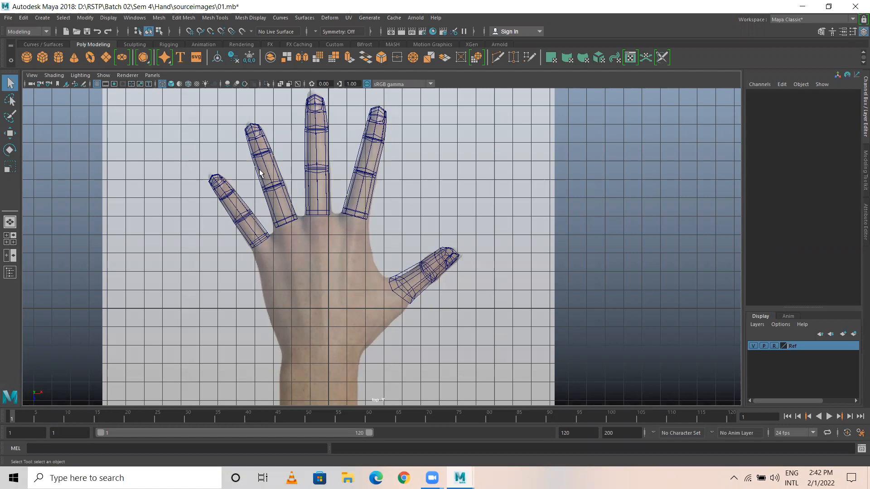
Step: Deselect the finger meshes and add a new polygon cube, pCube6, at the grid origin
{"action": "left_click", "coordinate": [440, 183]}
{"action": "left_click", "coordinate": [44, 57]}
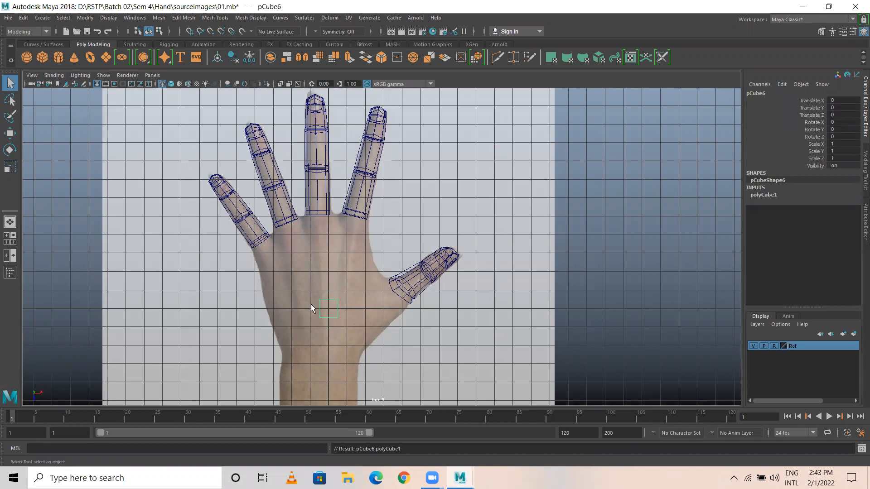
Step: Move the new cube onto the reference palm and scale it up to about 6
{"action": "key", "text": "w"}
{"action": "left_click_drag", "start_coordinate": [327, 299], "coordinate": [407, 331]}
{"action": "key", "text": "r"}
{"action": "key", "text": "alt+b"}
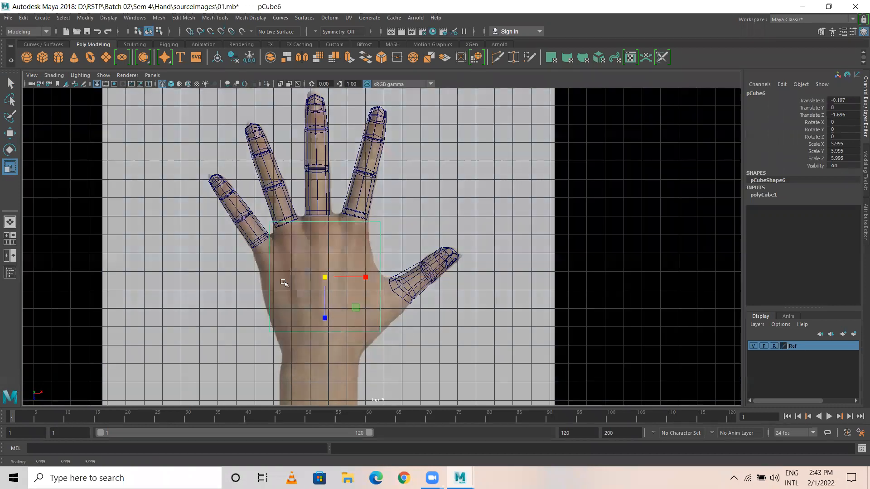
{"action": "key", "text": "w"}
{"action": "scroll", "coordinate": [472, 326], "scroll_direction": "up", "scroll_amount": 3}
{"action": "scroll", "coordinate": [415, 317], "scroll_direction": "down", "scroll_amount": 2}
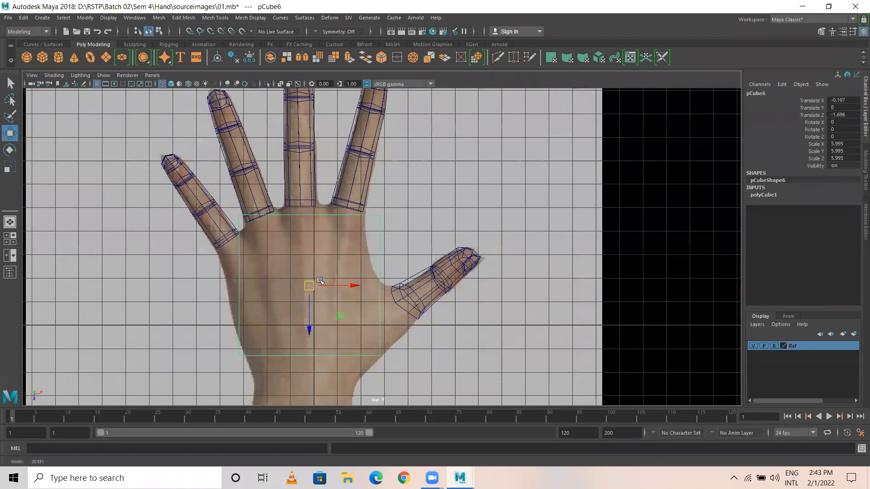
{"action": "left_click_drag", "start_coordinate": [315, 282], "coordinate": [301, 290]}
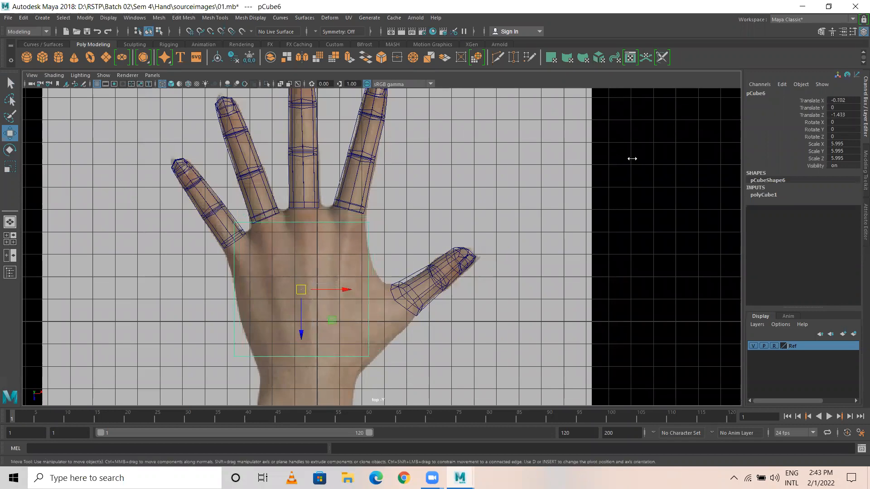
Step: Set polyCube1 Subdivisions Width, Height and Depth to 2
{"action": "left_click", "coordinate": [764, 195]}
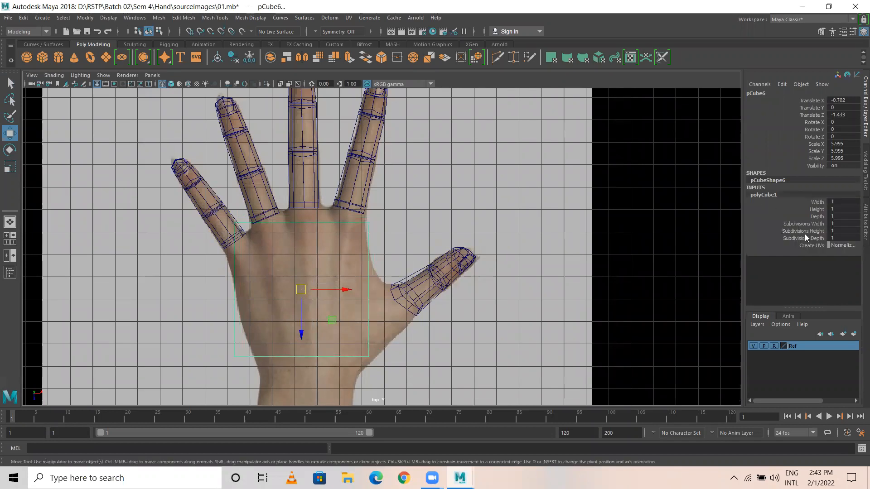
{"action": "left_click_drag", "start_coordinate": [798, 224], "coordinate": [802, 239]}
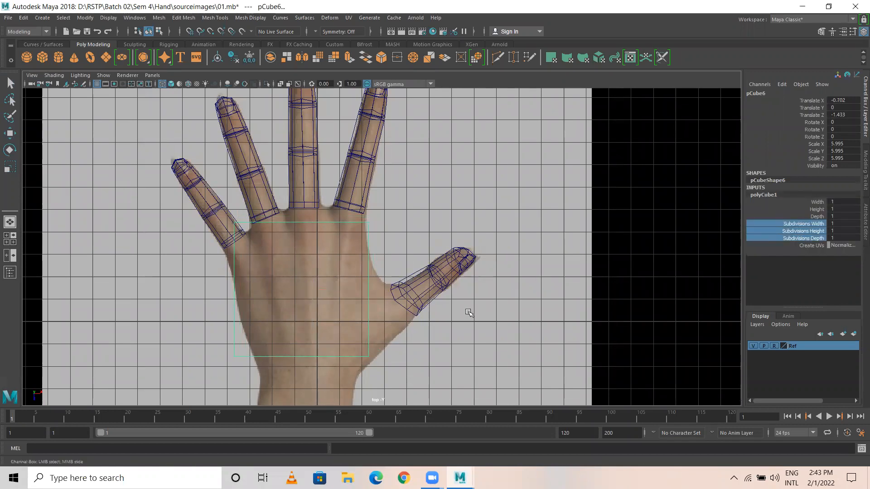
{"action": "middle_click_drag", "start_coordinate": [450, 312], "coordinate": [451, 314]}
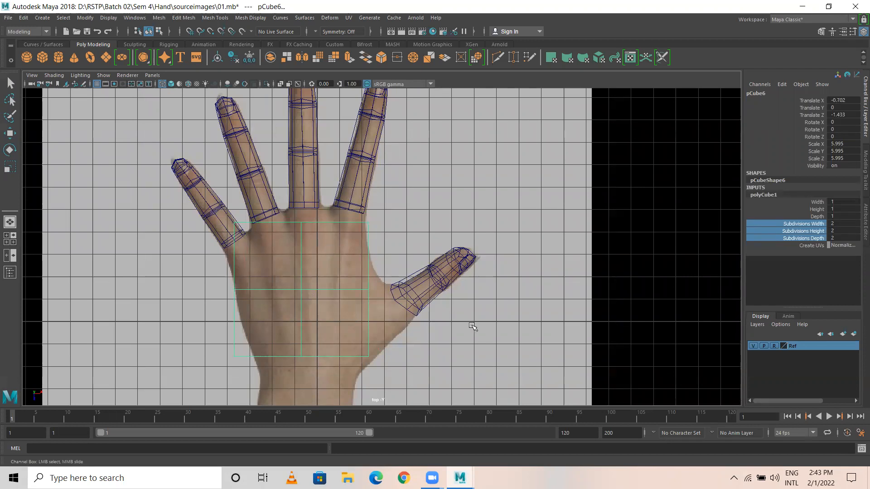
Step: Orbit the perspective view around the cube and fingers and reselect the palm cube pCube6
{"action": "middle_click_drag", "start_coordinate": [446, 304], "coordinate": [442, 303]}
{"action": "key", "text": "space"}
{"action": "key", "text": "space"}
{"action": "left_click_drag", "start_coordinate": [458, 268], "coordinate": [301, 257], "text": "alt"}
{"action": "right_click_drag", "start_coordinate": [300, 256], "coordinate": [536, 307], "text": "alt"}
{"action": "left_click_drag", "start_coordinate": [536, 307], "coordinate": [385, 212], "text": "alt"}
{"action": "left_click", "coordinate": [374, 201]}
{"action": "key", "text": "w"}
{"action": "left_click", "coordinate": [419, 138]}
{"action": "left_click_drag", "start_coordinate": [453, 172], "coordinate": [365, 207], "text": "alt"}
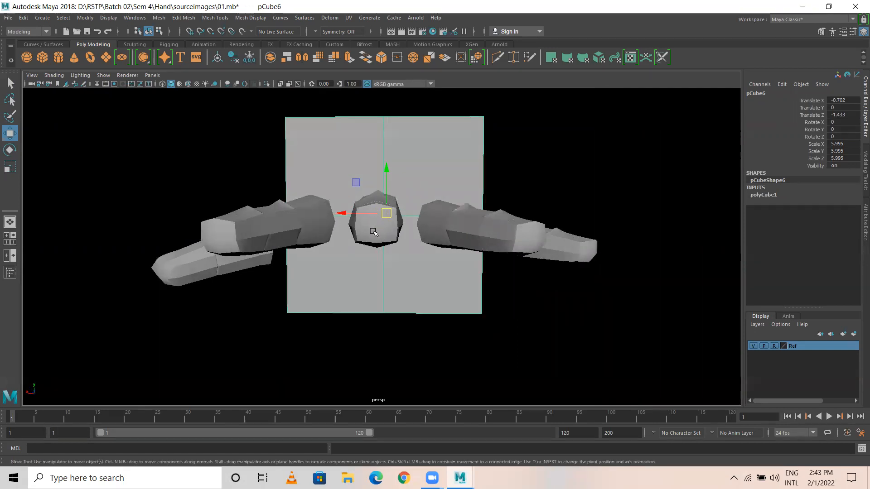
Step: Flatten pCube6 to a Y scale of about 1.554 in the perspective and front views
{"action": "key", "text": "r"}
{"action": "left_click_drag", "start_coordinate": [394, 174], "coordinate": [389, 201]}
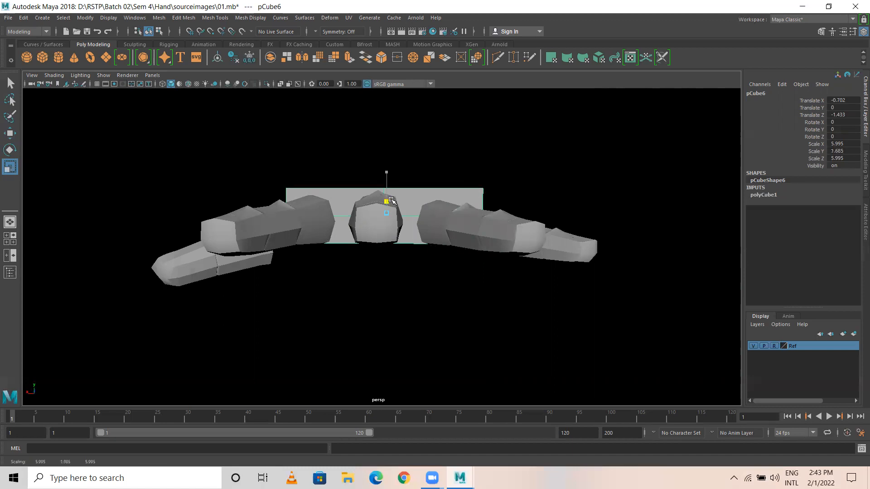
{"action": "key", "text": "space"}
{"action": "key", "text": "space"}
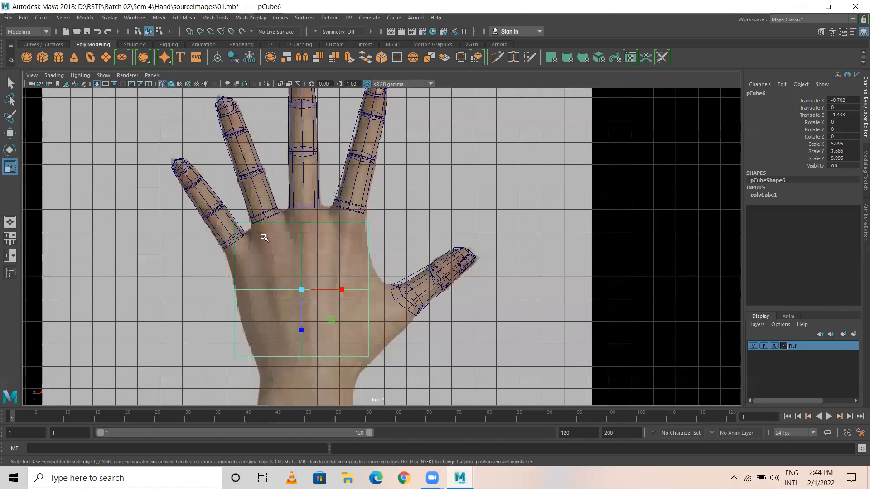
{"action": "key", "text": "space"}
{"action": "key", "text": "space"}
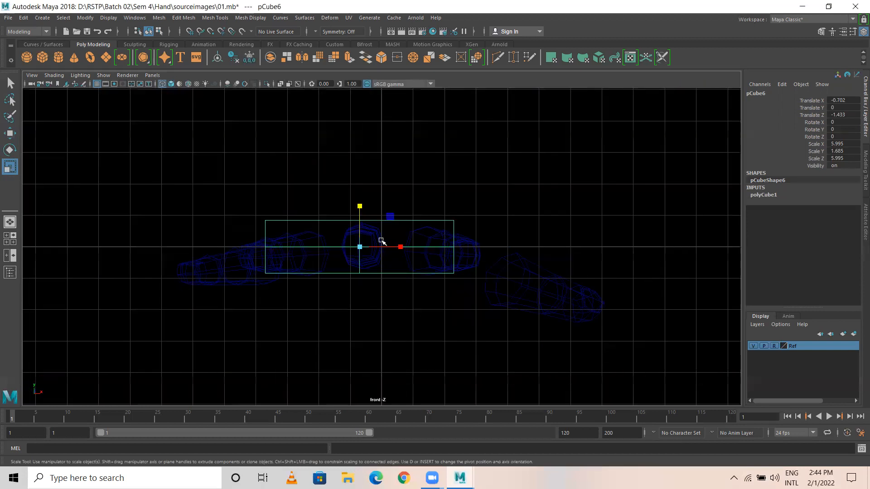
{"action": "left_click_drag", "start_coordinate": [360, 207], "coordinate": [360, 202]}
{"action": "key", "text": "w"}
{"action": "scroll", "coordinate": [416, 305], "scroll_direction": "up", "scroll_amount": 5}
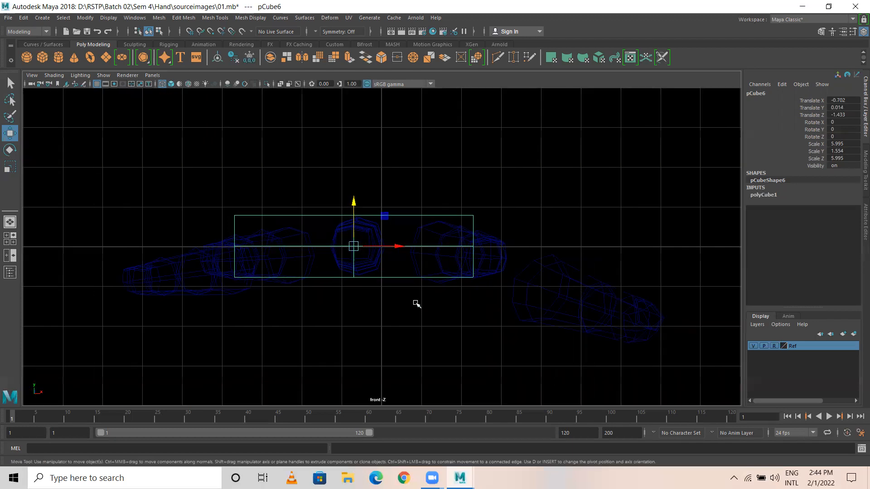
Step: Reselect pCube6 and return to the enlarged top view of the hand reference
{"action": "left_click", "coordinate": [356, 216]}
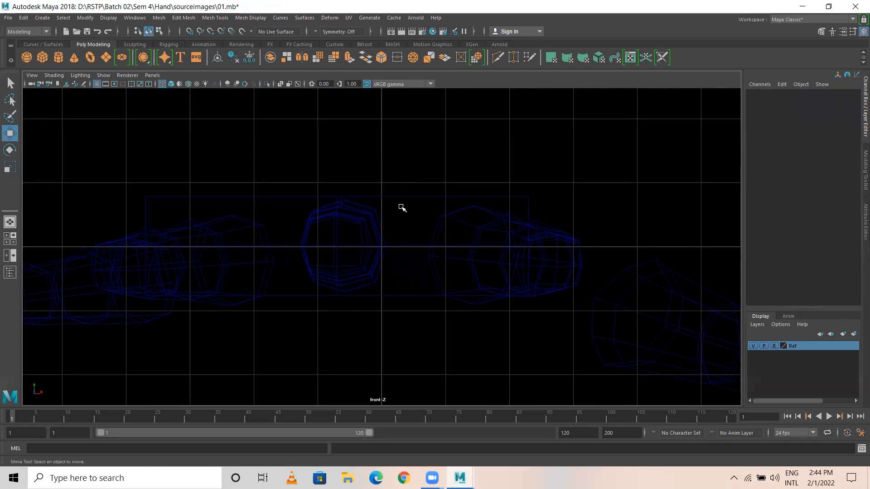
{"action": "key", "text": "ctrl+z"}
{"action": "key", "text": "q"}
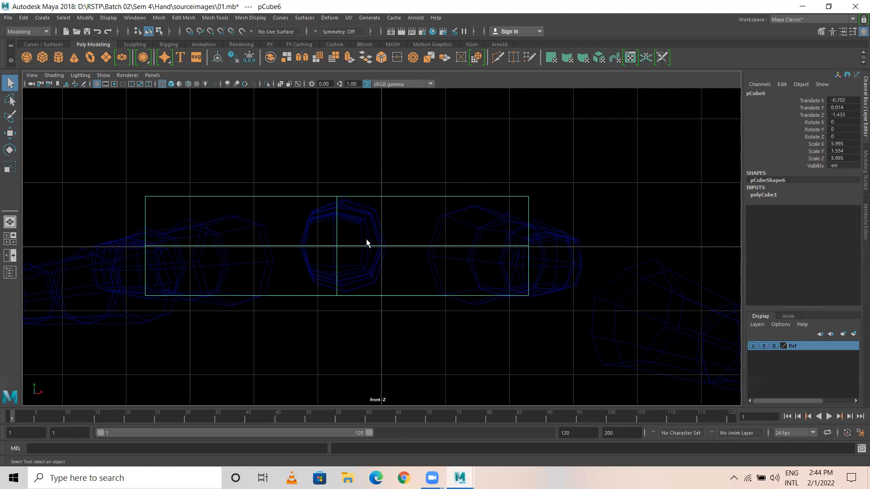
{"action": "left_click", "coordinate": [316, 231]}
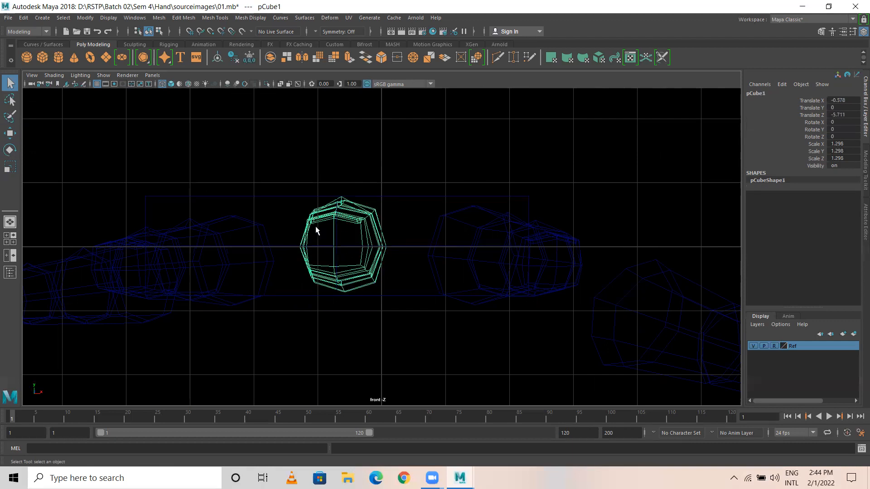
{"action": "left_click", "coordinate": [354, 223]}
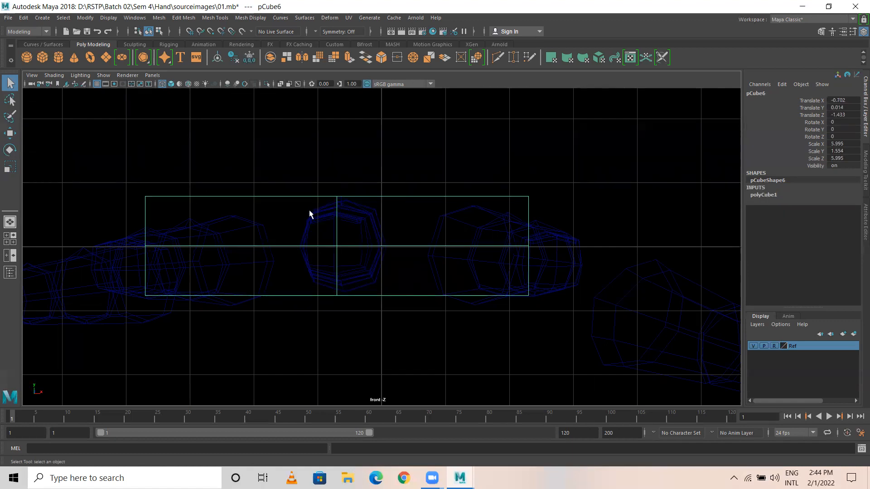
{"action": "left_click", "coordinate": [352, 209]}
{"action": "left_click", "coordinate": [375, 230]}
{"action": "key", "text": "space"}
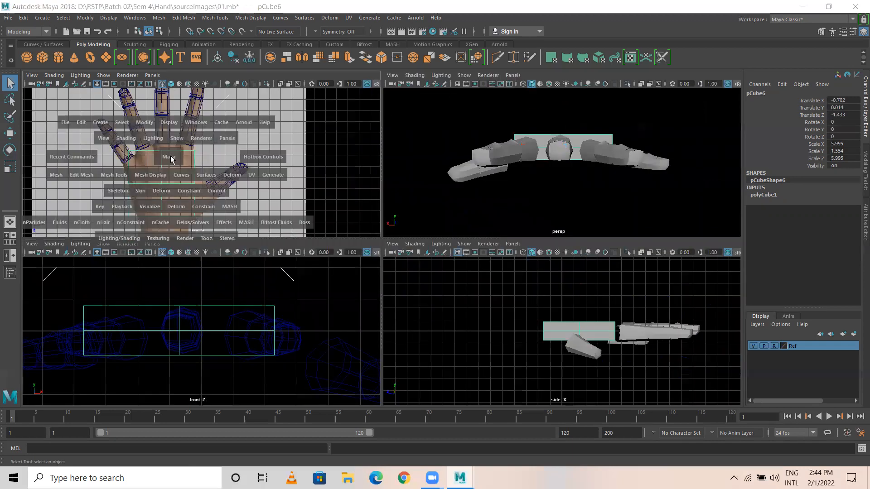
{"action": "key", "text": "space"}
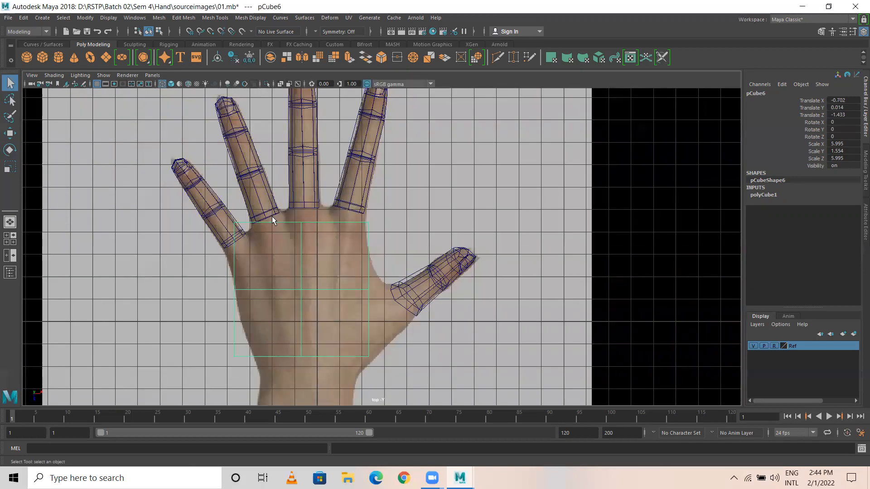
Step: In vertex mode, drag pCube6's top-middle and middle-left vertices onto the palm outline
{"action": "right_click_drag", "start_coordinate": [317, 220], "coordinate": [265, 214]}
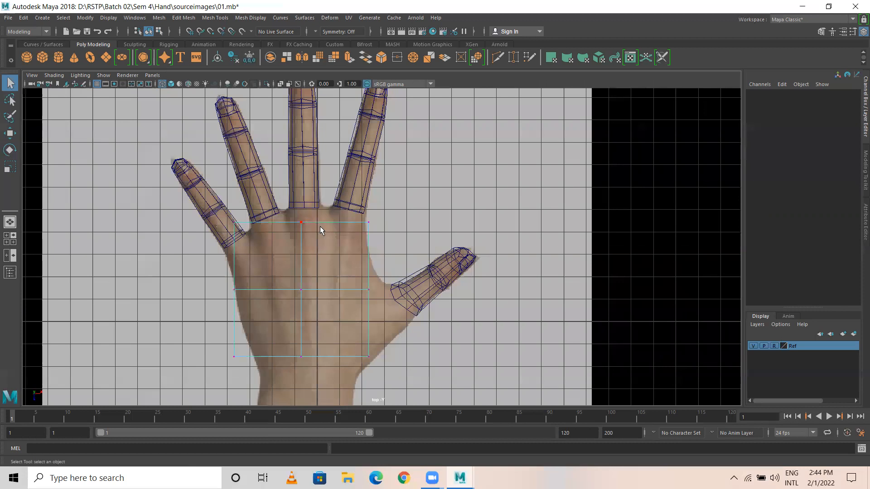
{"action": "scroll", "coordinate": [347, 241], "scroll_direction": "up", "scroll_amount": 2}
{"action": "scroll", "coordinate": [347, 241], "scroll_direction": "up", "scroll_amount": 1}
{"action": "middle_click_drag", "start_coordinate": [347, 241], "coordinate": [362, 182], "text": "alt"}
{"action": "left_click", "coordinate": [277, 151]}
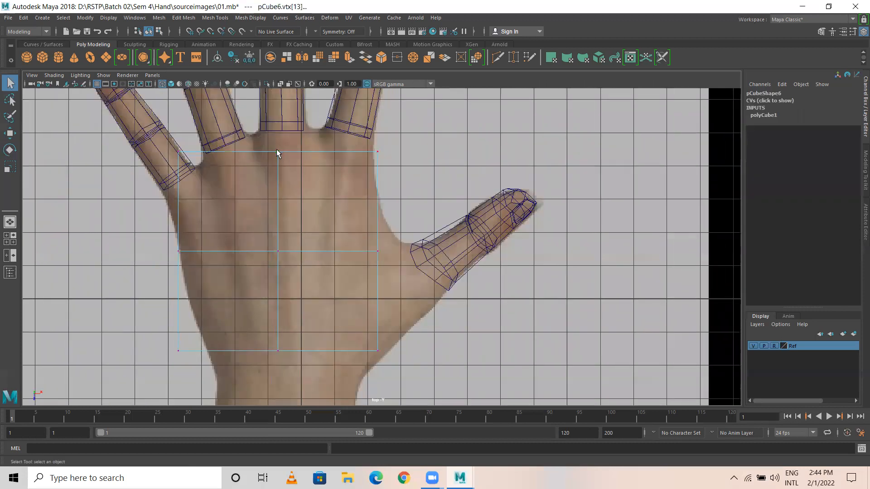
{"action": "key", "text": "w"}
{"action": "left_click_drag", "start_coordinate": [279, 154], "coordinate": [318, 130]}
{"action": "left_click", "coordinate": [278, 250]}
{"action": "left_click_drag", "start_coordinate": [278, 250], "coordinate": [321, 248]}
Step: Move the bottom-middle, right and lower-left vertices down onto the wrist edge
{"action": "middle_click_drag", "start_coordinate": [385, 300], "coordinate": [388, 199], "text": "alt"}
{"action": "left_click", "coordinate": [273, 258]}
{"action": "left_click_drag", "start_coordinate": [273, 259], "coordinate": [321, 282]}
{"action": "left_click", "coordinate": [380, 259]}
{"action": "left_click_drag", "start_coordinate": [380, 259], "coordinate": [362, 284]}
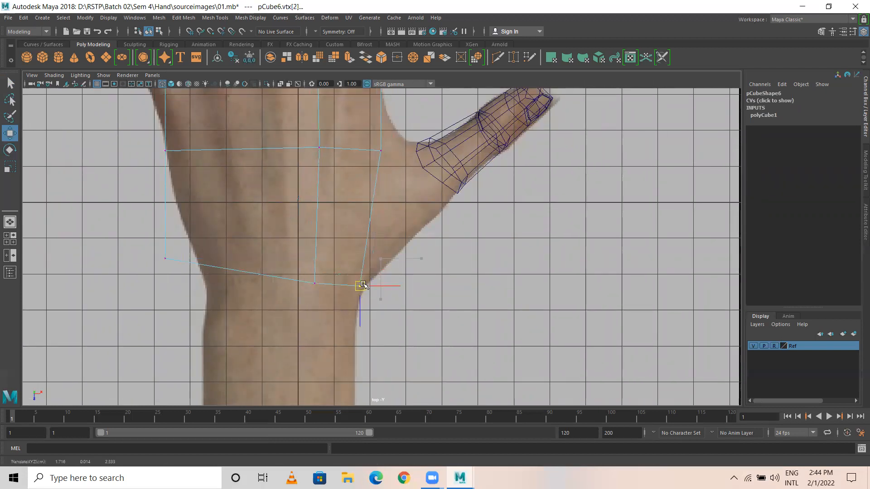
{"action": "left_click", "coordinate": [165, 259]}
{"action": "left_click_drag", "start_coordinate": [165, 259], "coordinate": [203, 277]}
{"action": "middle_click_drag", "start_coordinate": [203, 278], "coordinate": [273, 427], "text": "alt"}
Step: Fit the remaining vertices to the index finger base, thumb base, palm centre and lower palm
{"action": "left_click", "coordinate": [236, 190]}
{"action": "mouse_move", "coordinate": [226, 223]}
{"action": "left_mouse_down"}
{"action": "mouse_move", "coordinate": [218, 239]}
{"action": "mouse_move", "coordinate": [221, 231]}
{"action": "left_mouse_up"}
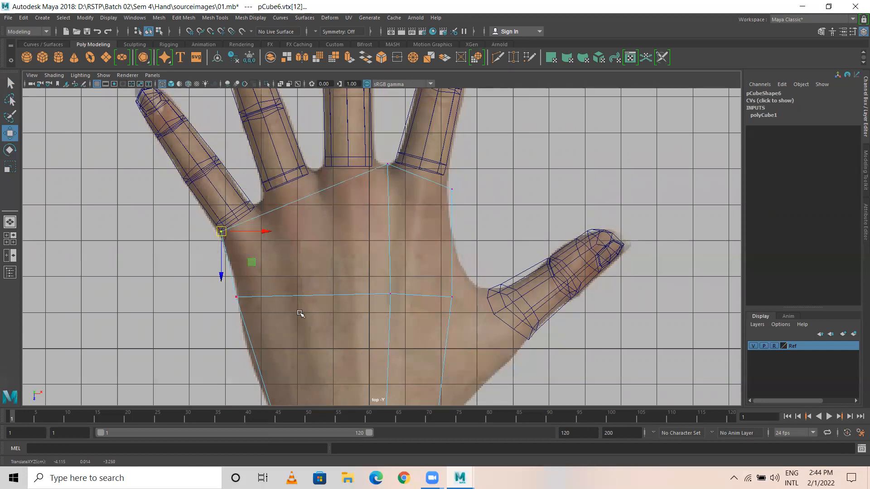
{"action": "left_click_drag", "start_coordinate": [460, 310], "coordinate": [483, 290]}
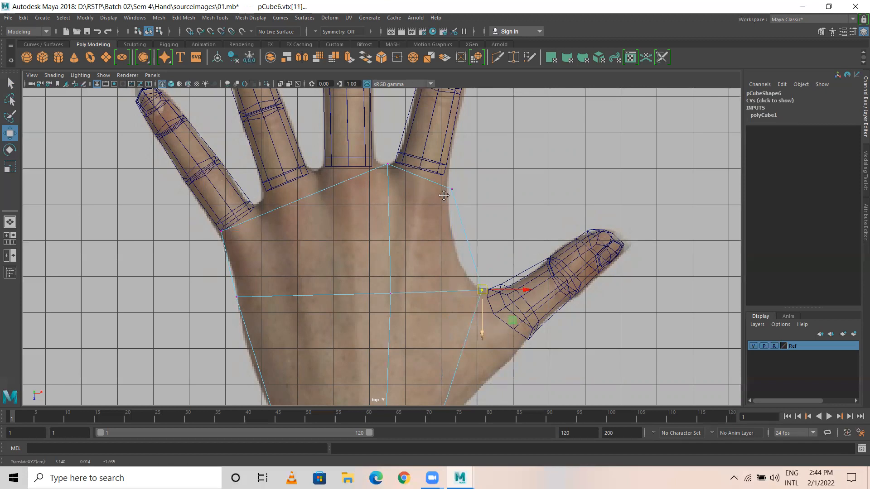
{"action": "middle_click_drag", "start_coordinate": [477, 311], "coordinate": [444, 196], "text": "alt"}
{"action": "middle_click_drag", "start_coordinate": [370, 247], "coordinate": [375, 346], "text": "alt"}
{"action": "left_click_drag", "start_coordinate": [328, 215], "coordinate": [364, 280]}
{"action": "middle_click_drag", "start_coordinate": [378, 306], "coordinate": [371, 225], "text": "alt"}
{"action": "left_click", "coordinate": [355, 330]}
{"action": "left_click_drag", "start_coordinate": [356, 328], "coordinate": [358, 331]}
{"action": "middle_click_drag", "start_coordinate": [325, 179], "coordinate": [350, 266], "text": "alt"}
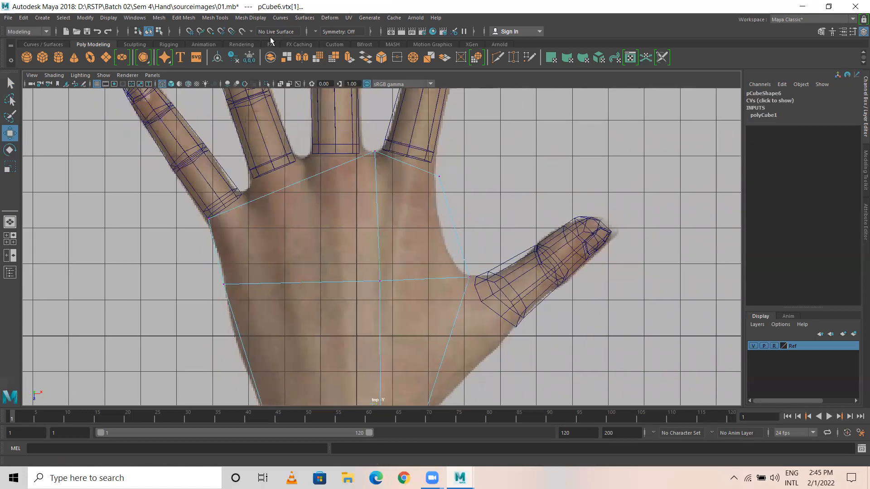
Step: Insert two vertical edge loops and one horizontal edge loop across the palm
{"action": "left_click", "coordinate": [215, 18]}
{"action": "left_click", "coordinate": [233, 85]}
{"action": "left_click_drag", "start_coordinate": [320, 177], "coordinate": [310, 178]}
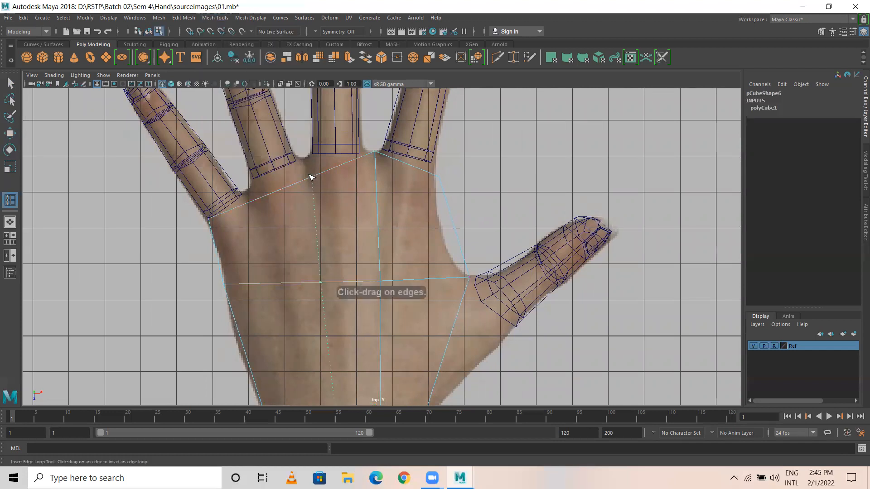
{"action": "left_click", "coordinate": [253, 200]}
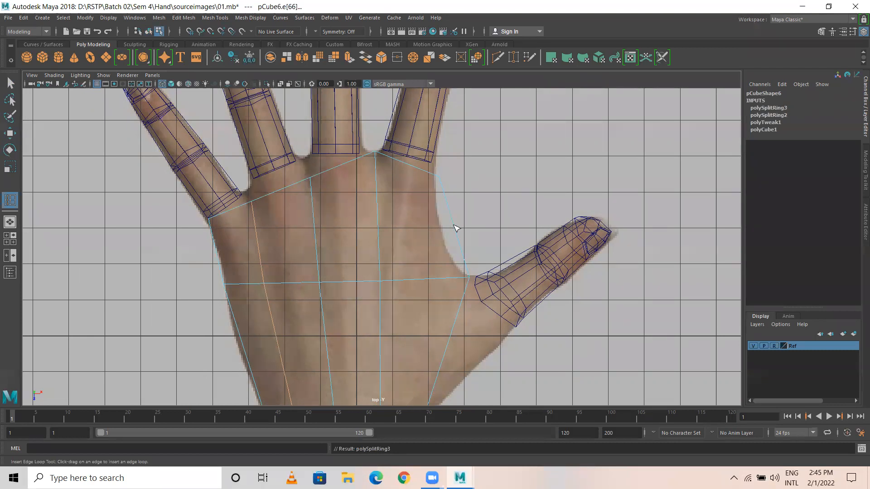
{"action": "left_click", "coordinate": [455, 228]}
Step: In vertex mode, move the upper, thumb-base and left palm vertices onto the reference outline
{"action": "key", "text": "w"}
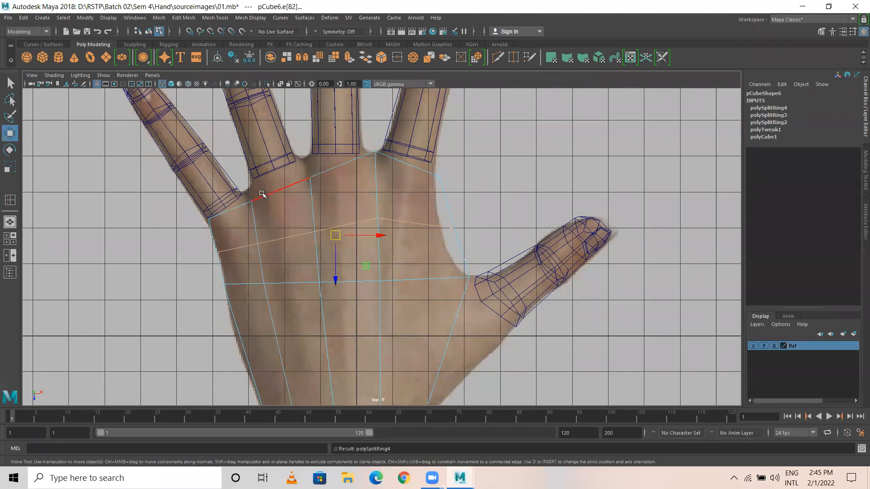
{"action": "right_click_drag", "start_coordinate": [262, 194], "coordinate": [209, 195]}
{"action": "mouse_move", "coordinate": [241, 188]}
{"action": "left_mouse_down"}
{"action": "mouse_move", "coordinate": [260, 219]}
{"action": "mouse_move", "coordinate": [246, 191]}
{"action": "left_mouse_up"}
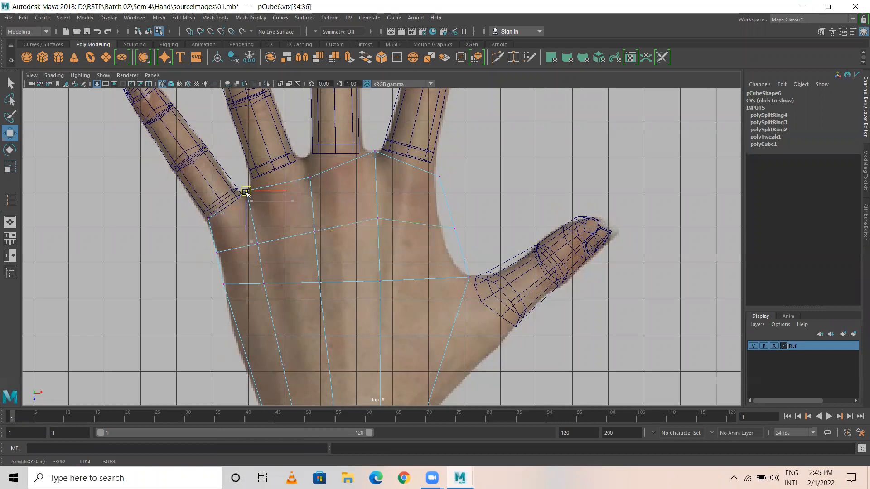
{"action": "left_click_drag", "start_coordinate": [291, 144], "coordinate": [303, 158]}
{"action": "mouse_move", "coordinate": [425, 158]}
{"action": "left_mouse_down"}
{"action": "mouse_move", "coordinate": [454, 191]}
{"action": "mouse_move", "coordinate": [434, 173]}
{"action": "left_mouse_up"}
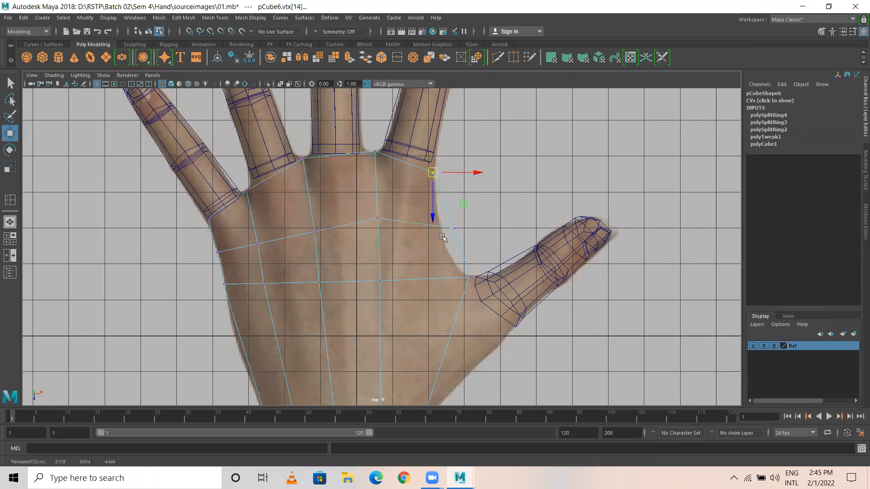
{"action": "left_click_drag", "start_coordinate": [466, 220], "coordinate": [442, 223]}
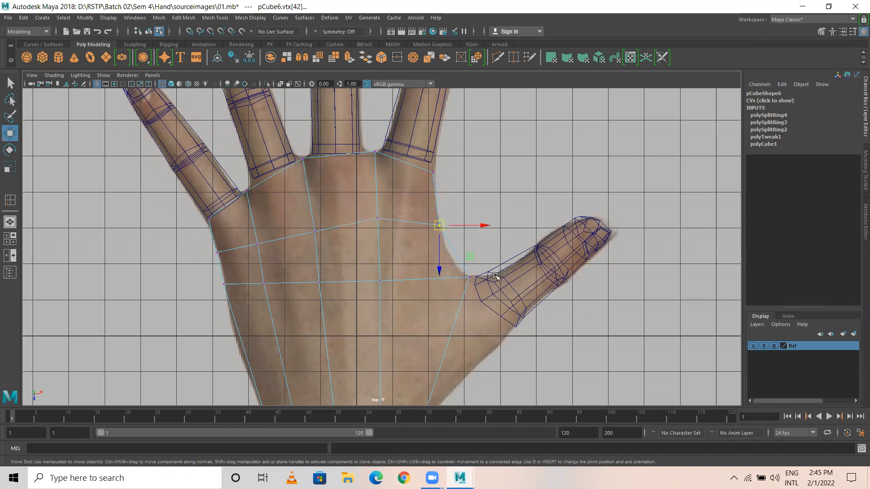
{"action": "mouse_move", "coordinate": [444, 281]}
{"action": "left_mouse_down"}
{"action": "mouse_move", "coordinate": [476, 272]}
{"action": "mouse_move", "coordinate": [460, 275]}
{"action": "left_mouse_up"}
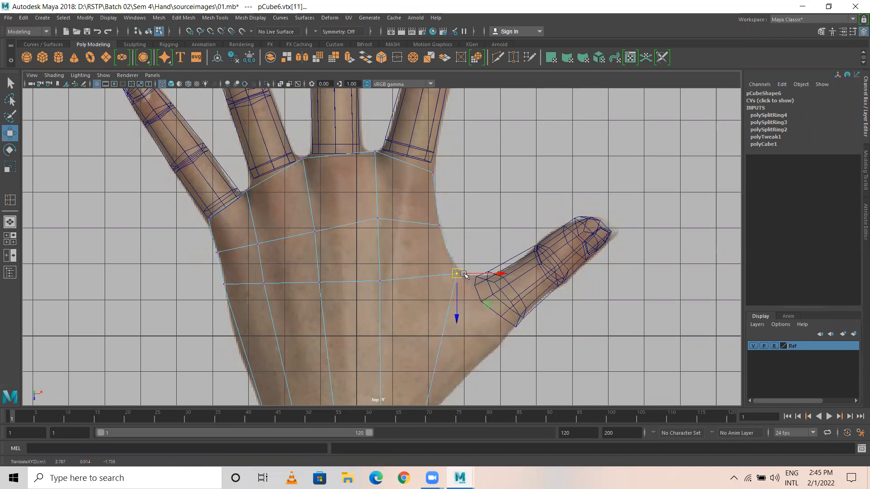
{"action": "middle_click_drag", "start_coordinate": [470, 227], "coordinate": [454, 213], "text": "alt"}
{"action": "mouse_move", "coordinate": [277, 163]}
{"action": "left_mouse_down"}
{"action": "mouse_move", "coordinate": [312, 204]}
{"action": "mouse_move", "coordinate": [286, 168]}
{"action": "left_mouse_up"}
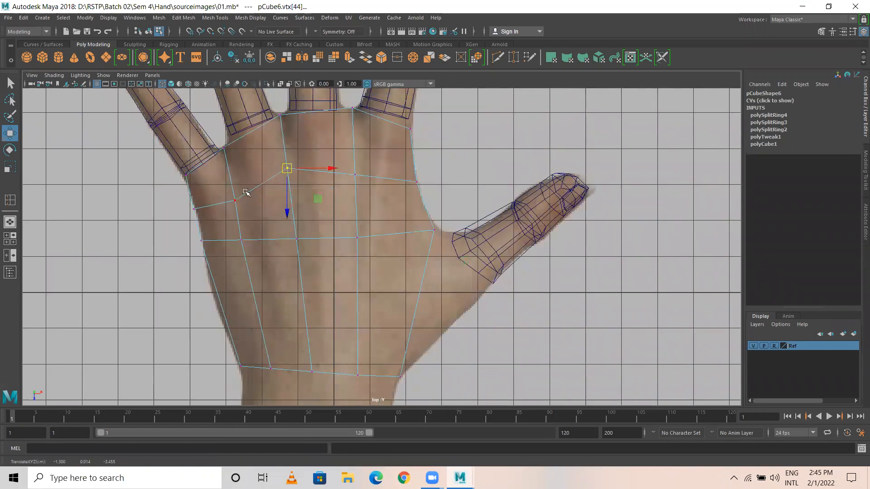
{"action": "left_click", "coordinate": [235, 200]}
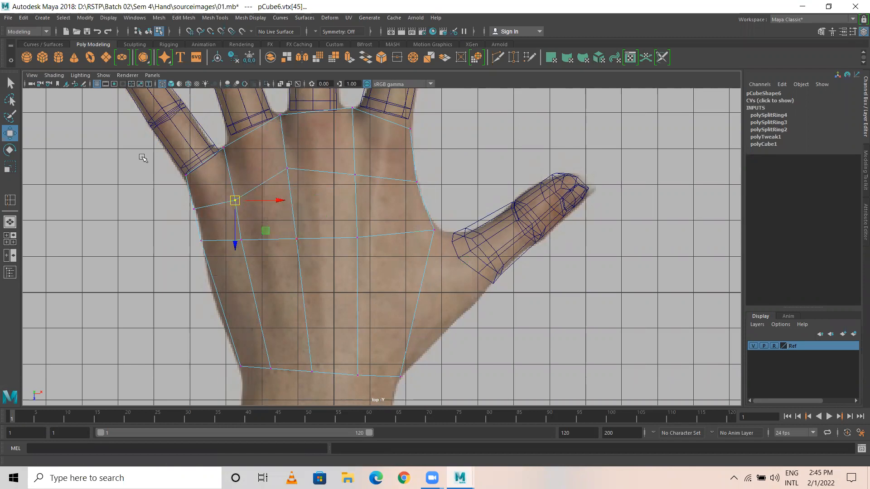
{"action": "left_click_drag", "start_coordinate": [235, 200], "coordinate": [232, 189]}
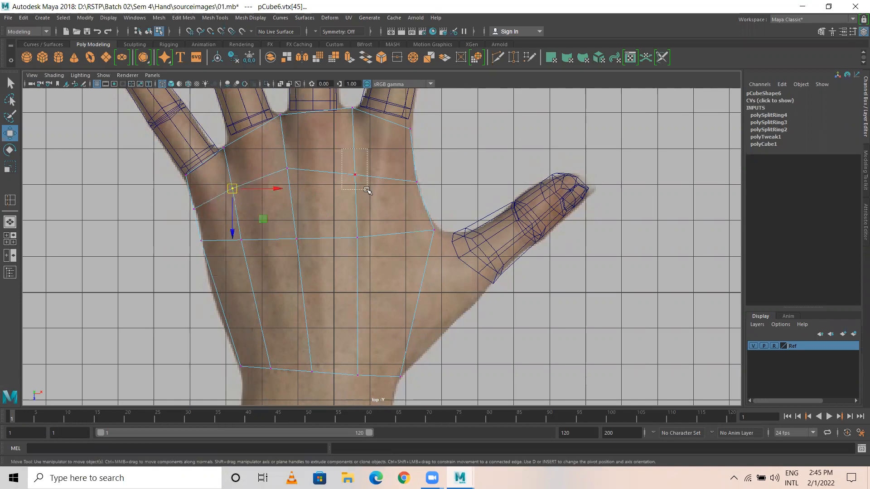
Step: Space the interior vertices evenly by nudging the centre, left-middle and inner palm vertices
{"action": "left_click_drag", "start_coordinate": [355, 175], "coordinate": [356, 161]}
{"action": "left_click", "coordinate": [357, 236]}
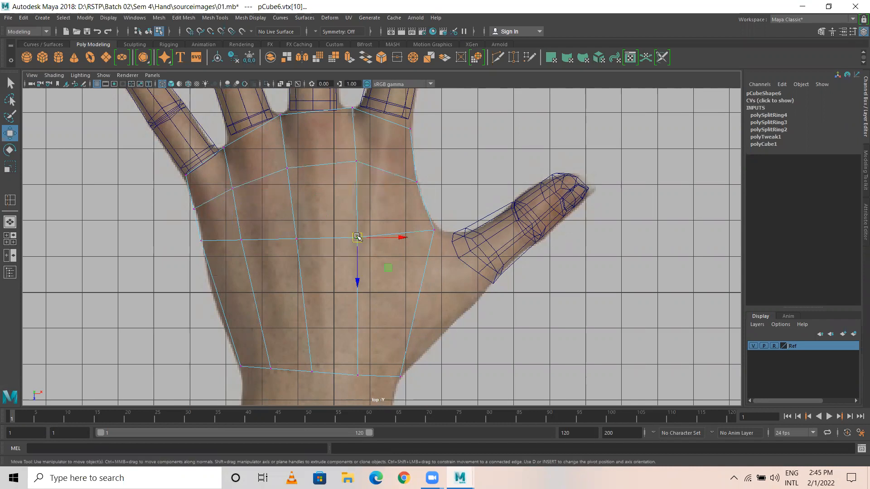
{"action": "left_click_drag", "start_coordinate": [357, 237], "coordinate": [357, 228]}
{"action": "left_click_drag", "start_coordinate": [296, 239], "coordinate": [295, 233]}
{"action": "left_click_drag", "start_coordinate": [241, 240], "coordinate": [215, 280]}
{"action": "left_click", "coordinate": [240, 236]}
{"action": "left_click_drag", "start_coordinate": [203, 267], "coordinate": [209, 270]}
{"action": "left_click", "coordinate": [240, 236]}
{"action": "left_click_drag", "start_coordinate": [240, 235], "coordinate": [244, 240]}
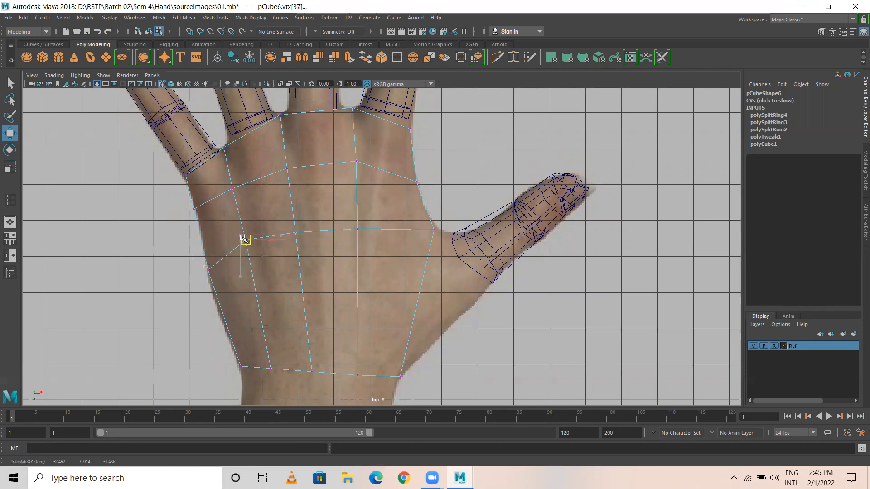
{"action": "left_click", "coordinate": [358, 229]}
{"action": "left_click_drag", "start_coordinate": [358, 229], "coordinate": [365, 234]}
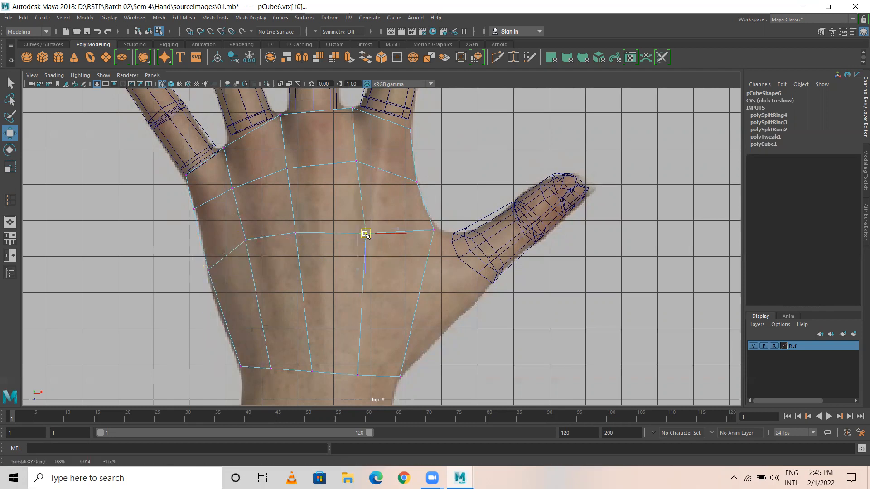
{"action": "left_click", "coordinate": [295, 232]}
{"action": "left_click", "coordinate": [366, 232]}
{"action": "left_click_drag", "start_coordinate": [365, 232], "coordinate": [365, 227]}
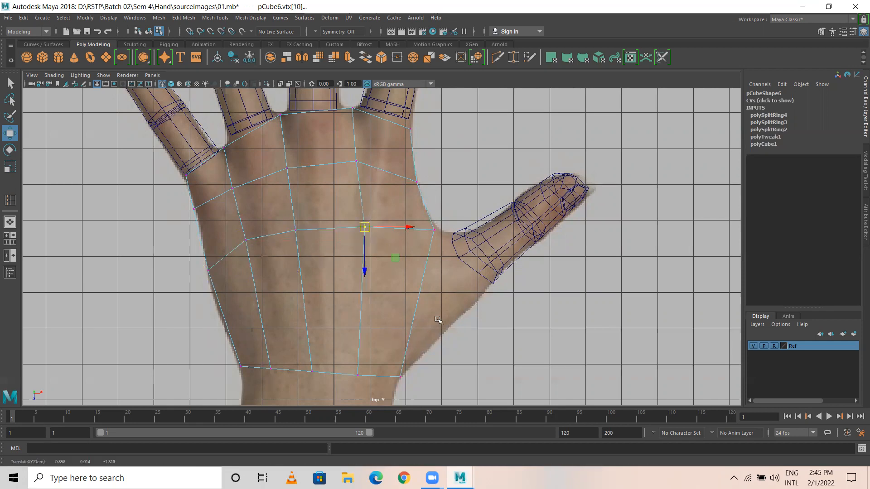
{"action": "scroll", "coordinate": [336, 261], "scroll_direction": "down", "scroll_amount": 5}
{"action": "key", "text": "space"}
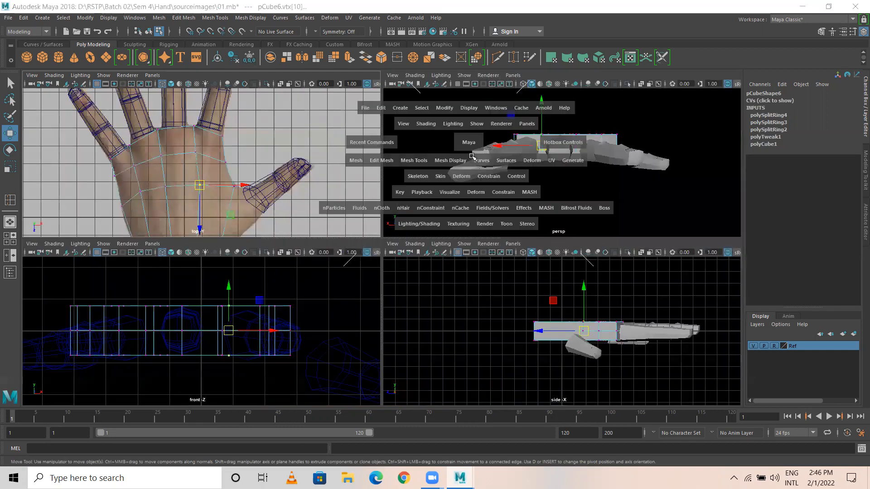
{"action": "key", "text": "space"}
{"action": "left_click_drag", "start_coordinate": [416, 274], "coordinate": [189, 247], "text": "alt"}
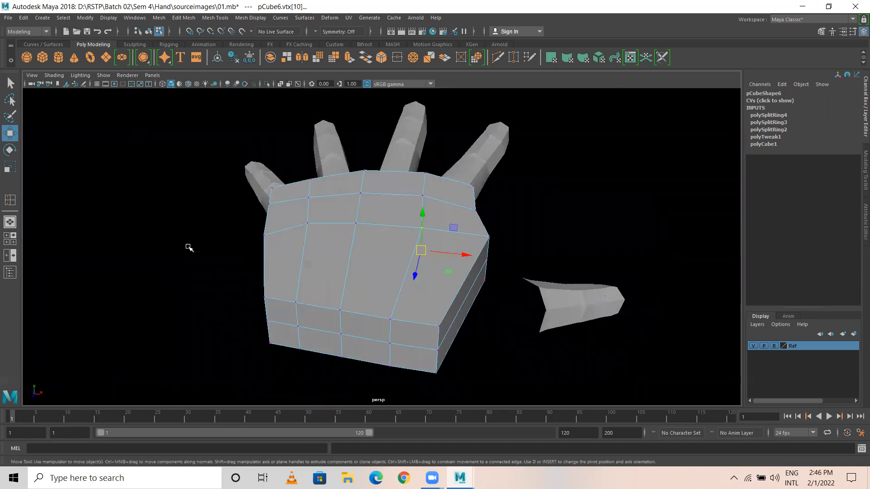
{"action": "key", "text": "space"}
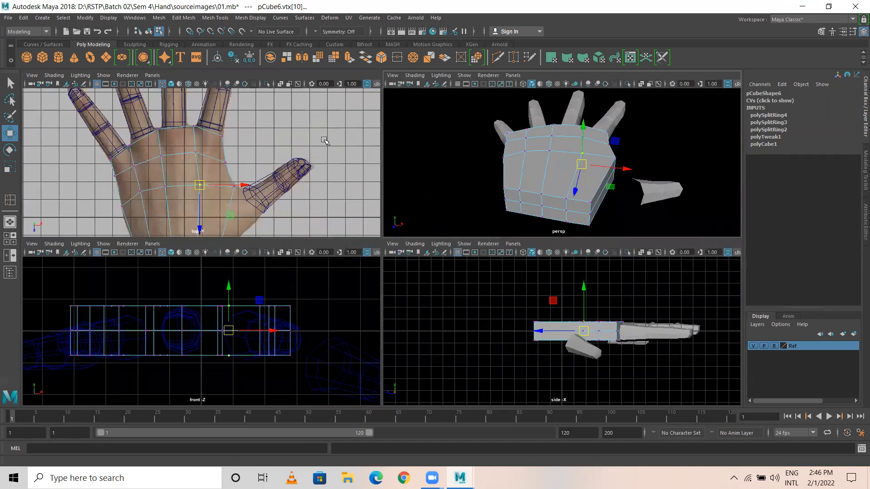
{"action": "key", "text": "space"}
{"action": "right_click_drag", "start_coordinate": [427, 225], "coordinate": [424, 196]}
Step: Marquee-select the palm's right-edge and left-edge vertices in the top view
{"action": "left_click", "coordinate": [476, 217]}
{"action": "scroll", "coordinate": [432, 263], "scroll_direction": "down", "scroll_amount": 2}
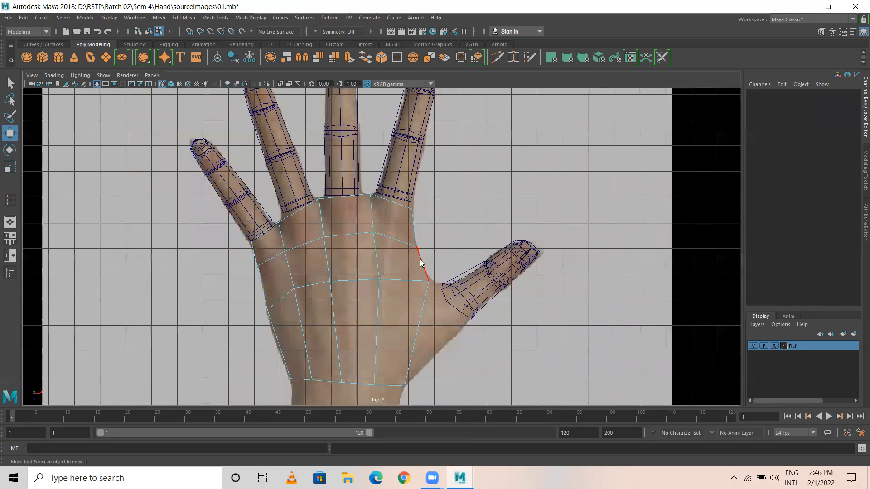
{"action": "right_click_drag", "start_coordinate": [360, 232], "coordinate": [355, 216]}
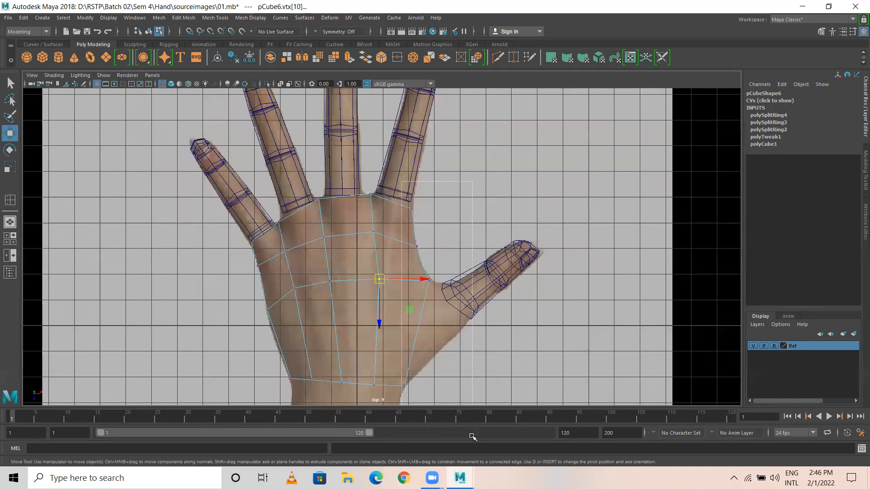
{"action": "left_click_drag", "start_coordinate": [250, 278], "coordinate": [271, 312], "text": "shift"}
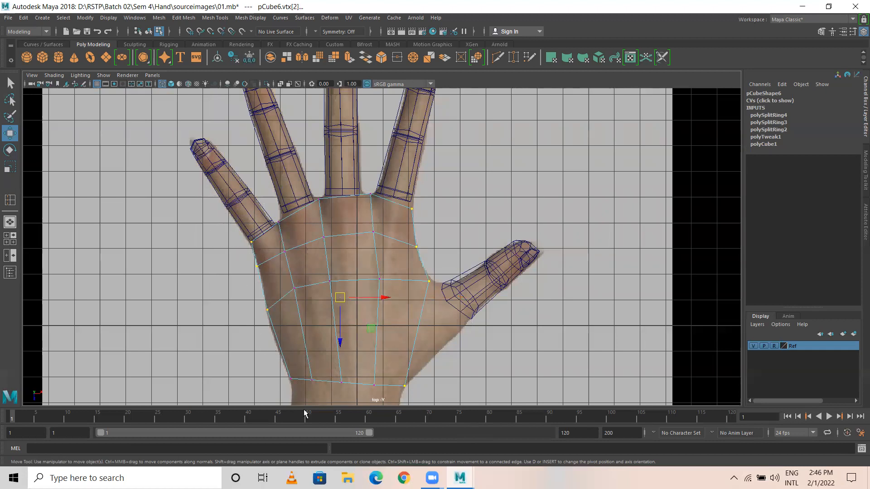
Step: Check the selection in perspective and deselect the middle vertex row in the front view
{"action": "key", "text": "space"}
{"action": "key", "text": "space"}
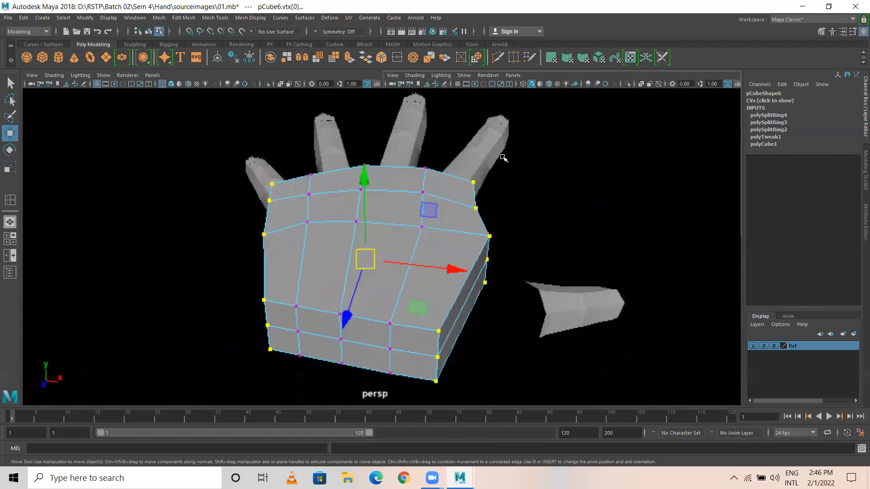
{"action": "left_click_drag", "start_coordinate": [441, 270], "coordinate": [201, 234], "text": "alt"}
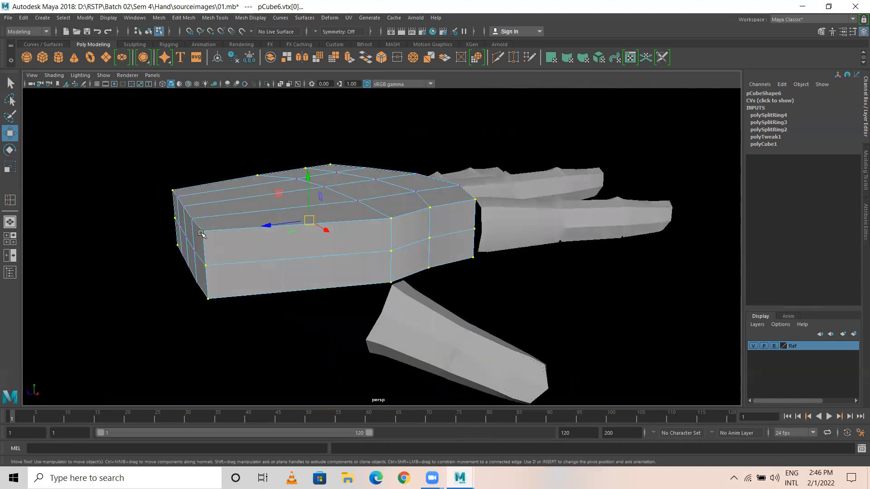
{"action": "key", "text": "space"}
{"action": "key", "text": "space"}
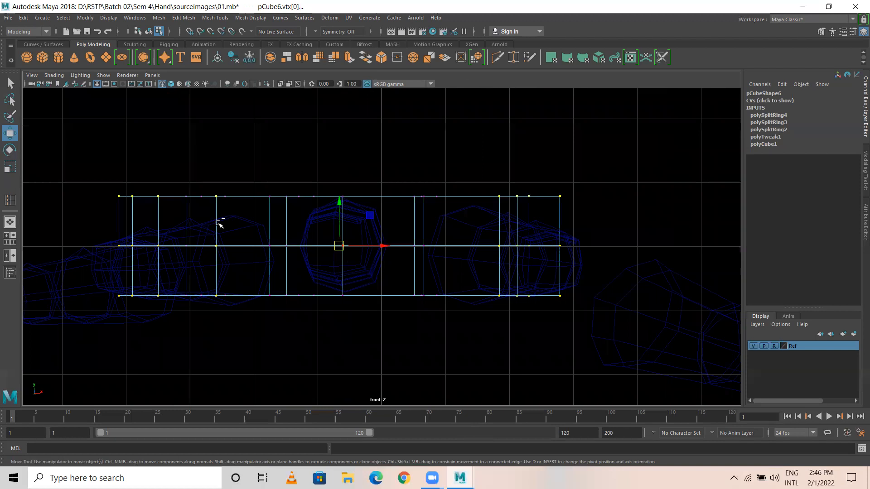
{"action": "left_click_drag", "start_coordinate": [84, 229], "coordinate": [589, 267], "text": "ctrl"}
{"action": "key", "text": "space"}
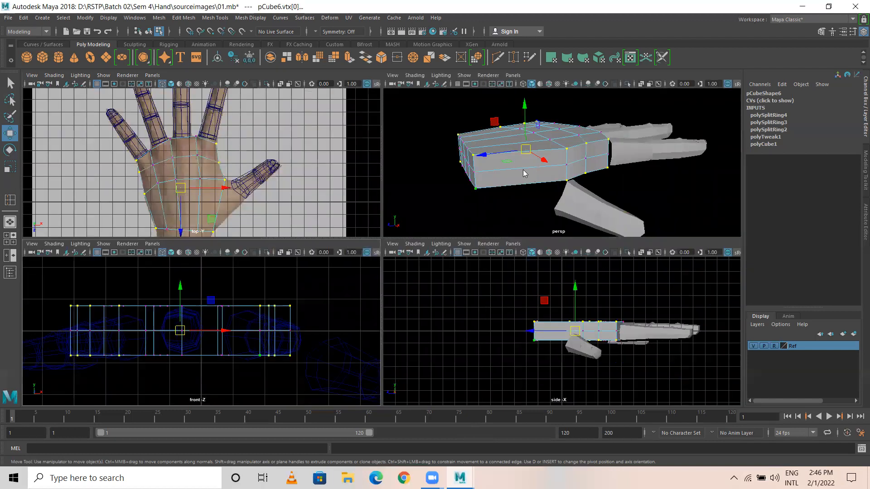
{"action": "key", "text": "space"}
{"action": "left_click_drag", "start_coordinate": [447, 272], "coordinate": [364, 293], "text": "alt"}
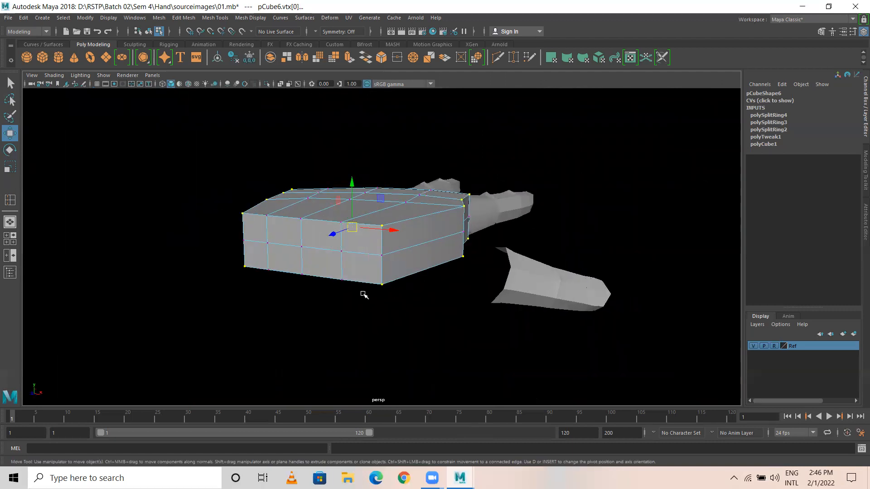
Step: Scale the selected palm border vertices inward and check the tapered rim in perspective
{"action": "key", "text": "r"}
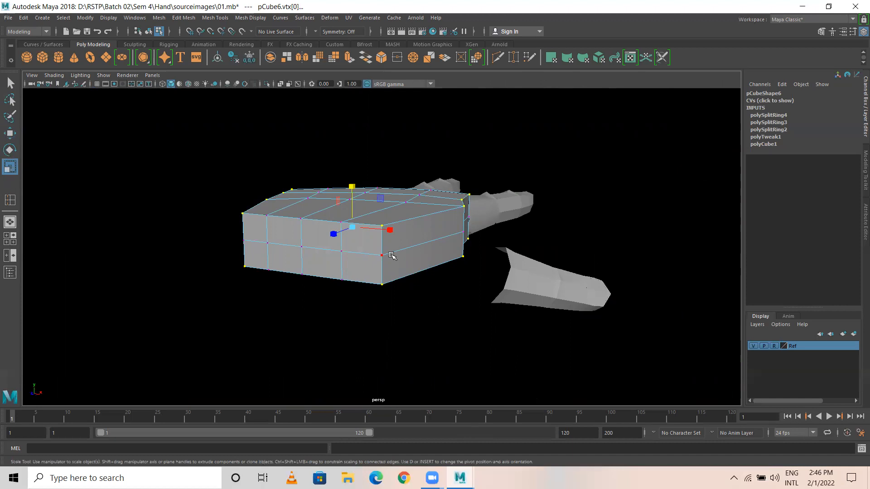
{"action": "left_click_drag", "start_coordinate": [309, 261], "coordinate": [399, 265], "text": "alt"}
{"action": "key", "text": "space"}
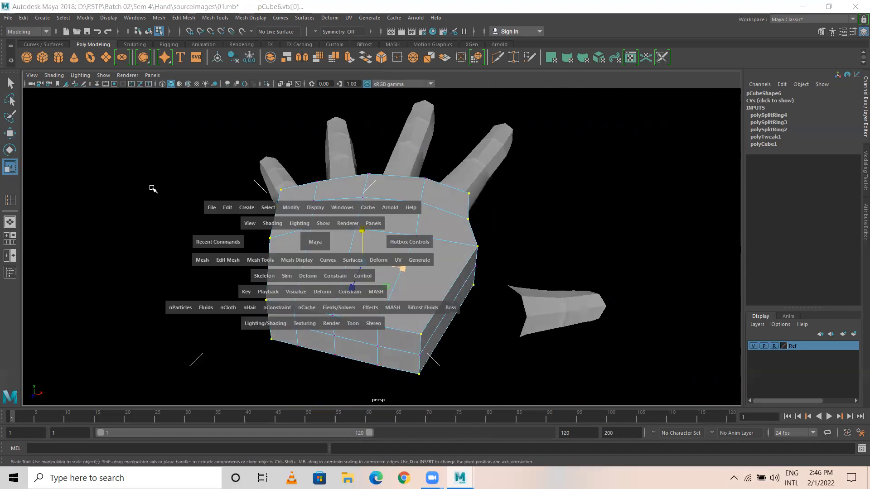
{"action": "key", "text": "space"}
{"action": "left_click_drag", "start_coordinate": [380, 292], "coordinate": [375, 295]}
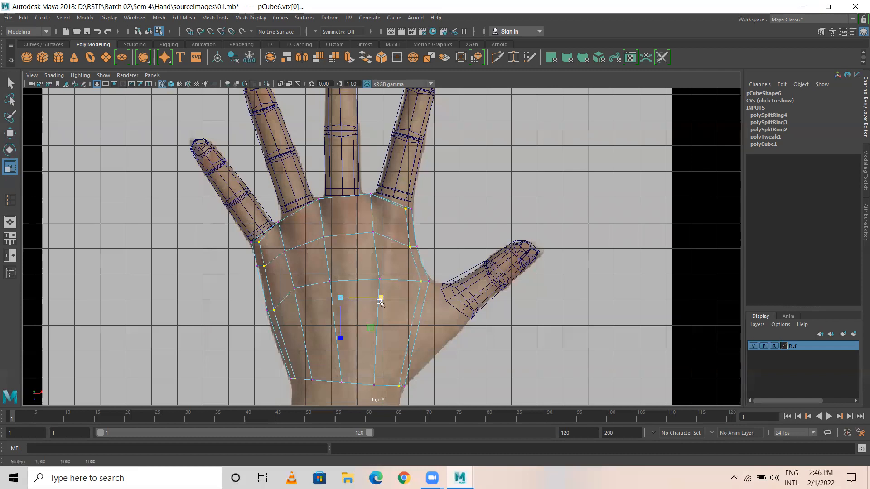
{"action": "key", "text": "space"}
{"action": "key", "text": "space"}
{"action": "left_click_drag", "start_coordinate": [505, 191], "coordinate": [378, 183], "text": "alt"}
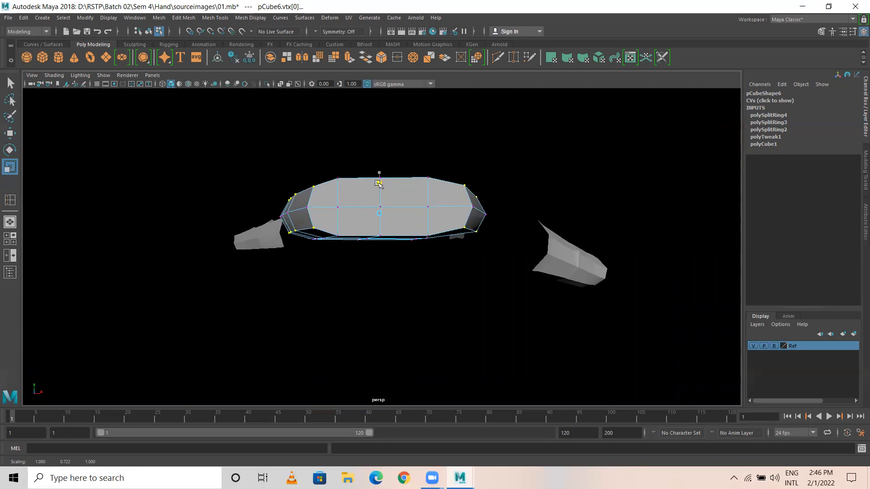
{"action": "key", "text": "w"}
{"action": "left_click_drag", "start_coordinate": [339, 246], "coordinate": [526, 273], "text": "alt"}
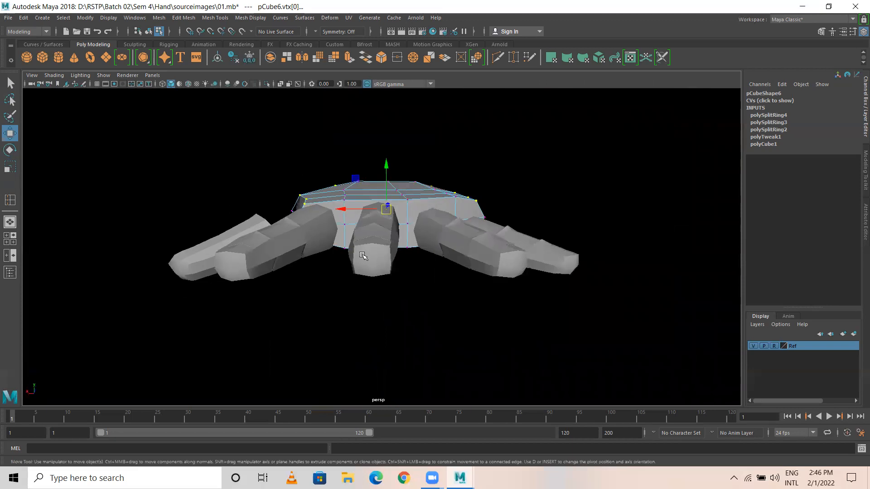
{"action": "key", "text": "space"}
{"action": "key", "text": "space"}
{"action": "key", "text": "space"}
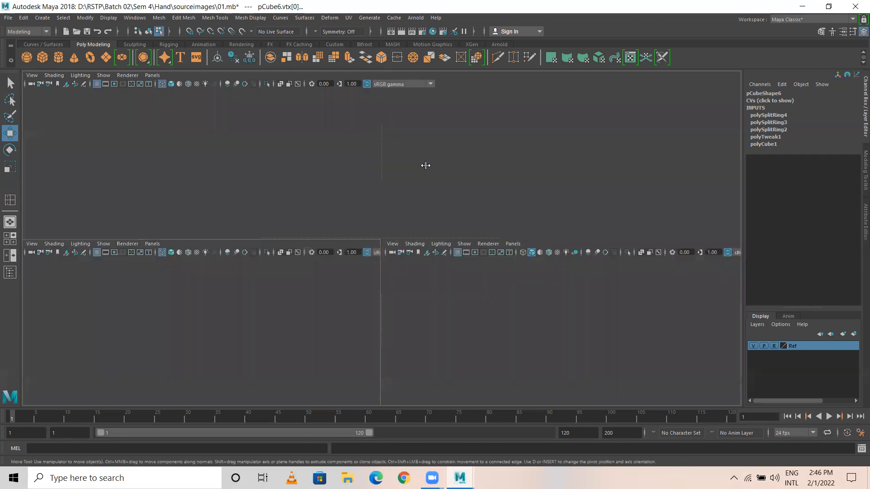
Step: Lower the vertices along the palm's right edge and at its left end
{"action": "left_click_drag", "start_coordinate": [207, 132], "coordinate": [243, 273]}
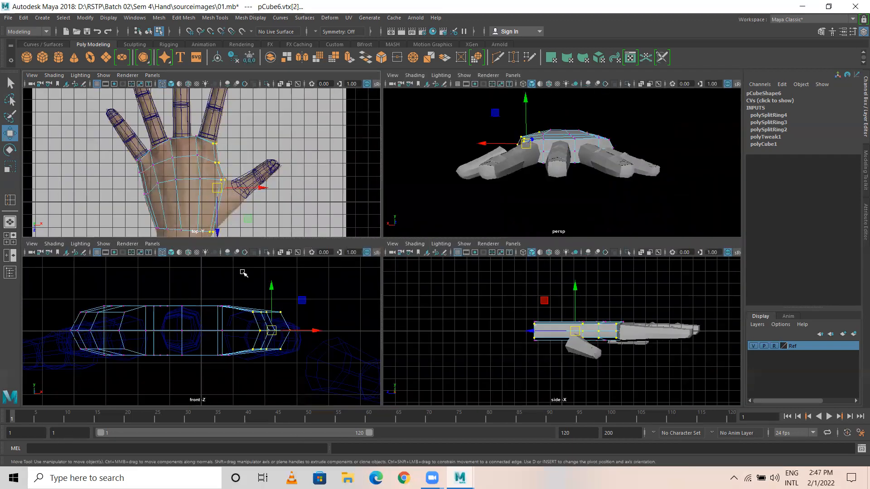
{"action": "middle_click_drag", "start_coordinate": [342, 305], "coordinate": [338, 276], "text": "alt"}
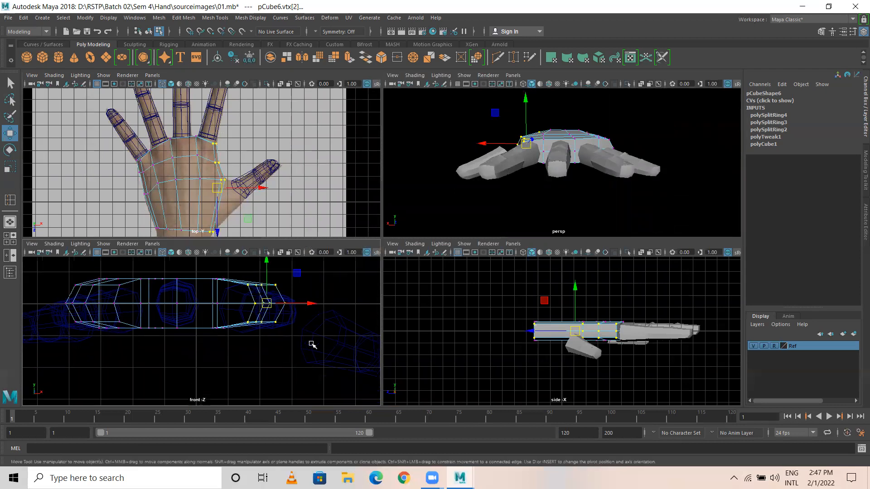
{"action": "left_click_drag", "start_coordinate": [268, 263], "coordinate": [269, 276]}
{"action": "key", "text": "space"}
{"action": "left_click_drag", "start_coordinate": [332, 247], "coordinate": [532, 249], "text": "alt"}
{"action": "mouse_move", "coordinate": [326, 243]}
{"action": "left_mouse_down", "text": "alt"}
{"action": "mouse_move", "coordinate": [231, 177]}
{"action": "mouse_move", "coordinate": [302, 310]}
{"action": "mouse_move", "coordinate": [321, 253]}
{"action": "left_mouse_up", "text": "alt"}
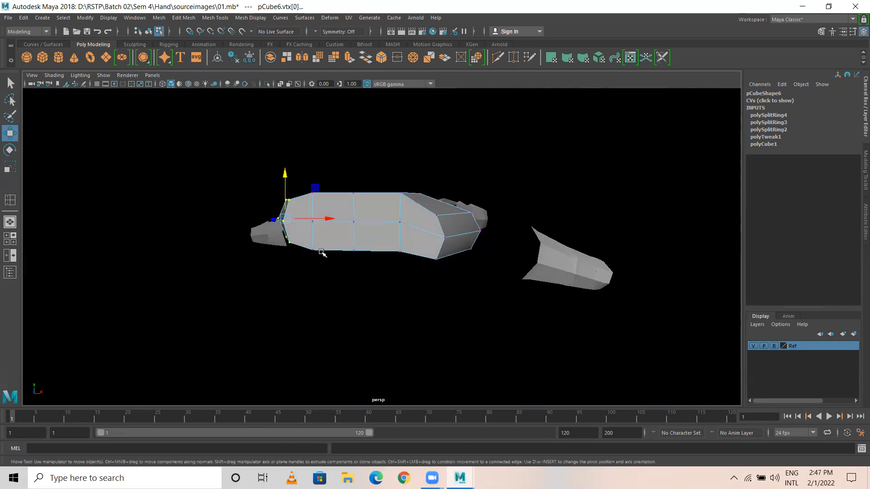
{"action": "left_click_drag", "start_coordinate": [285, 176], "coordinate": [284, 185]}
Step: Select the middle and right vertex columns and move each slightly downward
{"action": "left_click_drag", "start_coordinate": [412, 253], "coordinate": [399, 267], "text": "alt"}
{"action": "left_click_drag", "start_coordinate": [318, 168], "coordinate": [363, 297]}
{"action": "left_click_drag", "start_coordinate": [335, 183], "coordinate": [336, 187]}
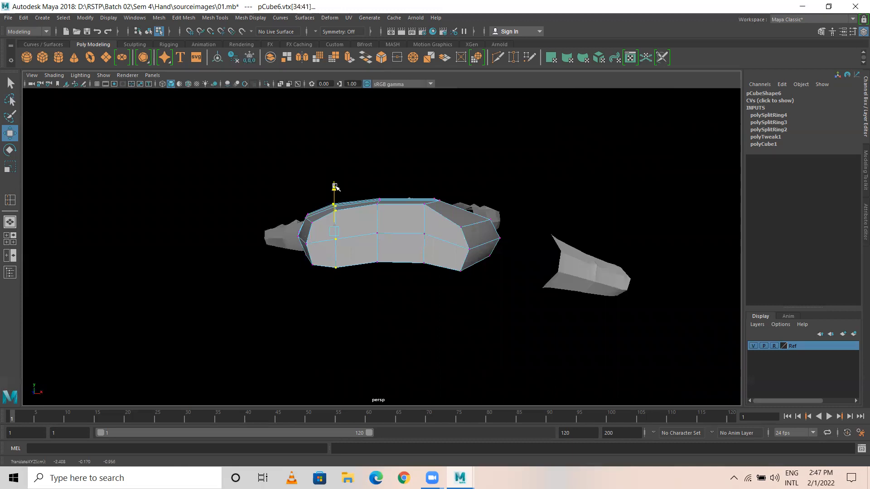
{"action": "left_click_drag", "start_coordinate": [489, 249], "coordinate": [439, 223], "text": "alt"}
{"action": "left_click_drag", "start_coordinate": [411, 166], "coordinate": [459, 309]}
{"action": "mouse_move", "coordinate": [462, 277]}
{"action": "left_mouse_down", "text": "alt"}
{"action": "mouse_move", "coordinate": [450, 313]}
{"action": "mouse_move", "coordinate": [467, 270]}
{"action": "left_mouse_up", "text": "alt"}
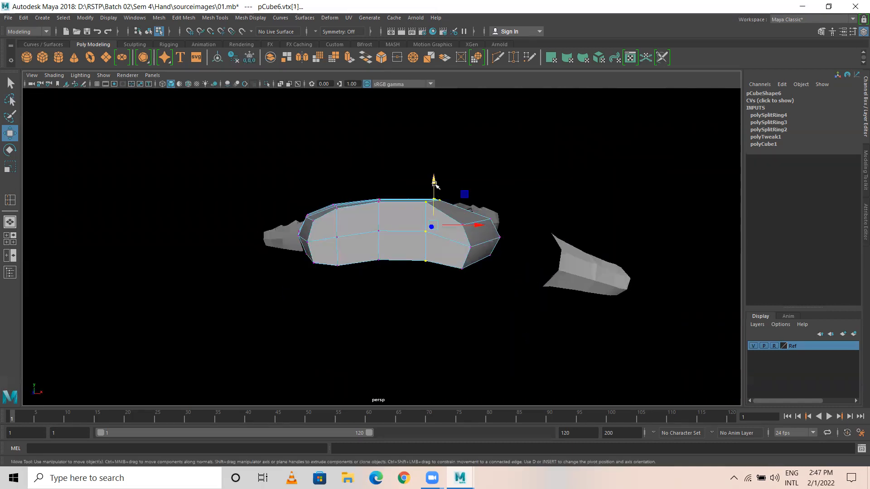
{"action": "left_click_drag", "start_coordinate": [433, 184], "coordinate": [434, 182]}
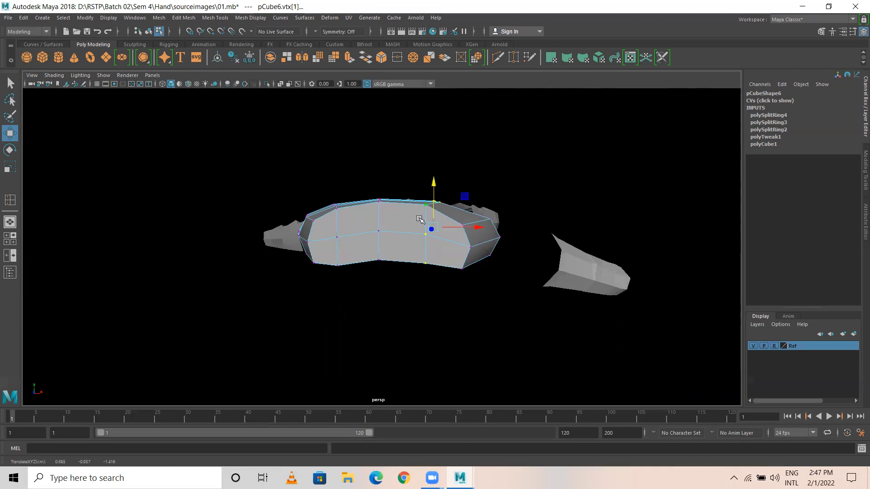
Step: Orbit around the palm to inspect its shape, then select the wrist-end faces in Face mode
{"action": "left_click_drag", "start_coordinate": [337, 245], "coordinate": [533, 256], "text": "alt"}
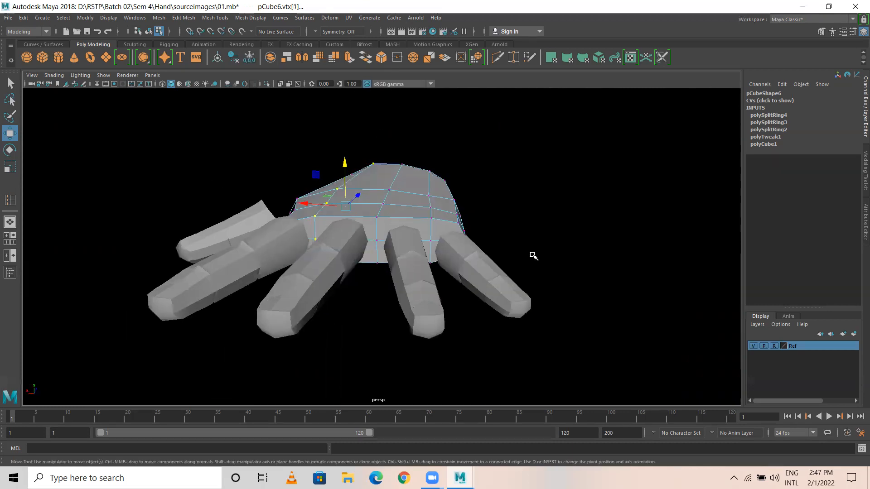
{"action": "left_click_drag", "start_coordinate": [345, 250], "coordinate": [347, 222], "text": "alt"}
{"action": "right_click_drag", "start_coordinate": [348, 259], "coordinate": [530, 273], "text": "alt"}
{"action": "left_click_drag", "start_coordinate": [303, 274], "coordinate": [417, 258], "text": "alt"}
{"action": "left_click_drag", "start_coordinate": [72, 226], "coordinate": [443, 221], "text": "alt"}
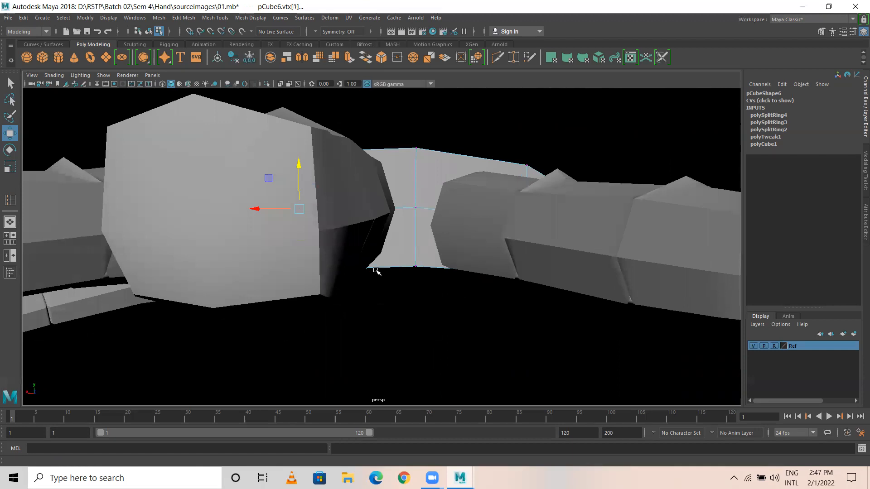
{"action": "left_click_drag", "start_coordinate": [202, 319], "coordinate": [113, 320], "text": "alt"}
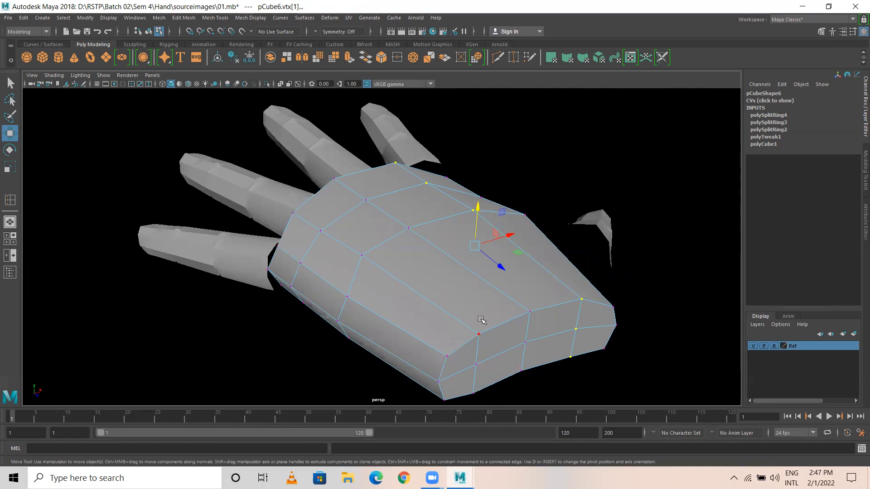
{"action": "left_click_drag", "start_coordinate": [468, 313], "coordinate": [325, 269], "text": "alt"}
{"action": "right_click_drag", "start_coordinate": [330, 235], "coordinate": [448, 149]}
{"action": "left_click_drag", "start_coordinate": [448, 149], "coordinate": [386, 298]}
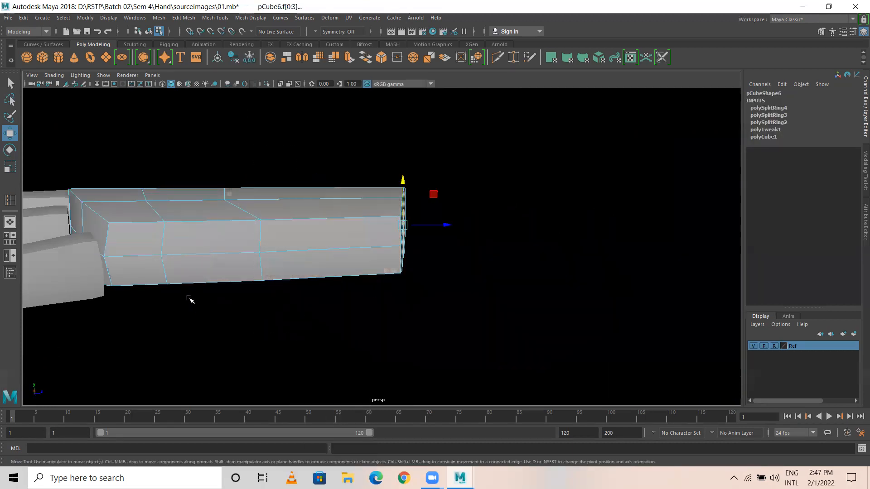
Step: Orbit around the selected wrist-end faces and check the hand in the four-view and top views
{"action": "left_click_drag", "start_coordinate": [381, 307], "coordinate": [410, 291], "text": "alt"}
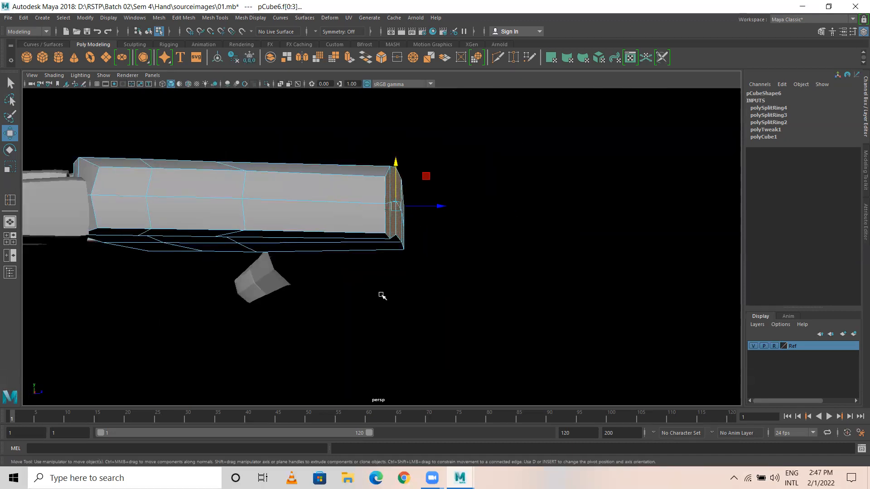
{"action": "mouse_move", "coordinate": [431, 318]}
{"action": "left_mouse_down", "text": "alt"}
{"action": "mouse_move", "coordinate": [443, 274]}
{"action": "mouse_move", "coordinate": [401, 251]}
{"action": "mouse_move", "coordinate": [361, 287]}
{"action": "mouse_move", "coordinate": [485, 304]}
{"action": "mouse_move", "coordinate": [258, 263]}
{"action": "mouse_move", "coordinate": [286, 299]}
{"action": "mouse_move", "coordinate": [373, 259]}
{"action": "mouse_move", "coordinate": [444, 311]}
{"action": "left_mouse_up", "text": "alt"}
{"action": "right_click_drag", "start_coordinate": [444, 311], "coordinate": [249, 311], "text": "alt"}
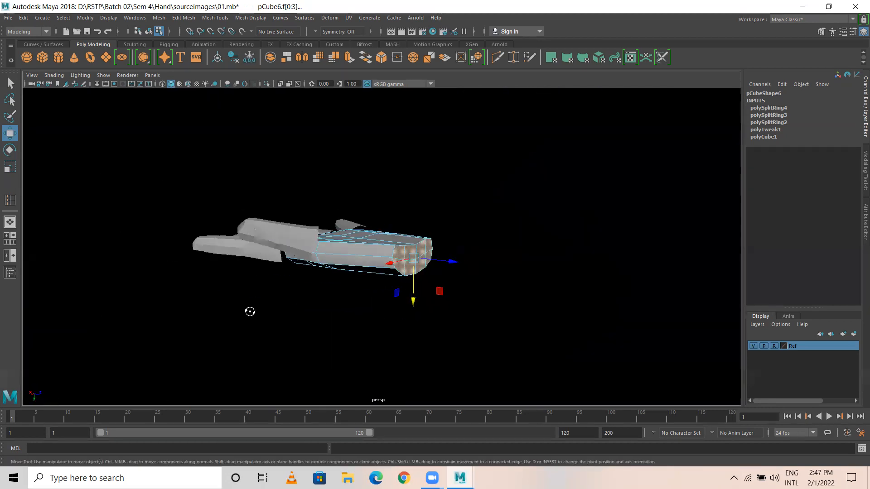
{"action": "left_click_drag", "start_coordinate": [249, 311], "coordinate": [215, 281], "text": "alt"}
{"action": "key", "text": "space"}
{"action": "key", "text": "space"}
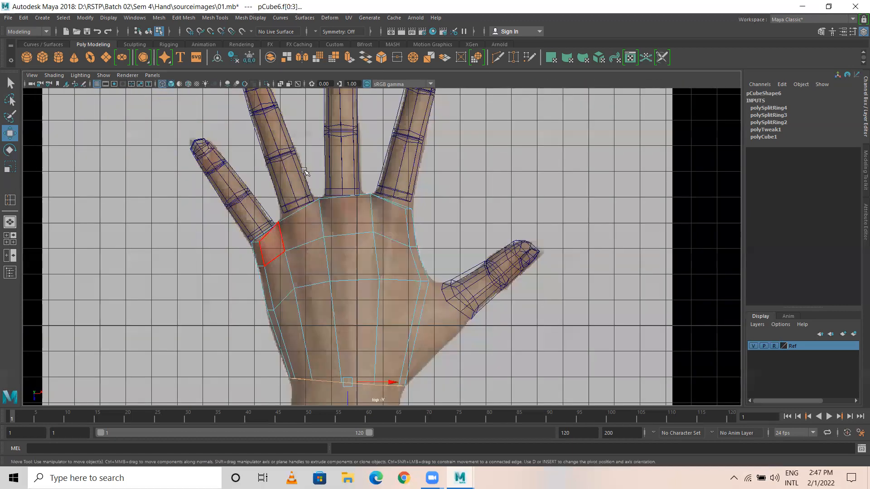
{"action": "scroll", "coordinate": [258, 255], "scroll_direction": "up", "scroll_amount": 5}
{"action": "key", "text": "space"}
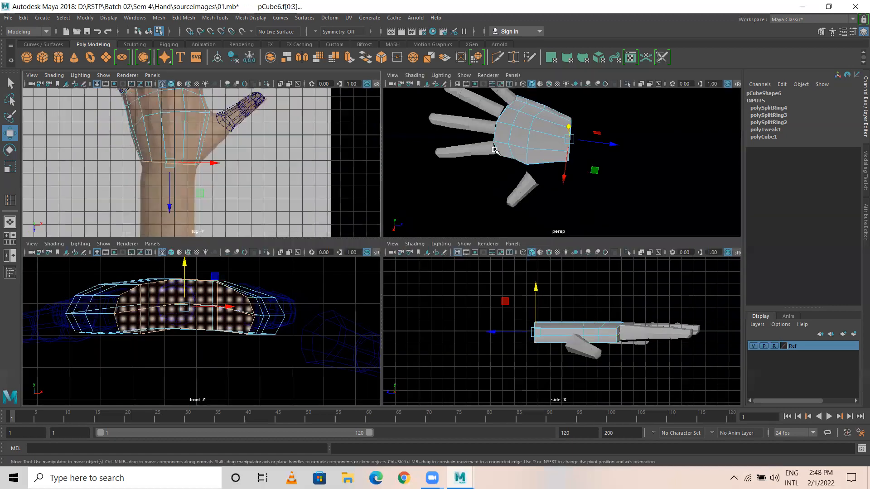
{"action": "key", "text": "space"}
Step: Frame the wrist end of the hand and delete the selected cap faces there
{"action": "left_click_drag", "start_coordinate": [484, 258], "coordinate": [129, 225], "text": "alt"}
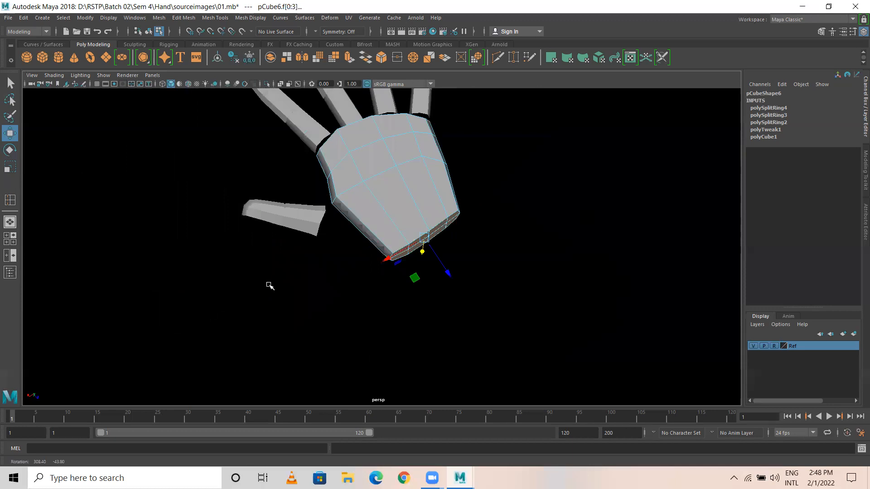
{"action": "left_click_drag", "start_coordinate": [269, 286], "coordinate": [556, 343], "text": "alt"}
{"action": "middle_click_drag", "start_coordinate": [556, 343], "coordinate": [413, 328], "text": "alt"}
{"action": "left_click_drag", "start_coordinate": [312, 276], "coordinate": [164, 215], "text": "alt"}
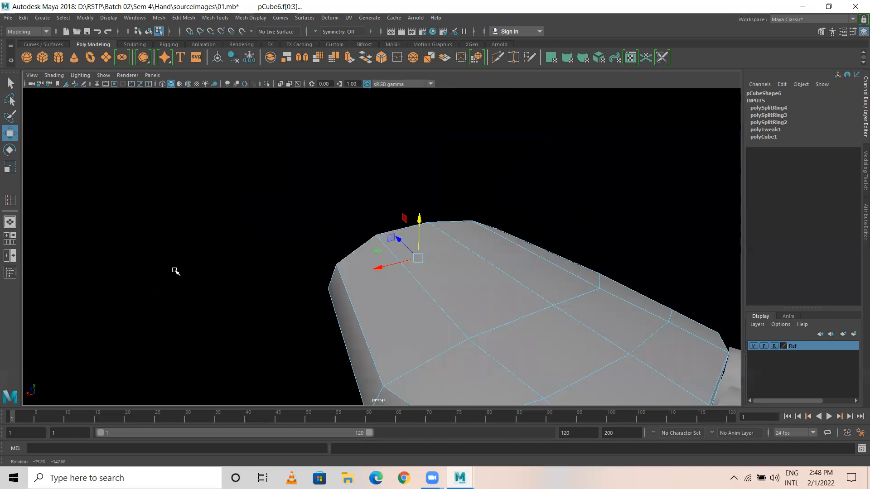
{"action": "left_click_drag", "start_coordinate": [175, 271], "coordinate": [515, 315], "text": "alt"}
{"action": "middle_click_drag", "start_coordinate": [516, 315], "coordinate": [488, 361], "text": "alt"}
{"action": "right_click_drag", "start_coordinate": [346, 348], "coordinate": [414, 349], "text": "alt"}
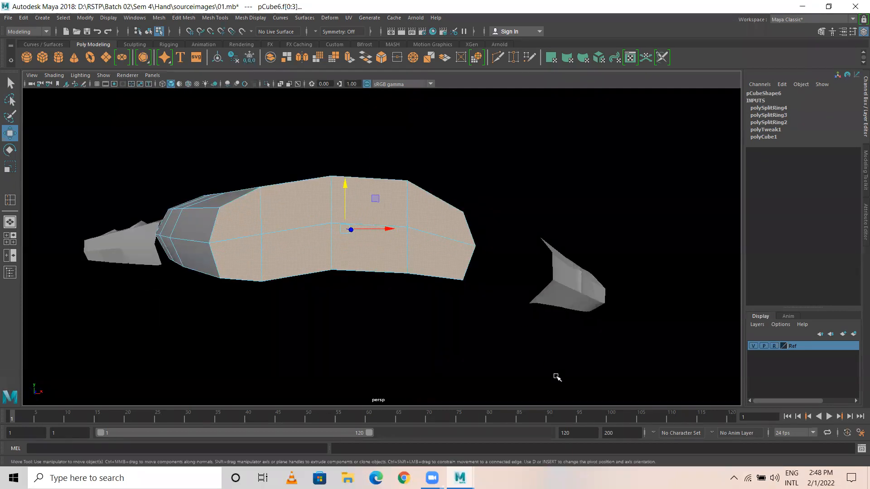
{"action": "key", "text": "Delete"}
{"action": "left_click_drag", "start_coordinate": [421, 246], "coordinate": [403, 313], "text": "alt"}
{"action": "left_click_drag", "start_coordinate": [334, 255], "coordinate": [425, 184], "text": "alt"}
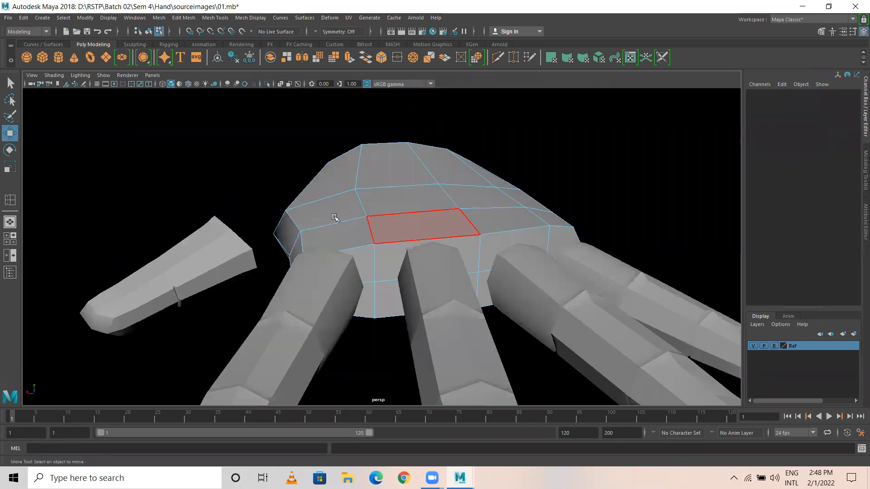
Step: Check under the palm in perspective, then zoom in on the hand over its reference photo
{"action": "key", "text": "space"}
{"action": "key", "text": "space"}
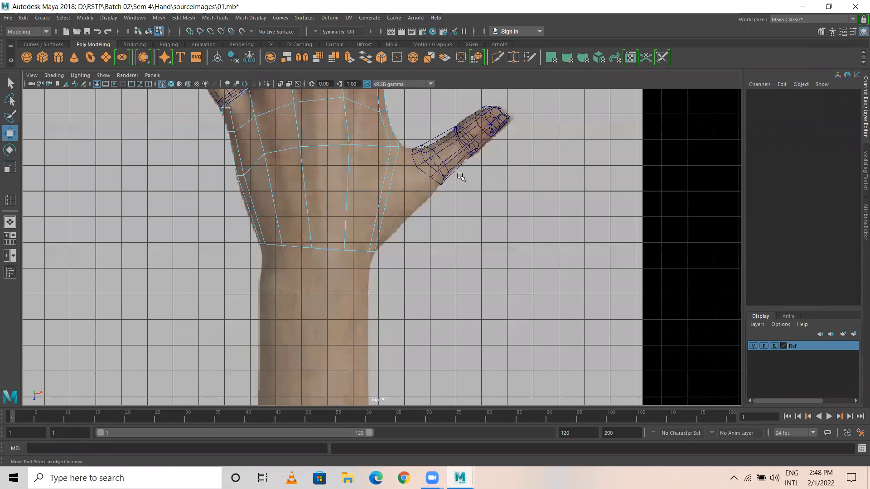
{"action": "key", "text": "space"}
{"action": "key", "text": "space"}
{"action": "left_click_drag", "start_coordinate": [411, 238], "coordinate": [315, 204], "text": "alt"}
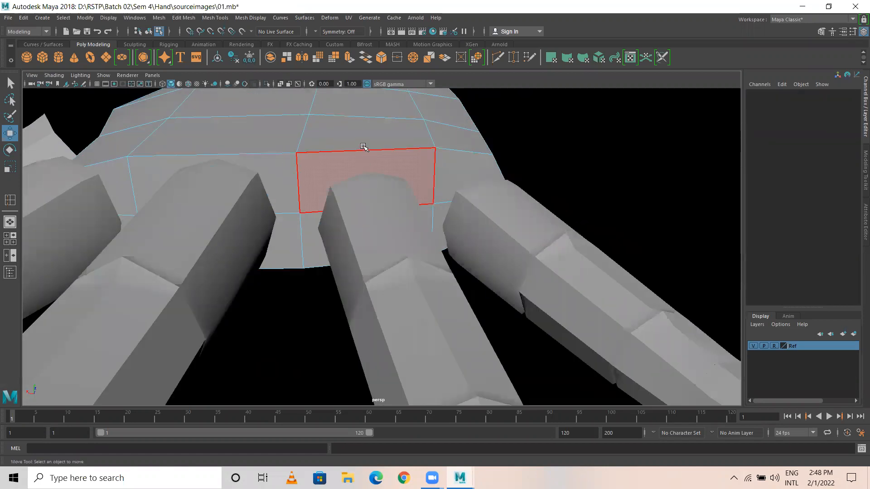
{"action": "key", "text": "space"}
{"action": "key", "text": "space"}
{"action": "scroll", "coordinate": [253, 226], "scroll_direction": "up", "scroll_amount": 6}
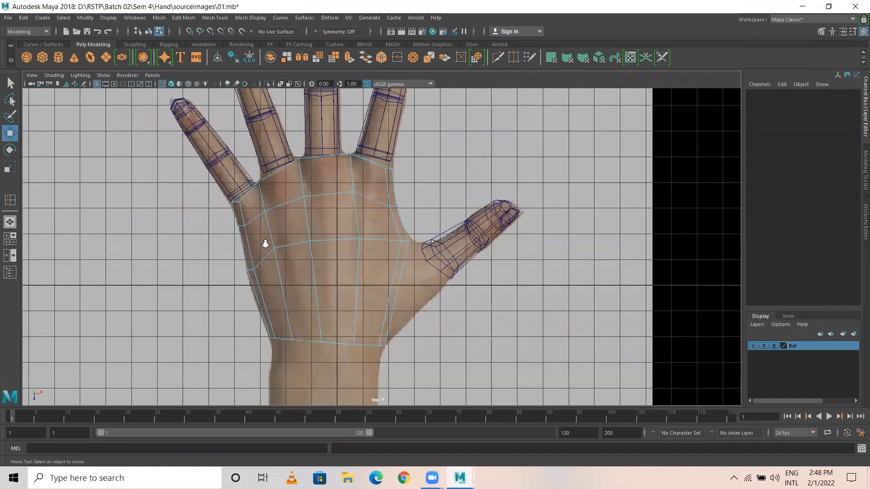
{"action": "scroll", "coordinate": [238, 203], "scroll_direction": "up", "scroll_amount": 1}
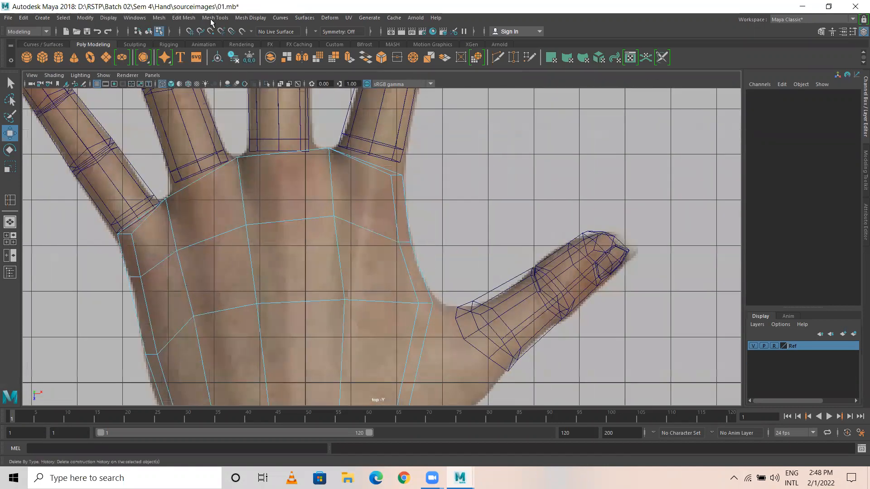
Step: Insert four edge loops running down the palm toward the finger bases
{"action": "left_click", "coordinate": [221, 18]}
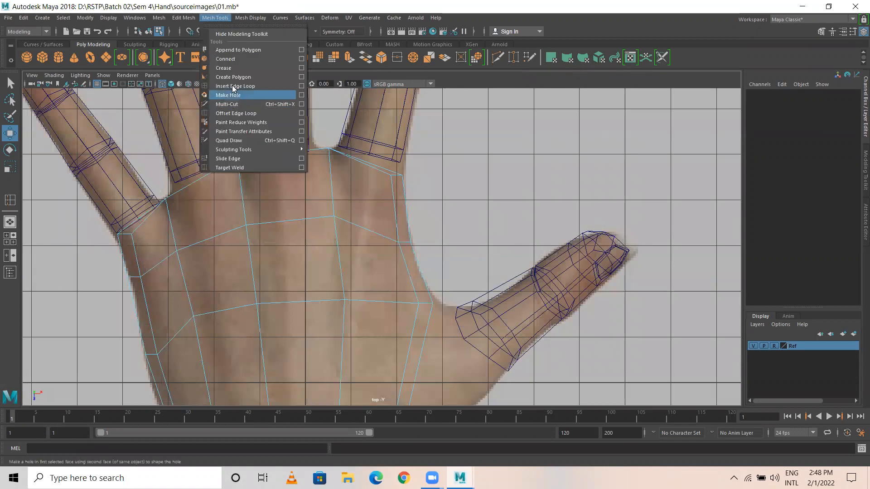
{"action": "left_click", "coordinate": [235, 94]}
{"action": "left_click", "coordinate": [203, 182]}
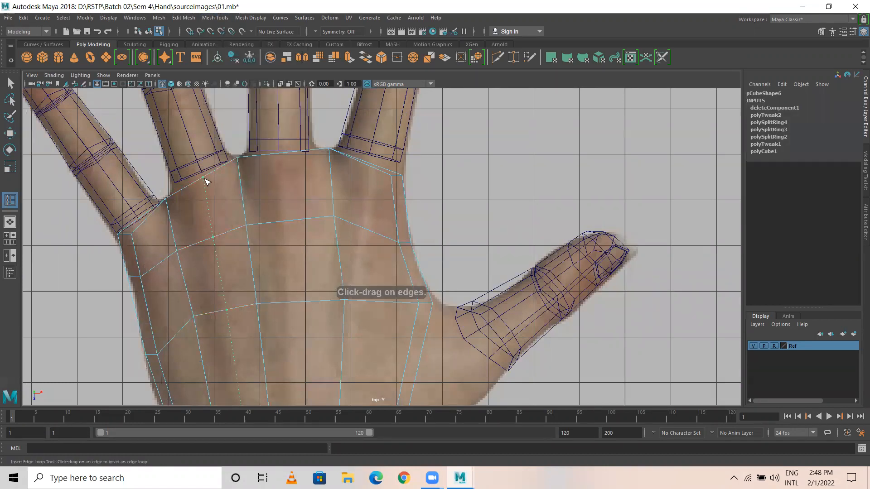
{"action": "left_click", "coordinate": [151, 224]}
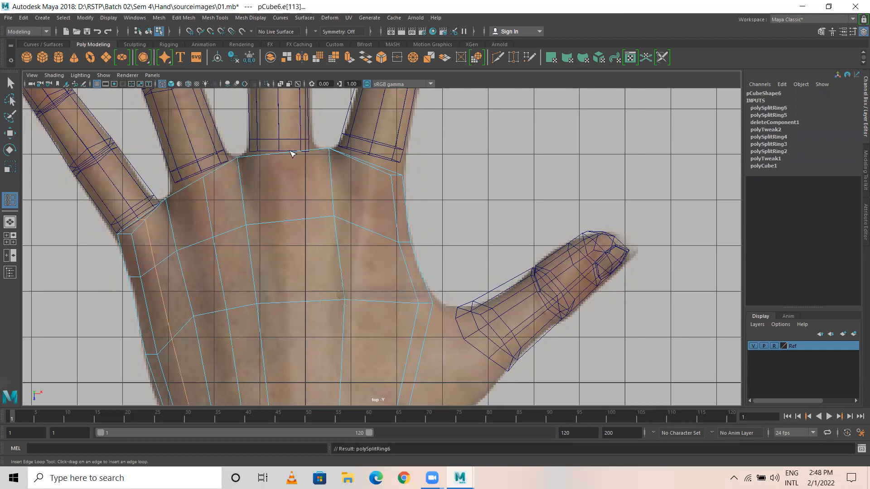
{"action": "left_click", "coordinate": [285, 155]}
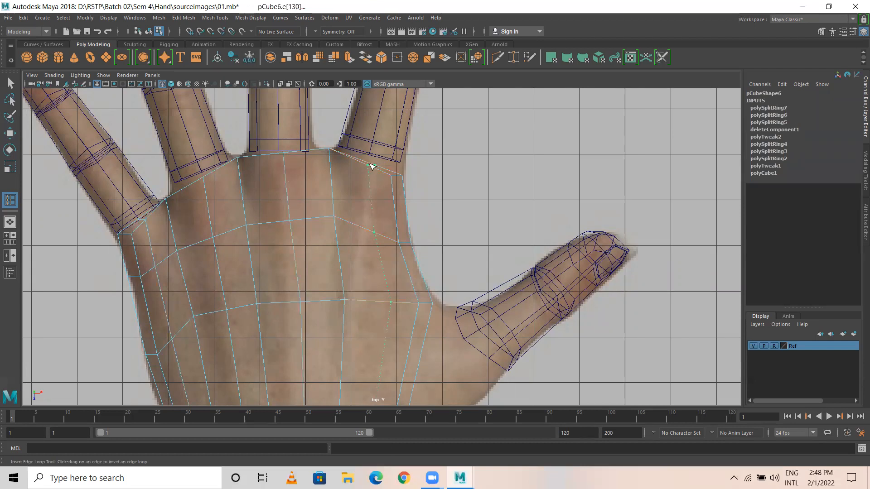
{"action": "left_click", "coordinate": [370, 165]}
{"action": "key", "text": "w"}
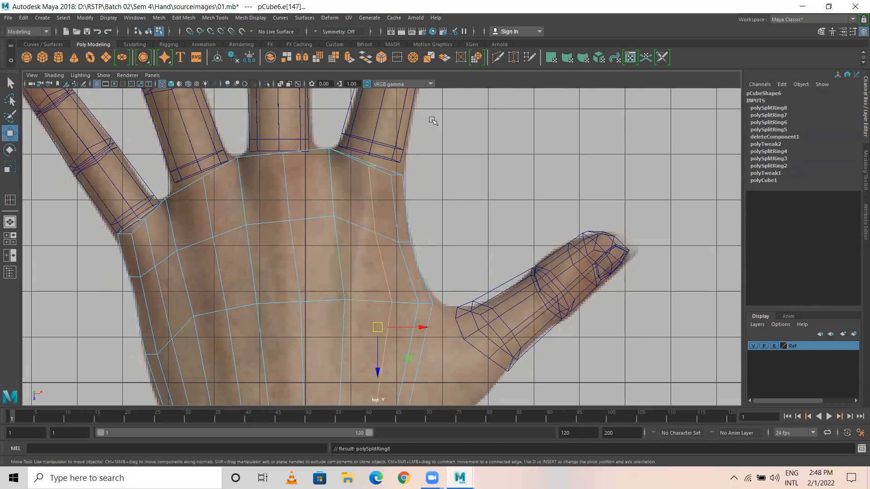
{"action": "key", "text": "space"}
{"action": "key", "text": "space"}
{"action": "middle_click_drag", "start_coordinate": [263, 188], "coordinate": [334, 186], "text": "alt"}
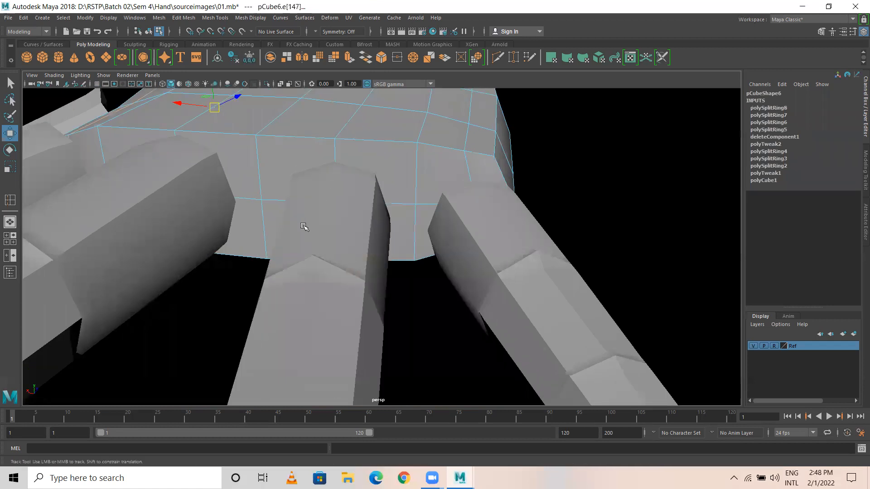
{"action": "left_click_drag", "start_coordinate": [303, 227], "coordinate": [282, 230], "text": "alt"}
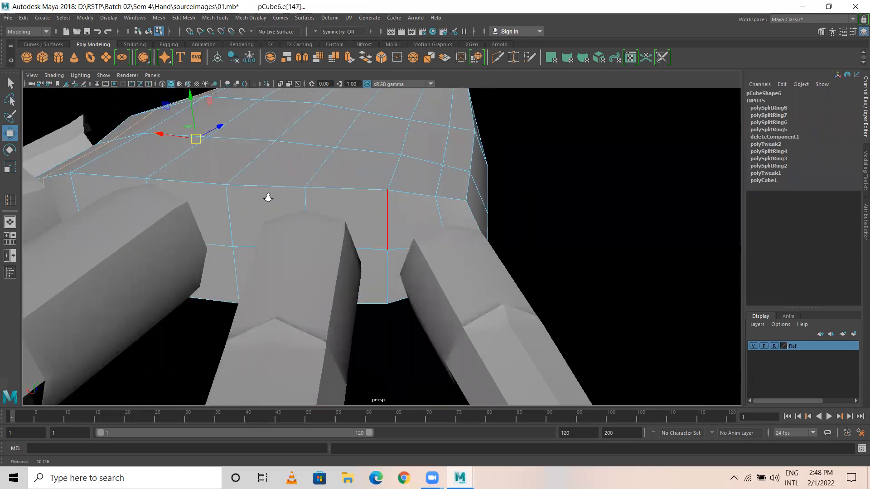
Step: Select the face at a finger base together with the face below it
{"action": "left_click_drag", "start_coordinate": [268, 198], "coordinate": [262, 216], "text": "alt"}
{"action": "middle_click_drag", "start_coordinate": [350, 238], "coordinate": [314, 147], "text": "alt"}
{"action": "right_click_drag", "start_coordinate": [320, 203], "coordinate": [458, 182], "text": "alt"}
{"action": "right_click_drag", "start_coordinate": [374, 145], "coordinate": [375, 169]}
{"action": "left_click", "coordinate": [358, 145]}
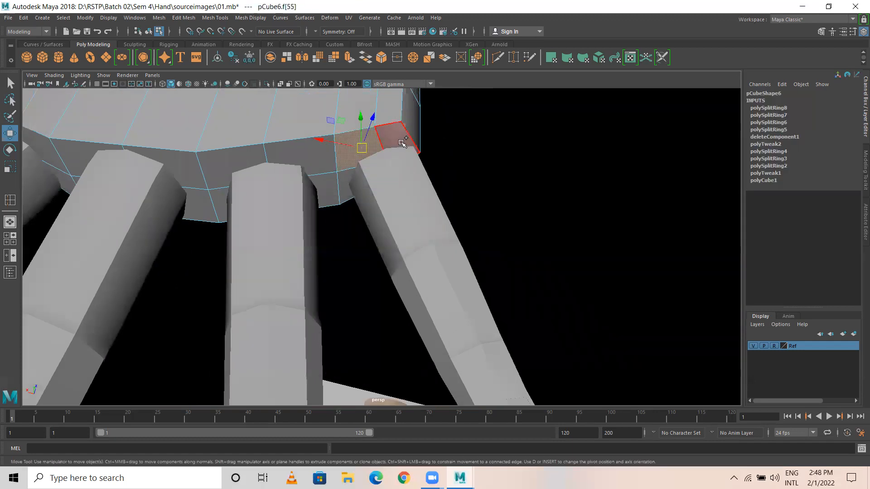
{"action": "left_click", "coordinate": [349, 190], "text": "shift"}
Step: Inspect the faces under the palm from several angles, select another one, and return to the top view
{"action": "left_click_drag", "start_coordinate": [431, 172], "coordinate": [373, 78], "text": "alt"}
{"action": "right_click_drag", "start_coordinate": [488, 265], "coordinate": [536, 242], "text": "alt"}
{"action": "left_click_drag", "start_coordinate": [400, 231], "coordinate": [448, 298], "text": "alt"}
{"action": "right_click_drag", "start_coordinate": [383, 193], "coordinate": [377, 193], "text": "alt"}
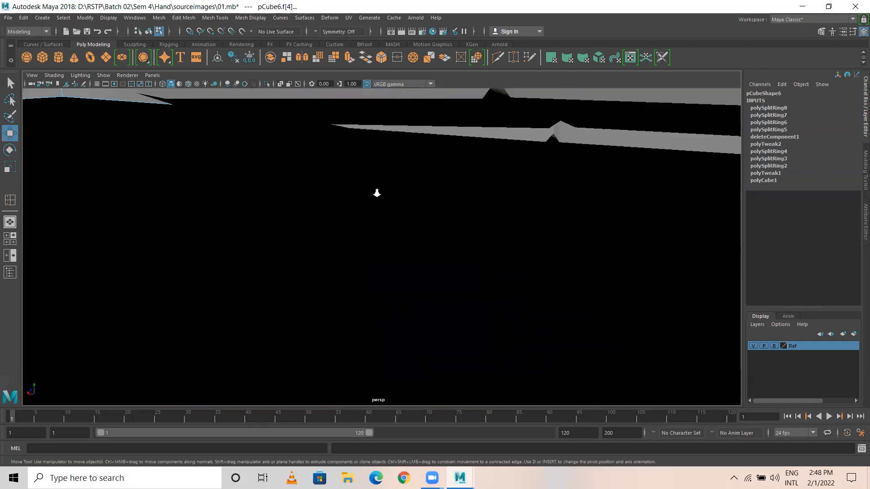
{"action": "middle_click_drag", "start_coordinate": [377, 193], "coordinate": [374, 354], "text": "alt"}
{"action": "right_click_drag", "start_coordinate": [375, 354], "coordinate": [427, 305], "text": "alt"}
{"action": "left_click_drag", "start_coordinate": [367, 293], "coordinate": [314, 316], "text": "alt"}
{"action": "right_click_drag", "start_coordinate": [315, 317], "coordinate": [364, 291], "text": "alt"}
{"action": "middle_click_drag", "start_coordinate": [358, 288], "coordinate": [368, 306], "text": "alt"}
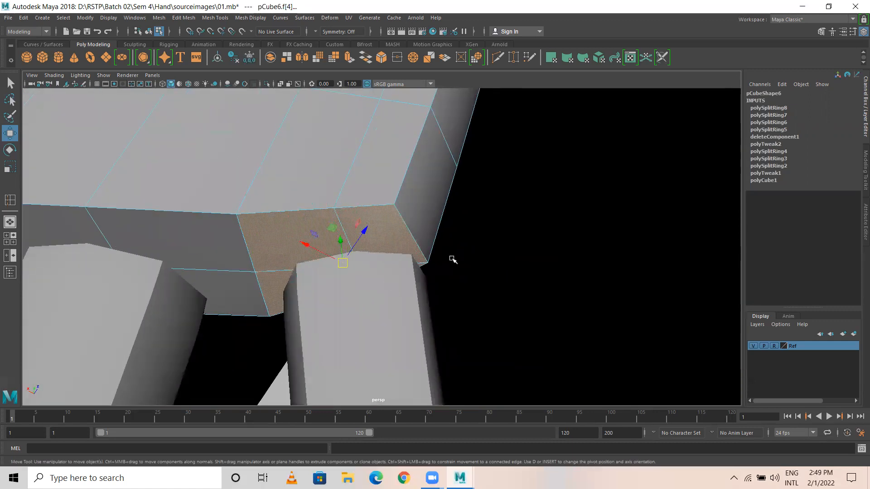
{"action": "left_click_drag", "start_coordinate": [370, 270], "coordinate": [402, 267], "text": "alt"}
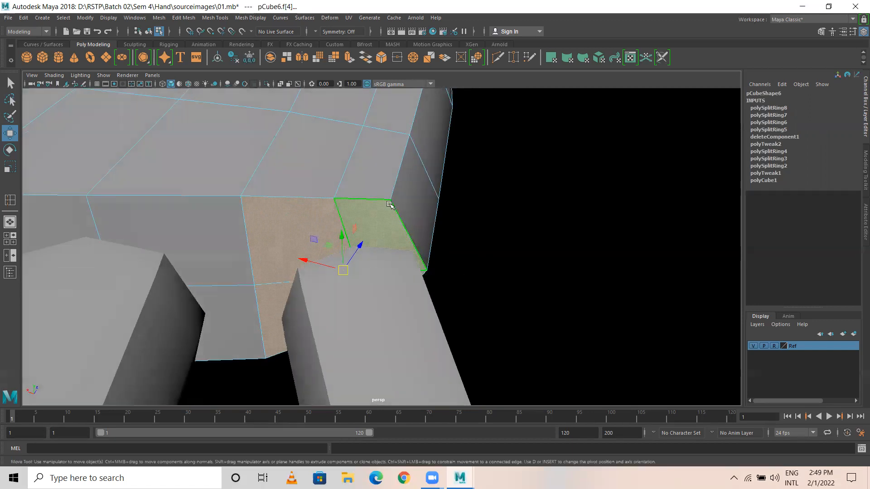
{"action": "left_click_drag", "start_coordinate": [345, 236], "coordinate": [343, 240], "text": "alt"}
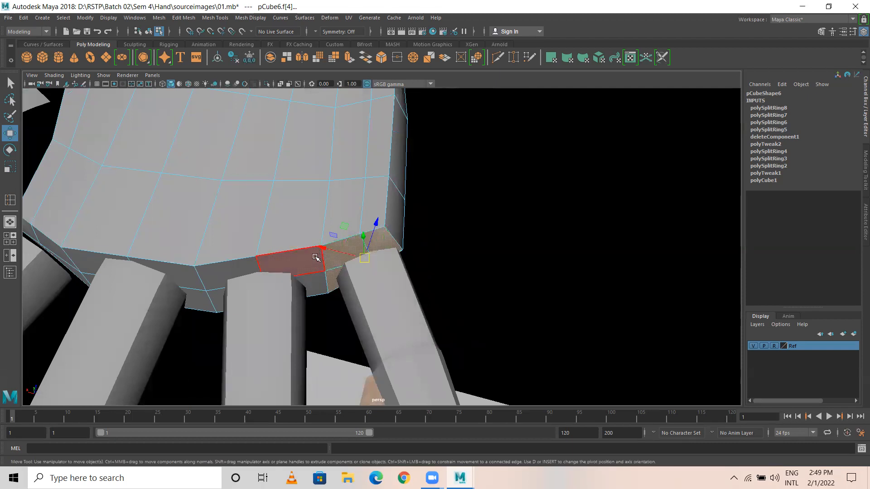
{"action": "left_click", "coordinate": [241, 237]}
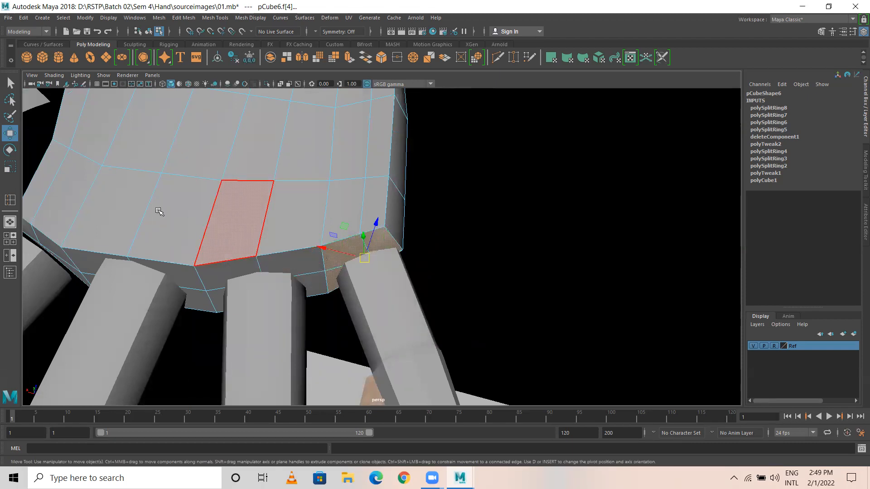
{"action": "key", "text": "space"}
{"action": "key", "text": "space"}
Step: Clear the face selection and insert a horizontal edge loop just below the finger bases
{"action": "scroll", "coordinate": [362, 233], "scroll_direction": "up", "scroll_amount": 2}
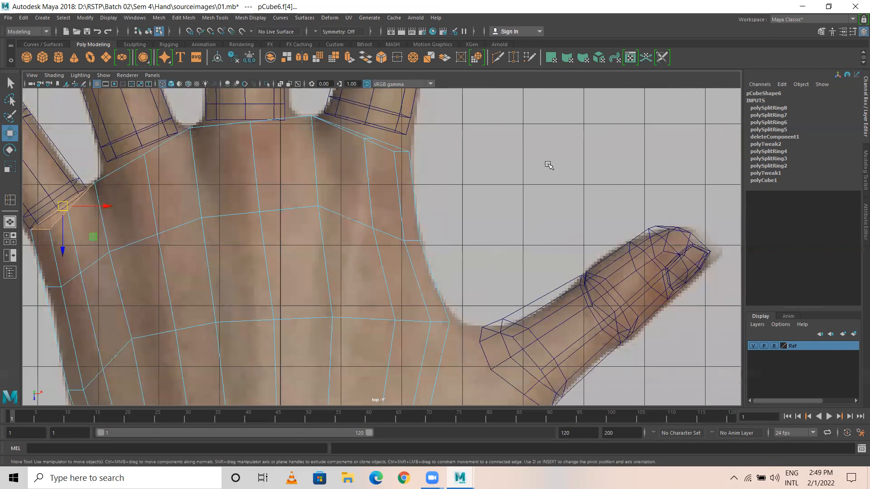
{"action": "left_click", "coordinate": [431, 164]}
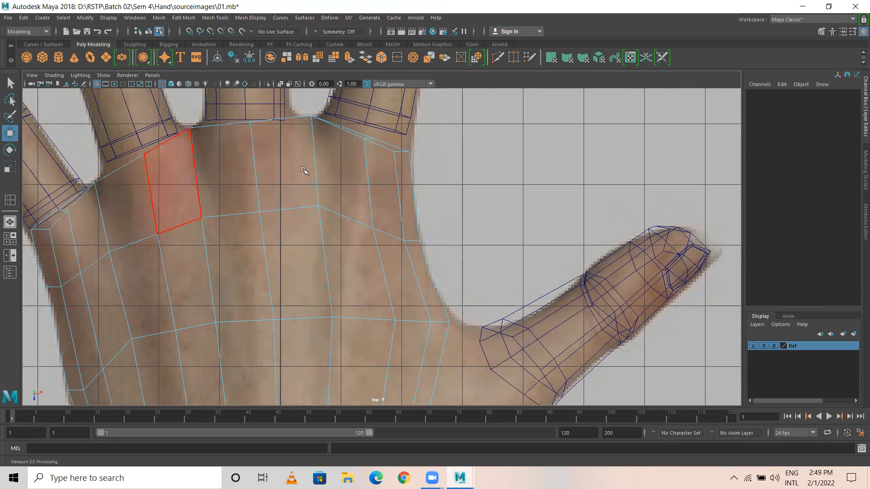
{"action": "left_click", "coordinate": [211, 18]}
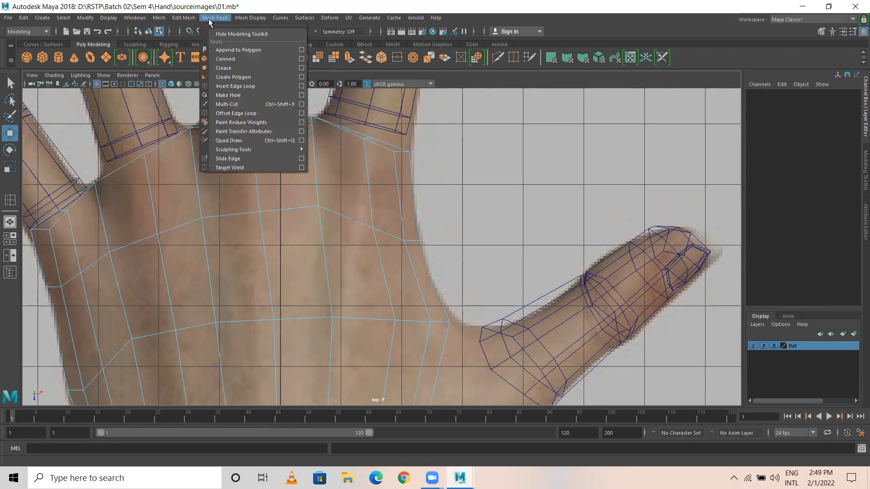
{"action": "left_click", "coordinate": [231, 86]}
{"action": "left_click_drag", "start_coordinate": [253, 158], "coordinate": [257, 157]}
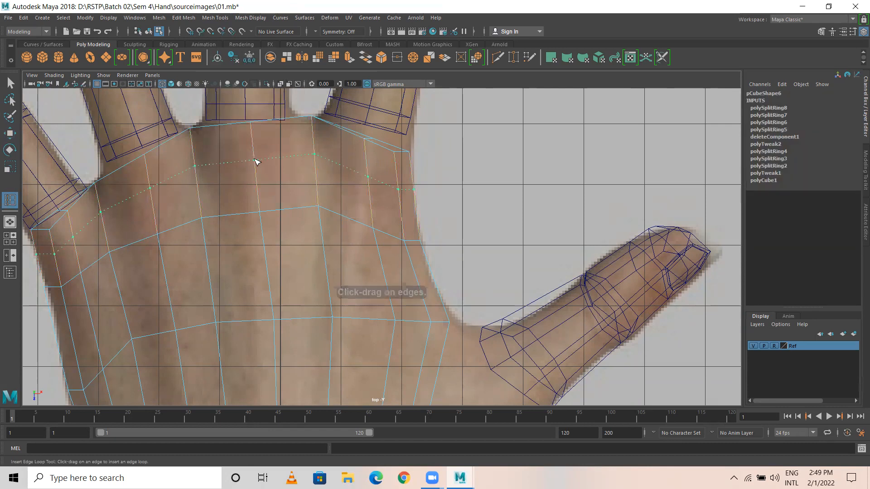
{"action": "left_click_drag", "start_coordinate": [257, 162], "coordinate": [257, 162]}
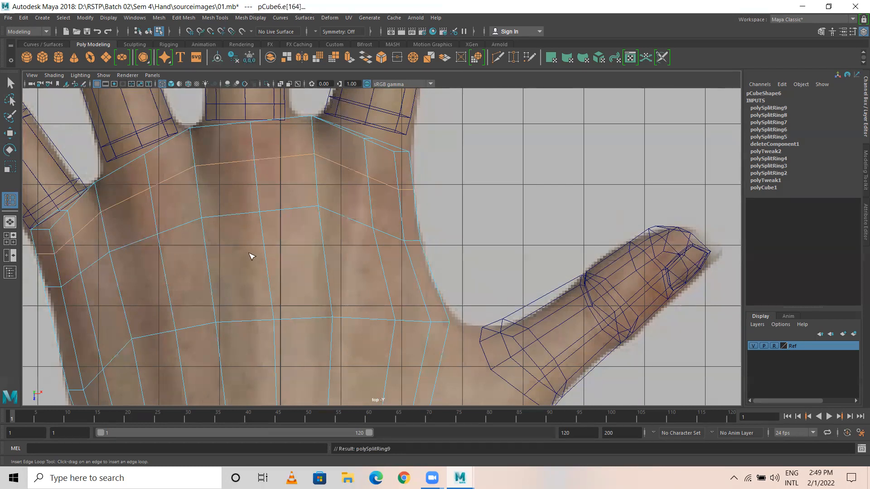
{"action": "key", "text": "w"}
{"action": "left_click", "coordinate": [288, 320]}
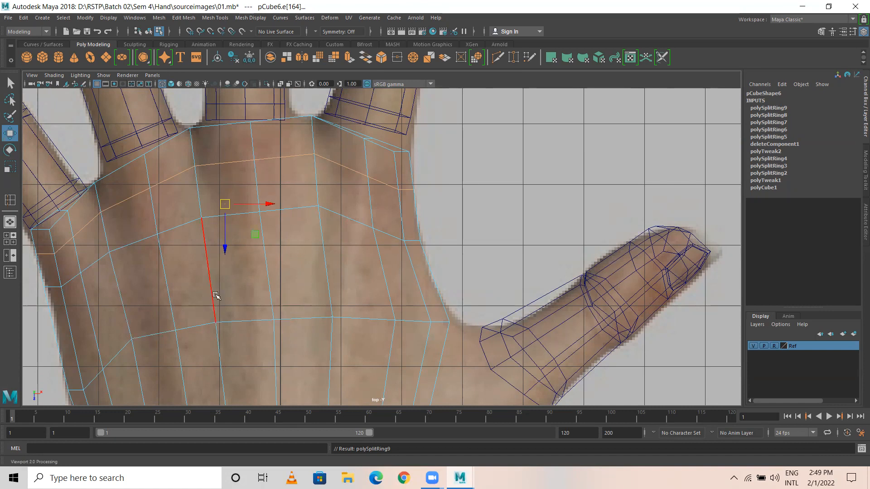
Step: Select the stray vertical edges in the upper palm and delete them
{"action": "scroll", "coordinate": [217, 297], "scroll_direction": "down", "scroll_amount": 4}
{"action": "scroll", "coordinate": [344, 321], "scroll_direction": "up", "scroll_amount": 2}
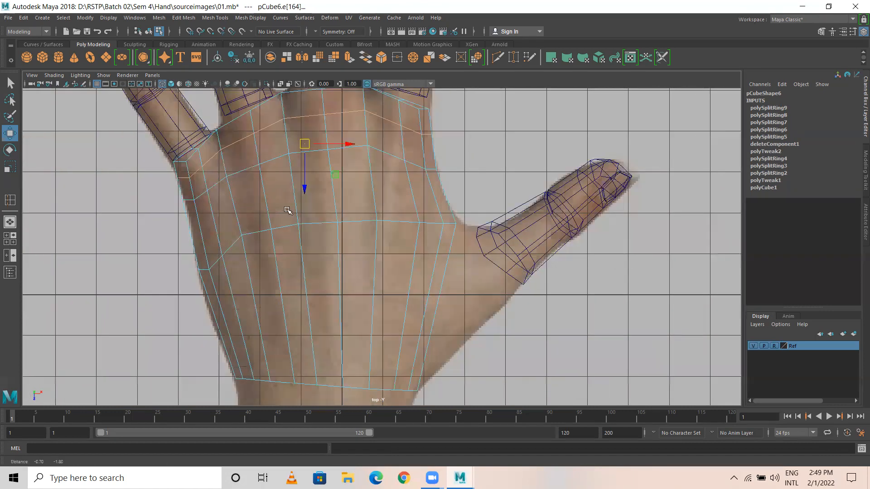
{"action": "middle_click_drag", "start_coordinate": [485, 273], "coordinate": [471, 200], "text": "alt"}
{"action": "scroll", "coordinate": [509, 245], "scroll_direction": "down", "scroll_amount": 3}
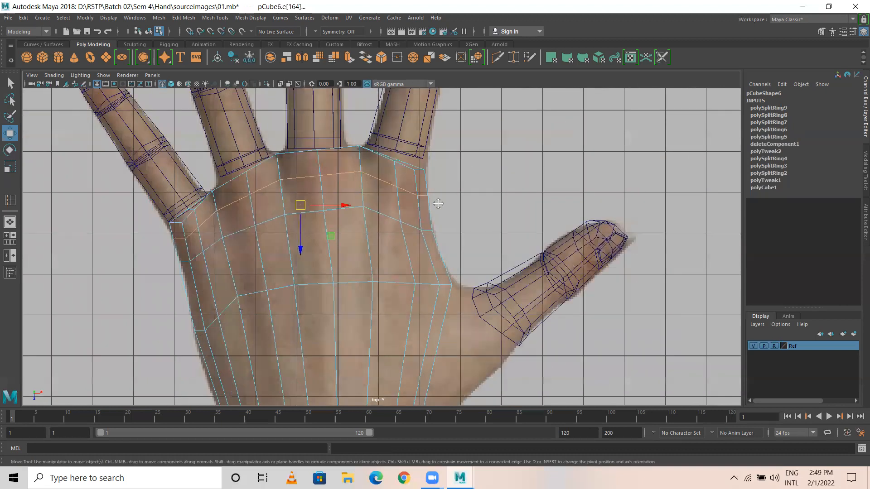
{"action": "scroll", "coordinate": [421, 226], "scroll_direction": "up", "scroll_amount": 3}
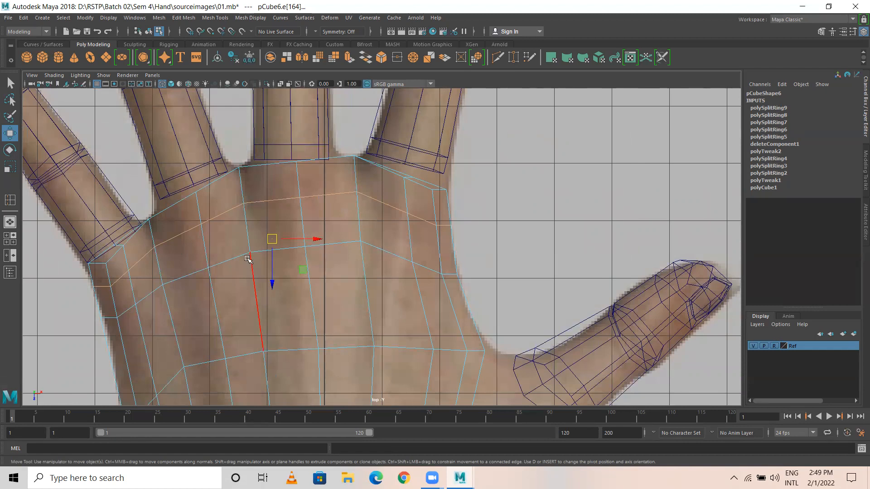
{"action": "middle_click_drag", "start_coordinate": [248, 259], "coordinate": [268, 171], "text": "alt"}
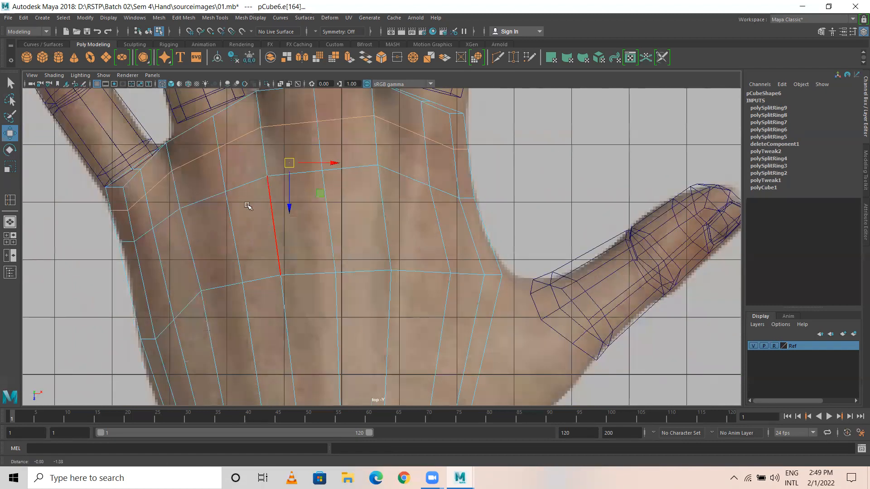
{"action": "middle_click_drag", "start_coordinate": [248, 207], "coordinate": [254, 198], "text": "alt"}
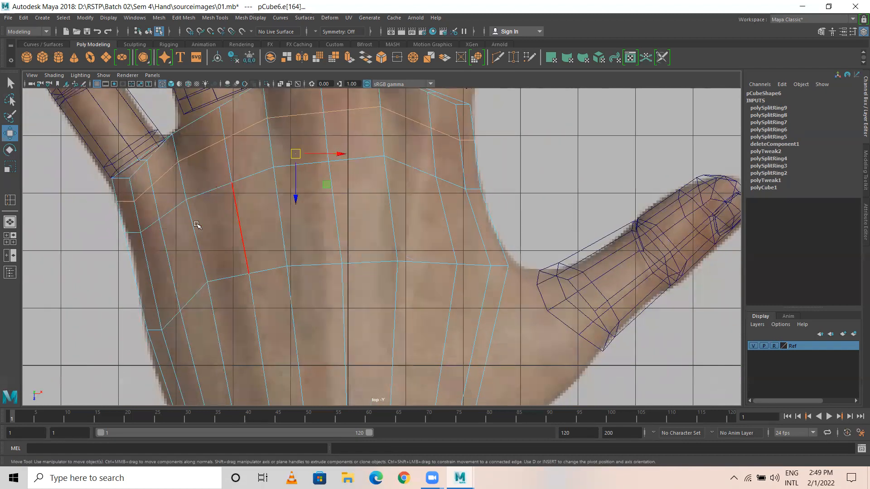
{"action": "right_click_drag", "start_coordinate": [162, 171], "coordinate": [159, 153]}
{"action": "left_click", "coordinate": [171, 249]}
{"action": "left_click", "coordinate": [240, 229]}
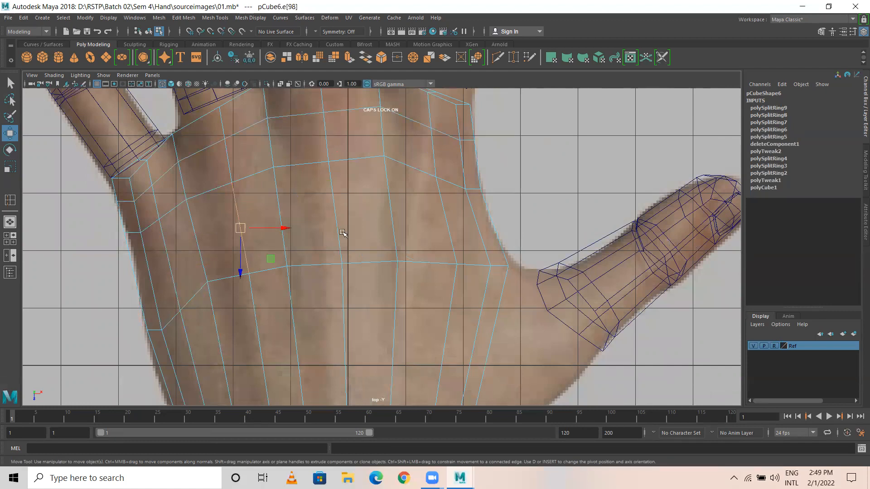
{"action": "left_click", "coordinate": [170, 264]}
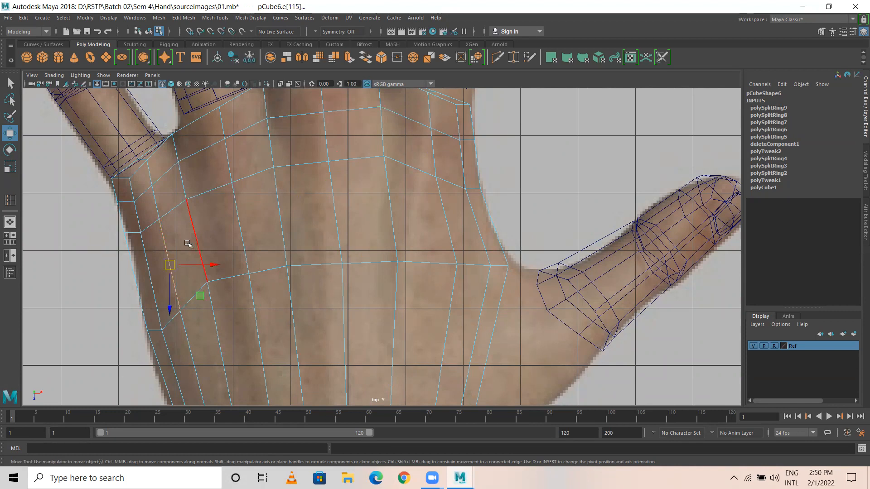
{"action": "left_click", "coordinate": [243, 225], "text": "shift"}
{"action": "left_click", "coordinate": [337, 222], "text": "shift"}
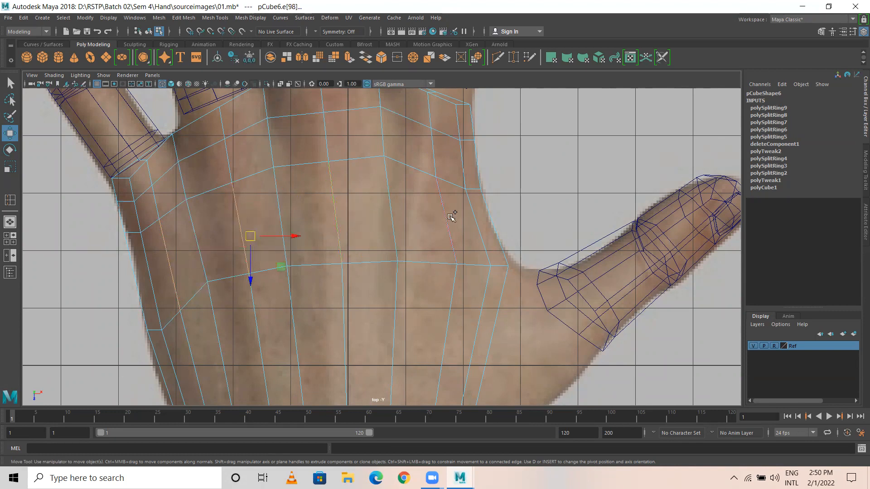
{"action": "left_click_drag", "start_coordinate": [456, 211], "coordinate": [432, 236]}
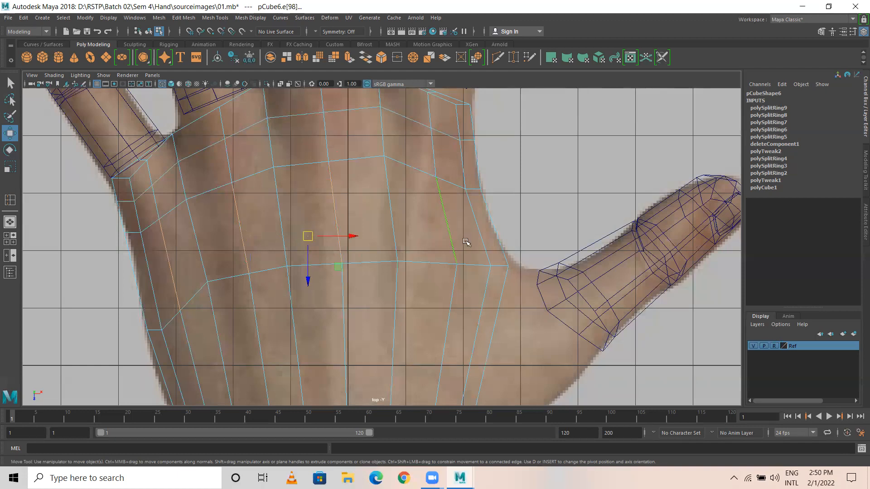
{"action": "scroll", "coordinate": [467, 242], "scroll_direction": "down", "scroll_amount": 3}
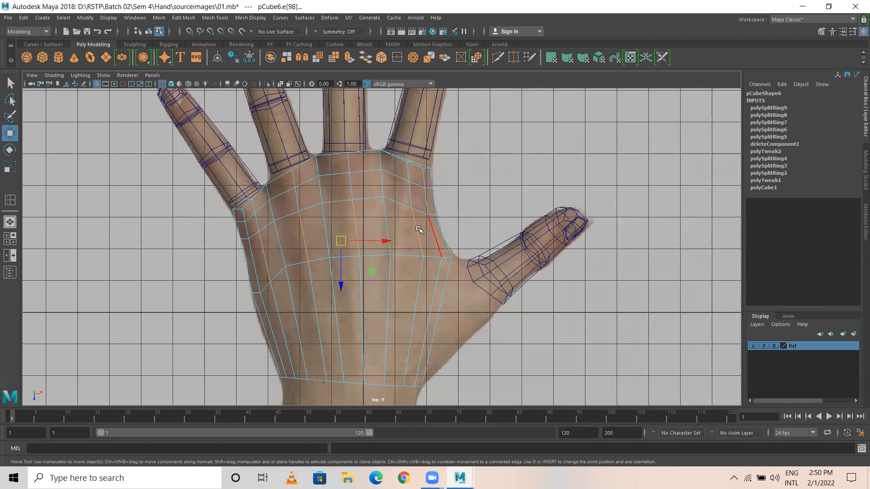
{"action": "right_click_drag", "start_coordinate": [395, 241], "coordinate": [373, 241], "text": "shift"}
Step: Delete three stray vertical edges in the lower palm
{"action": "left_click", "coordinate": [278, 313]}
{"action": "left_click", "coordinate": [315, 300], "text": "shift"}
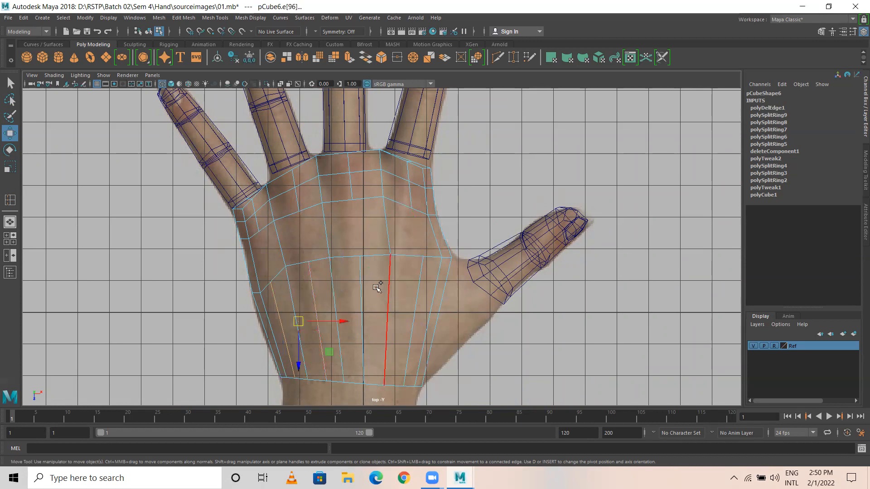
{"action": "left_click", "coordinate": [414, 296], "text": "shift"}
{"action": "right_click_drag", "start_coordinate": [495, 198], "coordinate": [476, 212], "text": "shift"}
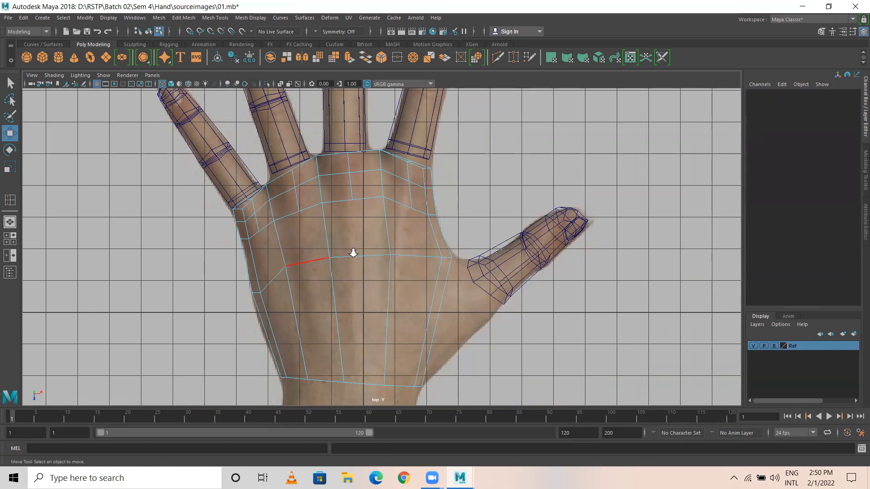
Step: Put the hand mesh in vertex mode, clear the vertex selection, and zoom in on the palm
{"action": "scroll", "coordinate": [352, 252], "scroll_direction": "up", "scroll_amount": 1}
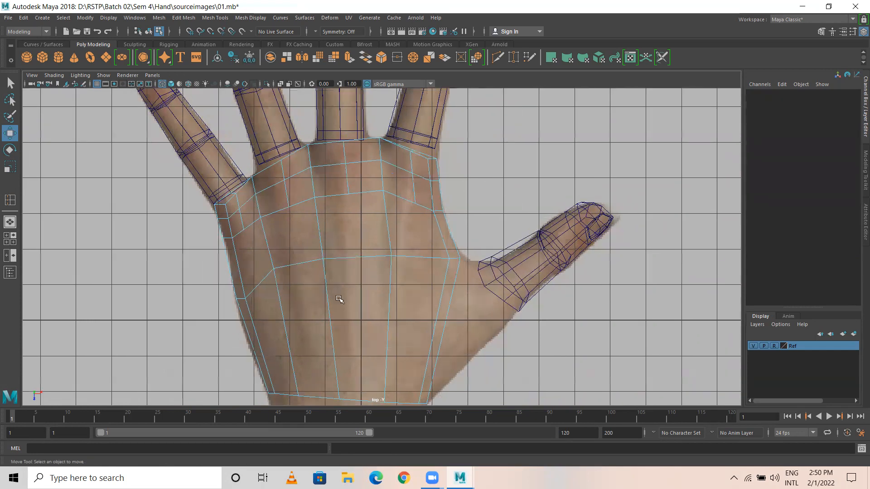
{"action": "right_click_drag", "start_coordinate": [278, 266], "coordinate": [277, 220]}
{"action": "left_click", "coordinate": [275, 272]}
{"action": "left_click", "coordinate": [210, 260]}
{"action": "scroll", "coordinate": [325, 226], "scroll_direction": "up", "scroll_amount": 2}
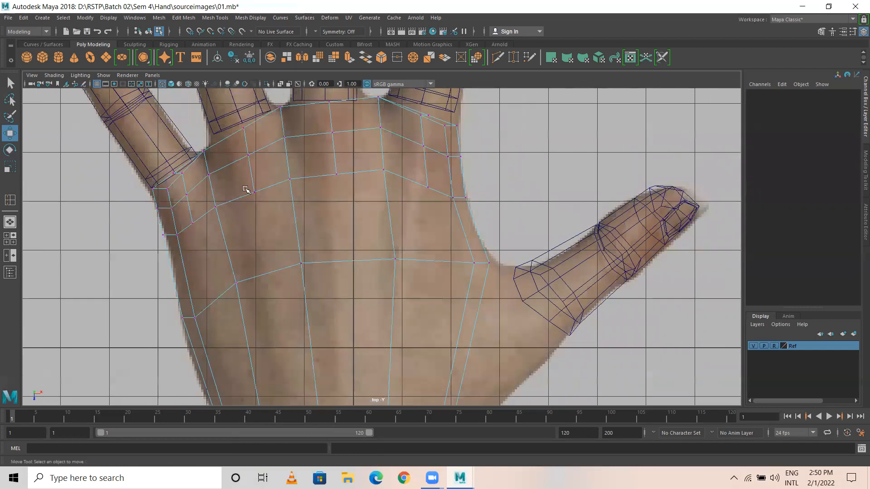
{"action": "scroll", "coordinate": [373, 184], "scroll_direction": "up", "scroll_amount": 2}
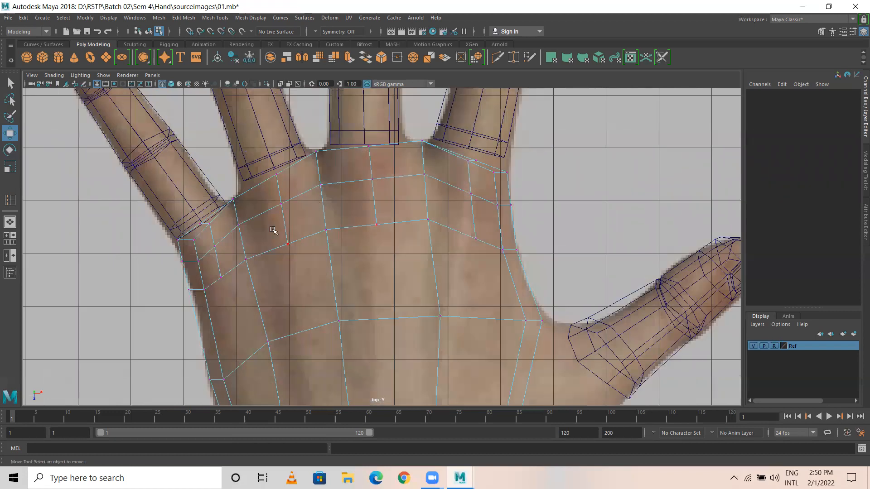
{"action": "scroll", "coordinate": [499, 227], "scroll_direction": "down", "scroll_amount": 2}
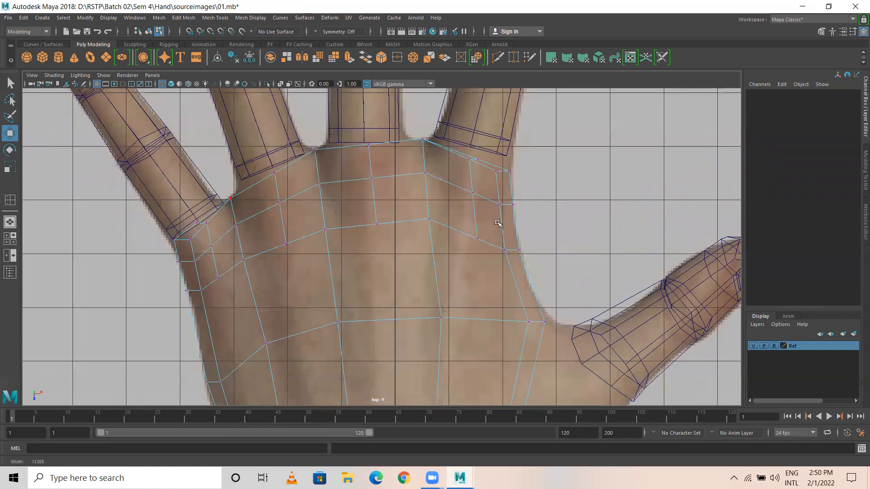
{"action": "scroll", "coordinate": [309, 204], "scroll_direction": "up", "scroll_amount": 2}
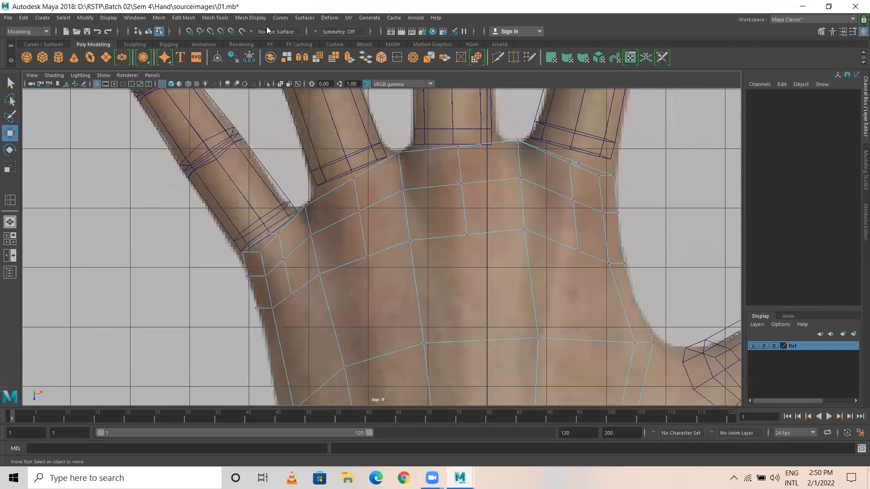
Step: Insert two more edge loops across the palm below the finger bases
{"action": "left_click", "coordinate": [214, 18]}
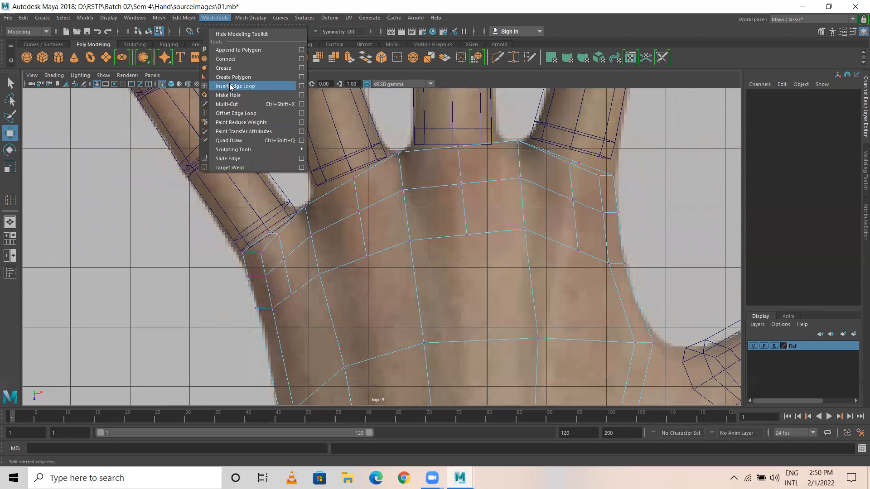
{"action": "left_click", "coordinate": [231, 87]}
{"action": "left_click_drag", "start_coordinate": [302, 213], "coordinate": [313, 207]}
{"action": "left_click", "coordinate": [312, 207]}
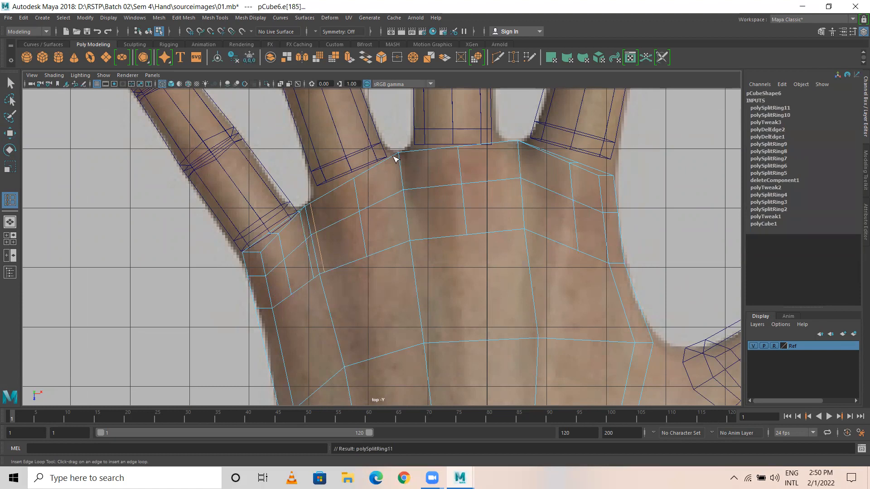
{"action": "left_click", "coordinate": [396, 156]}
{"action": "left_click", "coordinate": [408, 153]}
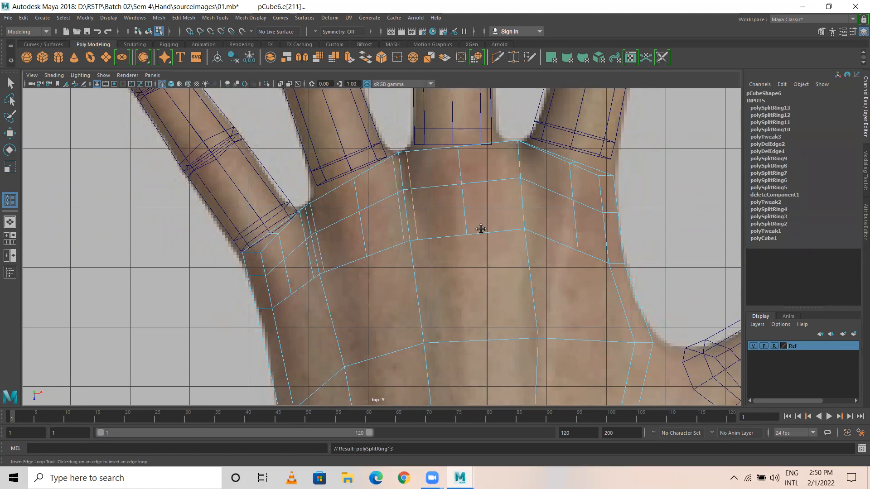
{"action": "middle_click_drag", "start_coordinate": [476, 234], "coordinate": [392, 252], "text": "alt"}
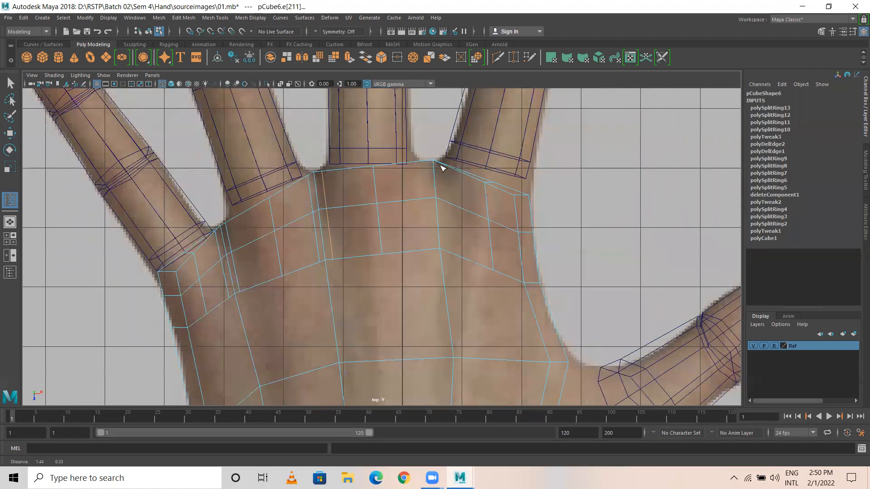
{"action": "middle_click_drag", "start_coordinate": [442, 168], "coordinate": [436, 171], "text": "alt"}
{"action": "left_click", "coordinate": [412, 165]}
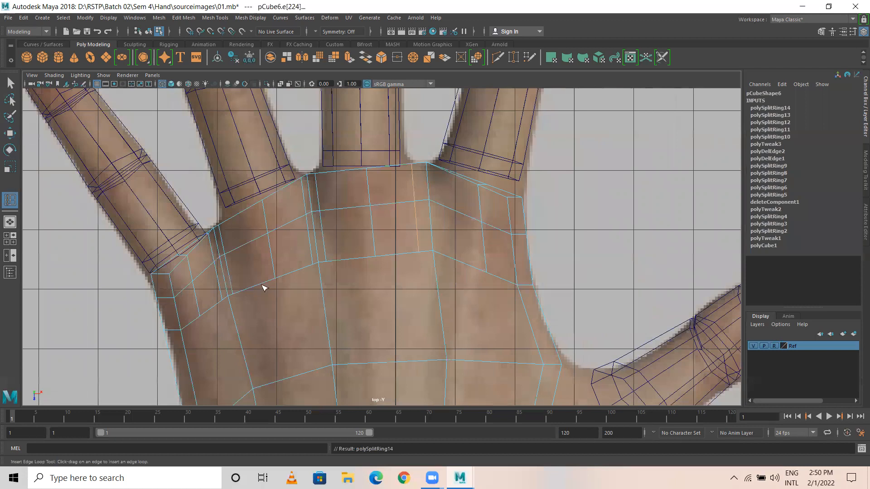
{"action": "left_click", "coordinate": [439, 168]}
{"action": "middle_click_drag", "start_coordinate": [363, 289], "coordinate": [261, 276], "text": "alt"}
{"action": "key", "text": "w"}
{"action": "middle_click_drag", "start_coordinate": [361, 209], "coordinate": [416, 184], "text": "alt"}
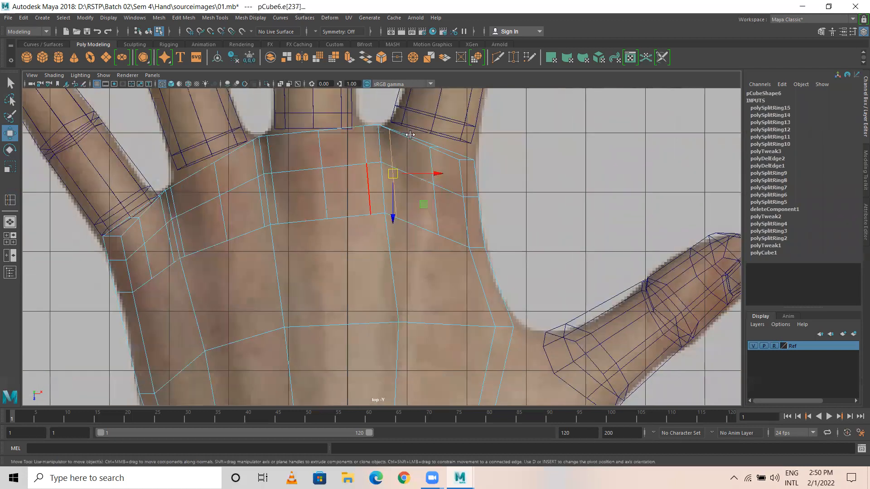
{"action": "left_click_drag", "start_coordinate": [335, 244], "coordinate": [294, 286], "text": "alt"}
Step: Select two palm faces at a finger base in face mode
{"action": "right_click_drag", "start_coordinate": [332, 232], "coordinate": [333, 245]}
{"action": "left_click", "coordinate": [334, 227]}
{"action": "left_click", "coordinate": [341, 289], "text": "shift"}
{"action": "left_click_drag", "start_coordinate": [417, 265], "coordinate": [418, 284], "text": "alt"}
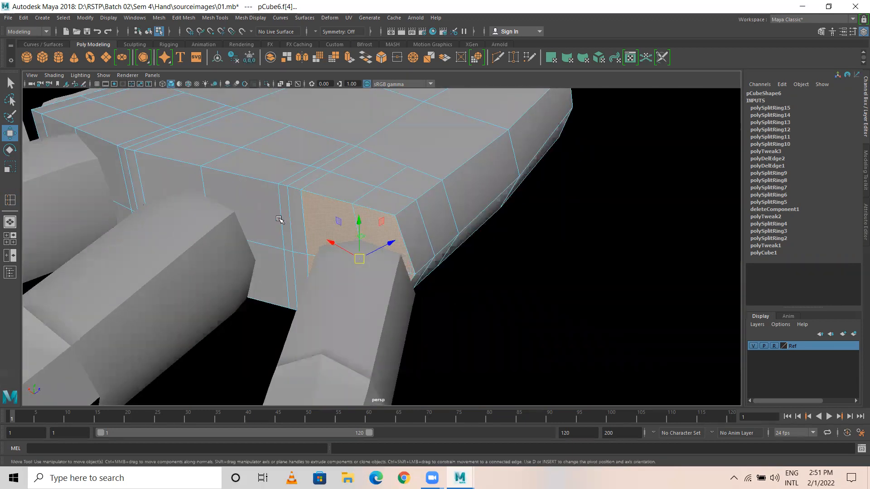
Step: Delete the faces at the first two finger bases
{"action": "key", "text": "Delete"}
{"action": "middle_click_drag", "start_coordinate": [256, 251], "coordinate": [364, 271], "text": "alt"}
{"action": "left_click_drag", "start_coordinate": [389, 297], "coordinate": [435, 322], "text": "alt"}
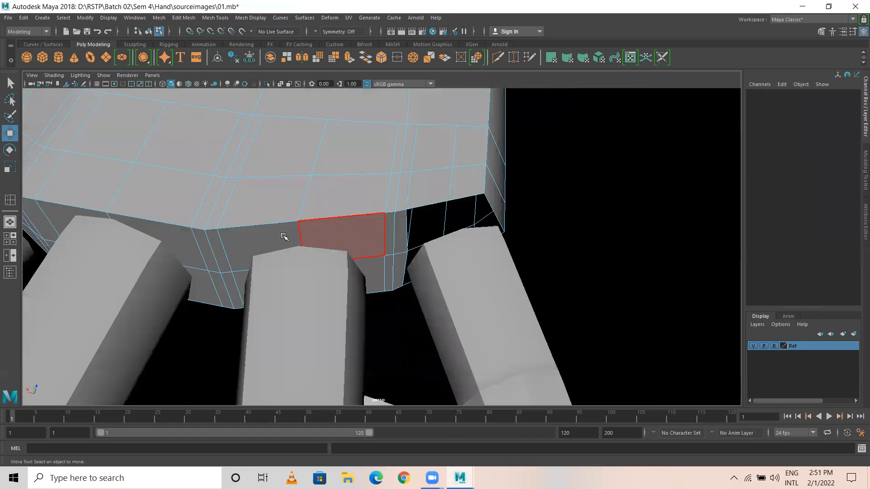
{"action": "left_click", "coordinate": [335, 239]}
{"action": "left_click", "coordinate": [369, 277], "text": "shift"}
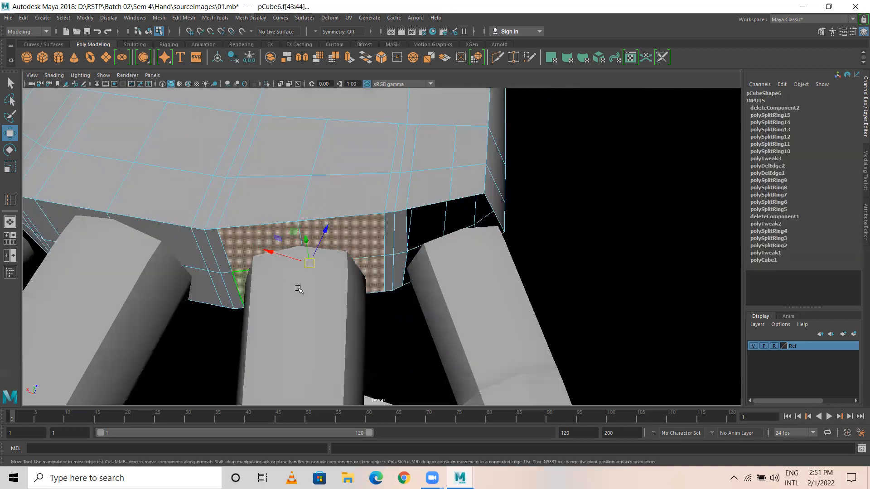
{"action": "key", "text": "Delete"}
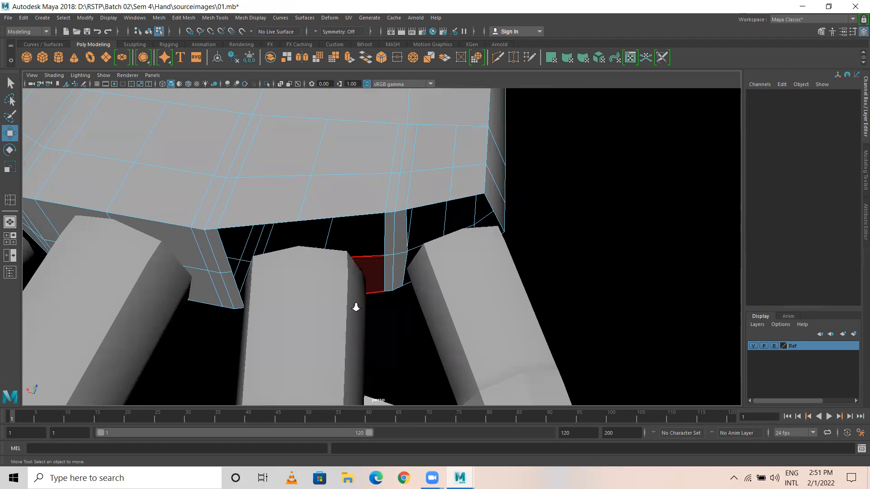
Step: Delete the two faces at the next finger base
{"action": "left_click_drag", "start_coordinate": [356, 306], "coordinate": [479, 298], "text": "alt"}
{"action": "middle_click_drag", "start_coordinate": [245, 299], "coordinate": [362, 300], "text": "alt"}
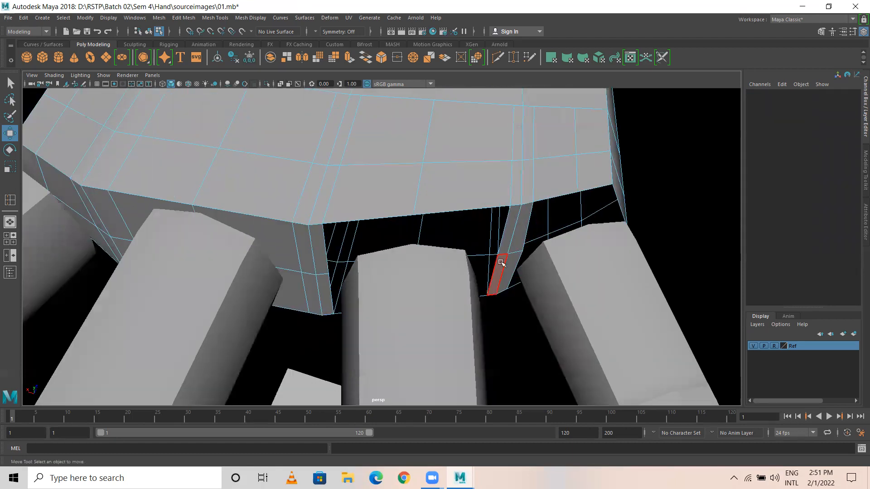
{"action": "left_click_drag", "start_coordinate": [549, 286], "coordinate": [354, 261], "text": "alt"}
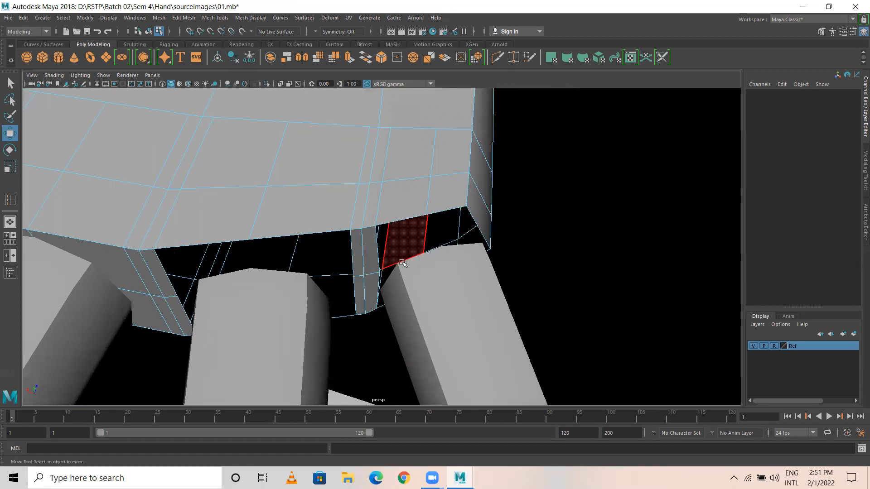
{"action": "left_click_drag", "start_coordinate": [224, 285], "coordinate": [379, 237], "text": "alt"}
{"action": "left_click", "coordinate": [379, 237]}
{"action": "left_click", "coordinate": [270, 244]}
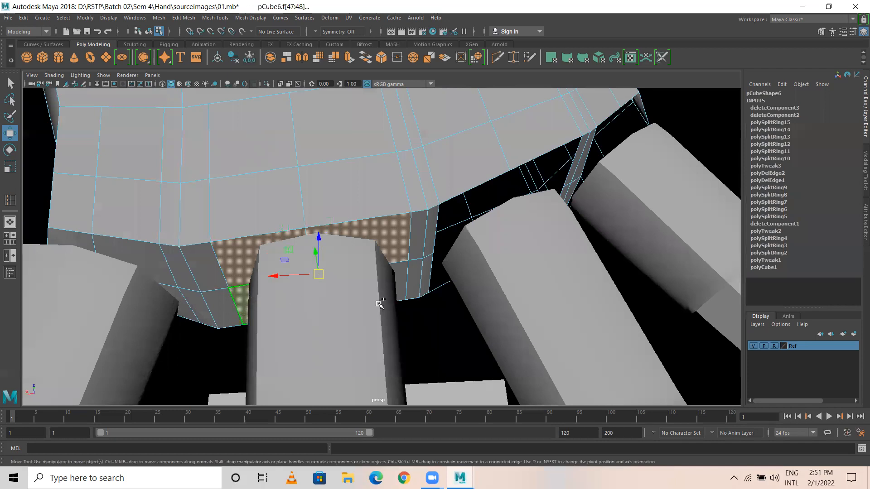
{"action": "left_click", "coordinate": [393, 283], "text": "shift"}
{"action": "left_click_drag", "start_coordinate": [405, 305], "coordinate": [416, 339], "text": "alt"}
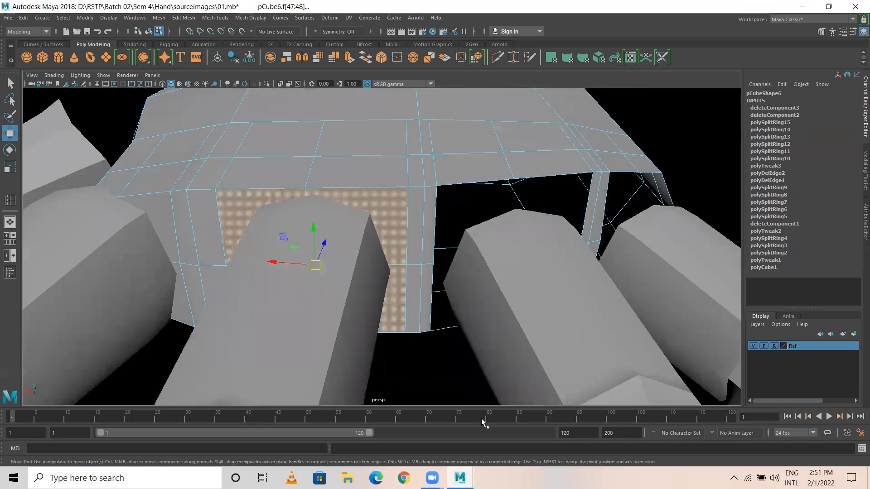
{"action": "key", "text": "Delete"}
Step: Delete the faces at the last finger base and return to object mode
{"action": "left_click_drag", "start_coordinate": [275, 305], "coordinate": [338, 235], "text": "alt"}
{"action": "left_click", "coordinate": [340, 236]}
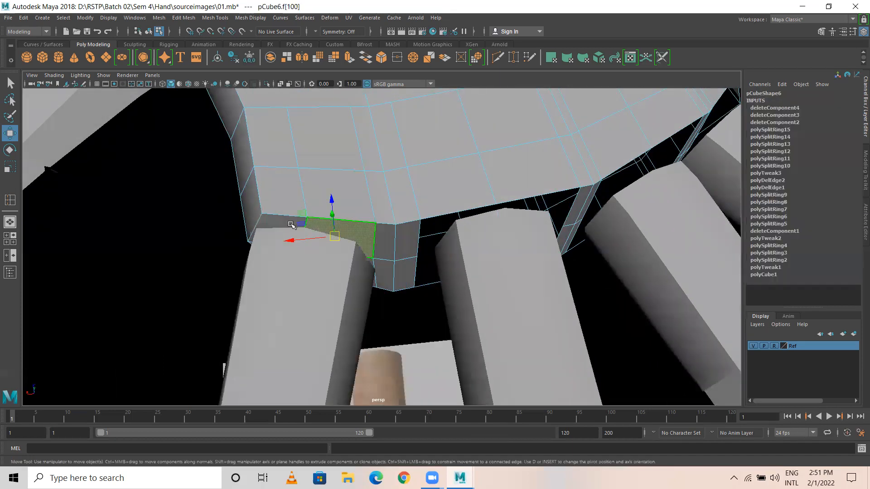
{"action": "left_click_drag", "start_coordinate": [281, 301], "coordinate": [287, 272], "text": "alt"}
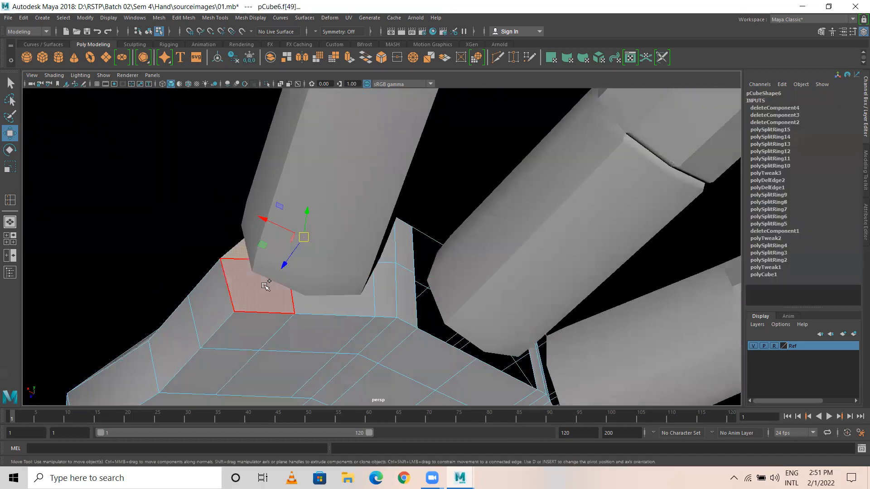
{"action": "left_click", "coordinate": [342, 295], "text": "shift"}
{"action": "left_click_drag", "start_coordinate": [380, 287], "coordinate": [394, 313], "text": "alt"}
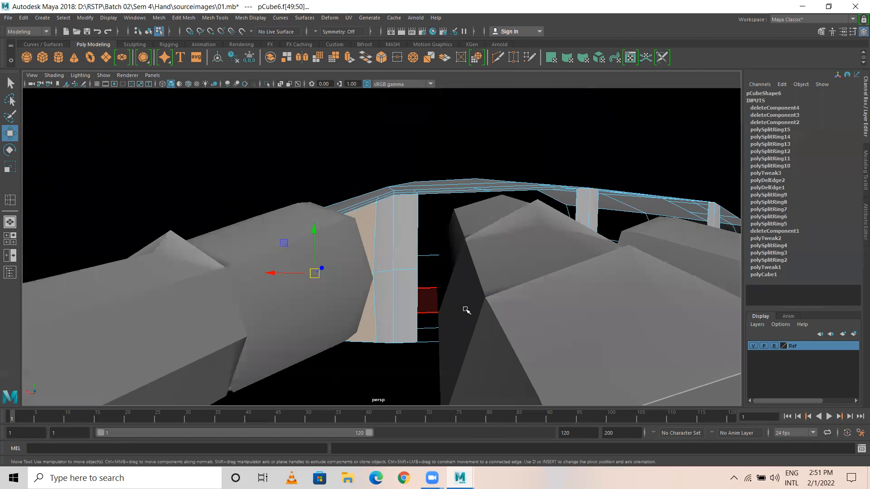
{"action": "key", "text": "Delete"}
{"action": "scroll", "coordinate": [421, 302], "scroll_direction": "down", "scroll_amount": 5}
{"action": "scroll", "coordinate": [421, 302], "scroll_direction": "down", "scroll_amount": 3}
{"action": "left_click_drag", "start_coordinate": [419, 256], "coordinate": [376, 312], "text": "alt"}
{"action": "right_click_drag", "start_coordinate": [382, 286], "coordinate": [432, 205]}
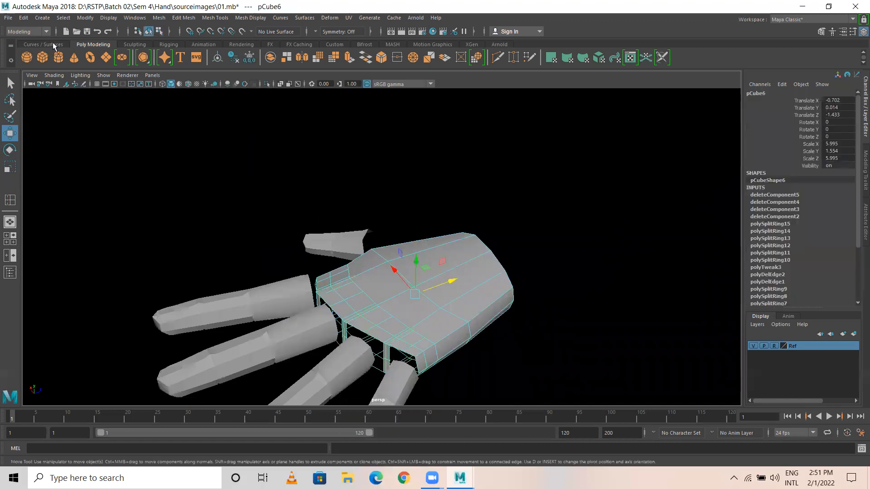
Step: Save the scene as 02.mb rather than overwriting 01.mb
{"action": "left_click", "coordinate": [8, 18]}
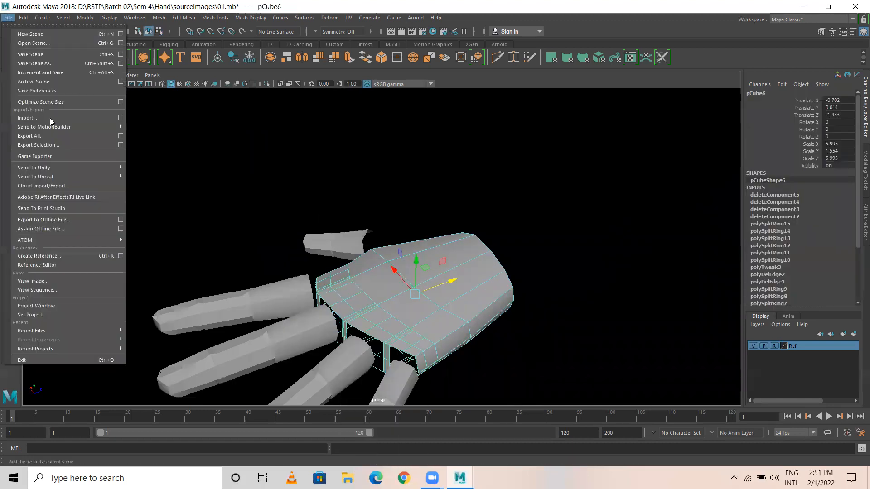
{"action": "left_click", "coordinate": [41, 64]}
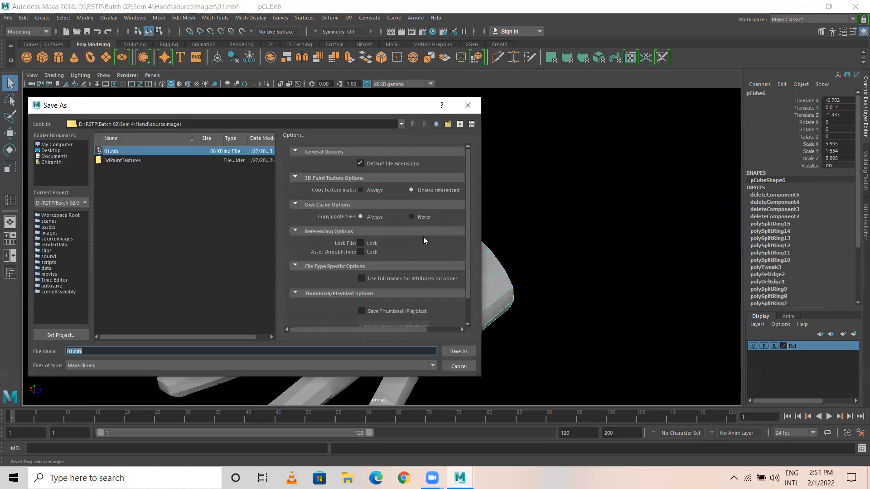
{"action": "key", "text": "Return"}
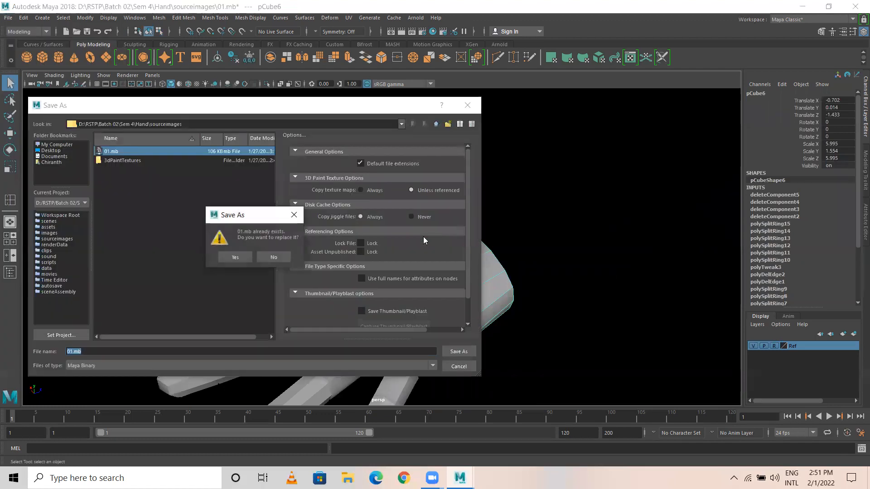
{"action": "left_click", "coordinate": [286, 257]}
{"action": "type", "text": "02"}
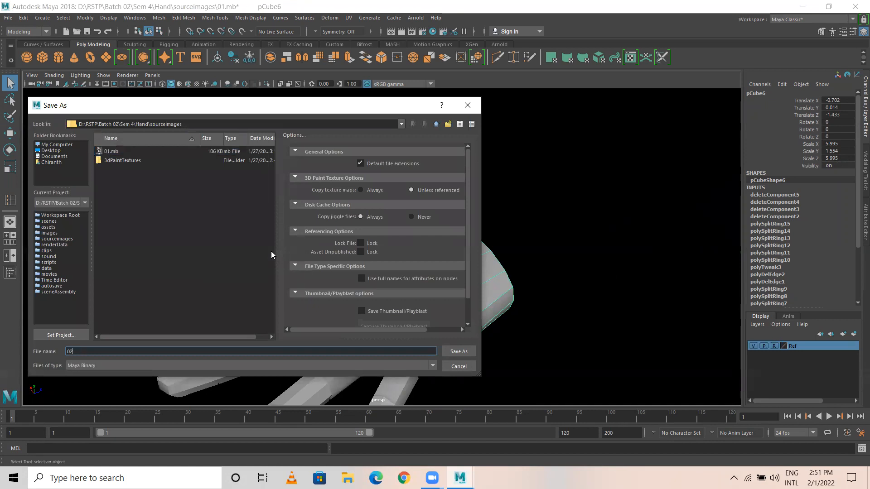
{"action": "key", "text": "Return"}
{"action": "key", "text": "w"}
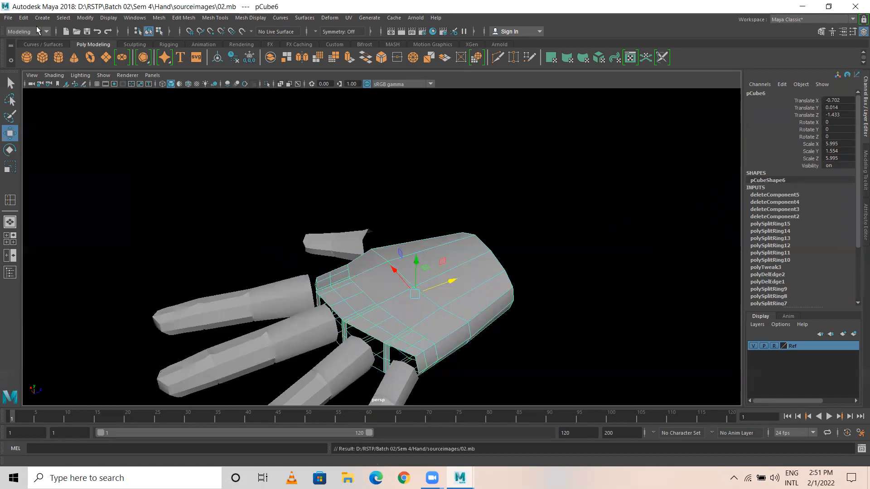
{"action": "left_click", "coordinate": [23, 17]}
Step: Delete the palm's construction history
{"action": "mouse_move", "coordinate": [69, 125]}
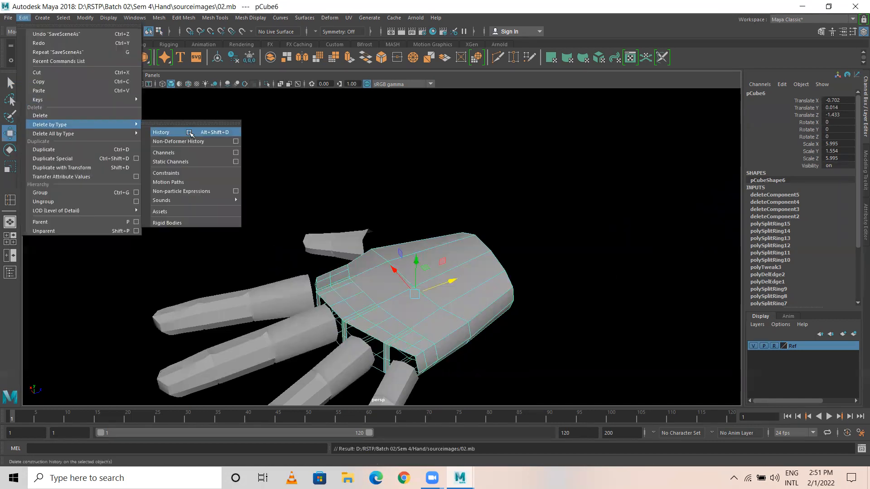
{"action": "left_click", "coordinate": [194, 132]}
{"action": "left_click_drag", "start_coordinate": [300, 284], "coordinate": [306, 273], "text": "alt"}
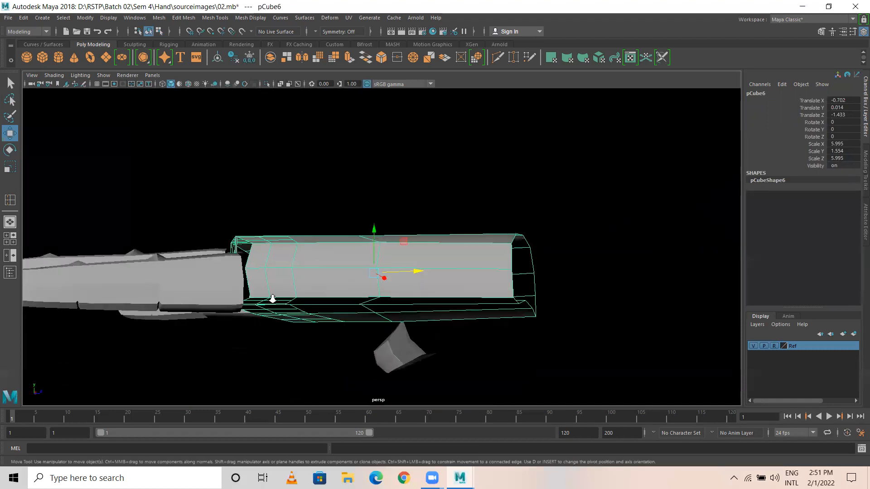
{"action": "right_click_drag", "start_coordinate": [272, 297], "coordinate": [346, 230], "text": "alt"}
{"action": "middle_click_drag", "start_coordinate": [345, 229], "coordinate": [311, 244], "text": "alt"}
{"action": "left_click_drag", "start_coordinate": [332, 274], "coordinate": [318, 313], "text": "alt"}
{"action": "right_click_drag", "start_coordinate": [263, 286], "coordinate": [200, 275], "text": "alt"}
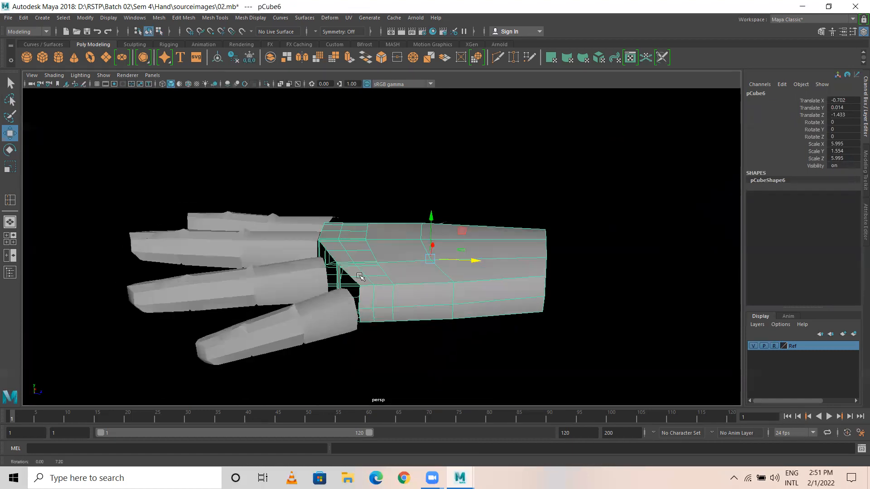
Step: Freeze transformations and centre pivots on all the hand pieces
{"action": "left_click_drag", "start_coordinate": [197, 182], "coordinate": [434, 380]}
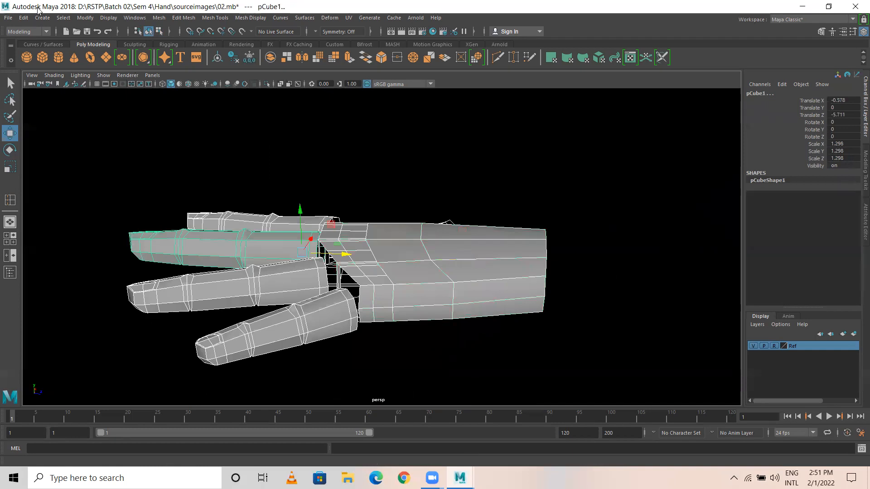
{"action": "left_click", "coordinate": [85, 17]}
{"action": "left_click", "coordinate": [117, 59]}
{"action": "left_click", "coordinate": [85, 18]}
{"action": "left_click", "coordinate": [105, 84]}
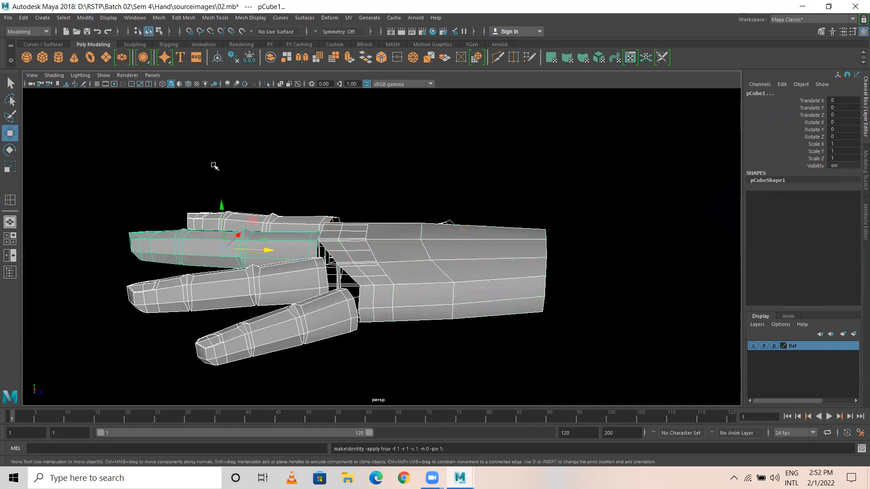
{"action": "left_click", "coordinate": [248, 169]}
Step: Reselect the fingers and palm together, ready to combine them
{"action": "scroll", "coordinate": [358, 247], "scroll_direction": "down", "scroll_amount": 2}
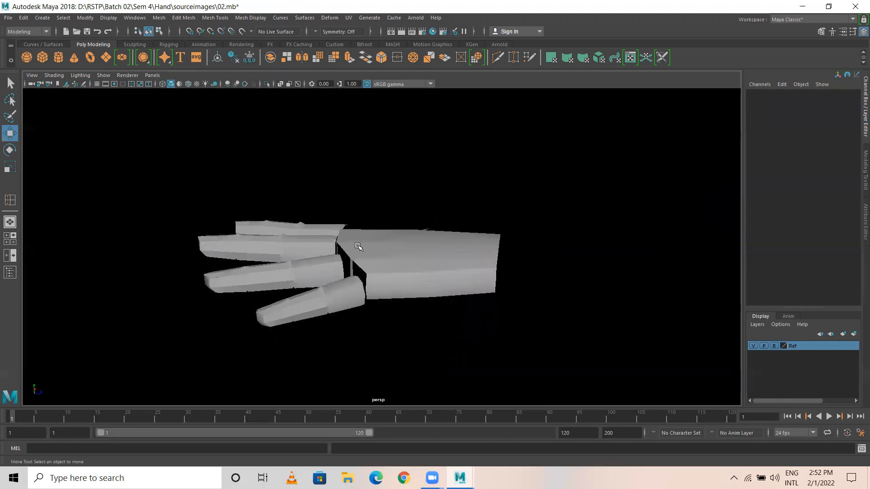
{"action": "left_click_drag", "start_coordinate": [359, 247], "coordinate": [368, 305], "text": "alt"}
{"action": "left_click_drag", "start_coordinate": [376, 261], "coordinate": [362, 213], "text": "alt"}
{"action": "left_click_drag", "start_coordinate": [240, 168], "coordinate": [461, 372]}
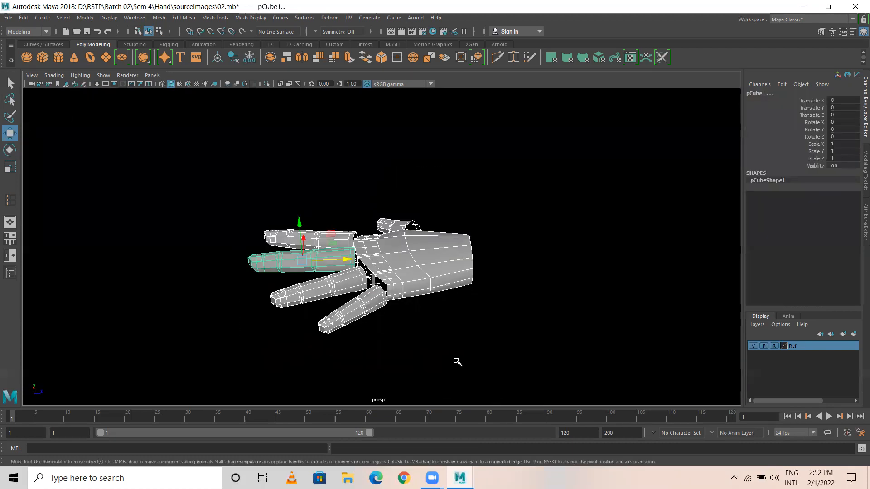
{"action": "left_click", "coordinate": [86, 19]}
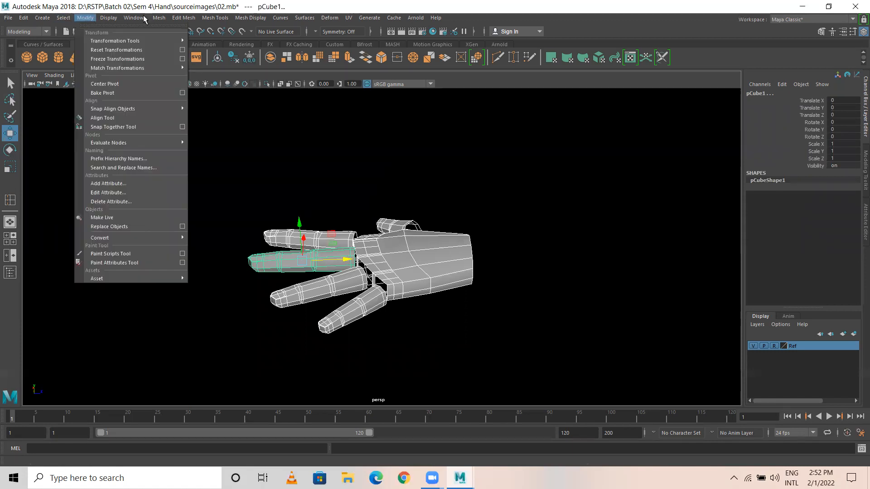
{"action": "mouse_move", "coordinate": [159, 17]}
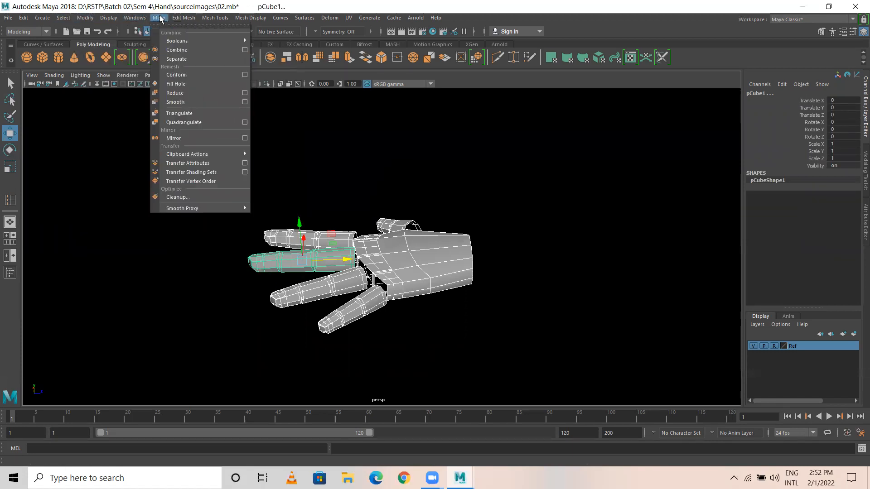
Step: Combine the hand pieces into one mesh, pCube7, and select it
{"action": "left_click", "coordinate": [176, 52]}
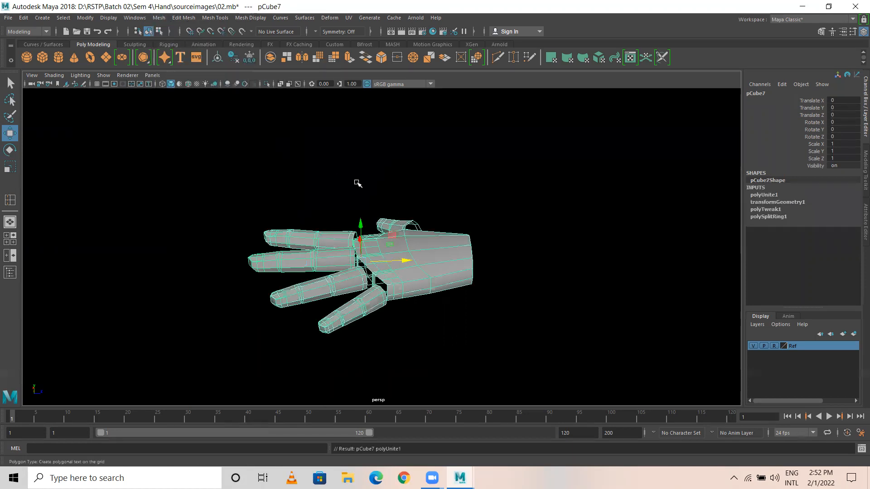
{"action": "left_click", "coordinate": [337, 196]}
{"action": "right_click_drag", "start_coordinate": [281, 234], "coordinate": [747, 330], "text": "alt"}
{"action": "middle_click_drag", "start_coordinate": [331, 170], "coordinate": [331, 145], "text": "alt"}
{"action": "left_click_drag", "start_coordinate": [330, 145], "coordinate": [368, 145], "text": "alt"}
{"action": "left_click", "coordinate": [368, 146]}
{"action": "left_click_drag", "start_coordinate": [286, 177], "coordinate": [281, 184], "text": "alt"}
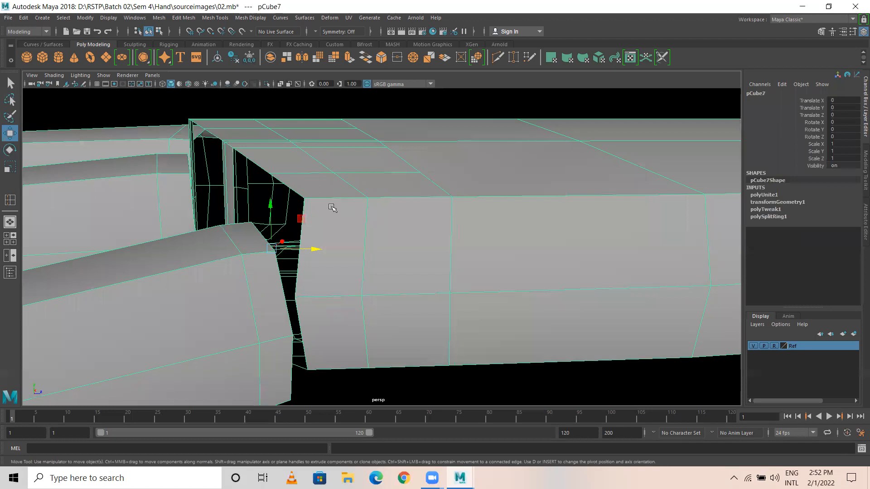
Step: Switch to vertex mode and pick the gap corner vertex between finger and palm
{"action": "right_click_drag", "start_coordinate": [322, 197], "coordinate": [269, 198]}
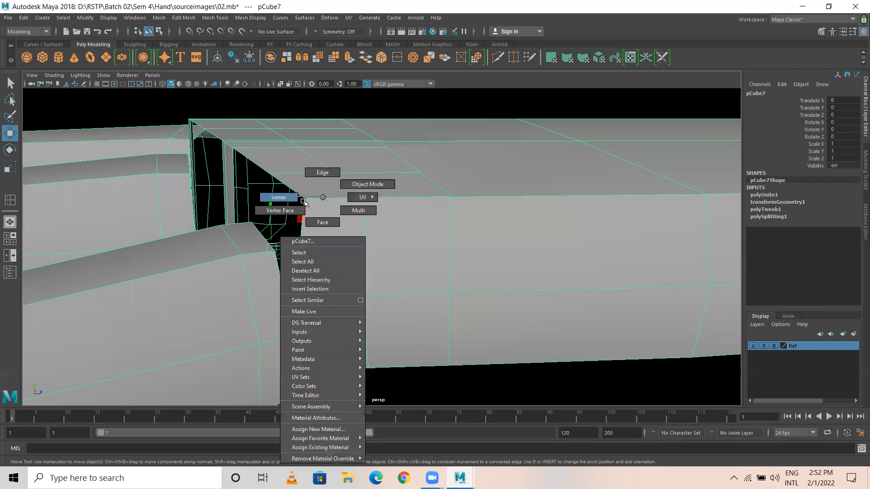
{"action": "left_click", "coordinate": [305, 200]}
{"action": "left_click_drag", "start_coordinate": [322, 230], "coordinate": [310, 303], "text": "alt"}
{"action": "middle_click_drag", "start_coordinate": [310, 302], "coordinate": [326, 88], "text": "alt"}
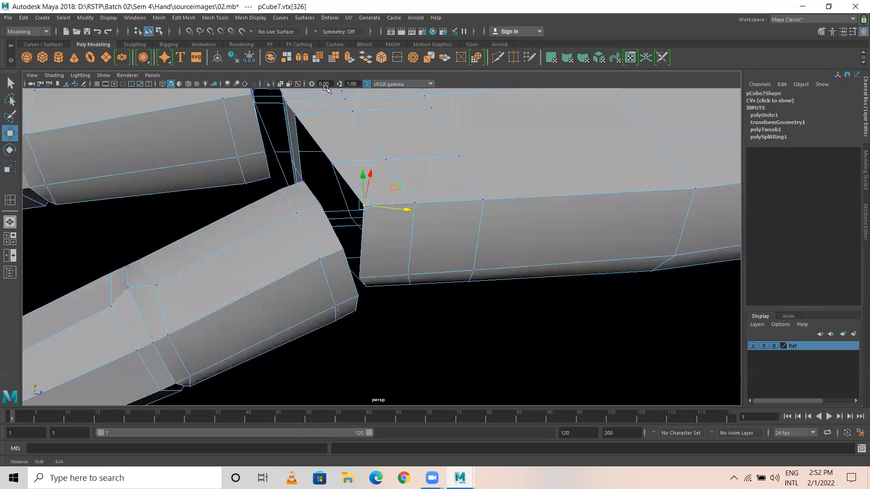
{"action": "left_click_drag", "start_coordinate": [326, 88], "coordinate": [429, 186], "text": "alt"}
{"action": "left_click_drag", "start_coordinate": [357, 36], "coordinate": [299, 226], "text": "alt"}
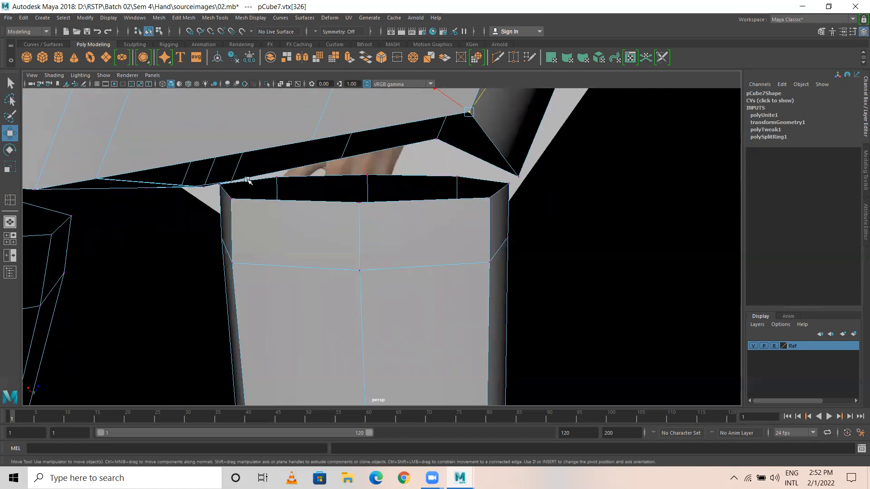
{"action": "right_click_drag", "start_coordinate": [463, 188], "coordinate": [299, 163], "text": "alt"}
{"action": "left_click_drag", "start_coordinate": [338, 121], "coordinate": [363, 195], "text": "alt"}
{"action": "middle_click_drag", "start_coordinate": [363, 195], "coordinate": [370, 279], "text": "alt"}
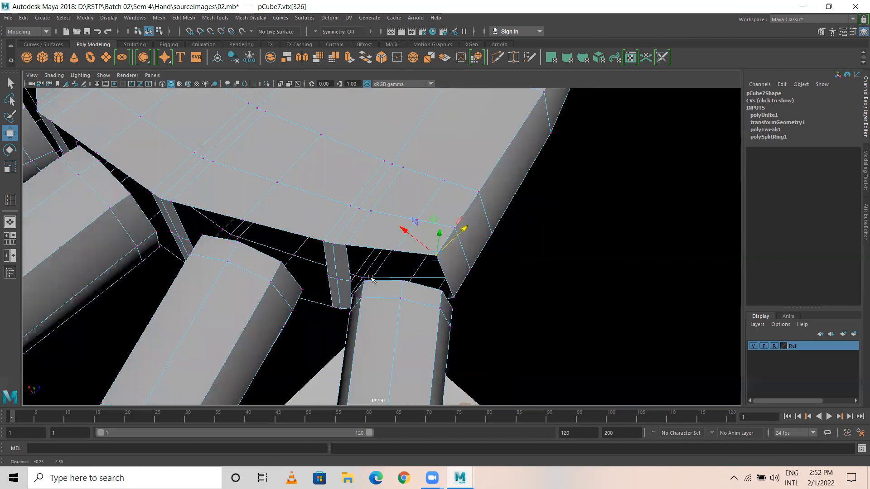
{"action": "left_click_drag", "start_coordinate": [336, 255], "coordinate": [385, 261], "text": "alt"}
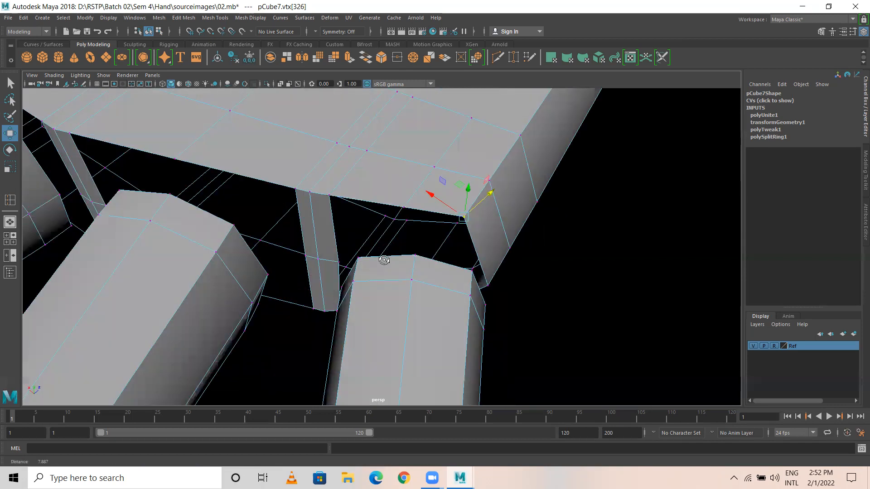
{"action": "middle_click_drag", "start_coordinate": [430, 289], "coordinate": [425, 218], "text": "alt"}
Step: Try other finger-base vertices, then reselect the original gap corner vertex
{"action": "left_click", "coordinate": [344, 200]}
{"action": "left_click", "coordinate": [484, 219]}
{"action": "left_click_drag", "start_coordinate": [502, 231], "coordinate": [260, 182], "text": "alt"}
{"action": "middle_click_drag", "start_coordinate": [261, 182], "coordinate": [395, 237], "text": "alt"}
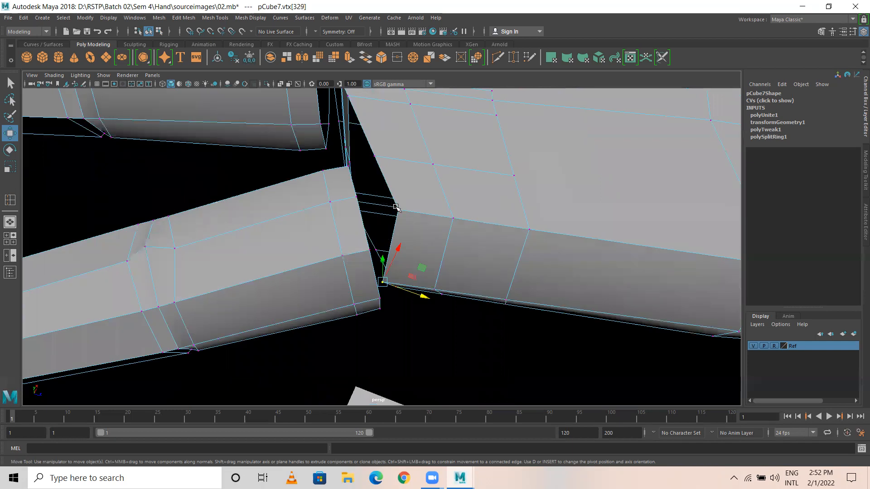
{"action": "left_click", "coordinate": [400, 209]}
{"action": "right_click_drag", "start_coordinate": [379, 270], "coordinate": [474, 272], "text": "alt"}
{"action": "left_click_drag", "start_coordinate": [395, 238], "coordinate": [396, 148], "text": "alt"}
{"action": "middle_click_drag", "start_coordinate": [396, 147], "coordinate": [394, 330], "text": "alt"}
{"action": "middle_click_drag", "start_coordinate": [397, 187], "coordinate": [403, 287], "text": "alt"}
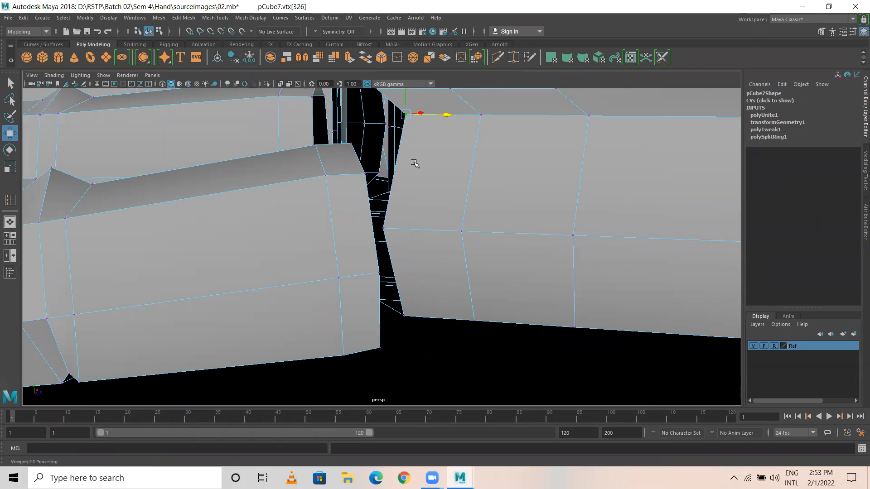
Step: Snap the gap corner vertex onto a palm vertex with point snapping
{"action": "key", "text": "v"}
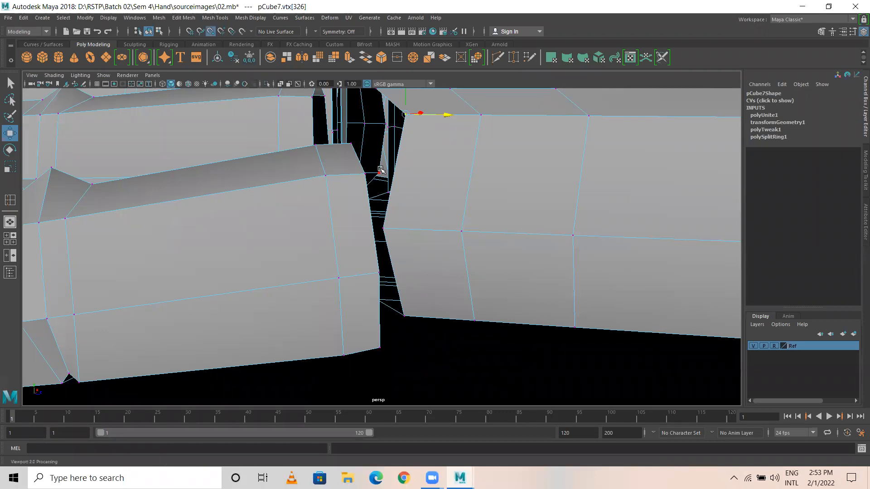
{"action": "middle_click_drag", "start_coordinate": [362, 177], "coordinate": [176, 134]}
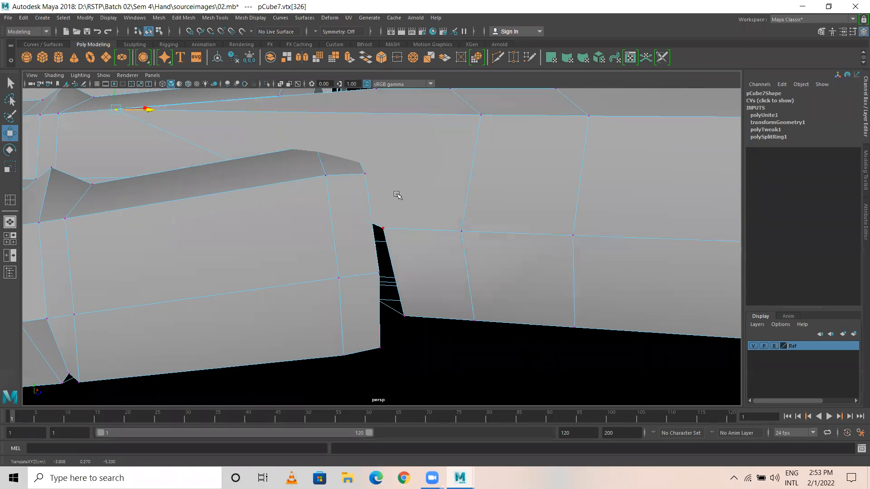
{"action": "left_click_drag", "start_coordinate": [388, 191], "coordinate": [391, 203], "text": "alt"}
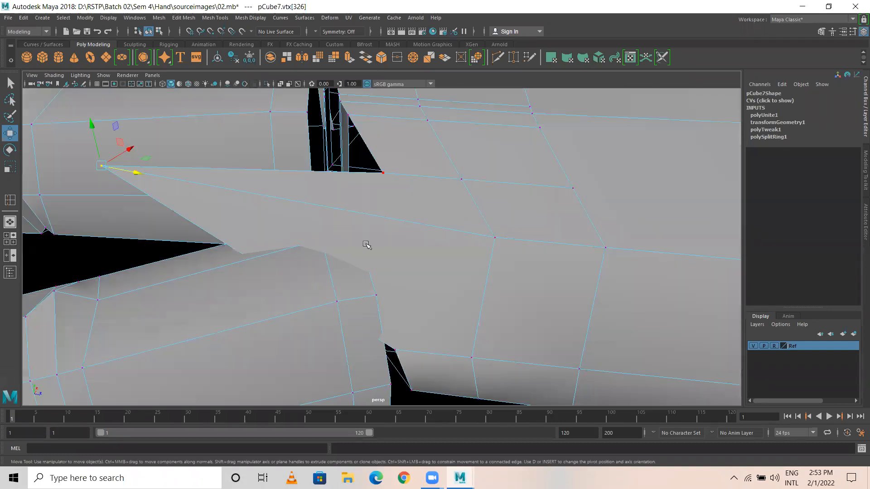
{"action": "left_click_drag", "start_coordinate": [104, 166], "coordinate": [396, 267]}
{"action": "left_click_drag", "start_coordinate": [353, 284], "coordinate": [415, 157], "text": "alt"}
Step: Snap the first stray finger-base vertices onto the palm corner and neighbouring vertices
{"action": "key", "text": "v"}
{"action": "middle_click", "coordinate": [380, 259]}
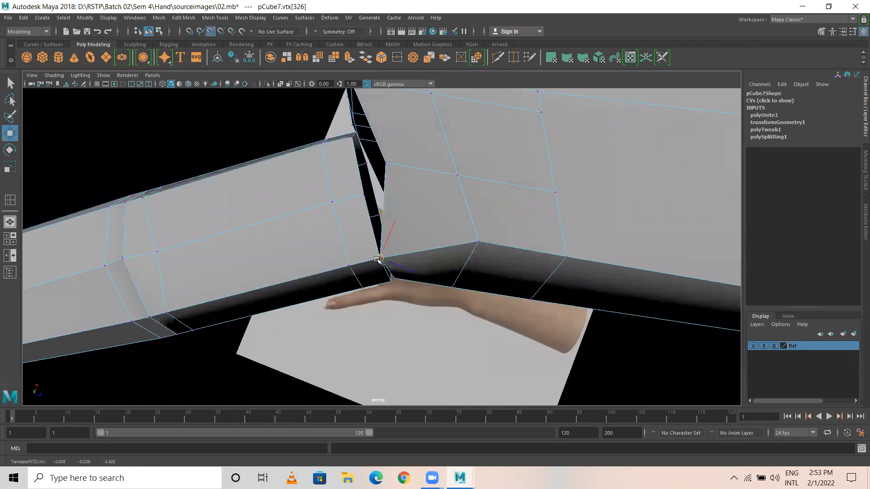
{"action": "left_click", "coordinate": [386, 166]}
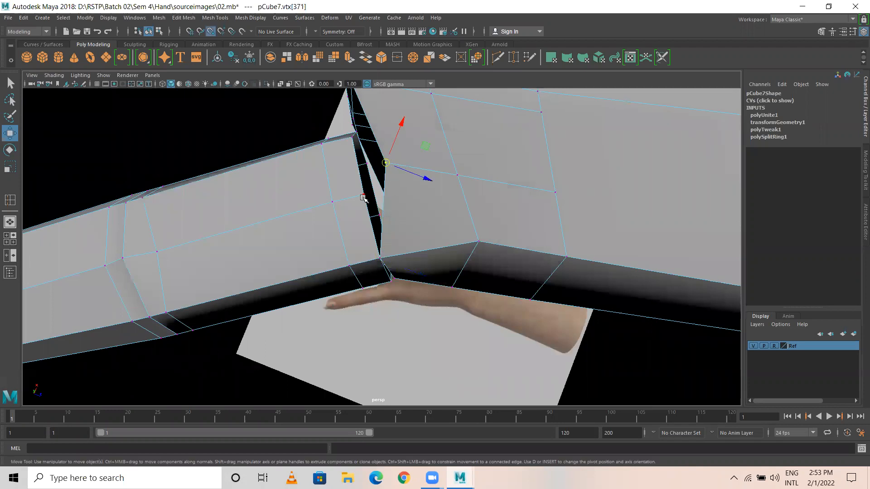
{"action": "middle_click", "coordinate": [363, 198]}
{"action": "left_click_drag", "start_coordinate": [354, 168], "coordinate": [403, 153], "text": "alt"}
{"action": "left_click", "coordinate": [392, 166]}
{"action": "key", "text": "v"}
{"action": "mouse_move", "coordinate": [383, 199]}
{"action": "middle_mouse_down"}
{"action": "mouse_move", "coordinate": [402, 203]}
{"action": "mouse_move", "coordinate": [381, 203]}
{"action": "mouse_move", "coordinate": [389, 204]}
{"action": "middle_mouse_up"}
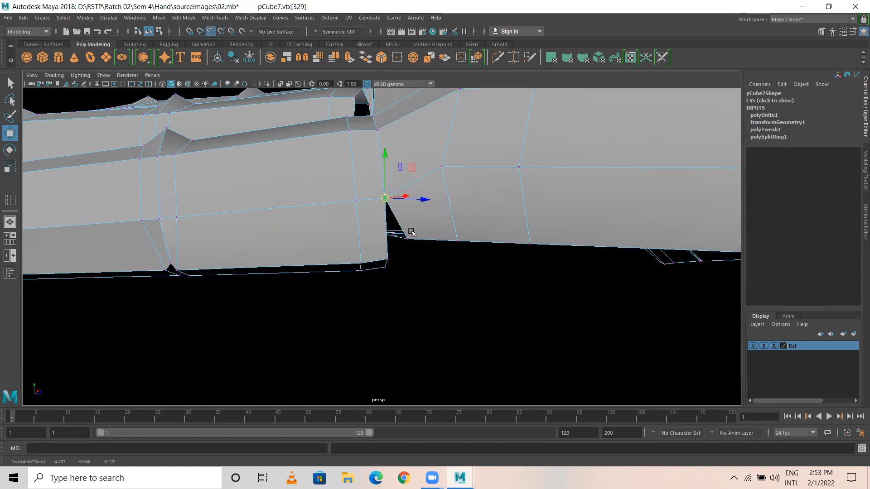
{"action": "left_click", "coordinate": [409, 239]}
{"action": "key", "text": "v"}
{"action": "middle_click_drag", "start_coordinate": [390, 261], "coordinate": [388, 260]}
Step: Snap the hole-edge vertex and the lower right vertex onto the corner vertices above
{"action": "left_click_drag", "start_coordinate": [452, 267], "coordinate": [335, 248], "text": "alt"}
{"action": "left_click", "coordinate": [401, 316]}
{"action": "left_click_drag", "start_coordinate": [349, 215], "coordinate": [354, 251], "text": "alt"}
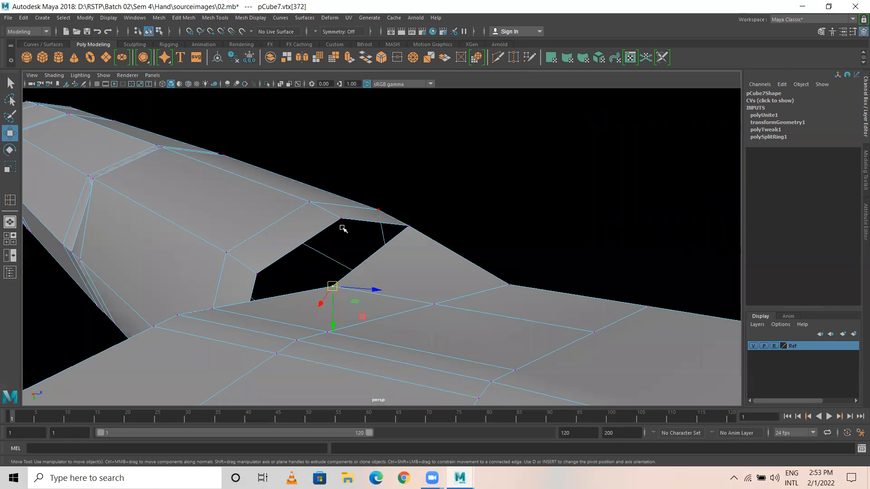
{"action": "middle_click_drag", "start_coordinate": [343, 226], "coordinate": [340, 219]}
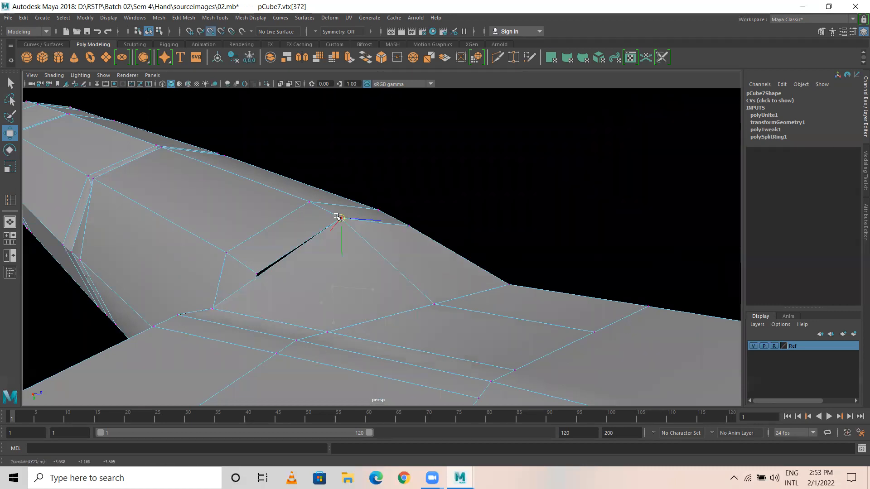
{"action": "left_click_drag", "start_coordinate": [314, 240], "coordinate": [481, 257], "text": "alt"}
{"action": "left_click", "coordinate": [507, 316]}
{"action": "left_click_drag", "start_coordinate": [477, 316], "coordinate": [441, 274], "text": "alt"}
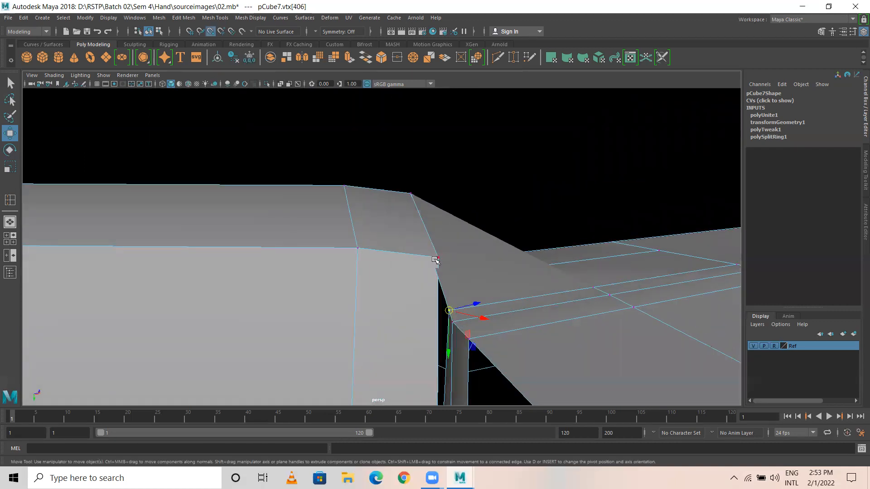
{"action": "middle_click_drag", "start_coordinate": [437, 259], "coordinate": [438, 257]}
{"action": "left_click_drag", "start_coordinate": [468, 344], "coordinate": [569, 332], "text": "alt"}
{"action": "middle_click_drag", "start_coordinate": [569, 333], "coordinate": [498, 241], "text": "alt"}
{"action": "right_click_drag", "start_coordinate": [497, 241], "coordinate": [339, 251], "text": "alt"}
{"action": "left_click_drag", "start_coordinate": [339, 251], "coordinate": [395, 262], "text": "alt"}
Step: Snap the remaining two vertices onto the vertices above, then check the hand from several sides
{"action": "left_click", "coordinate": [490, 314]}
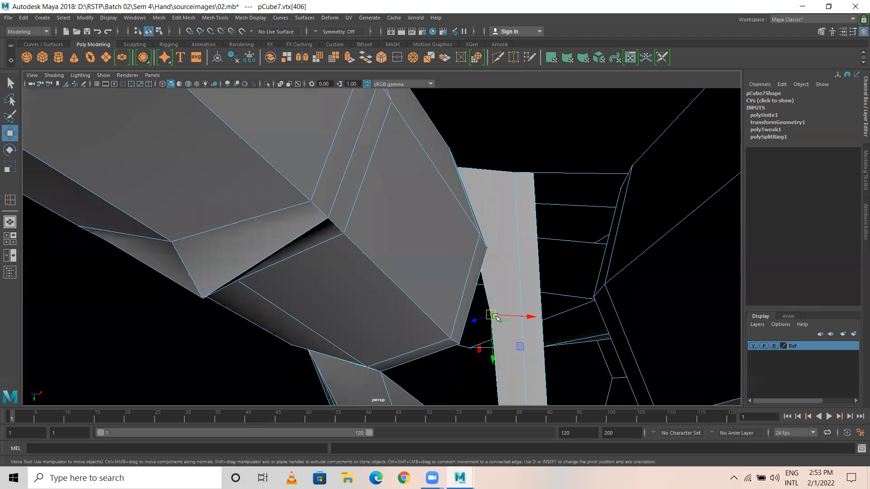
{"action": "key", "text": "v"}
{"action": "middle_click_drag", "start_coordinate": [487, 249], "coordinate": [499, 318]}
{"action": "middle_click_drag", "start_coordinate": [505, 355], "coordinate": [497, 249], "text": "alt"}
{"action": "middle_click_drag", "start_coordinate": [497, 320], "coordinate": [501, 306], "text": "alt"}
{"action": "left_click", "coordinate": [489, 311]}
{"action": "key", "text": "v"}
{"action": "middle_click_drag", "start_coordinate": [446, 197], "coordinate": [456, 228]}
{"action": "right_click_drag", "start_coordinate": [516, 301], "coordinate": [308, 265], "text": "alt"}
{"action": "left_click_drag", "start_coordinate": [421, 315], "coordinate": [467, 205], "text": "alt"}
Step: Return to object mode and preview the hand mesh smoothed
{"action": "right_click_drag", "start_coordinate": [435, 218], "coordinate": [469, 197]}
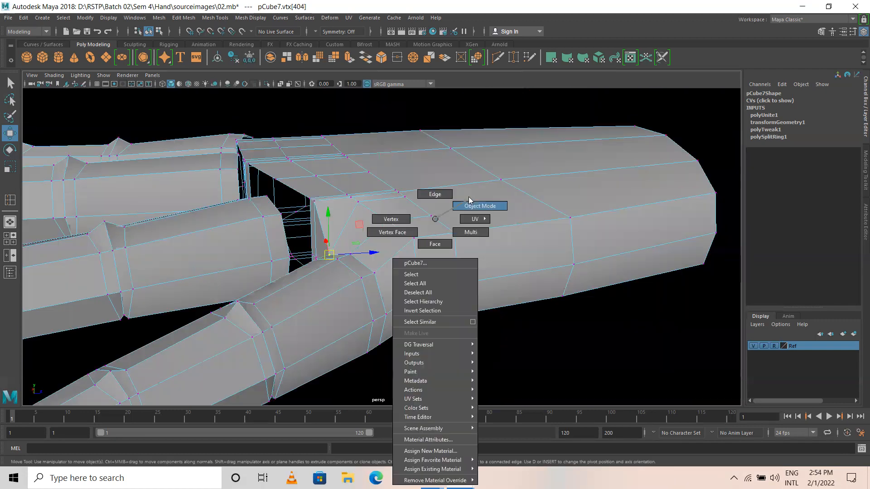
{"action": "left_click", "coordinate": [484, 325]}
{"action": "left_click_drag", "start_coordinate": [331, 299], "coordinate": [381, 281], "text": "alt"}
{"action": "left_click", "coordinate": [412, 254]}
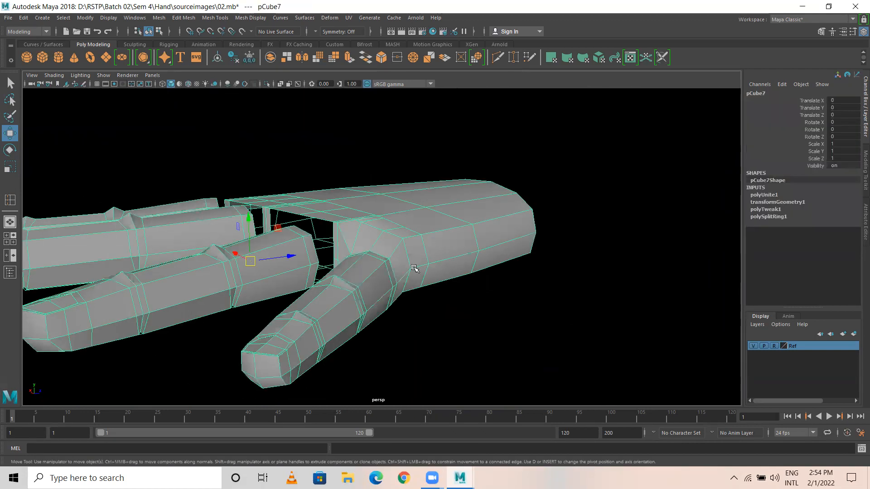
{"action": "key", "text": "3"}
Step: Inspect the smoothed hand, then switch it back to the low-poly display
{"action": "left_click", "coordinate": [447, 317]}
{"action": "left_click_drag", "start_coordinate": [446, 318], "coordinate": [421, 338], "text": "alt"}
{"action": "scroll", "coordinate": [421, 338], "scroll_direction": "up", "scroll_amount": 5}
{"action": "left_click_drag", "start_coordinate": [386, 362], "coordinate": [381, 308], "text": "alt"}
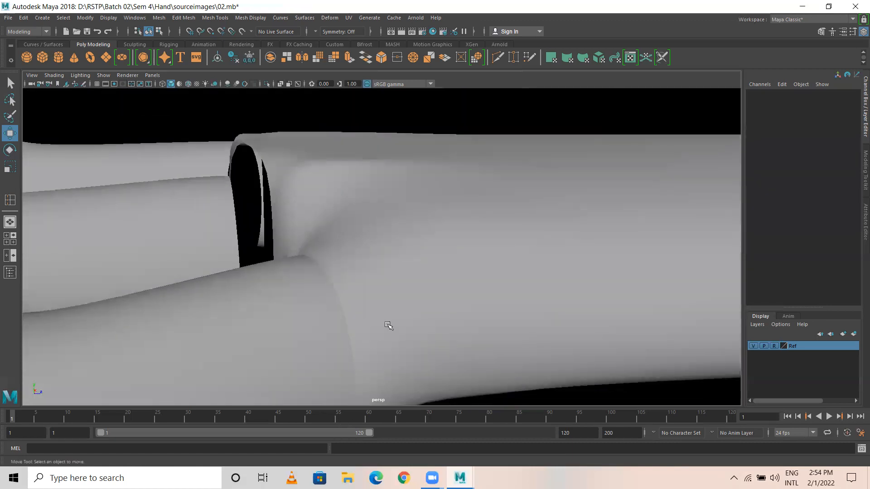
{"action": "scroll", "coordinate": [381, 323], "scroll_direction": "down", "scroll_amount": 3}
{"action": "scroll", "coordinate": [375, 308], "scroll_direction": "down", "scroll_amount": 3}
{"action": "left_click", "coordinate": [375, 276]}
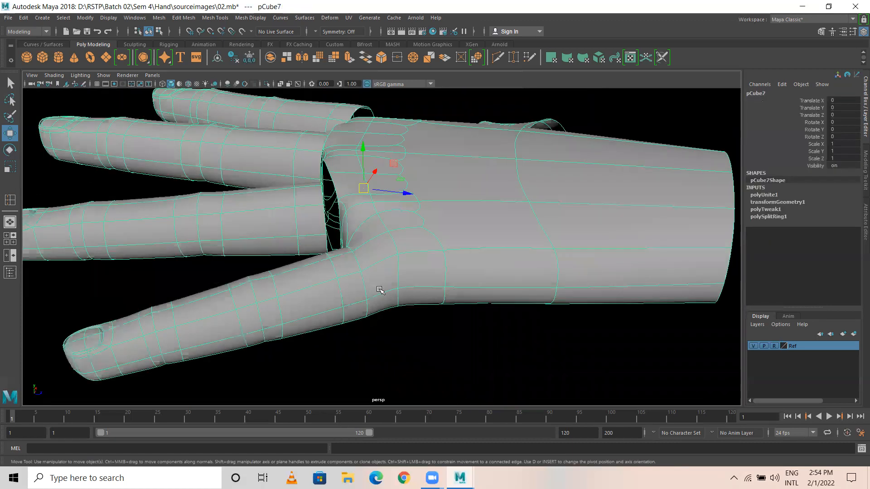
{"action": "key", "text": "1"}
{"action": "scroll", "coordinate": [531, 239], "scroll_direction": "up", "scroll_amount": 4}
{"action": "left_click_drag", "start_coordinate": [498, 251], "coordinate": [451, 199], "text": "alt"}
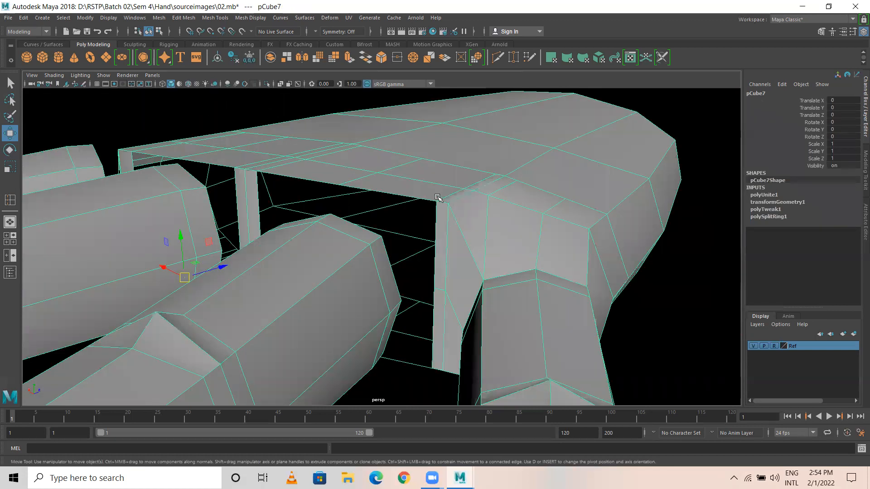
Step: In vertex mode, point-snap the first two finger-gap vertices onto their neighbouring vertices
{"action": "key", "text": "F9"}
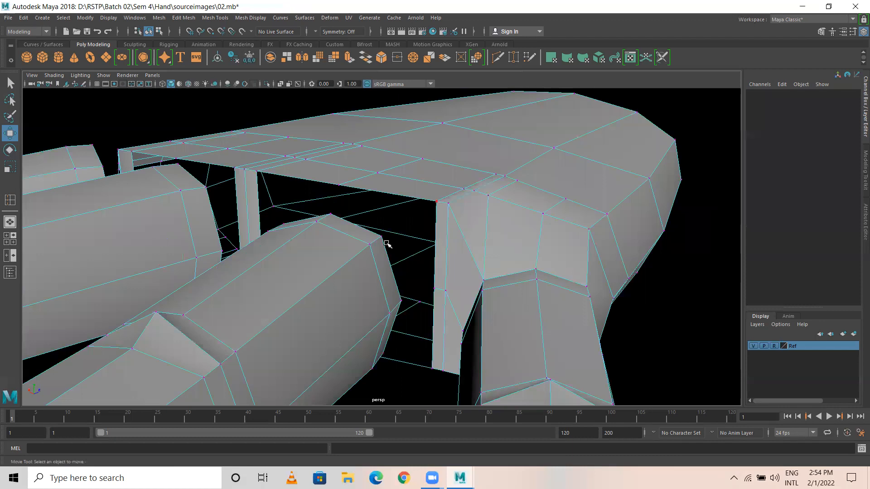
{"action": "left_click", "coordinate": [436, 201]}
{"action": "scroll", "coordinate": [493, 226], "scroll_direction": "up", "scroll_amount": 3}
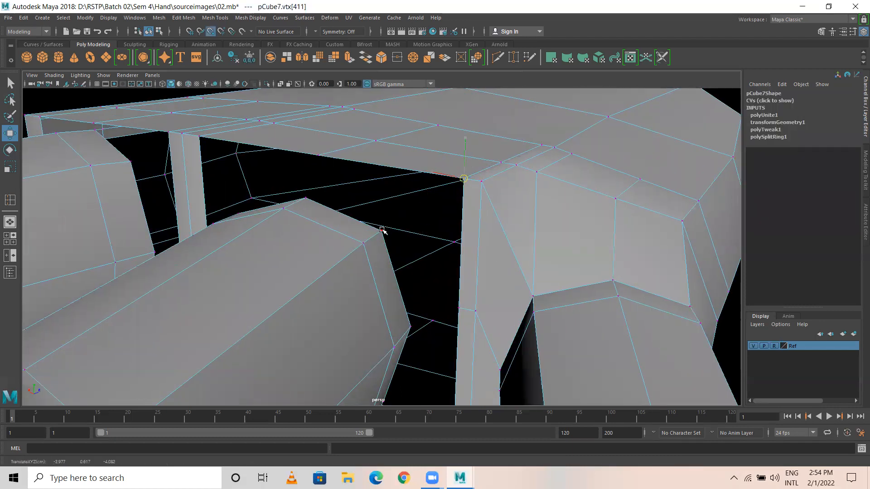
{"action": "middle_click", "coordinate": [382, 231]}
{"action": "left_click", "coordinate": [459, 308]}
{"action": "key", "text": "v"}
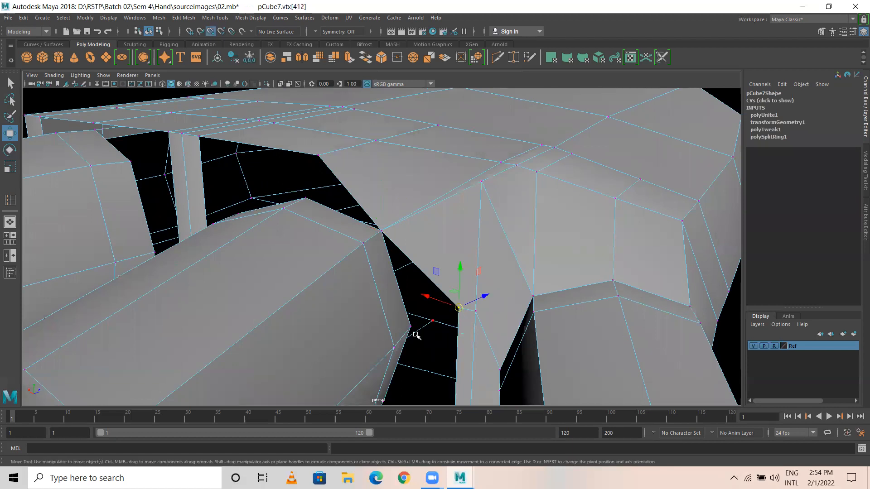
{"action": "middle_click", "coordinate": [410, 327]}
{"action": "middle_click_drag", "start_coordinate": [447, 332], "coordinate": [453, 234], "text": "alt"}
{"action": "left_click_drag", "start_coordinate": [452, 234], "coordinate": [405, 248], "text": "alt"}
Step: Snap another gap vertex and the palm vertex beside it up to close the gap
{"action": "left_click", "coordinate": [445, 246]}
{"action": "key", "text": "v"}
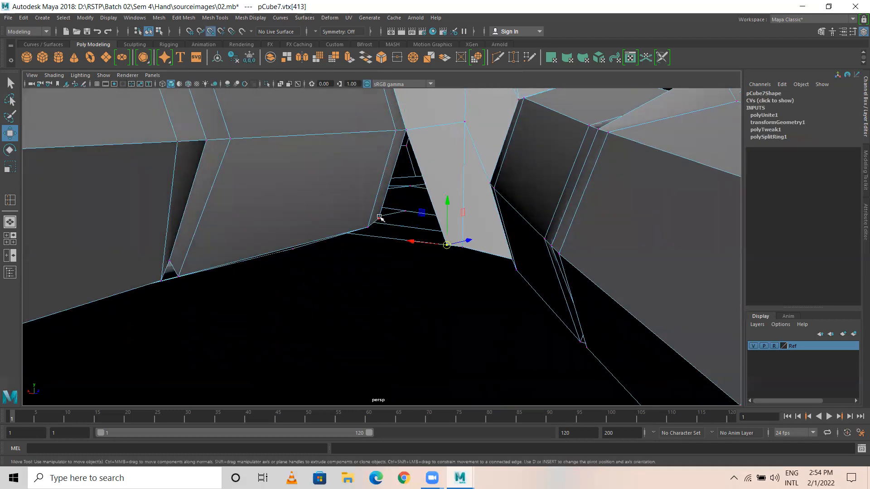
{"action": "middle_click", "coordinate": [380, 217]}
{"action": "left_click_drag", "start_coordinate": [380, 286], "coordinate": [389, 199], "text": "alt"}
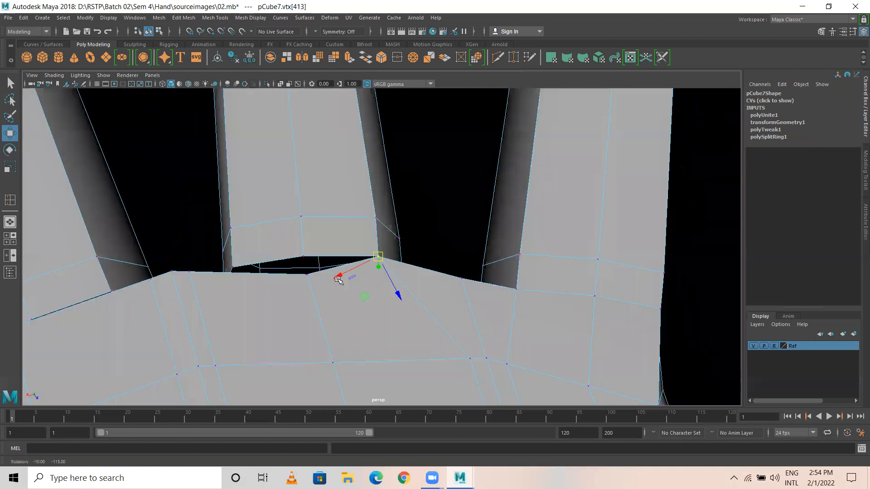
{"action": "left_click", "coordinate": [307, 274]}
{"action": "key", "text": "v"}
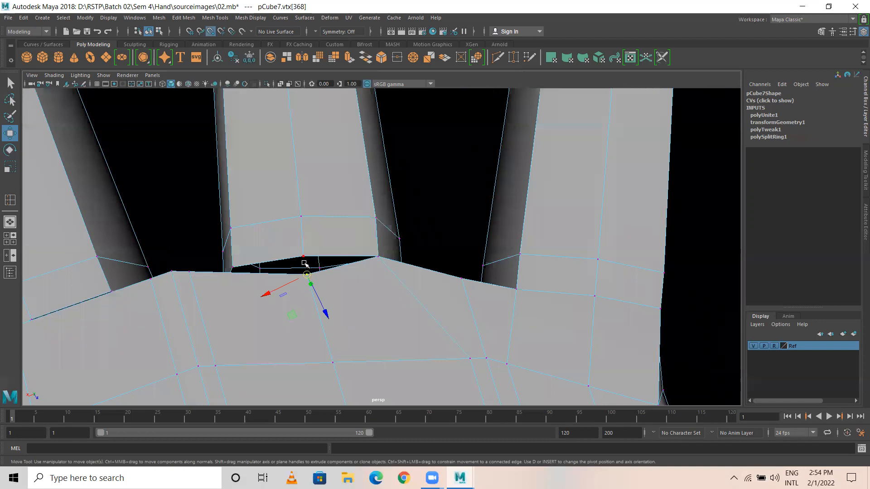
{"action": "left_click_drag", "start_coordinate": [307, 274], "coordinate": [301, 247]}
Step: Snap the next two gap vertices onto their neighbouring vertices
{"action": "left_click_drag", "start_coordinate": [237, 190], "coordinate": [223, 230], "text": "alt"}
{"action": "left_click_drag", "start_coordinate": [179, 190], "coordinate": [184, 198], "text": "alt"}
{"action": "left_click", "coordinate": [181, 194]}
{"action": "key", "text": "v"}
{"action": "middle_click_drag", "start_coordinate": [231, 198], "coordinate": [227, 198]}
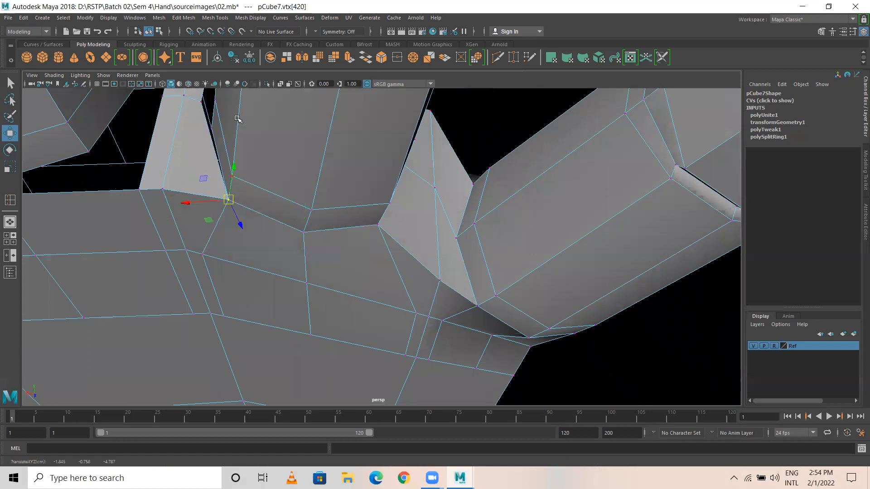
{"action": "left_click_drag", "start_coordinate": [239, 118], "coordinate": [264, 137], "text": "alt"}
{"action": "middle_click_drag", "start_coordinate": [264, 138], "coordinate": [297, 263], "text": "alt"}
{"action": "left_click", "coordinate": [248, 201]}
{"action": "key", "text": "v"}
{"action": "middle_click_drag", "start_coordinate": [257, 227], "coordinate": [251, 232]}
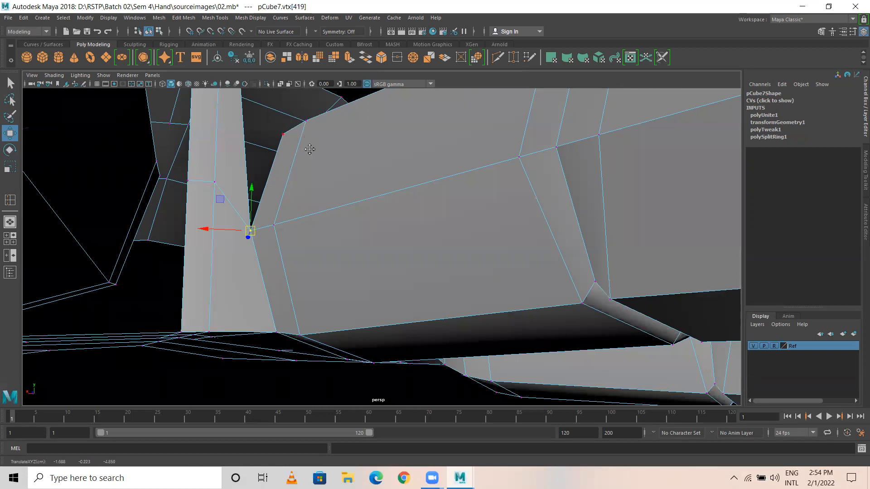
Step: Snap the finger-base vertex and the black hole's corner vertex onto adjacent corners
{"action": "left_click_drag", "start_coordinate": [310, 149], "coordinate": [253, 169], "text": "alt"}
{"action": "left_click", "coordinate": [236, 161]}
{"action": "key", "text": "v"}
{"action": "middle_click_drag", "start_coordinate": [281, 245], "coordinate": [277, 247]}
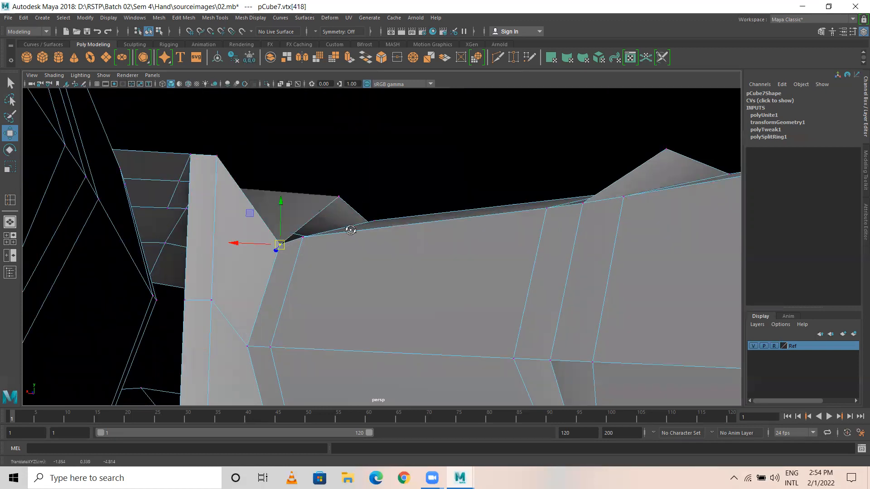
{"action": "left_click_drag", "start_coordinate": [349, 229], "coordinate": [337, 203], "text": "alt"}
{"action": "left_click", "coordinate": [339, 196]}
{"action": "key", "text": "v"}
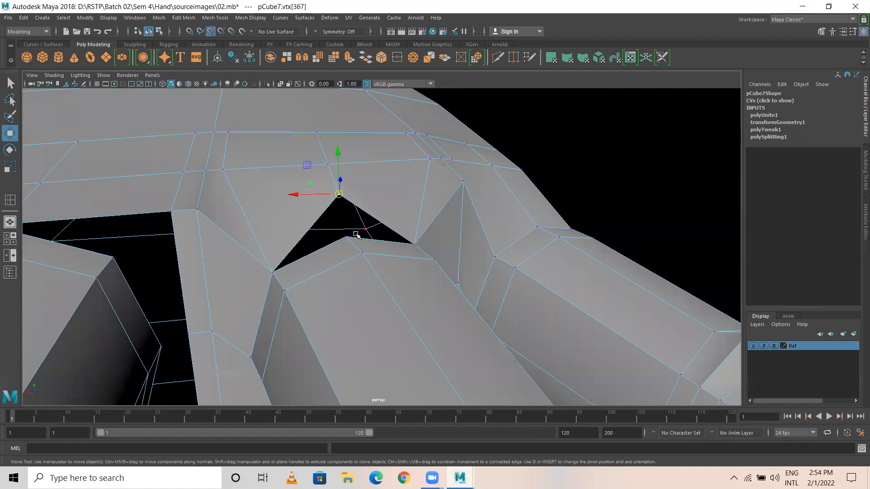
{"action": "middle_click_drag", "start_coordinate": [349, 236], "coordinate": [348, 235]}
Step: Snap the narrow face's top and bottom vertices onto their corners between the fingers
{"action": "left_click_drag", "start_coordinate": [348, 235], "coordinate": [263, 215], "text": "alt"}
{"action": "left_click", "coordinate": [284, 225]}
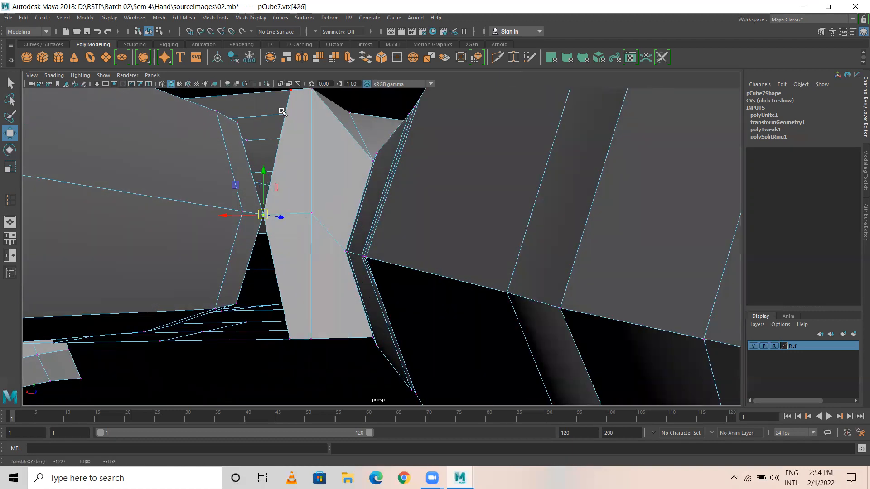
{"action": "left_click", "coordinate": [291, 91]}
{"action": "key", "text": "v"}
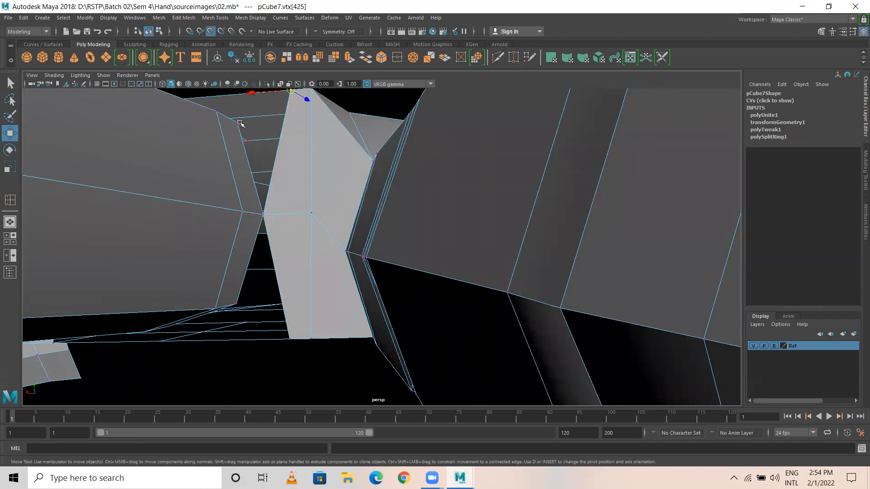
{"action": "middle_click_drag", "start_coordinate": [239, 123], "coordinate": [237, 123]}
{"action": "left_click", "coordinate": [290, 338]}
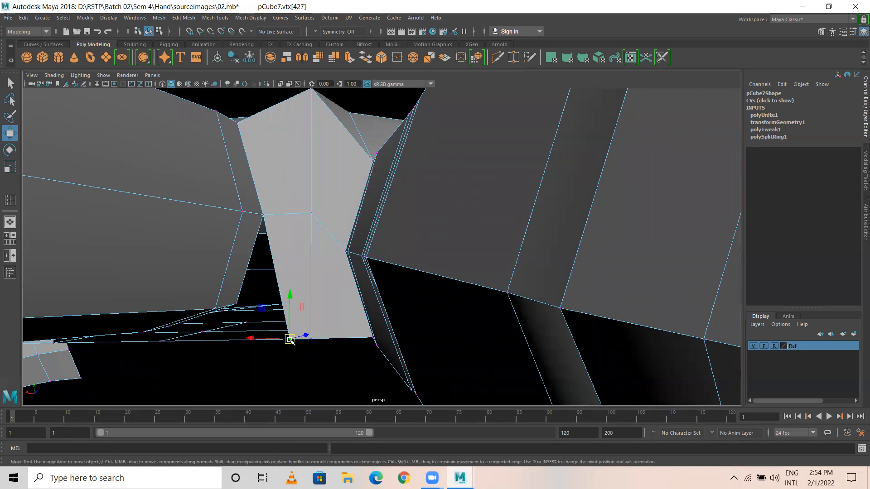
{"action": "middle_click", "coordinate": [238, 305]}
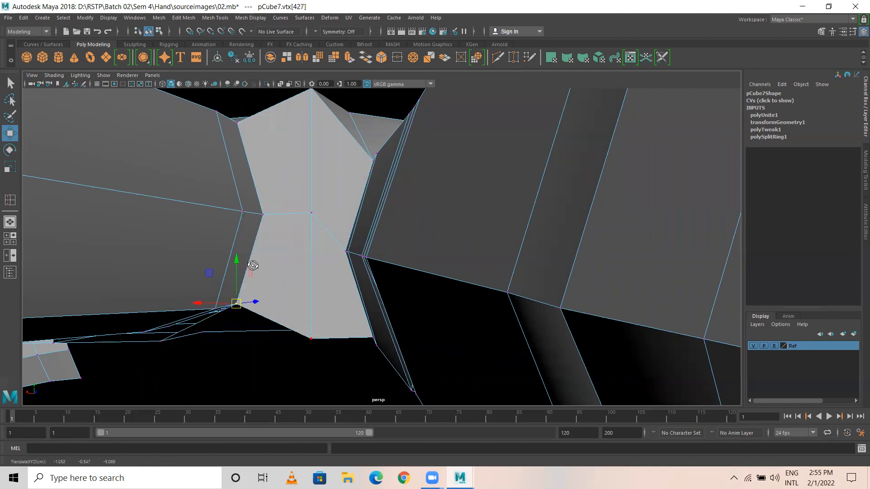
{"action": "left_click_drag", "start_coordinate": [251, 266], "coordinate": [259, 237], "text": "alt"}
{"action": "middle_click_drag", "start_coordinate": [187, 252], "coordinate": [356, 246], "text": "alt"}
{"action": "left_click", "coordinate": [365, 249]}
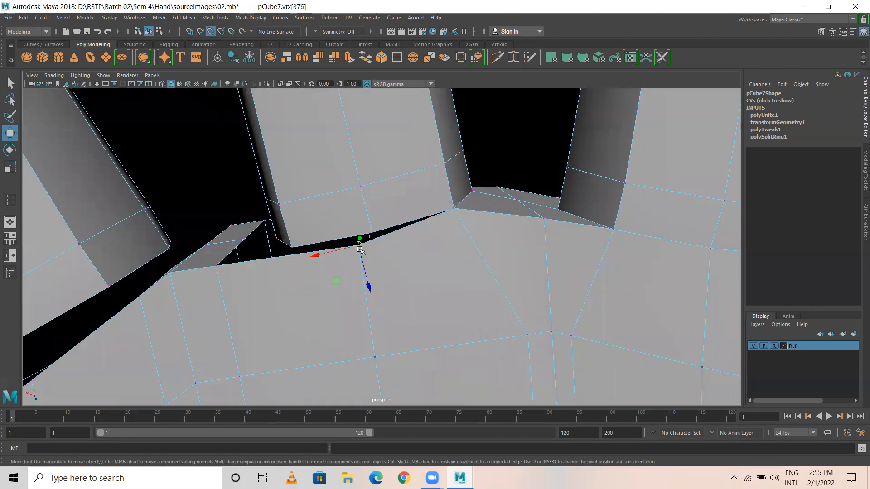
Step: Snap three palm-edge vertices up onto the nearby finger corners
{"action": "middle_click", "coordinate": [368, 243]}
{"action": "left_click", "coordinate": [217, 266]}
{"action": "key", "text": "v"}
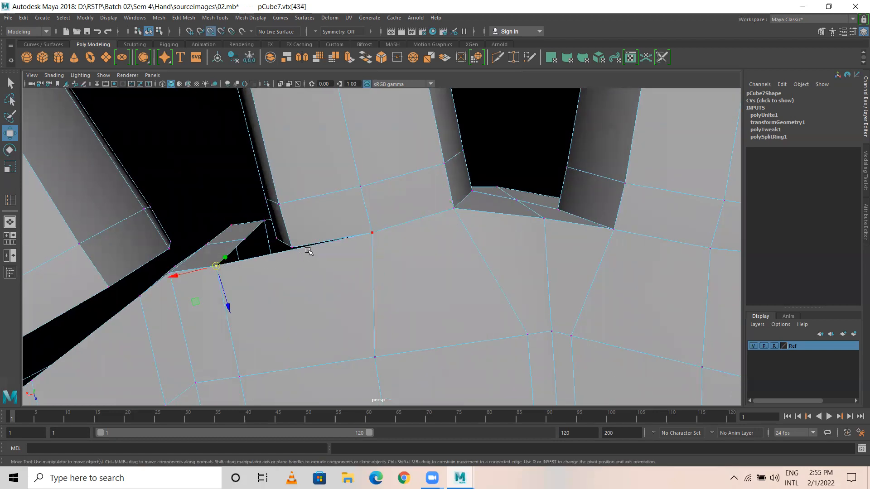
{"action": "middle_click", "coordinate": [256, 240]}
{"action": "left_click", "coordinate": [245, 239]}
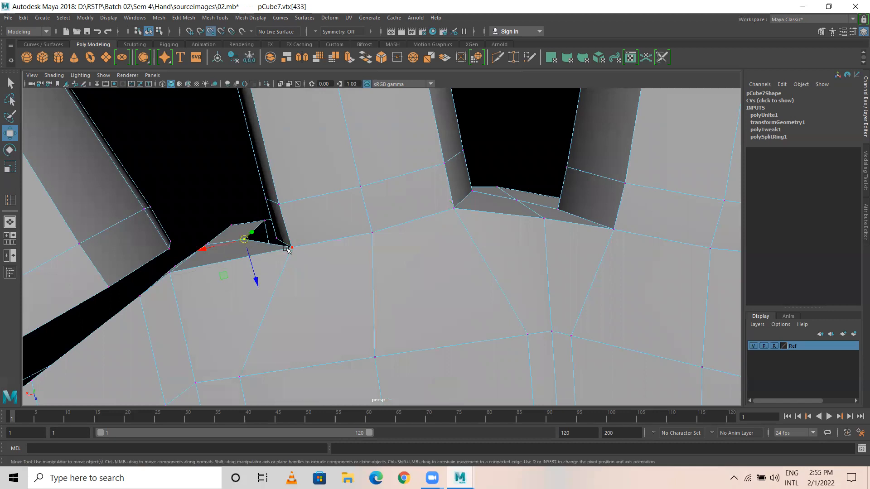
{"action": "middle_click", "coordinate": [278, 238]}
Step: From a tilted view, snap two more gap-corner vertices onto the finger corners
{"action": "left_click_drag", "start_coordinate": [294, 157], "coordinate": [316, 246], "text": "alt"}
{"action": "left_click_drag", "start_coordinate": [272, 210], "coordinate": [214, 146], "text": "alt"}
{"action": "left_click", "coordinate": [214, 145]}
{"action": "key", "text": "v"}
{"action": "middle_click", "coordinate": [288, 159]}
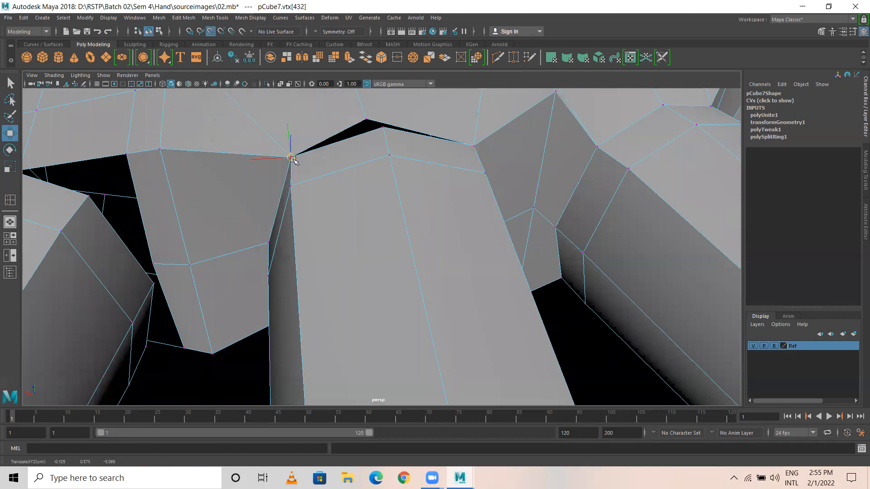
{"action": "left_click", "coordinate": [364, 118]}
{"action": "key", "text": "v"}
{"action": "left_click_drag", "start_coordinate": [365, 118], "coordinate": [385, 129]}
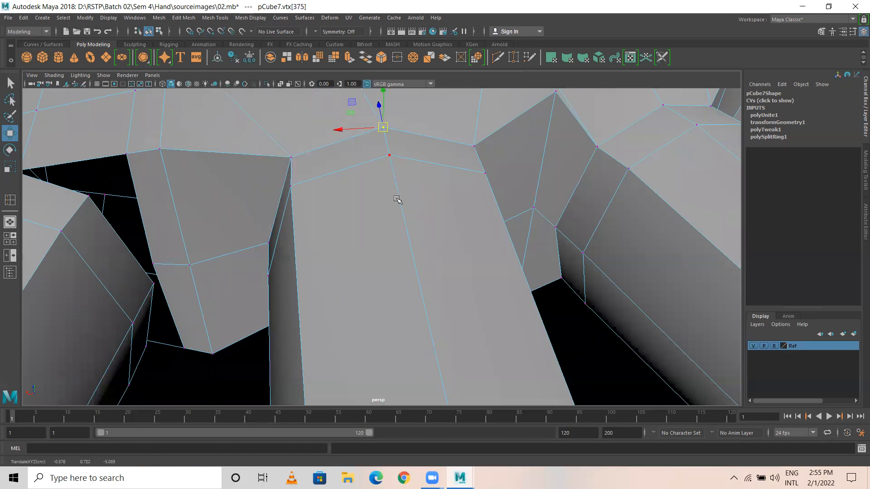
Step: Snap the vertices in the gap between fingers onto the finger box corners
{"action": "scroll", "coordinate": [394, 196], "scroll_direction": "down", "scroll_amount": 2}
{"action": "middle_click_drag", "start_coordinate": [389, 196], "coordinate": [559, 165], "text": "alt"}
{"action": "left_click", "coordinate": [376, 152]}
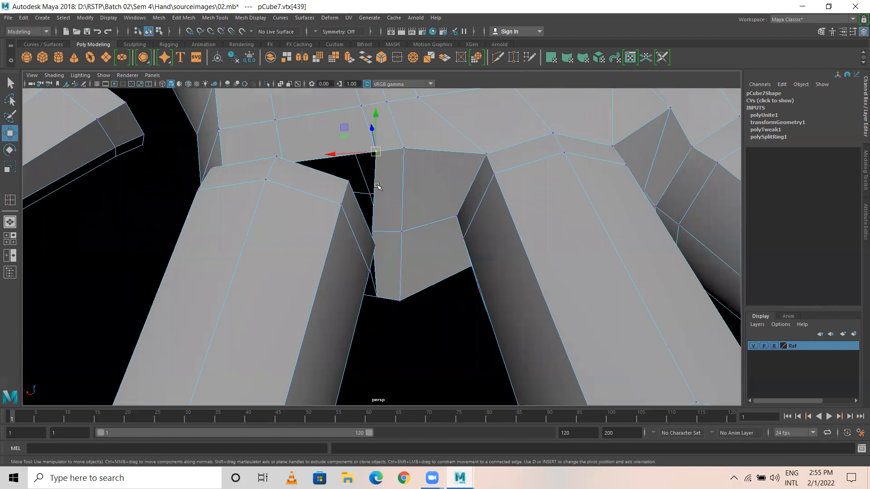
{"action": "middle_click", "coordinate": [351, 185]}
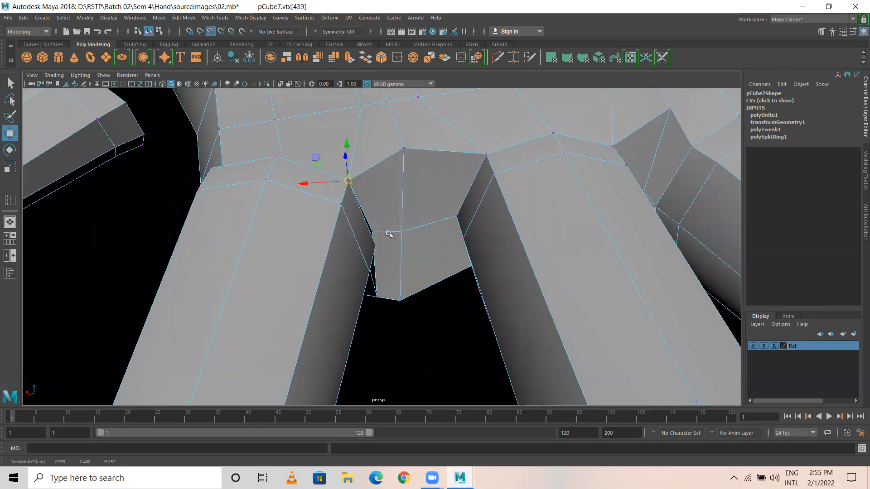
{"action": "left_click", "coordinate": [374, 244]}
{"action": "left_click_drag", "start_coordinate": [398, 277], "coordinate": [384, 210], "text": "alt"}
{"action": "left_click", "coordinate": [376, 264]}
{"action": "key", "text": "v"}
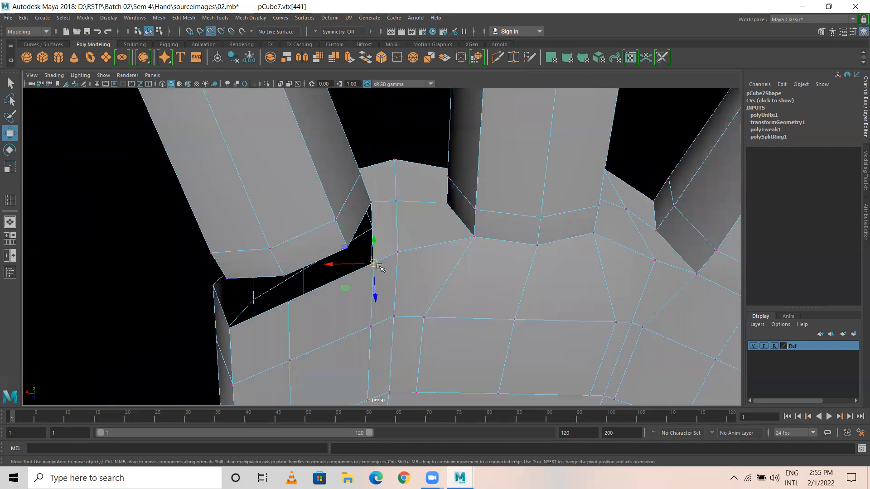
{"action": "left_click_drag", "start_coordinate": [373, 263], "coordinate": [348, 248]}
Step: Snap the vertices around the black gap onto the finger corners to close it
{"action": "left_click", "coordinate": [288, 302]}
{"action": "left_click_drag", "start_coordinate": [289, 301], "coordinate": [285, 276]}
{"action": "left_click", "coordinate": [229, 329]}
{"action": "left_click_drag", "start_coordinate": [229, 328], "coordinate": [248, 259]}
{"action": "left_click_drag", "start_coordinate": [336, 175], "coordinate": [280, 309], "text": "alt"}
{"action": "left_click", "coordinate": [312, 303]}
{"action": "middle_click_drag", "start_coordinate": [333, 280], "coordinate": [365, 326]}
{"action": "left_click", "coordinate": [293, 299]}
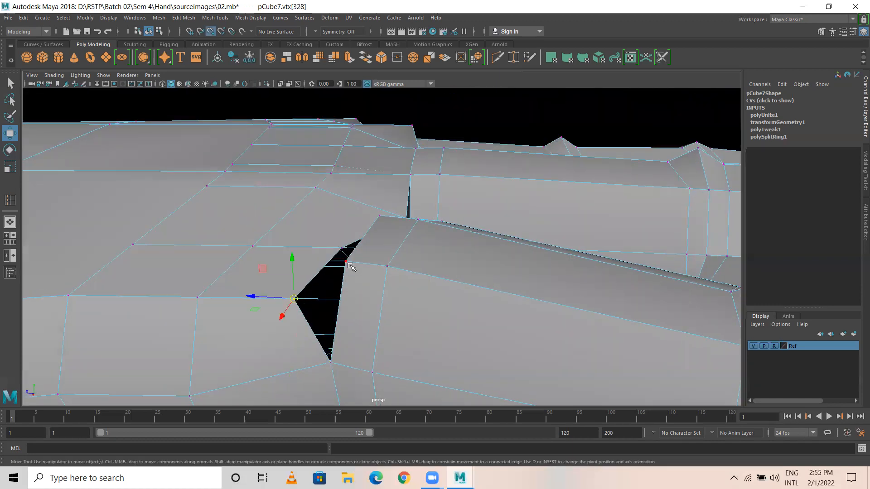
{"action": "middle_click_drag", "start_coordinate": [348, 262], "coordinate": [364, 256]}
Step: Snap the triangular hole's left corner vertex onto the finger vertex
{"action": "left_click_drag", "start_coordinate": [381, 248], "coordinate": [384, 276], "text": "alt"}
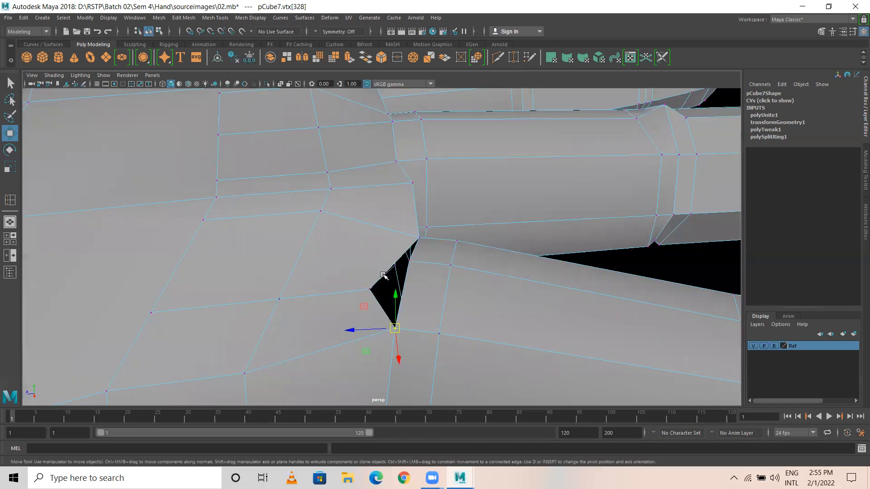
{"action": "left_click", "coordinate": [368, 290]}
{"action": "key", "text": "v"}
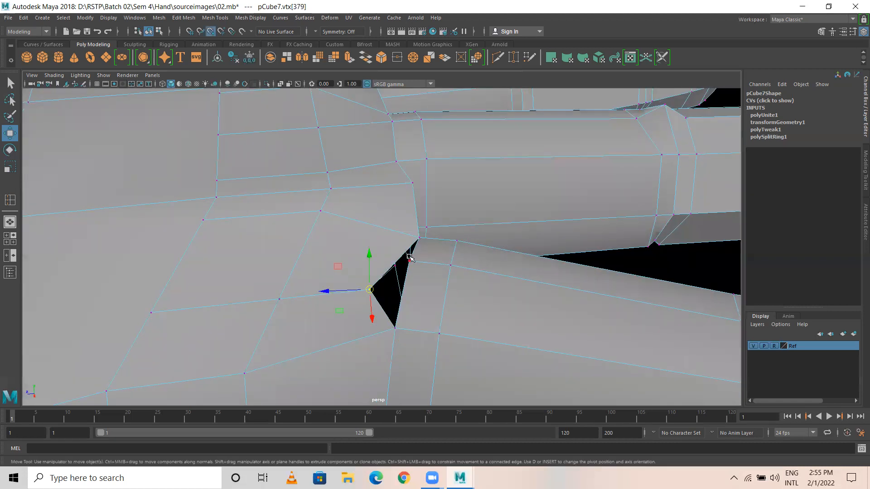
{"action": "mouse_move", "coordinate": [407, 262]}
{"action": "middle_mouse_down"}
{"action": "mouse_move", "coordinate": [385, 260]}
{"action": "mouse_move", "coordinate": [414, 261]}
{"action": "middle_mouse_up"}
Step: From below the fingers, snap the last vertex to close the hole, then inspect the front view
{"action": "scroll", "coordinate": [423, 260], "scroll_direction": "down", "scroll_amount": 5}
{"action": "left_click_drag", "start_coordinate": [480, 275], "coordinate": [425, 283], "text": "alt"}
{"action": "left_click_drag", "start_coordinate": [318, 284], "coordinate": [350, 249], "text": "alt"}
{"action": "left_click_drag", "start_coordinate": [331, 292], "coordinate": [433, 268], "text": "alt"}
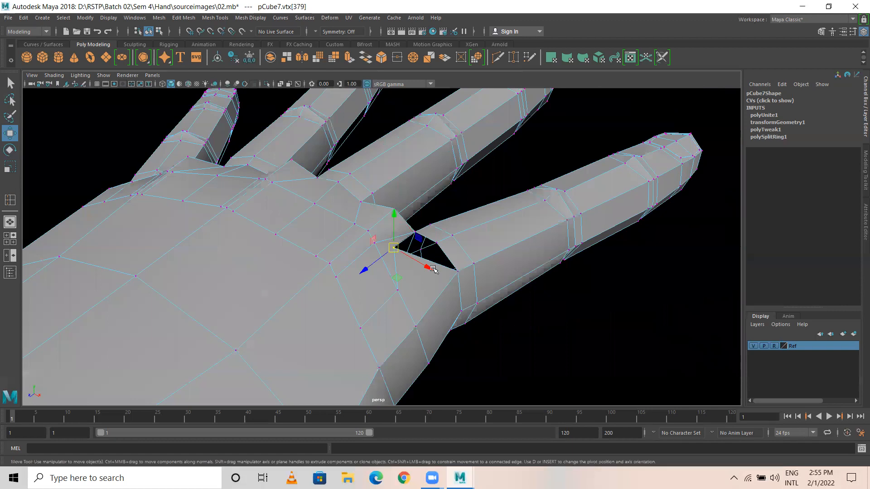
{"action": "key", "text": "v"}
{"action": "middle_click", "coordinate": [435, 243]}
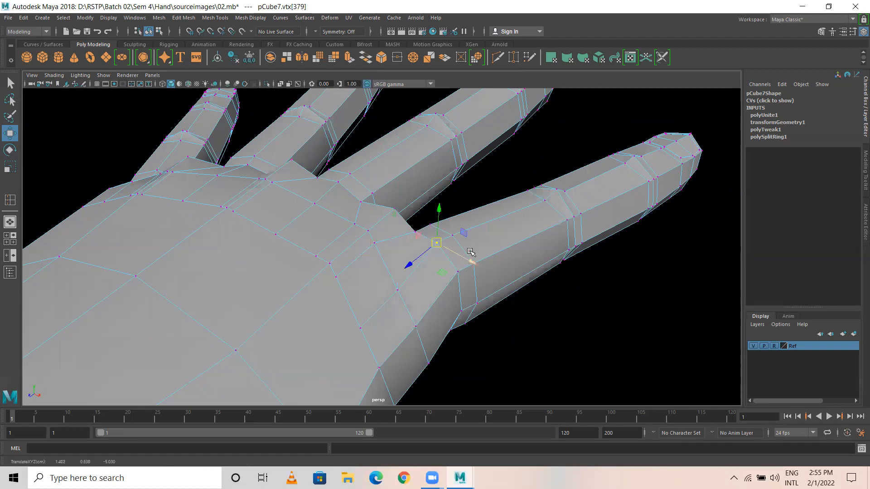
{"action": "left_click", "coordinate": [494, 189]}
{"action": "left_click_drag", "start_coordinate": [494, 204], "coordinate": [308, 228], "text": "alt"}
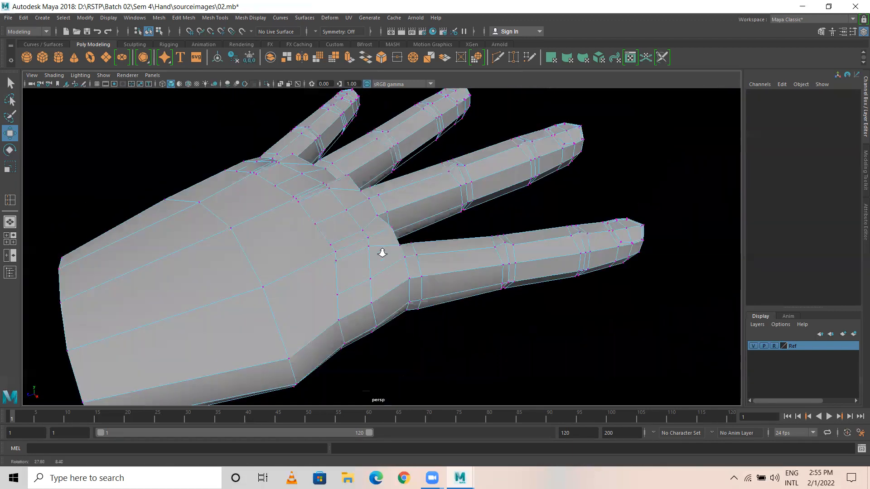
{"action": "left_click_drag", "start_coordinate": [447, 245], "coordinate": [374, 242], "text": "alt"}
Step: Apply Edit Mesh > Merge to the whole hand with a 0.01 distance threshold
{"action": "right_click_drag", "start_coordinate": [340, 177], "coordinate": [410, 151]}
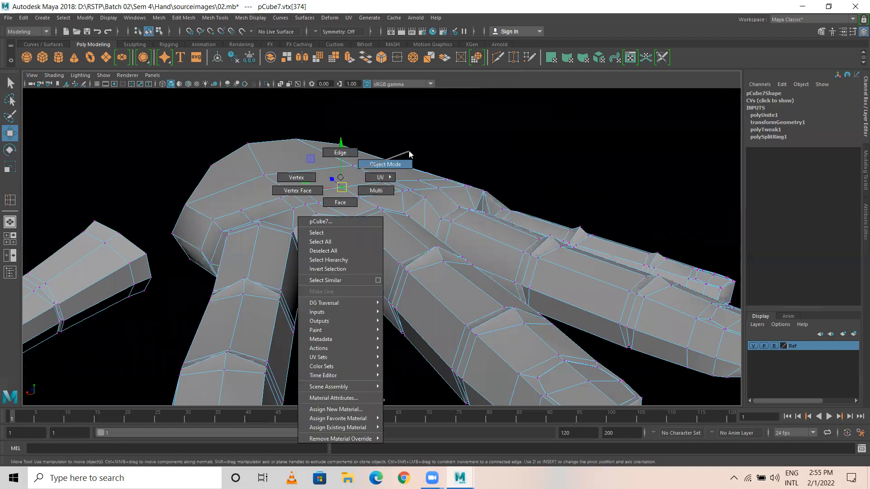
{"action": "scroll", "coordinate": [288, 181], "scroll_direction": "down", "scroll_amount": 2}
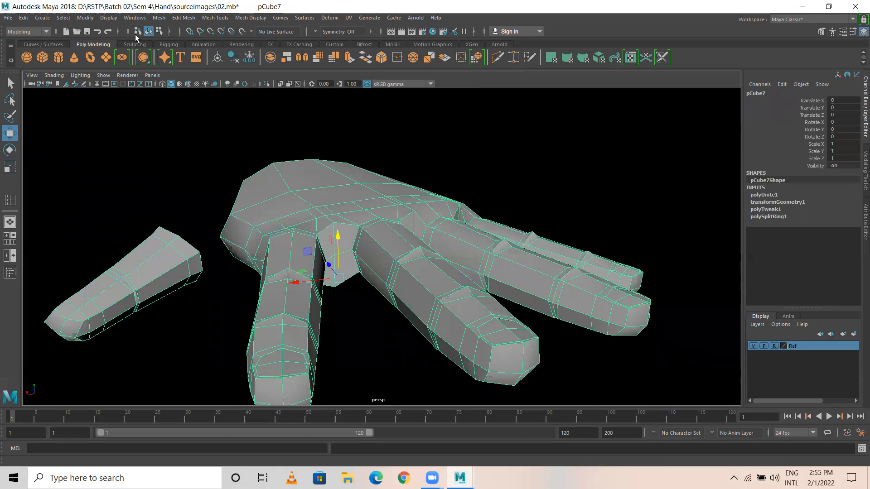
{"action": "left_click", "coordinate": [193, 19]}
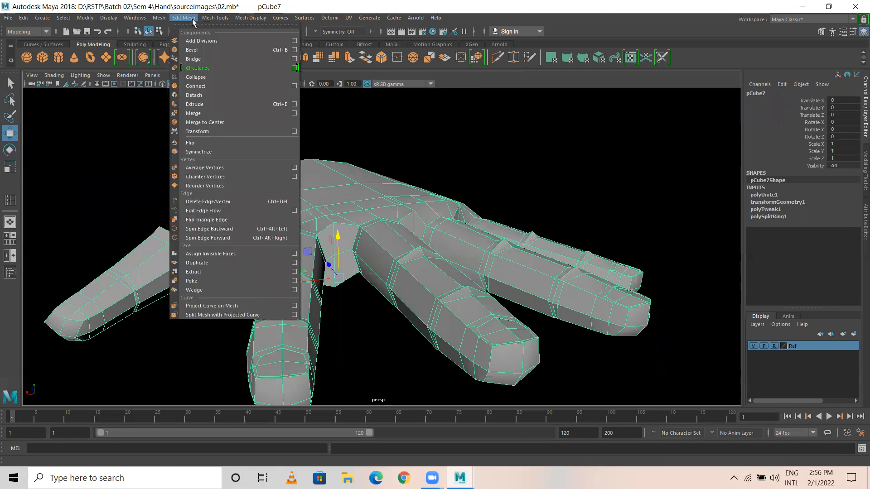
{"action": "left_click", "coordinate": [200, 114]}
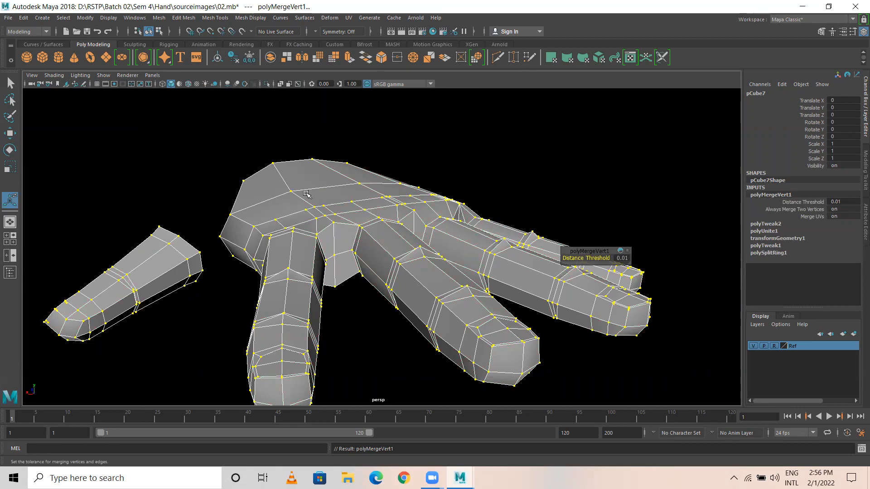
{"action": "right_click_drag", "start_coordinate": [307, 193], "coordinate": [322, 180]}
Step: Preview the hand as a smoothed mesh and inspect a fingertip up close
{"action": "key", "text": "3"}
{"action": "left_click", "coordinate": [224, 171]}
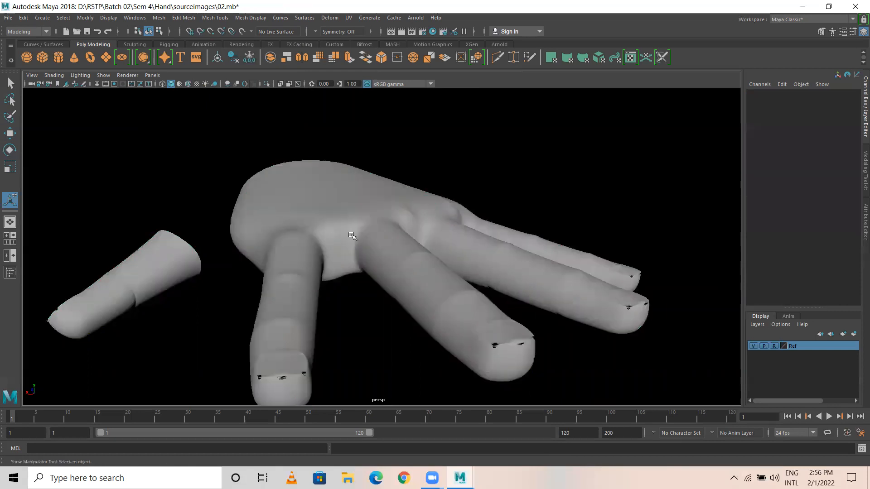
{"action": "left_click_drag", "start_coordinate": [363, 254], "coordinate": [290, 268], "text": "alt"}
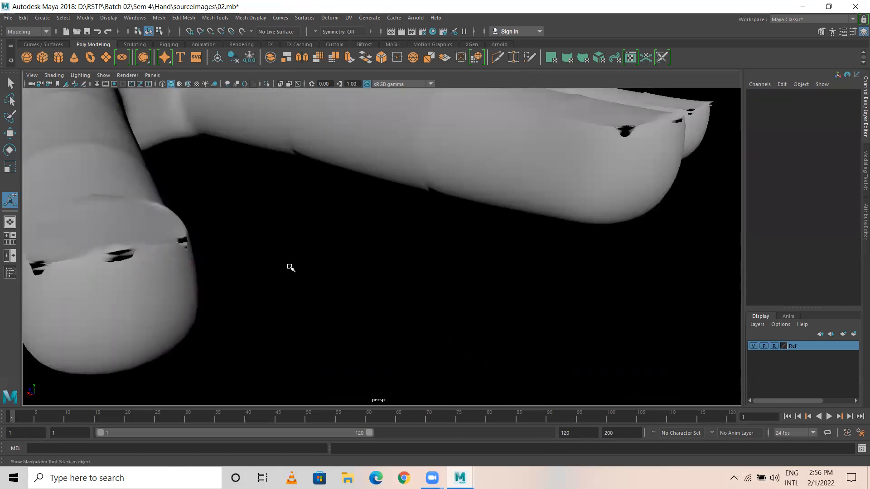
{"action": "left_click_drag", "start_coordinate": [330, 266], "coordinate": [247, 324], "text": "alt"}
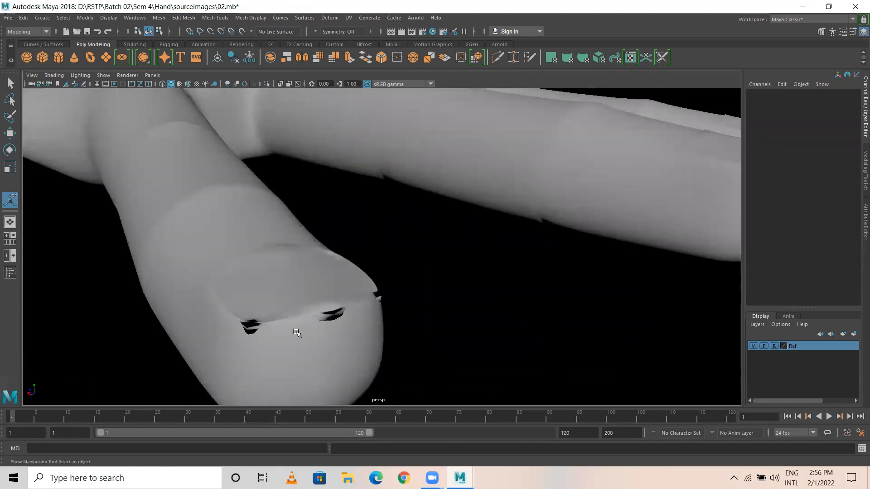
Step: Return to low-poly display and set polyMergeVert1's Distance Threshold to 0.001
{"action": "left_click", "coordinate": [289, 295]}
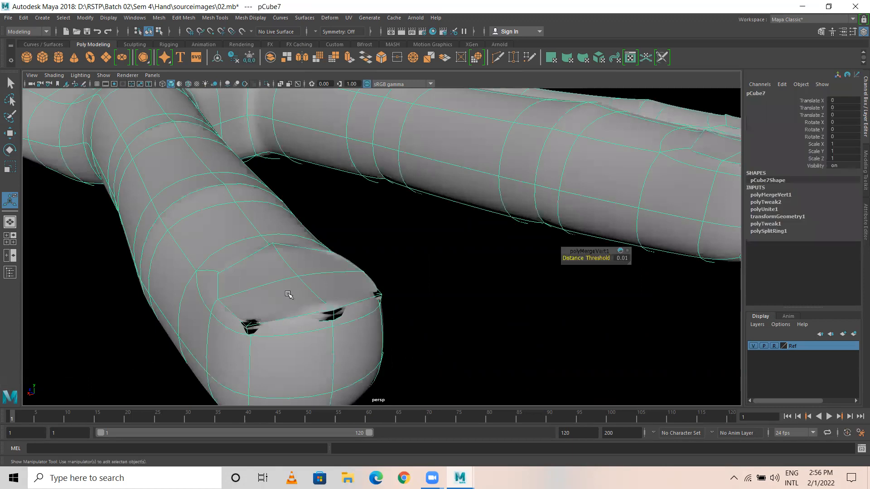
{"action": "key", "text": "1"}
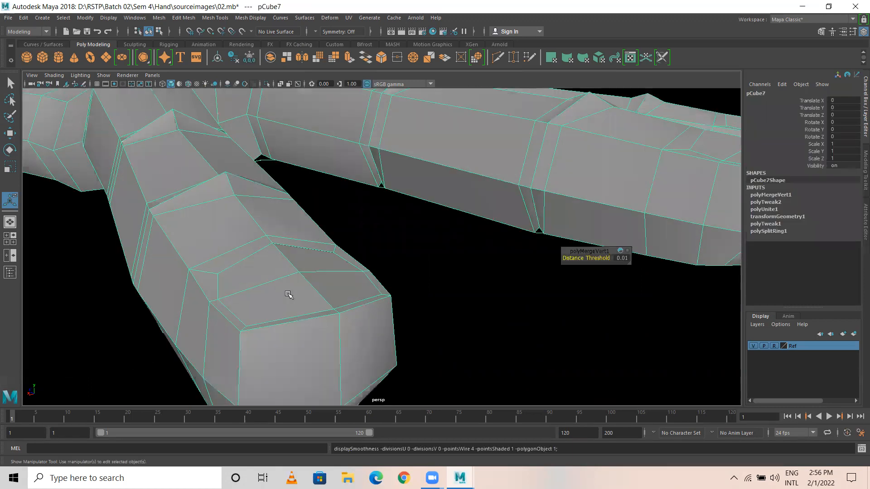
{"action": "left_click", "coordinate": [773, 195]}
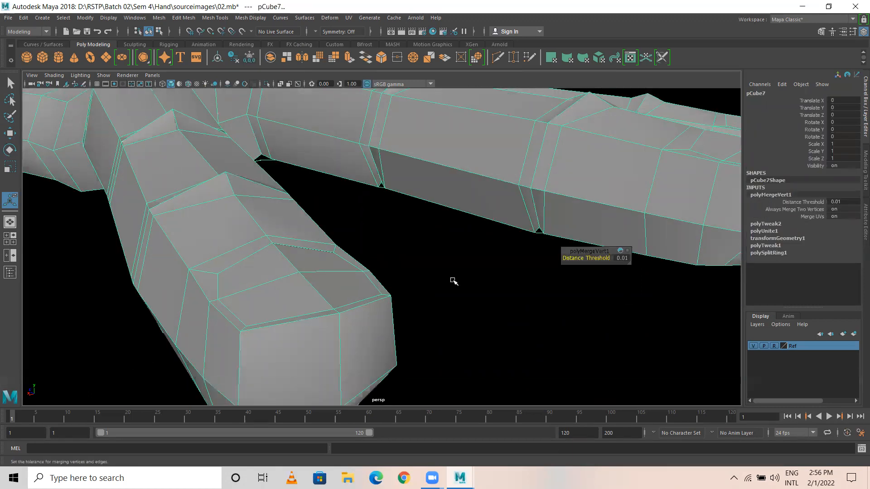
{"action": "left_click", "coordinate": [844, 202]}
{"action": "key", "text": "Return"}
Step: Re-check the merged hand in smooth mesh preview from several angles
{"action": "left_click", "coordinate": [426, 220]}
{"action": "left_click", "coordinate": [315, 234]}
{"action": "key", "text": "3"}
{"action": "left_click", "coordinate": [446, 267]}
{"action": "scroll", "coordinate": [398, 268], "scroll_direction": "down", "scroll_amount": 6}
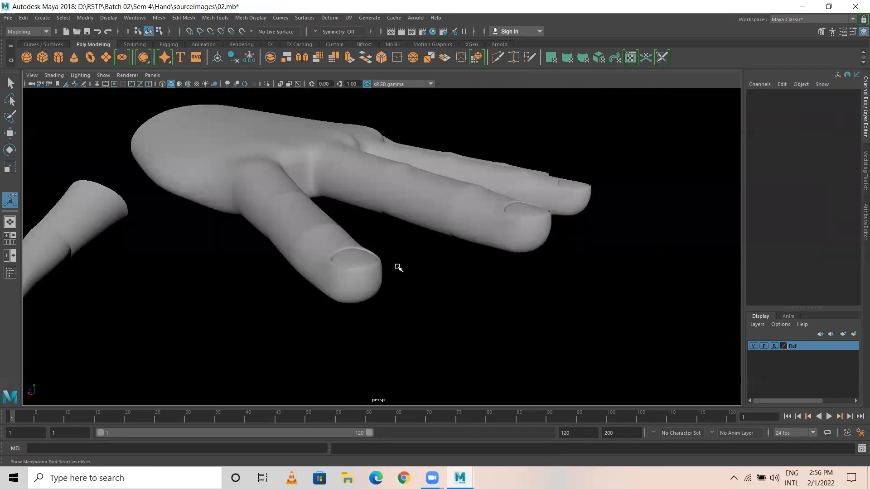
{"action": "left_click_drag", "start_coordinate": [329, 265], "coordinate": [367, 338], "text": "alt"}
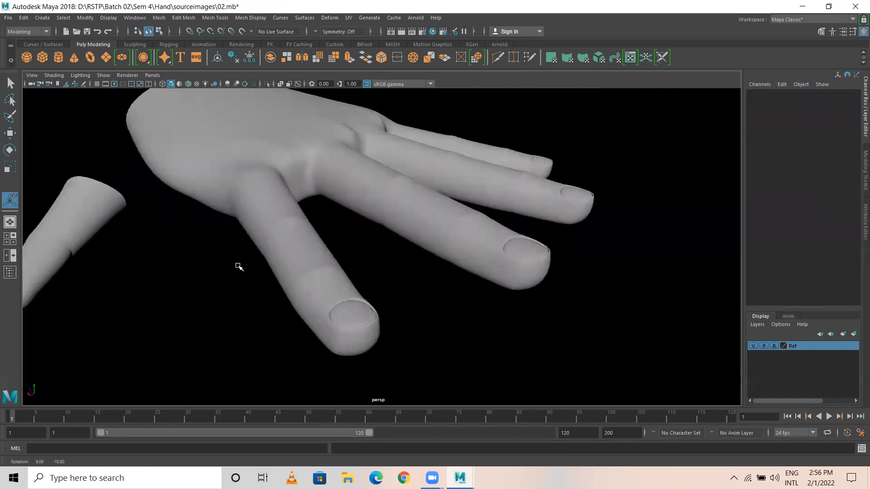
{"action": "scroll", "coordinate": [202, 275], "scroll_direction": "up", "scroll_amount": 5}
{"action": "scroll", "coordinate": [385, 266], "scroll_direction": "down", "scroll_amount": 5}
{"action": "left_click_drag", "start_coordinate": [329, 273], "coordinate": [241, 271], "text": "alt"}
{"action": "middle_click_drag", "start_coordinate": [240, 271], "coordinate": [330, 175], "text": "alt"}
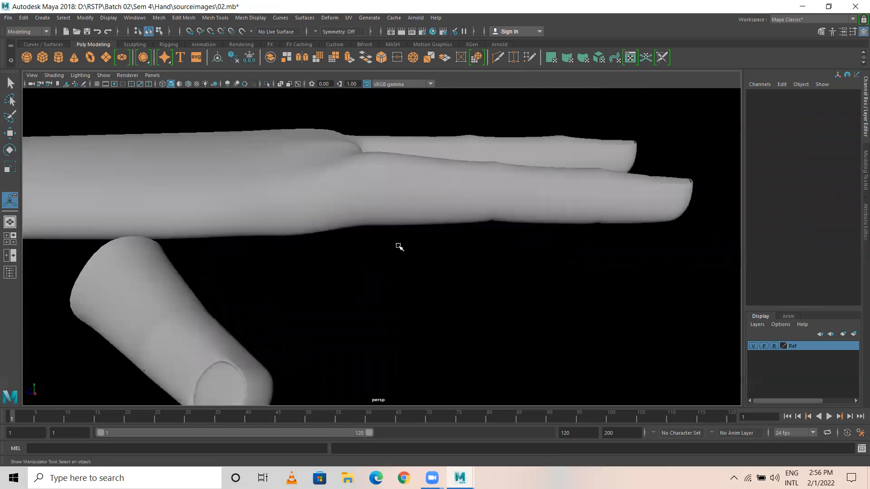
Step: Switch the hand back to low-poly display and tumble to view it from above
{"action": "left_click", "coordinate": [355, 203]}
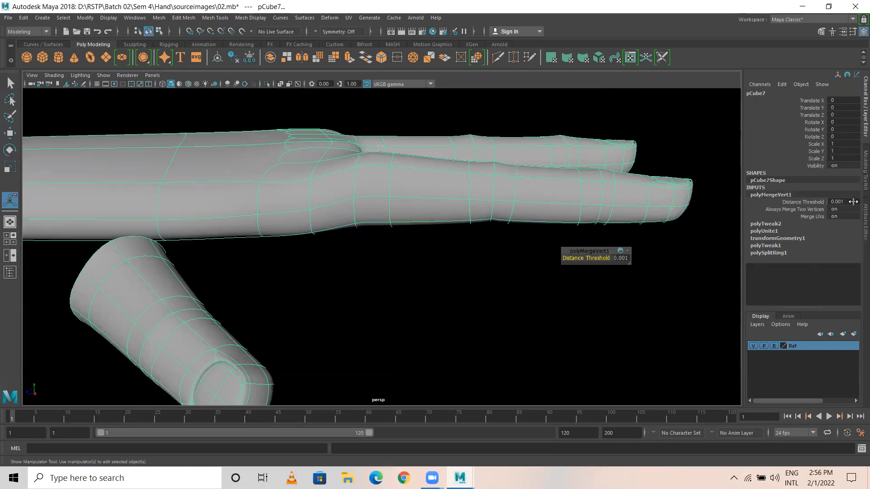
{"action": "left_click", "coordinate": [416, 238]}
{"action": "left_click", "coordinate": [216, 219]}
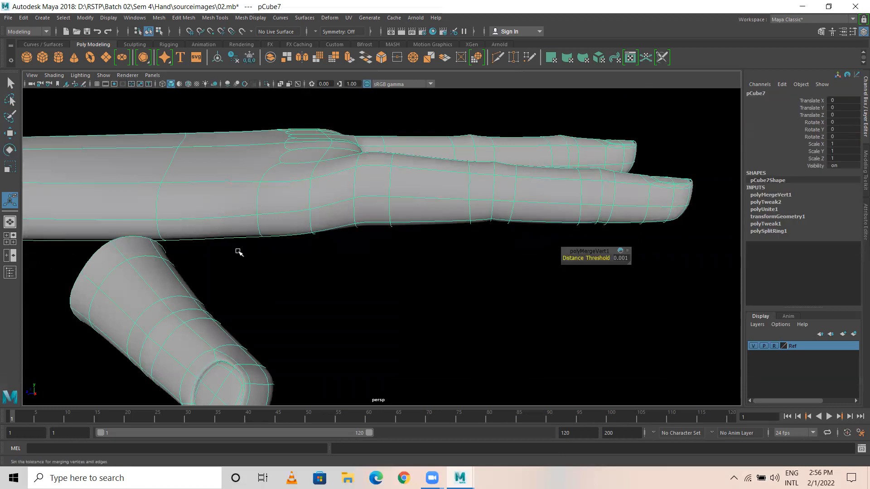
{"action": "key", "text": "1"}
{"action": "scroll", "coordinate": [266, 268], "scroll_direction": "down", "scroll_amount": 6}
{"action": "left_click_drag", "start_coordinate": [293, 288], "coordinate": [482, 297], "text": "alt"}
{"action": "middle_click_drag", "start_coordinate": [341, 293], "coordinate": [178, 279], "text": "alt"}
Step: Maximize the top view to show the hand over its reference image
{"action": "key", "text": "space"}
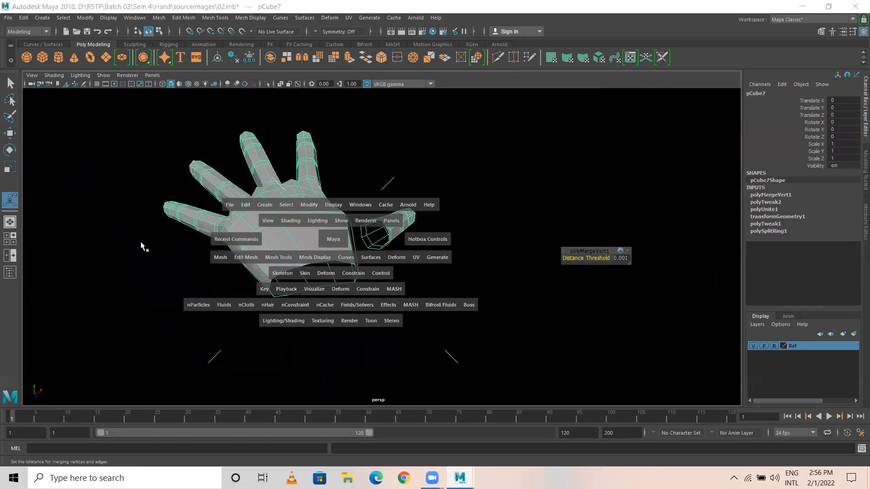
{"action": "key", "text": "space"}
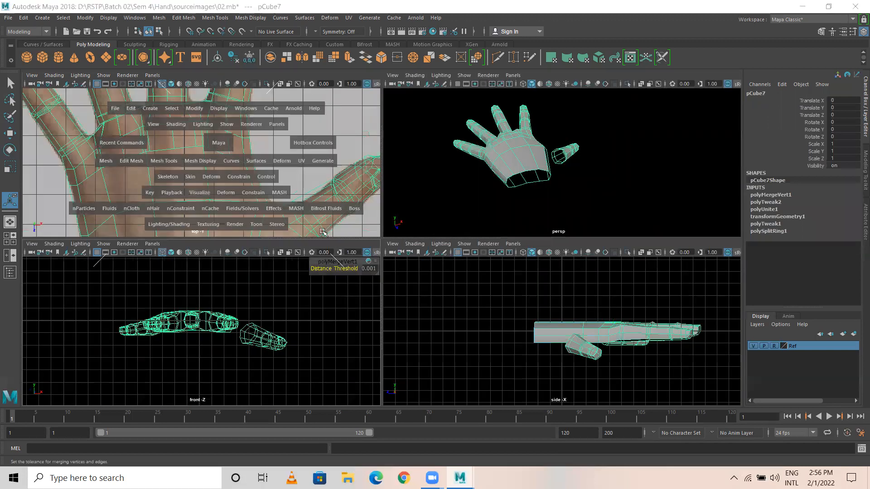
{"action": "scroll", "coordinate": [376, 239], "scroll_direction": "down", "scroll_amount": 3}
{"action": "scroll", "coordinate": [385, 231], "scroll_direction": "down", "scroll_amount": 2}
Step: Insert an edge loop across the palm of the hand mesh
{"action": "left_click", "coordinate": [215, 18]}
{"action": "left_click", "coordinate": [235, 86]}
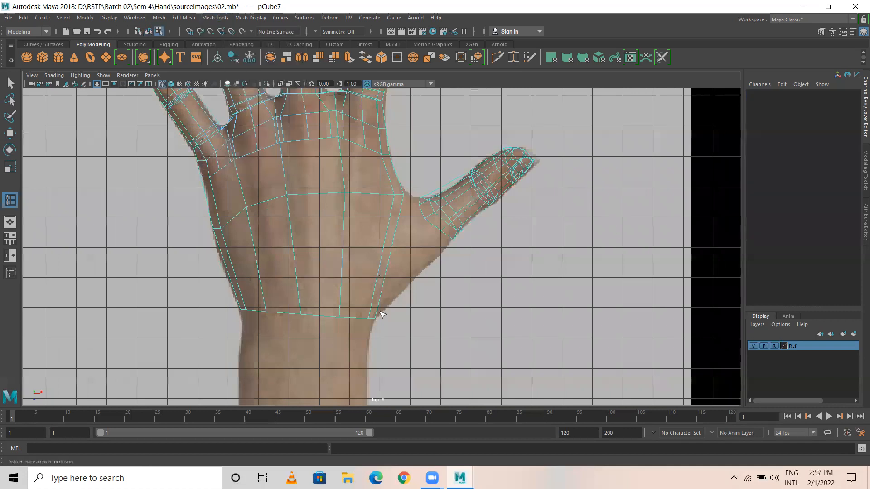
{"action": "left_click_drag", "start_coordinate": [378, 284], "coordinate": [380, 280]}
Step: Move the palm-edge vertices so the palm follows the reference hand's outline
{"action": "key", "text": "w"}
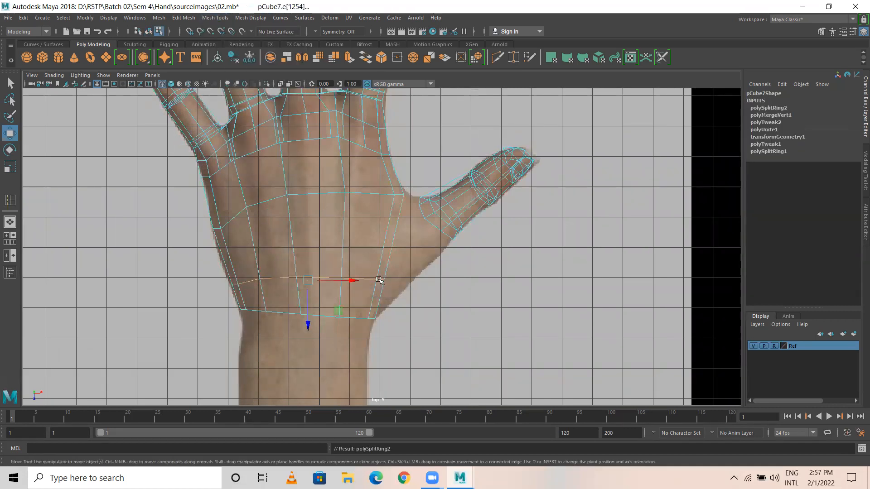
{"action": "right_click_drag", "start_coordinate": [378, 219], "coordinate": [309, 220]}
{"action": "left_click_drag", "start_coordinate": [399, 302], "coordinate": [451, 247]}
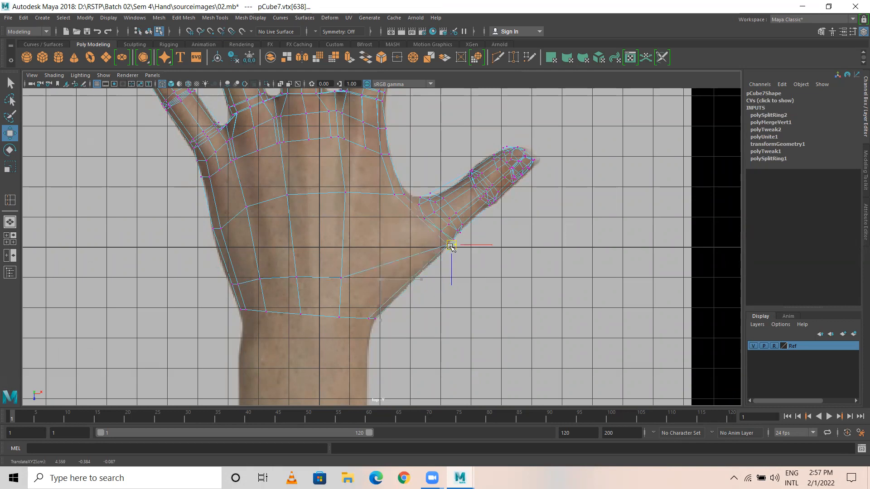
{"action": "left_click", "coordinate": [398, 194]}
{"action": "left_click_drag", "start_coordinate": [399, 195], "coordinate": [409, 202]}
{"action": "left_click_drag", "start_coordinate": [324, 262], "coordinate": [354, 294]}
{"action": "left_click_drag", "start_coordinate": [342, 277], "coordinate": [360, 317]}
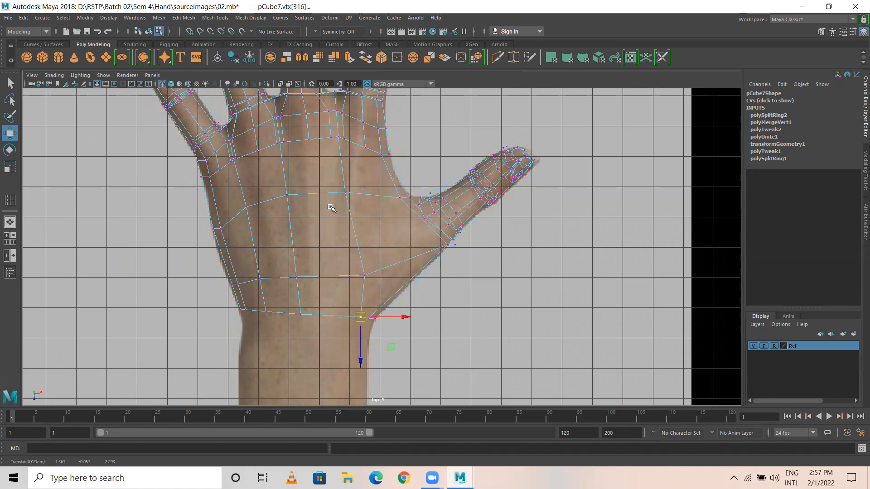
Step: Insert a second edge loop across the palm toward the thumb, then orbit in to inspect it
{"action": "key", "text": "g"}
{"action": "left_click_drag", "start_coordinate": [355, 230], "coordinate": [355, 239]}
{"action": "key", "text": "e"}
{"action": "key", "text": "w"}
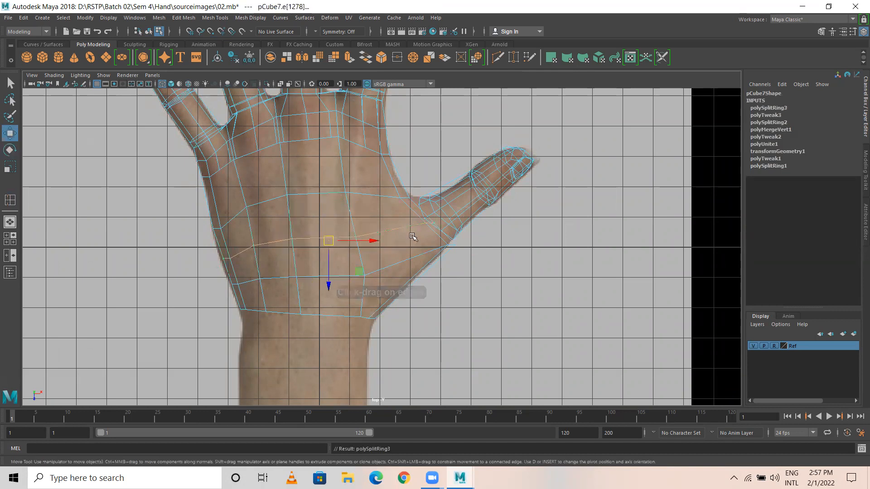
{"action": "key", "text": "space"}
{"action": "key", "text": "space"}
{"action": "left_click_drag", "start_coordinate": [417, 276], "coordinate": [440, 261], "text": "alt"}
{"action": "right_click_drag", "start_coordinate": [440, 260], "coordinate": [598, 267], "text": "alt"}
{"action": "middle_click_drag", "start_coordinate": [362, 265], "coordinate": [410, 363], "text": "alt"}
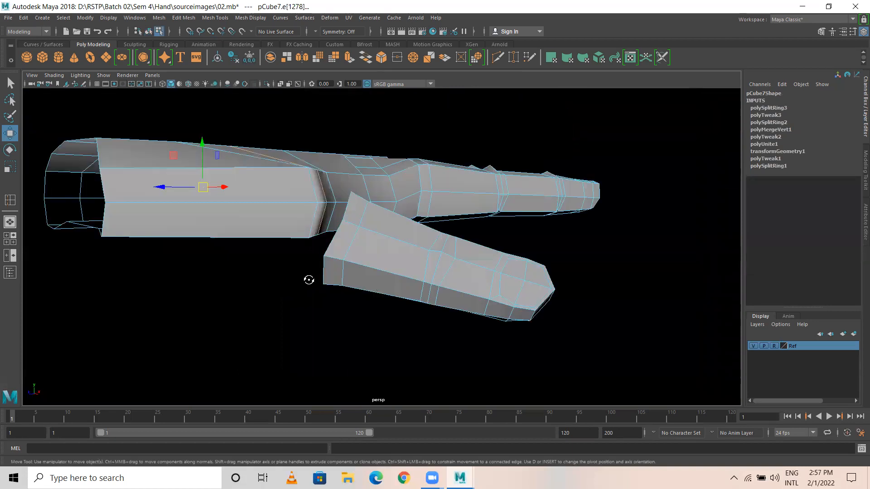
Step: Select the two palm faces where the thumb meets the palm
{"action": "left_click_drag", "start_coordinate": [310, 280], "coordinate": [226, 263], "text": "alt"}
{"action": "right_click_drag", "start_coordinate": [310, 209], "coordinate": [310, 233]}
{"action": "left_click", "coordinate": [306, 204]}
{"action": "left_click", "coordinate": [332, 180], "text": "shift"}
{"action": "left_click", "coordinate": [305, 231], "text": "shift"}
{"action": "left_click_drag", "start_coordinate": [301, 232], "coordinate": [316, 225], "text": "alt"}
{"action": "key", "text": "e"}
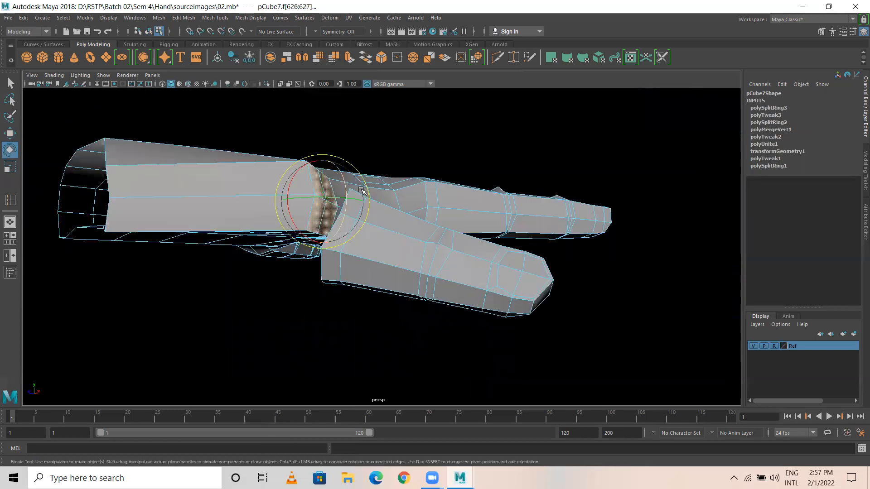
{"action": "left_click_drag", "start_coordinate": [345, 183], "coordinate": [333, 161], "text": "alt"}
{"action": "scroll", "coordinate": [346, 177], "scroll_direction": "up", "scroll_amount": 2}
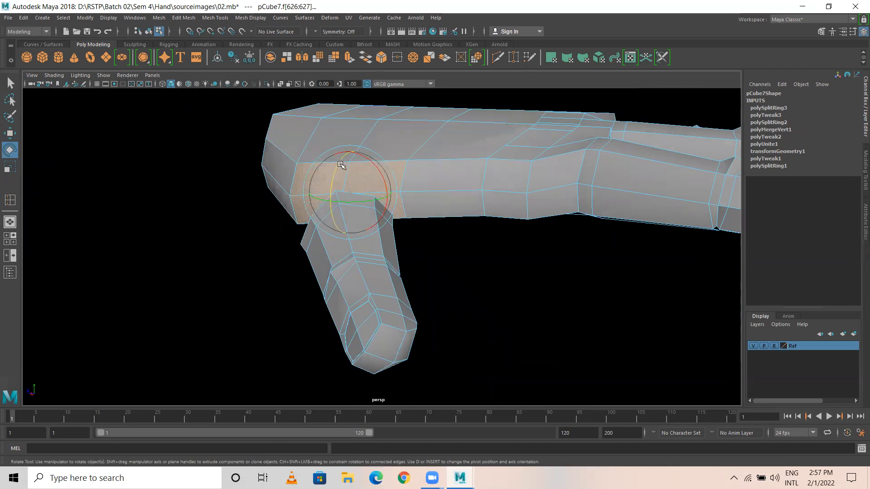
Step: Lower the selected thumb-base faces, then delete them to leave an opening
{"action": "key", "text": "w"}
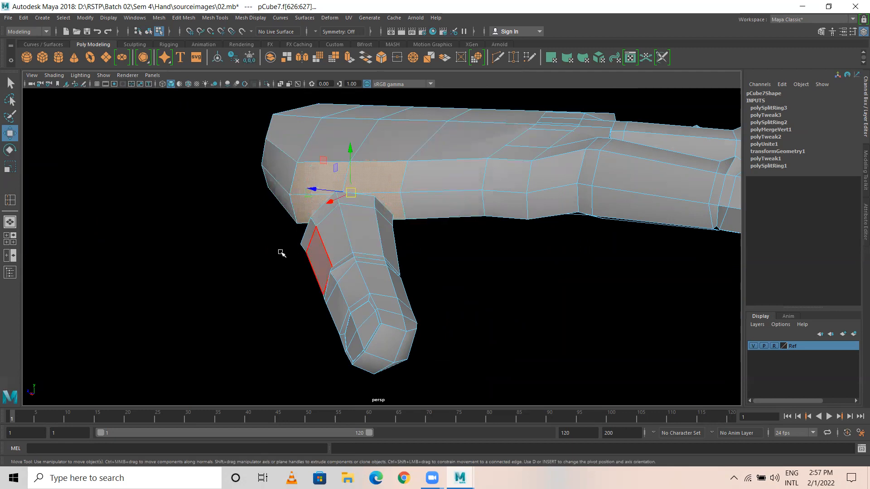
{"action": "left_click_drag", "start_coordinate": [282, 253], "coordinate": [394, 229], "text": "alt"}
{"action": "left_click_drag", "start_coordinate": [352, 150], "coordinate": [333, 185], "text": "alt"}
{"action": "left_click_drag", "start_coordinate": [397, 224], "coordinate": [345, 217], "text": "alt"}
{"action": "key", "text": "Delete"}
{"action": "right_click_drag", "start_coordinate": [345, 217], "coordinate": [290, 218]}
{"action": "left_click_drag", "start_coordinate": [290, 219], "coordinate": [328, 188], "text": "alt"}
Step: Point-snap the first two opening vertices onto the finger's corner vertices
{"action": "left_click", "coordinate": [334, 153]}
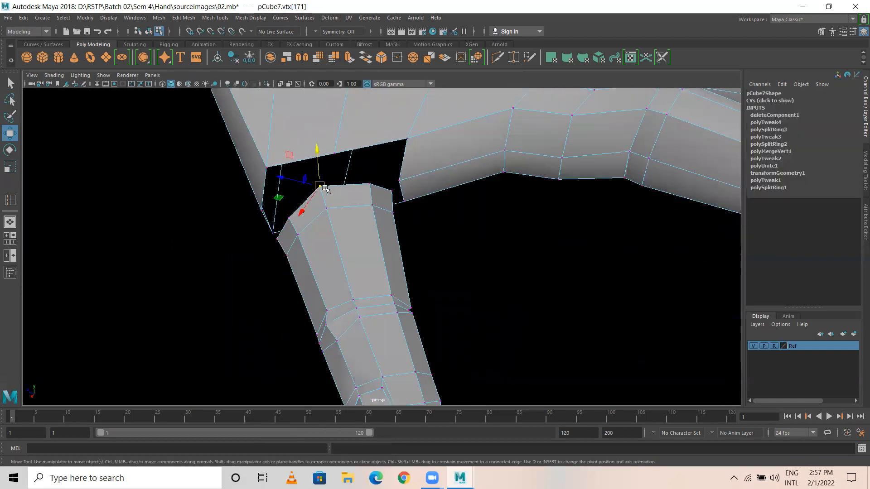
{"action": "key", "text": "v"}
{"action": "middle_click_drag", "start_coordinate": [320, 188], "coordinate": [316, 193]}
{"action": "key", "text": "v"}
{"action": "left_click_drag", "start_coordinate": [334, 153], "coordinate": [322, 183]}
{"action": "left_click", "coordinate": [407, 141]}
{"action": "key", "text": "v"}
{"action": "left_click_drag", "start_coordinate": [407, 141], "coordinate": [383, 191]}
{"action": "key", "text": "v"}
Step: Snap the next three opening vertices onto their matching finger base vertices
{"action": "left_click", "coordinate": [398, 182]}
{"action": "key", "text": "v"}
{"action": "left_click", "coordinate": [267, 168]}
{"action": "key", "text": "v"}
{"action": "middle_click_drag", "start_coordinate": [290, 218], "coordinate": [285, 220]}
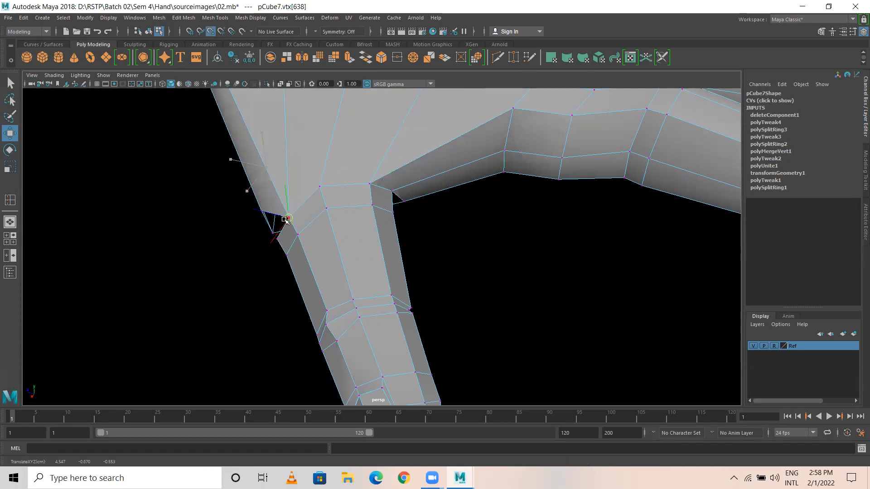
{"action": "left_click", "coordinate": [208, 258]}
{"action": "left_click", "coordinate": [261, 210]}
{"action": "key", "text": "v"}
{"action": "middle_click_drag", "start_coordinate": [283, 238], "coordinate": [278, 239]}
{"action": "left_click_drag", "start_coordinate": [275, 237], "coordinate": [343, 213], "text": "alt"}
{"action": "left_click_drag", "start_coordinate": [243, 280], "coordinate": [198, 273], "text": "alt"}
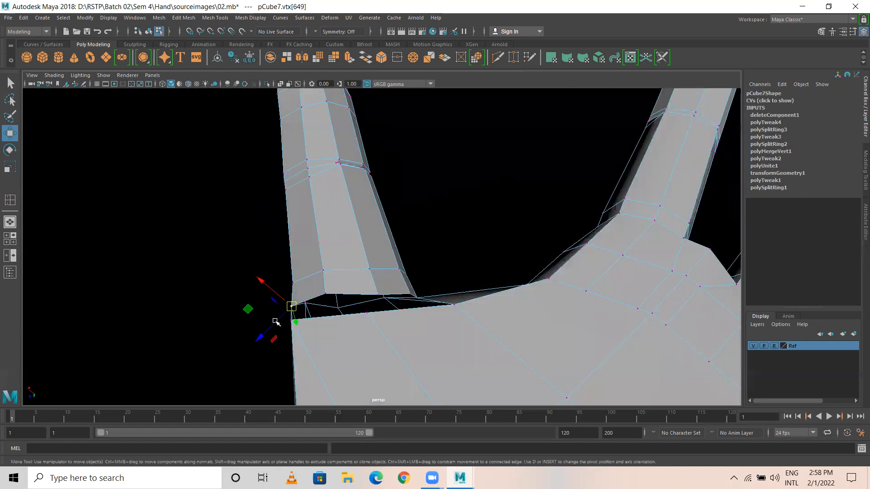
Step: Snap another opening vertex onto the finger base vertex from a new angle
{"action": "left_click", "coordinate": [289, 323]}
{"action": "left_click", "coordinate": [293, 320]}
{"action": "left_click_drag", "start_coordinate": [302, 333], "coordinate": [332, 299], "text": "alt"}
{"action": "left_click_drag", "start_coordinate": [360, 225], "coordinate": [380, 281], "text": "alt"}
{"action": "left_click_drag", "start_coordinate": [458, 308], "coordinate": [341, 312], "text": "alt"}
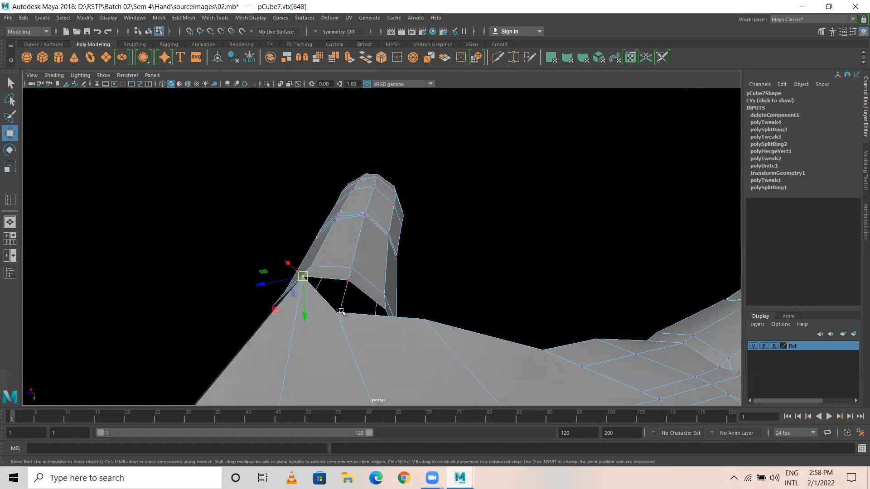
{"action": "left_click", "coordinate": [340, 313]}
{"action": "key", "text": "v"}
{"action": "middle_click", "coordinate": [349, 281]}
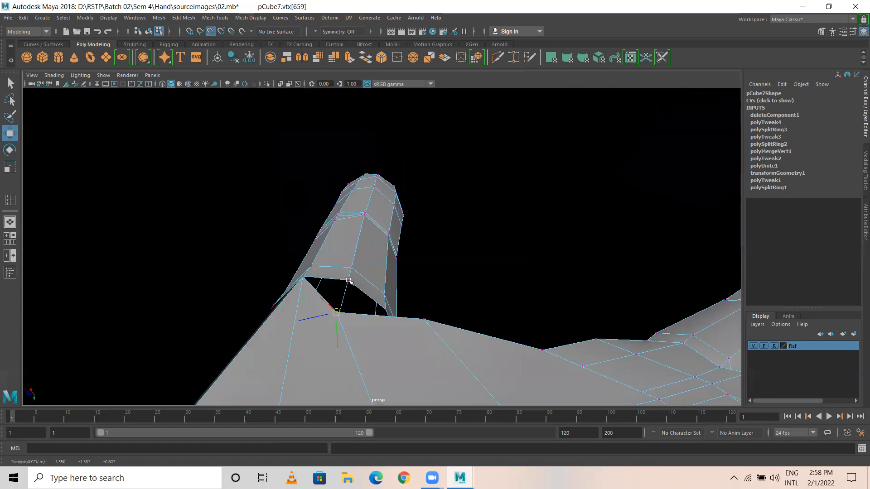
Step: Snap the last opening vertex onto the finger base and return to Object Mode
{"action": "left_click_drag", "start_coordinate": [423, 293], "coordinate": [305, 291], "text": "alt"}
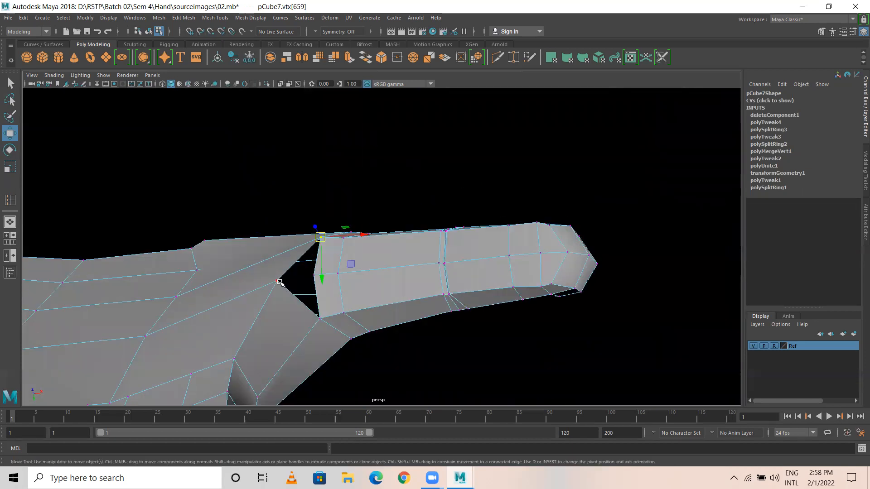
{"action": "left_click", "coordinate": [298, 291]}
{"action": "key", "text": "v"}
{"action": "left_click_drag", "start_coordinate": [278, 281], "coordinate": [315, 276]}
{"action": "left_click", "coordinate": [357, 242]}
{"action": "left_click_drag", "start_coordinate": [439, 285], "coordinate": [311, 219], "text": "alt"}
{"action": "scroll", "coordinate": [252, 284], "scroll_direction": "down", "scroll_amount": 3}
{"action": "left_click_drag", "start_coordinate": [288, 188], "coordinate": [268, 174], "text": "alt"}
{"action": "right_click_drag", "start_coordinate": [267, 174], "coordinate": [300, 121]}
Step: Delete the construction history of the hand mesh
{"action": "left_click", "coordinate": [24, 17]}
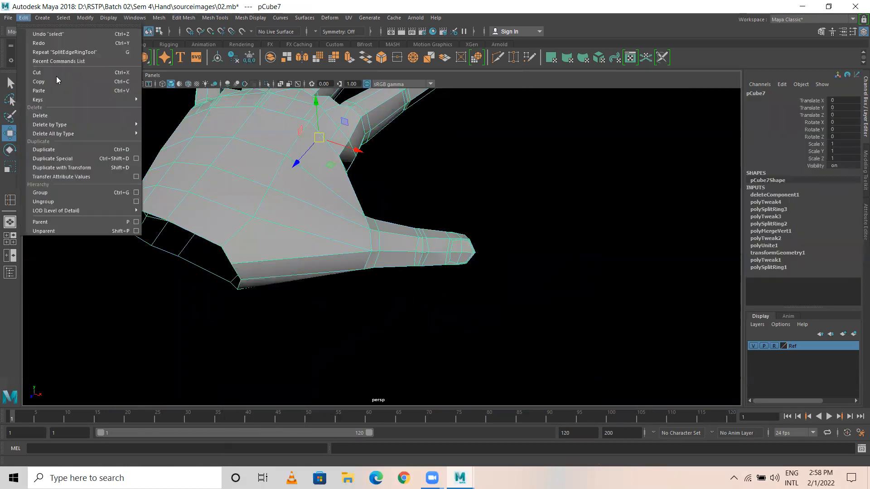
{"action": "mouse_move", "coordinate": [78, 127]}
{"action": "left_click", "coordinate": [162, 133]}
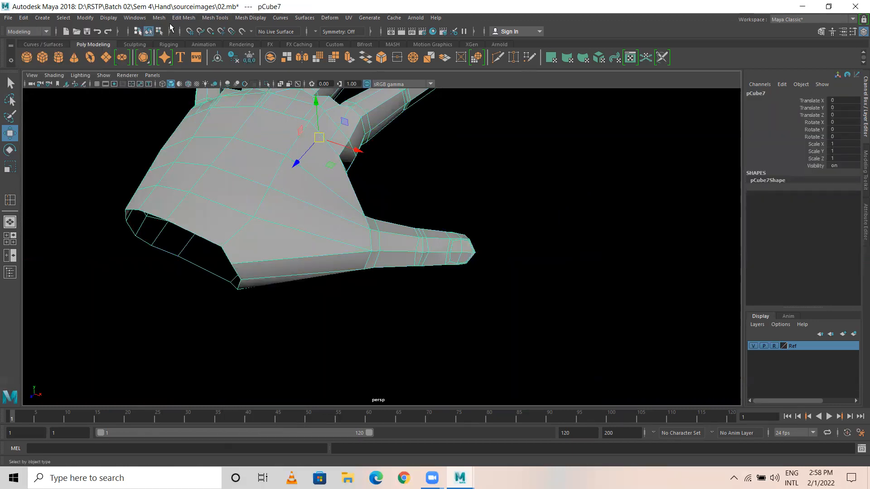
Step: Merge the hand mesh's vertices with a distance threshold of 0.001
{"action": "left_click", "coordinate": [183, 18]}
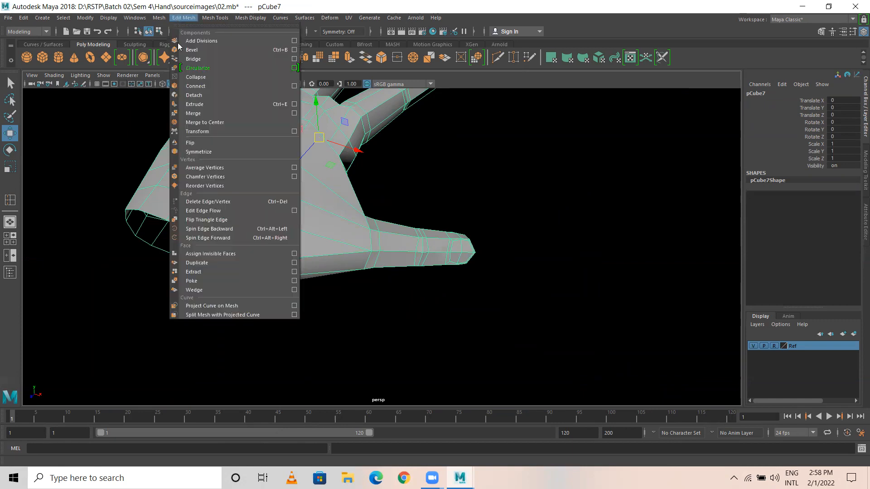
{"action": "left_click", "coordinate": [199, 114]}
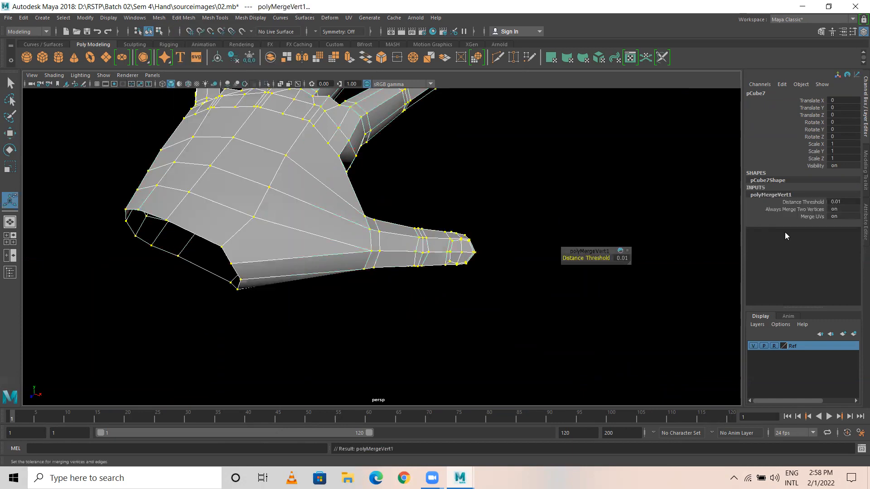
{"action": "left_click", "coordinate": [843, 201]}
{"action": "key", "text": "Return"}
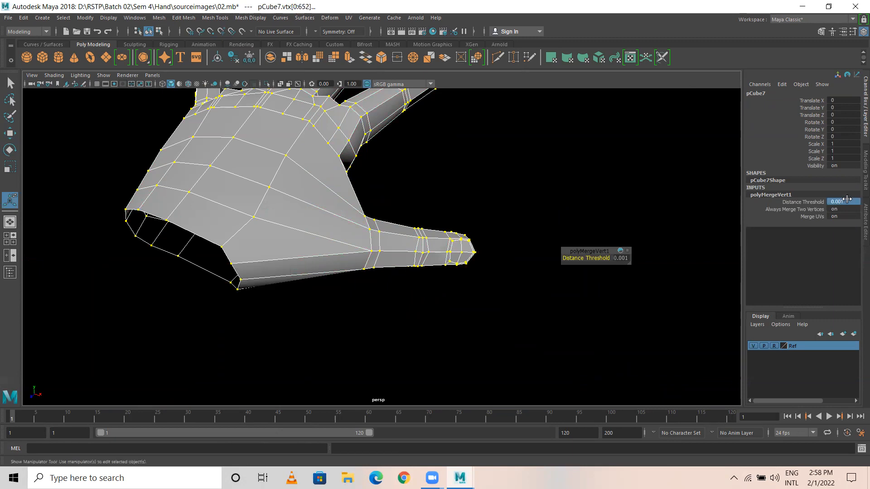
Step: Select and frame the whole hand, orbiting around it to inspect the palm
{"action": "left_click", "coordinate": [475, 305]}
{"action": "left_click", "coordinate": [345, 198]}
{"action": "key", "text": "f"}
{"action": "left_click_drag", "start_coordinate": [457, 200], "coordinate": [299, 273], "text": "alt"}
{"action": "right_click_drag", "start_coordinate": [231, 234], "coordinate": [544, 262], "text": "alt"}
{"action": "middle_click_drag", "start_coordinate": [290, 214], "coordinate": [336, 264], "text": "alt"}
{"action": "left_click_drag", "start_coordinate": [288, 252], "coordinate": [273, 254], "text": "alt"}
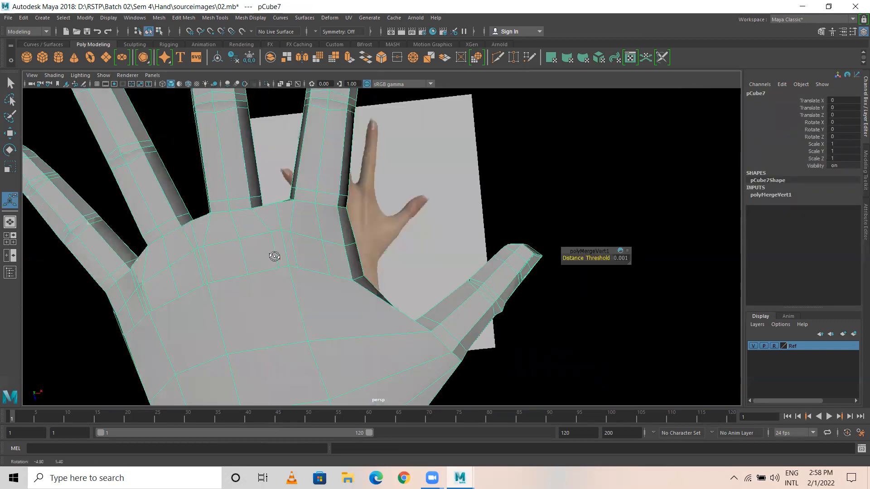
{"action": "left_click_drag", "start_coordinate": [336, 238], "coordinate": [291, 240], "text": "alt"}
{"action": "middle_click_drag", "start_coordinate": [291, 239], "coordinate": [393, 227], "text": "alt"}
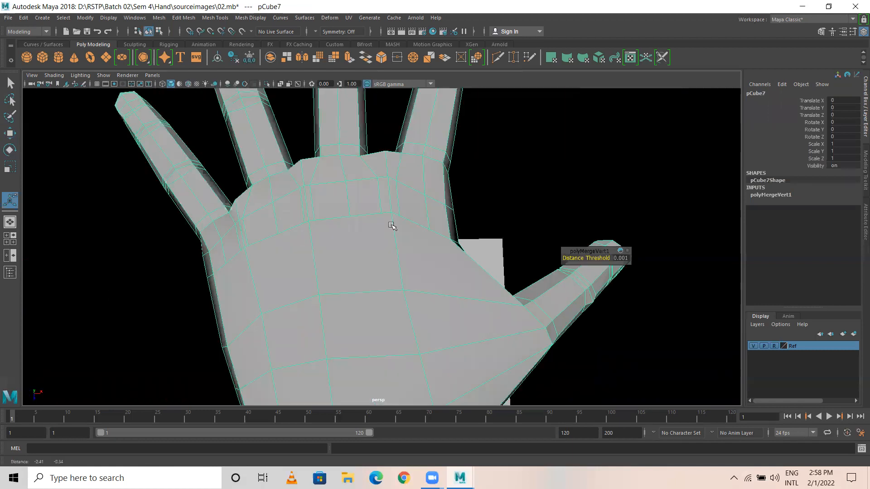
{"action": "left_click_drag", "start_coordinate": [296, 242], "coordinate": [334, 258], "text": "alt"}
{"action": "left_click_drag", "start_coordinate": [342, 203], "coordinate": [339, 206], "text": "alt"}
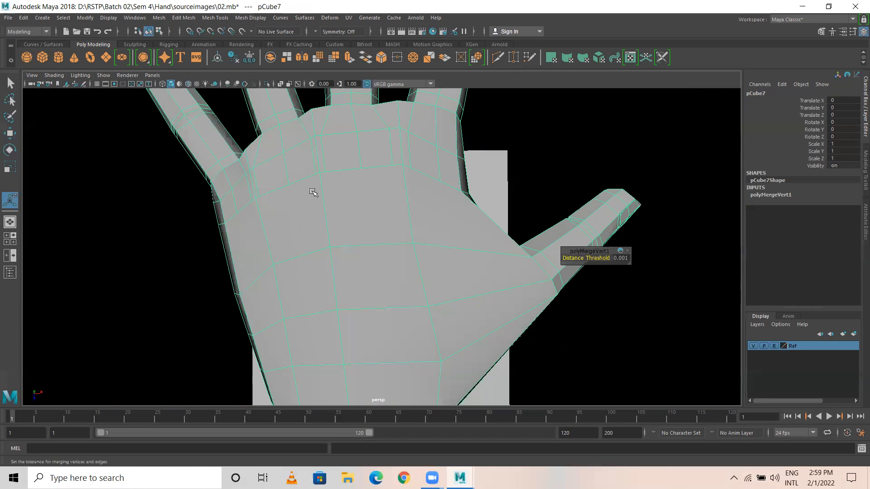
{"action": "left_click_drag", "start_coordinate": [278, 166], "coordinate": [266, 179], "text": "alt"}
{"action": "scroll", "coordinate": [338, 194], "scroll_direction": "up", "scroll_amount": 1}
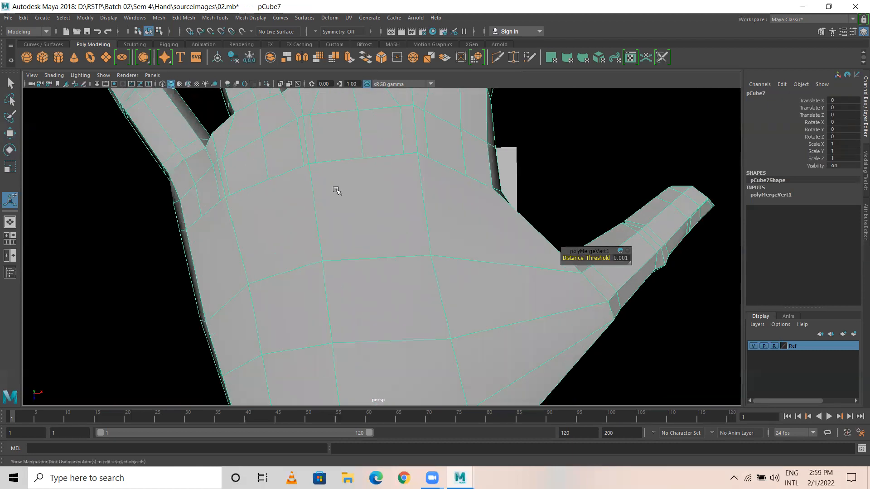
{"action": "scroll", "coordinate": [396, 220], "scroll_direction": "up", "scroll_amount": 2}
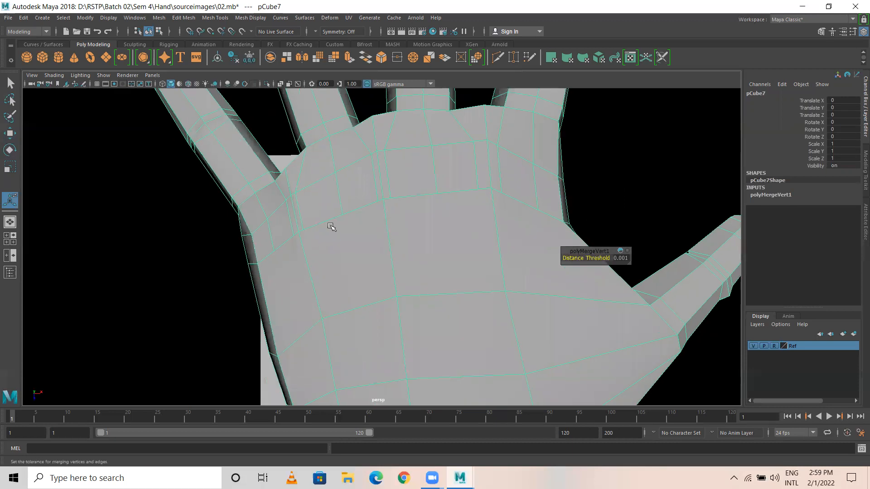
{"action": "middle_click_drag", "start_coordinate": [340, 240], "coordinate": [354, 207], "text": "alt"}
{"action": "right_click_drag", "start_coordinate": [310, 181], "coordinate": [274, 189]}
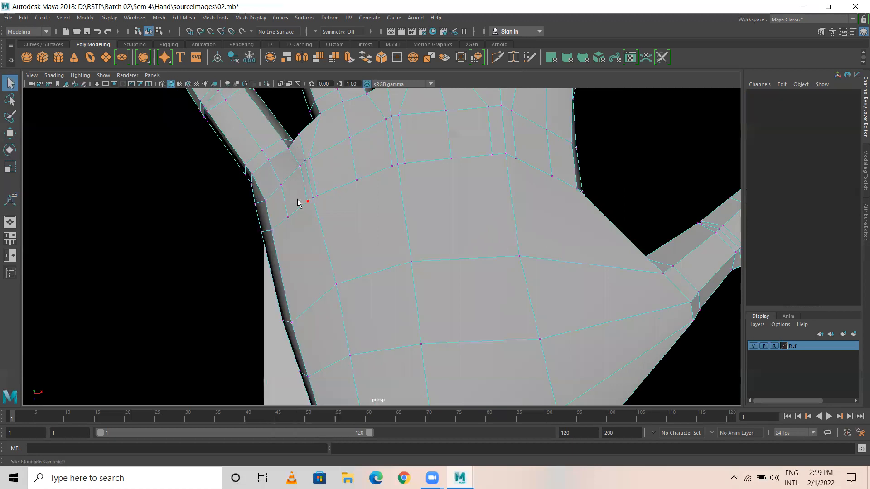
Step: Inspect the palm in wireframe and shaded displays to find the overlapping vertices
{"action": "left_click_drag", "start_coordinate": [325, 205], "coordinate": [74, 175], "text": "alt"}
{"action": "key", "text": "4"}
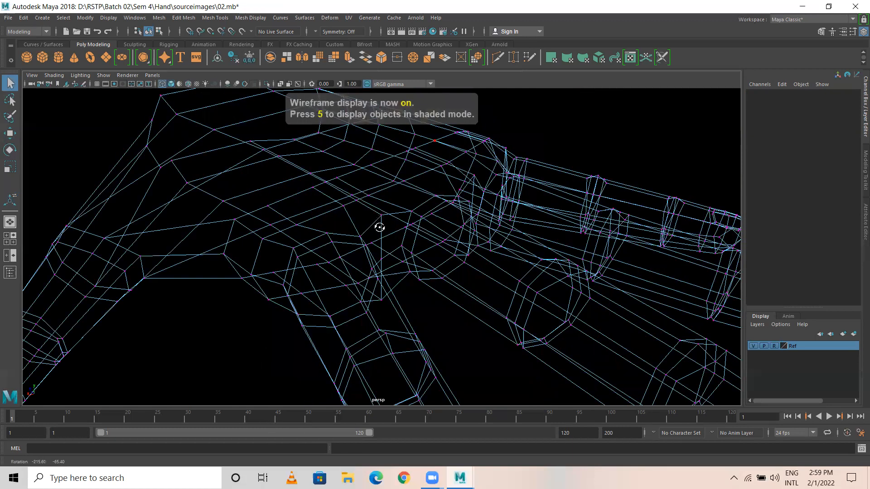
{"action": "left_click_drag", "start_coordinate": [380, 232], "coordinate": [419, 235], "text": "alt"}
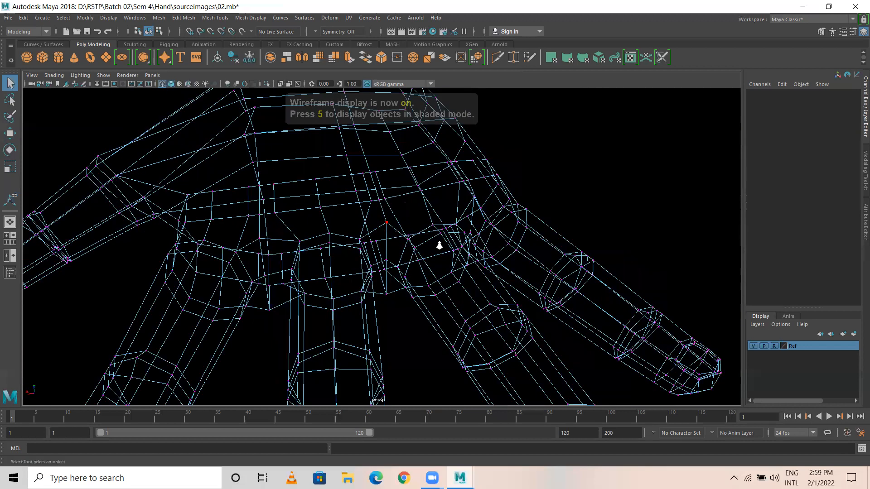
{"action": "key", "text": "5"}
{"action": "right_click_drag", "start_coordinate": [440, 245], "coordinate": [374, 291], "text": "alt"}
{"action": "middle_click_drag", "start_coordinate": [388, 222], "coordinate": [382, 226], "text": "alt"}
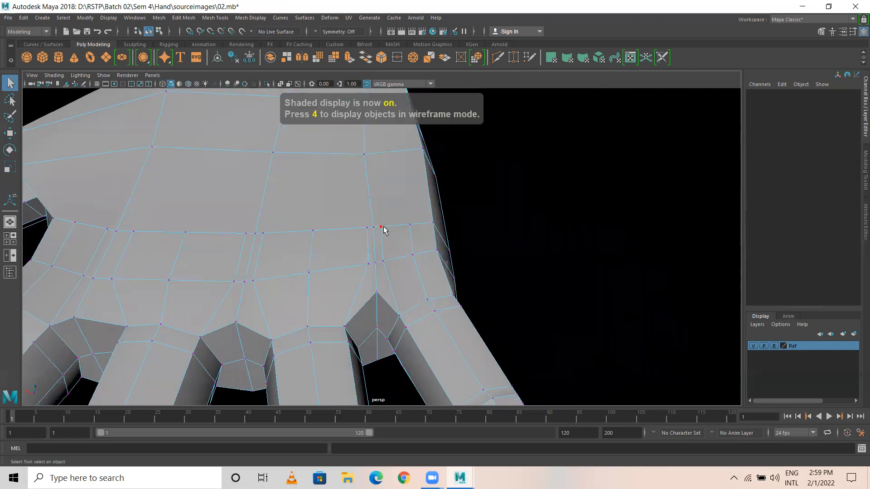
{"action": "key", "text": "4"}
{"action": "mouse_move", "coordinate": [387, 234]}
{"action": "left_mouse_down", "text": "alt"}
{"action": "mouse_move", "coordinate": [376, 233]}
{"action": "mouse_move", "coordinate": [380, 262]}
{"action": "left_mouse_up", "text": "alt"}
{"action": "key", "text": "5"}
{"action": "key", "text": "6"}
{"action": "mouse_move", "coordinate": [456, 285]}
{"action": "left_mouse_down", "text": "alt"}
{"action": "mouse_move", "coordinate": [335, 198]}
{"action": "mouse_move", "coordinate": [344, 199]}
{"action": "left_mouse_up", "text": "alt"}
Step: Merge the close palm vertex pair to its centre and select the next three close vertices
{"action": "key", "text": "w"}
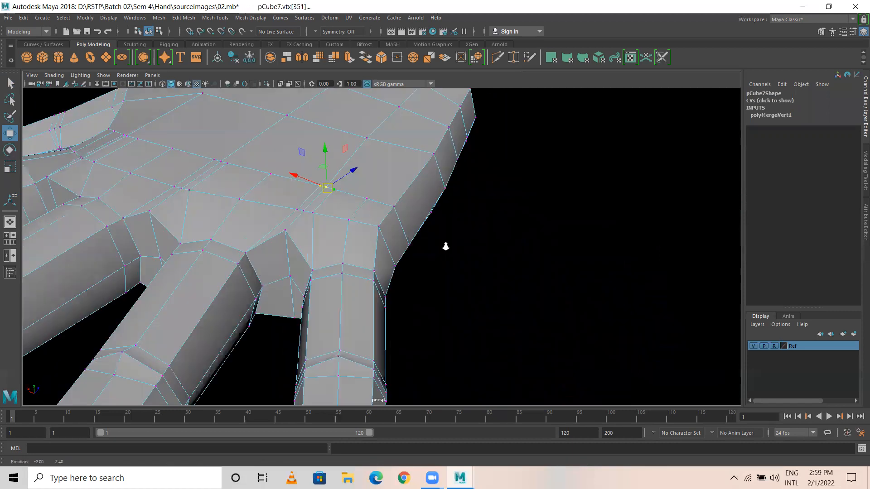
{"action": "left_click_drag", "start_coordinate": [446, 247], "coordinate": [447, 249], "text": "alt"}
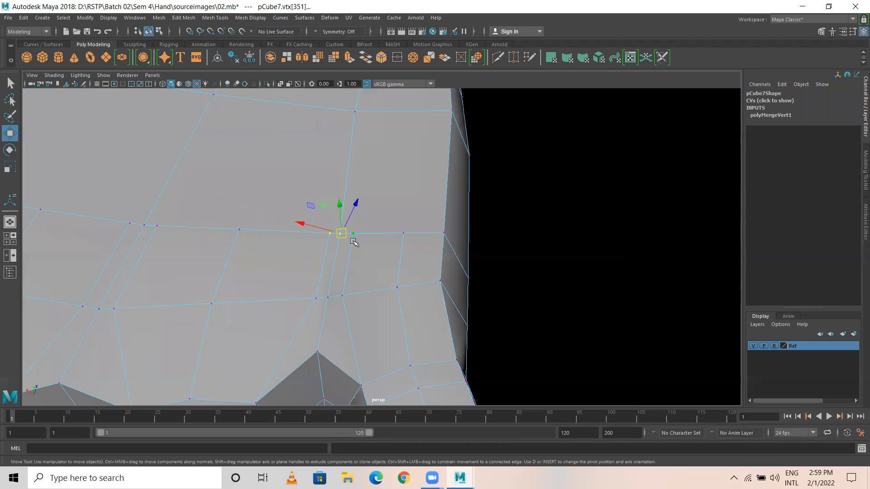
{"action": "right_click_drag", "start_coordinate": [344, 235], "coordinate": [345, 181], "text": "shift"}
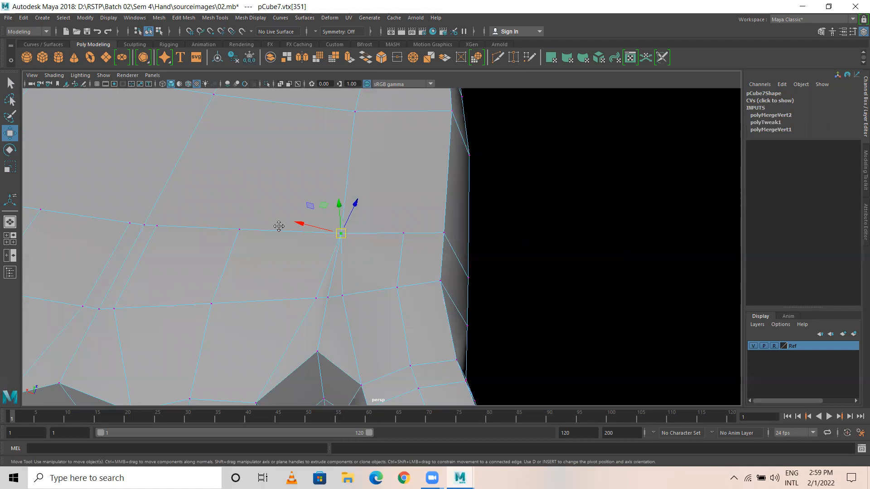
{"action": "middle_click_drag", "start_coordinate": [279, 226], "coordinate": [460, 221], "text": "alt"}
{"action": "left_click_drag", "start_coordinate": [403, 191], "coordinate": [451, 223]}
{"action": "left_click_drag", "start_coordinate": [479, 249], "coordinate": [417, 183], "text": "alt"}
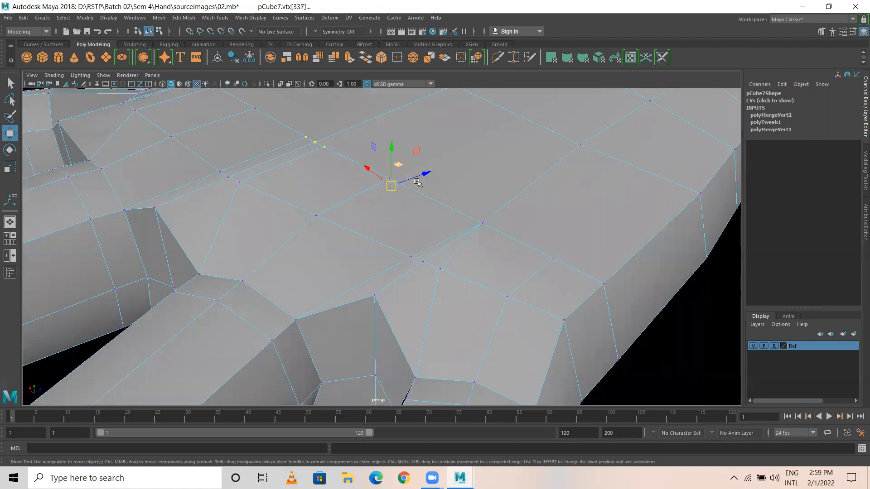
Step: Merge two more clusters of close palm vertices to their centres
{"action": "key", "text": "4"}
{"action": "left_click_drag", "start_coordinate": [357, 244], "coordinate": [474, 177]}
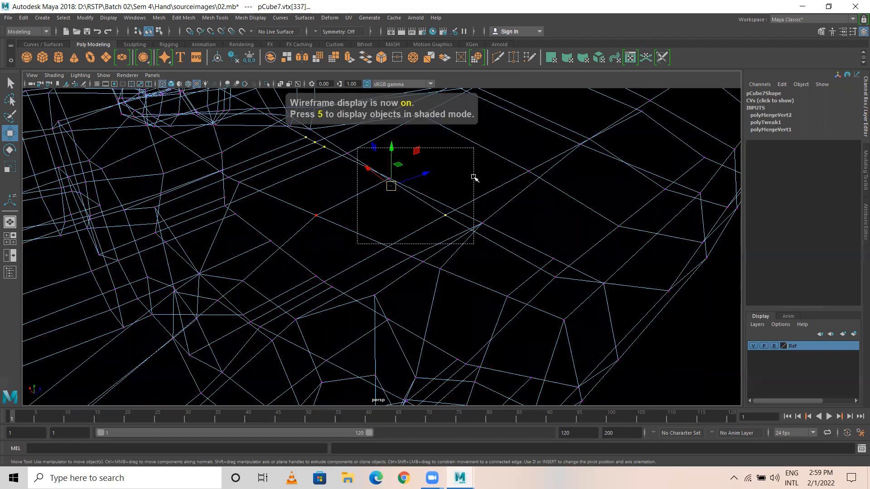
{"action": "key", "text": "5"}
{"action": "mouse_move", "coordinate": [407, 207]}
{"action": "left_mouse_down", "text": "alt"}
{"action": "mouse_move", "coordinate": [329, 192]}
{"action": "mouse_move", "coordinate": [402, 239]}
{"action": "left_mouse_up", "text": "alt"}
{"action": "right_click_drag", "start_coordinate": [399, 201], "coordinate": [399, 180], "text": "shift"}
{"action": "left_click", "coordinate": [332, 185]}
{"action": "left_click_drag", "start_coordinate": [334, 184], "coordinate": [421, 223]}
{"action": "right_click_drag", "start_coordinate": [380, 116], "coordinate": [372, 91], "text": "shift"}
Step: On the hand's other side, select three close palm vertices and merge them to centre
{"action": "scroll", "coordinate": [415, 274], "scroll_direction": "down", "scroll_amount": 5}
{"action": "left_click_drag", "start_coordinate": [415, 273], "coordinate": [384, 173], "text": "alt"}
{"action": "left_click_drag", "start_coordinate": [396, 220], "coordinate": [431, 334], "text": "alt"}
{"action": "scroll", "coordinate": [294, 247], "scroll_direction": "up", "scroll_amount": 3}
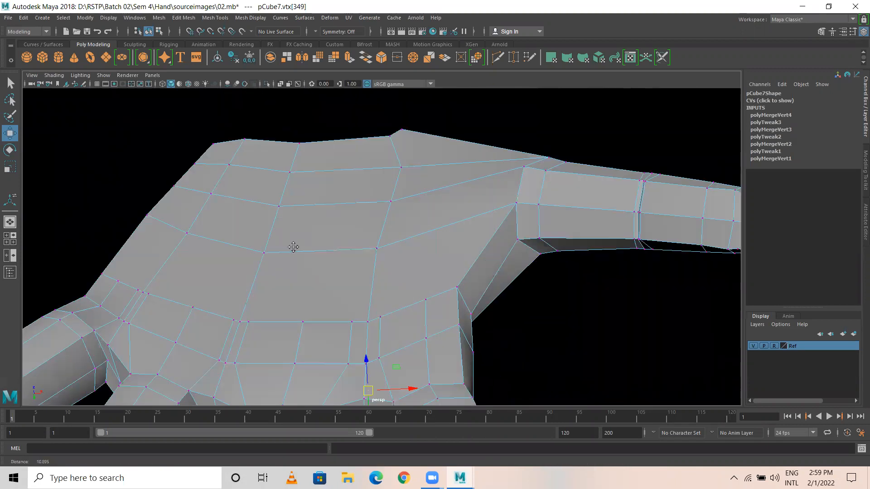
{"action": "scroll", "coordinate": [437, 274], "scroll_direction": "up", "scroll_amount": 3}
{"action": "left_click_drag", "start_coordinate": [377, 250], "coordinate": [440, 289]}
{"action": "left_click_drag", "start_coordinate": [437, 294], "coordinate": [428, 320], "text": "alt"}
{"action": "key", "text": "4"}
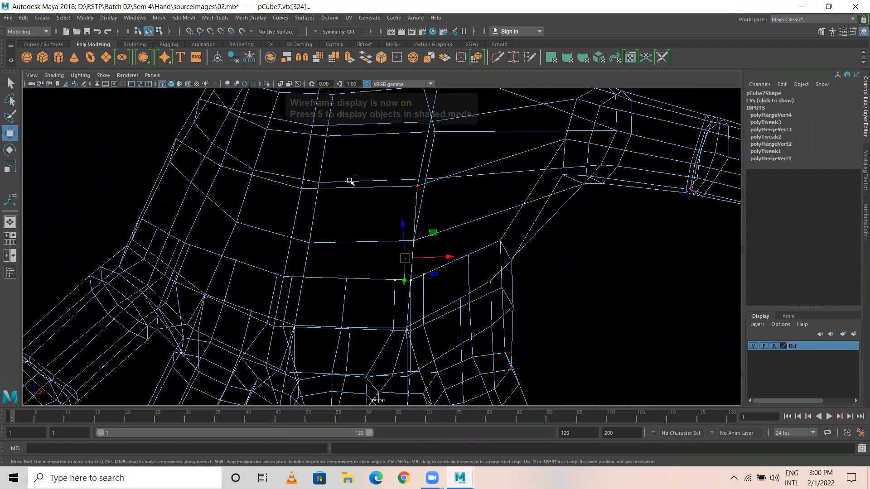
{"action": "left_click_drag", "start_coordinate": [319, 169], "coordinate": [463, 255], "text": "ctrl"}
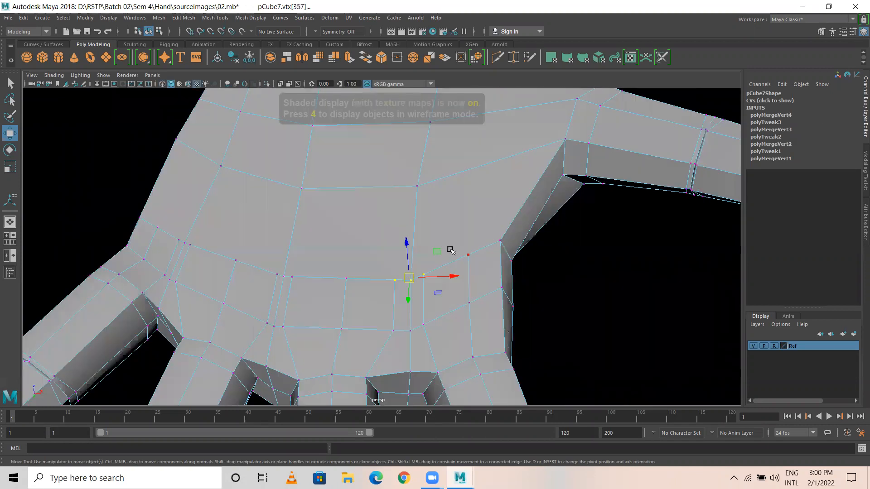
{"action": "key", "text": "6"}
{"action": "right_click_drag", "start_coordinate": [409, 280], "coordinate": [393, 200], "text": "shift"}
Step: Merge another three nearby palm vertices into one and select the next cluster
{"action": "middle_click_drag", "start_coordinate": [268, 270], "coordinate": [351, 250], "text": "alt"}
{"action": "left_click_drag", "start_coordinate": [351, 252], "coordinate": [393, 268]}
{"action": "key", "text": "4"}
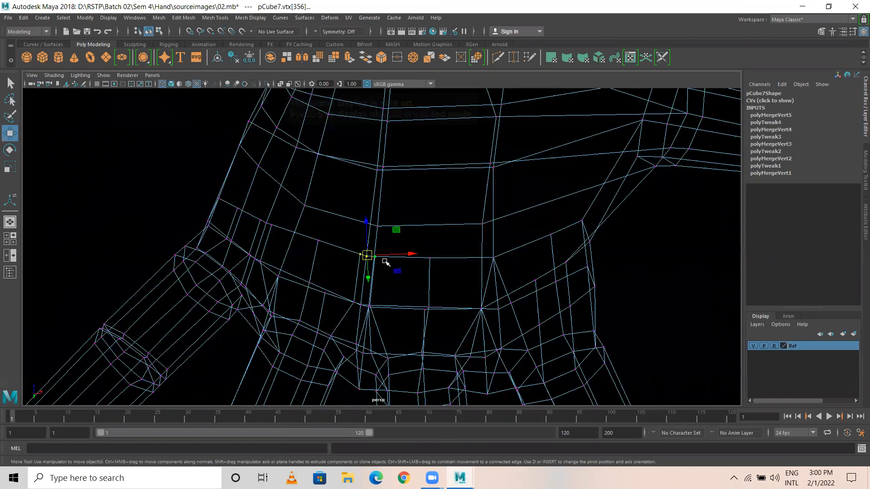
{"action": "right_click_drag", "start_coordinate": [368, 254], "coordinate": [361, 195], "text": "shift"}
{"action": "middle_click_drag", "start_coordinate": [317, 244], "coordinate": [430, 265], "text": "alt"}
{"action": "left_click_drag", "start_coordinate": [380, 237], "coordinate": [403, 259]}
Step: Merge the last palm vertex cluster to its centre in shaded display
{"action": "key", "text": "5"}
{"action": "right_click_drag", "start_coordinate": [391, 218], "coordinate": [388, 198], "text": "shift"}
{"action": "left_click", "coordinate": [309, 185]}
Step: Switch to edge mode and delete the first stray edge crossing the palm
{"action": "middle_click_drag", "start_coordinate": [392, 272], "coordinate": [369, 260], "text": "alt"}
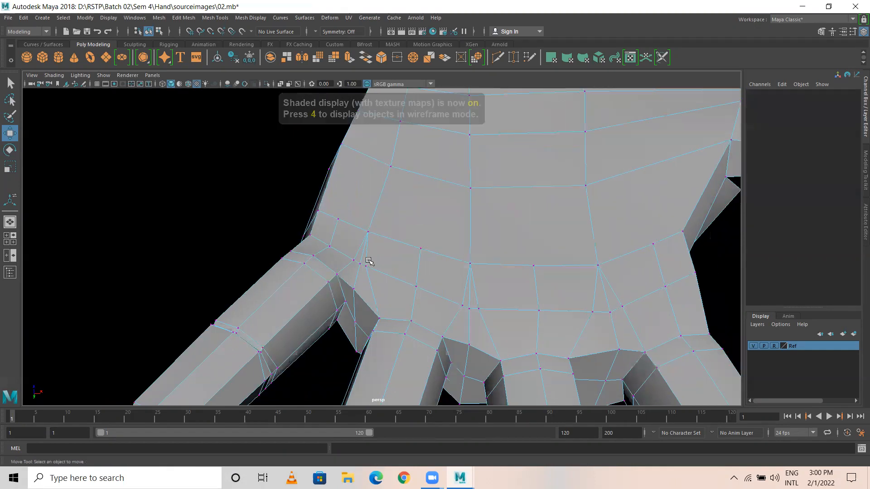
{"action": "right_click_drag", "start_coordinate": [369, 261], "coordinate": [465, 284], "text": "alt"}
{"action": "scroll", "coordinate": [355, 273], "scroll_direction": "up", "scroll_amount": 3}
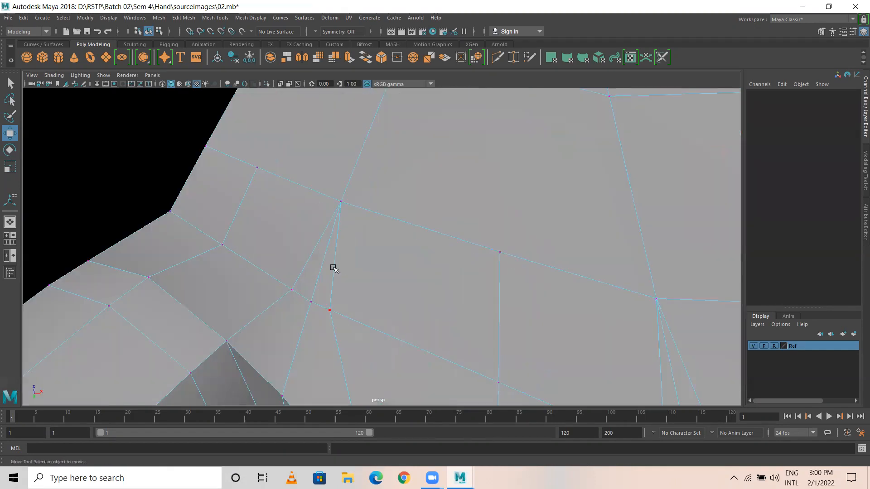
{"action": "right_click_drag", "start_coordinate": [323, 264], "coordinate": [317, 194]}
{"action": "left_click", "coordinate": [321, 268]}
{"action": "right_click_drag", "start_coordinate": [321, 268], "coordinate": [289, 286], "text": "shift"}
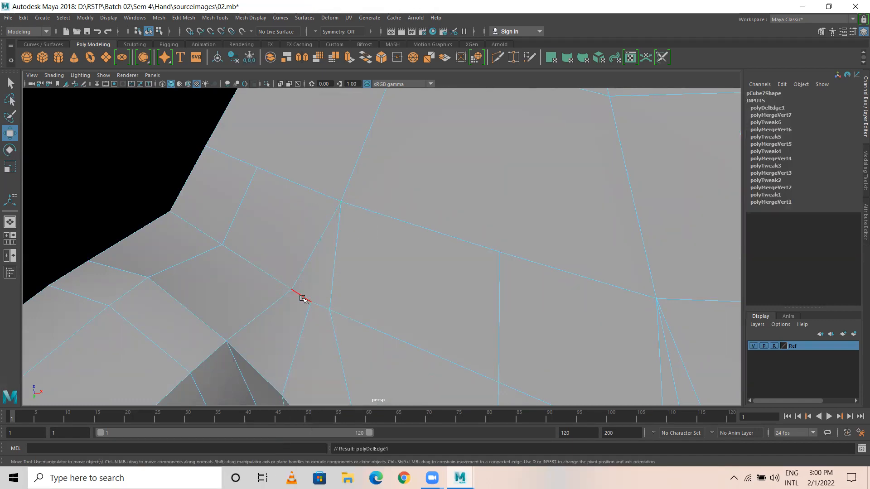
Step: Delete two more stray edges, including a vertical one on the palm
{"action": "scroll", "coordinate": [369, 283], "scroll_direction": "up", "scroll_amount": 5}
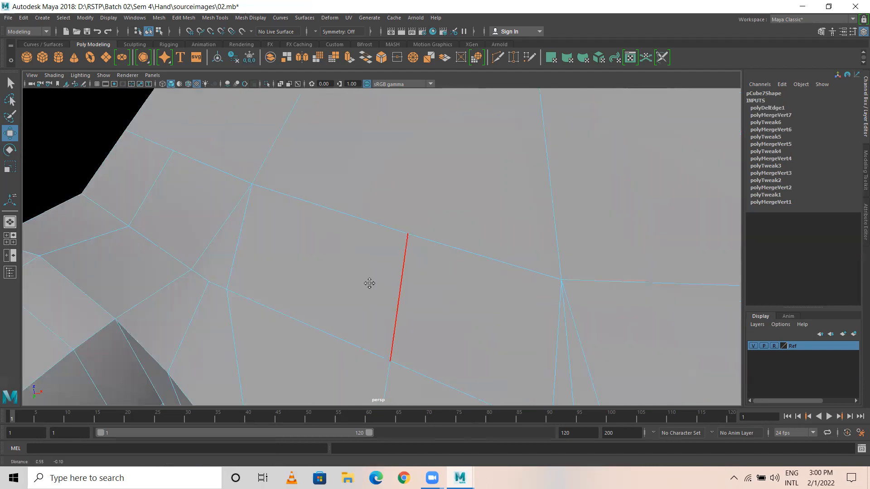
{"action": "scroll", "coordinate": [399, 281], "scroll_direction": "down", "scroll_amount": 3}
{"action": "left_click", "coordinate": [367, 230]}
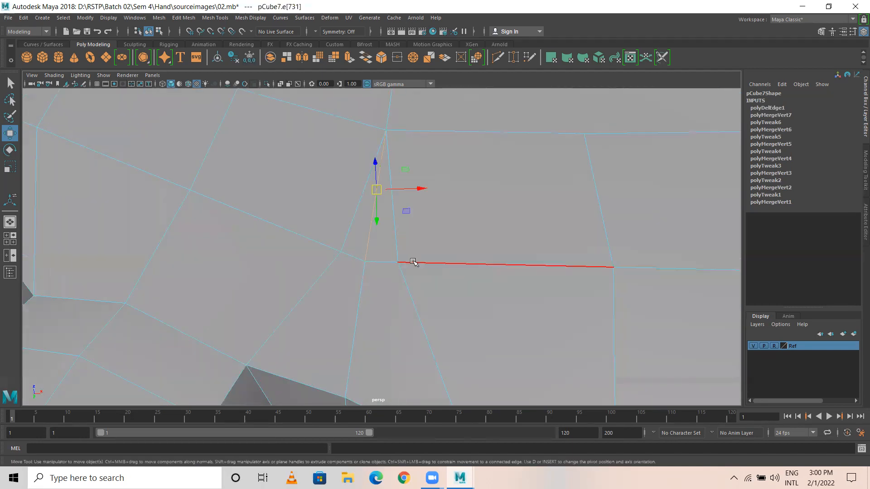
{"action": "scroll", "coordinate": [394, 277], "scroll_direction": "down", "scroll_amount": 4}
{"action": "middle_click_drag", "start_coordinate": [380, 292], "coordinate": [294, 301], "text": "alt"}
{"action": "left_click", "coordinate": [393, 284], "text": "shift"}
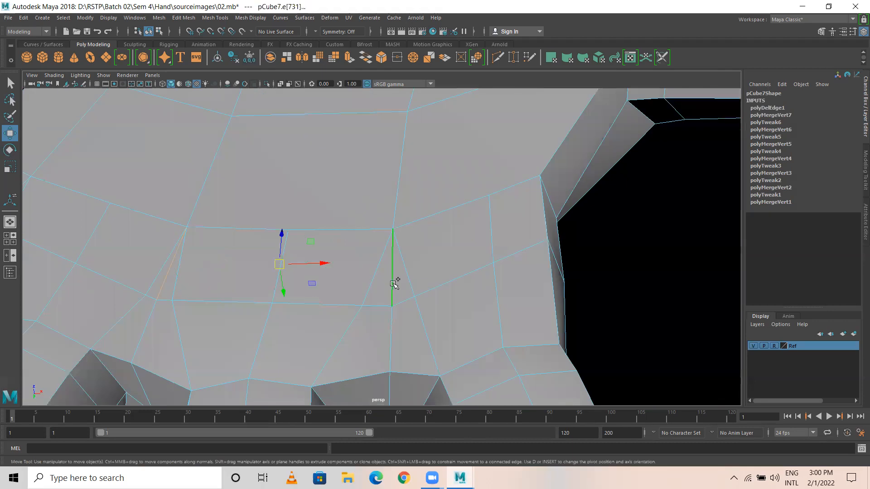
{"action": "right_click_drag", "start_coordinate": [394, 284], "coordinate": [163, 301], "text": "shift"}
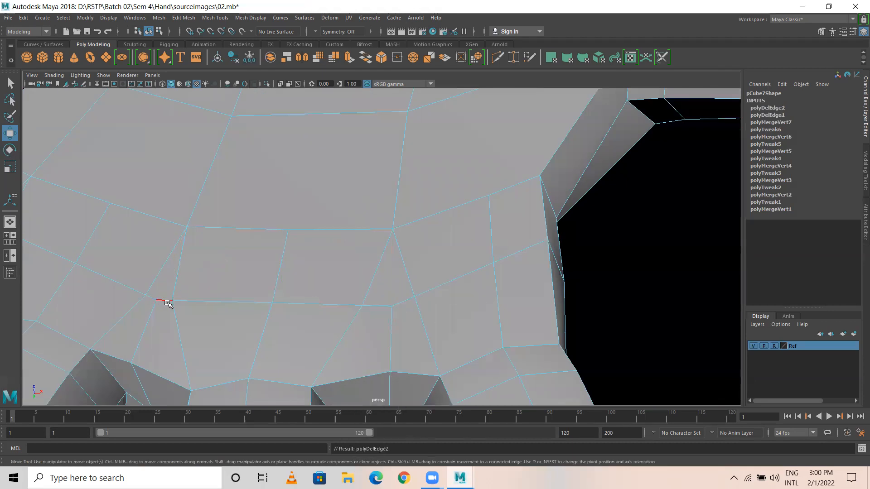
Step: Delete three further stray palm edges, then return to vertex editing
{"action": "scroll", "coordinate": [418, 299], "scroll_direction": "down", "scroll_amount": 3}
{"action": "left_click_drag", "start_coordinate": [418, 296], "coordinate": [419, 325], "text": "alt"}
{"action": "left_click_drag", "start_coordinate": [565, 343], "coordinate": [435, 276], "text": "alt"}
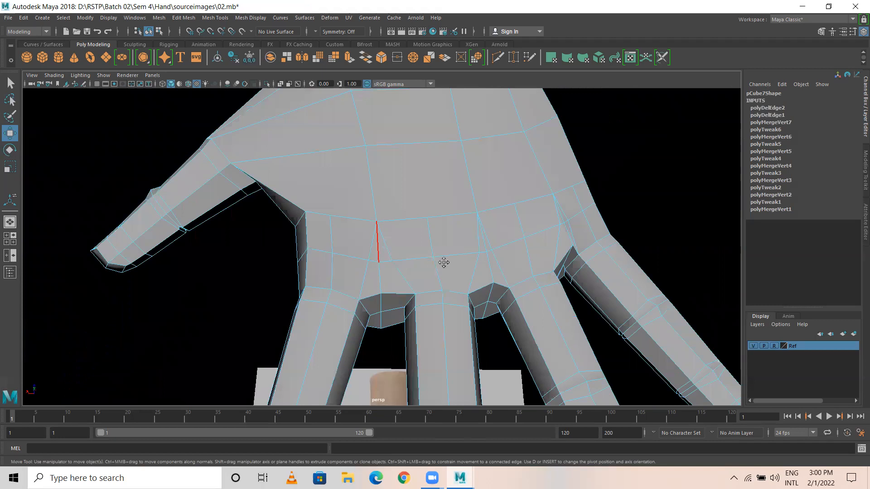
{"action": "middle_click_drag", "start_coordinate": [392, 262], "coordinate": [302, 273], "text": "alt"}
{"action": "left_click", "coordinate": [286, 254]}
{"action": "left_click", "coordinate": [393, 254], "text": "shift"}
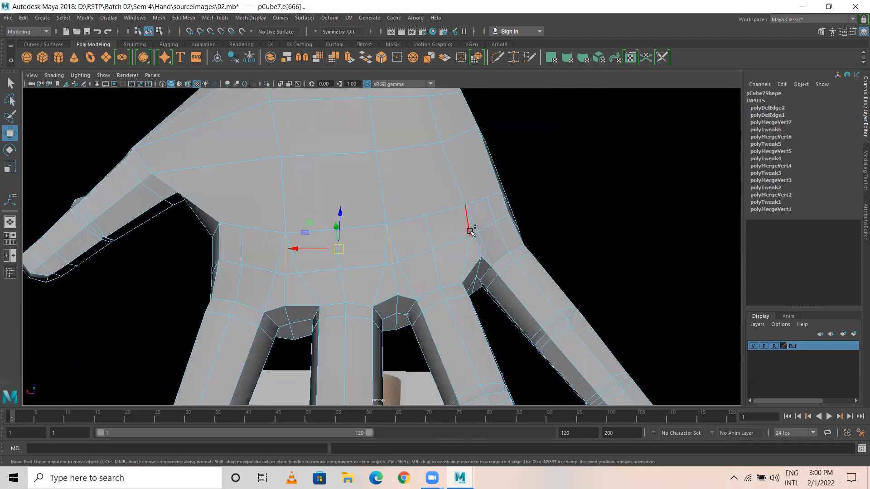
{"action": "left_click", "coordinate": [474, 228], "text": "shift"}
{"action": "right_click_drag", "start_coordinate": [434, 244], "coordinate": [401, 239], "text": "shift"}
{"action": "right_click_drag", "start_coordinate": [282, 227], "coordinate": [234, 219]}
{"action": "left_click_drag", "start_coordinate": [235, 222], "coordinate": [240, 113], "text": "alt"}
Step: Insert the first three edge loops across the palm with Mesh Tools > Insert Edge Loop
{"action": "left_click", "coordinate": [184, 18]}
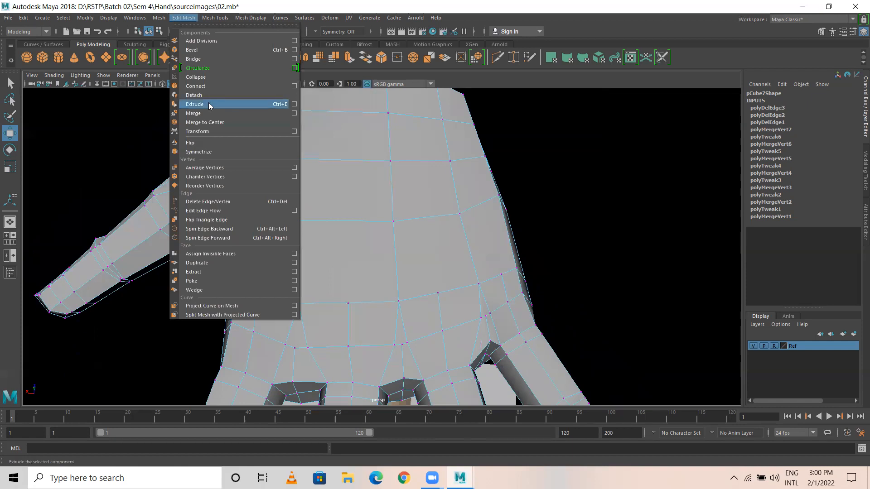
{"action": "mouse_move", "coordinate": [214, 18]}
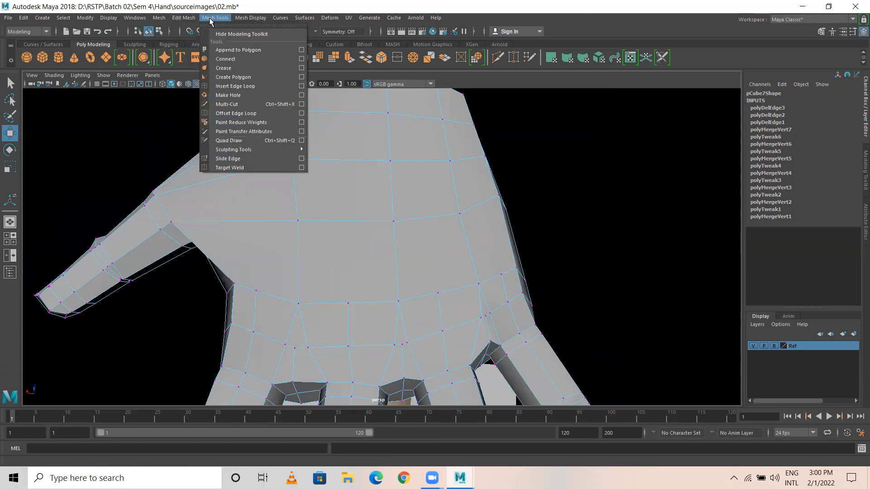
{"action": "left_click", "coordinate": [240, 86]}
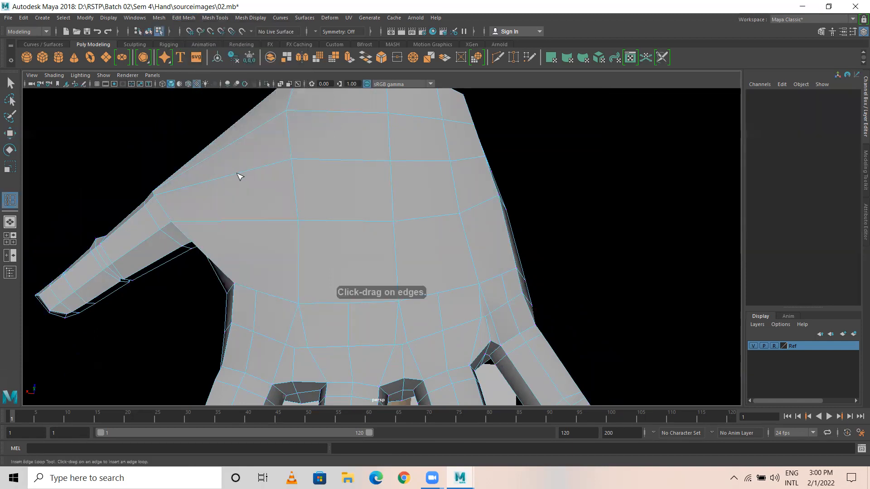
{"action": "left_click", "coordinate": [225, 171]}
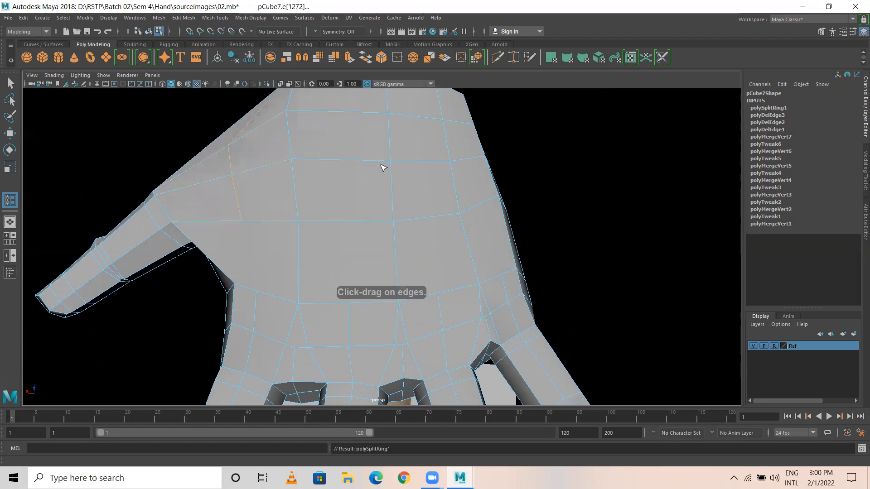
{"action": "middle_click_drag", "start_coordinate": [364, 176], "coordinate": [300, 180], "text": "alt"}
{"action": "left_click", "coordinate": [285, 169]}
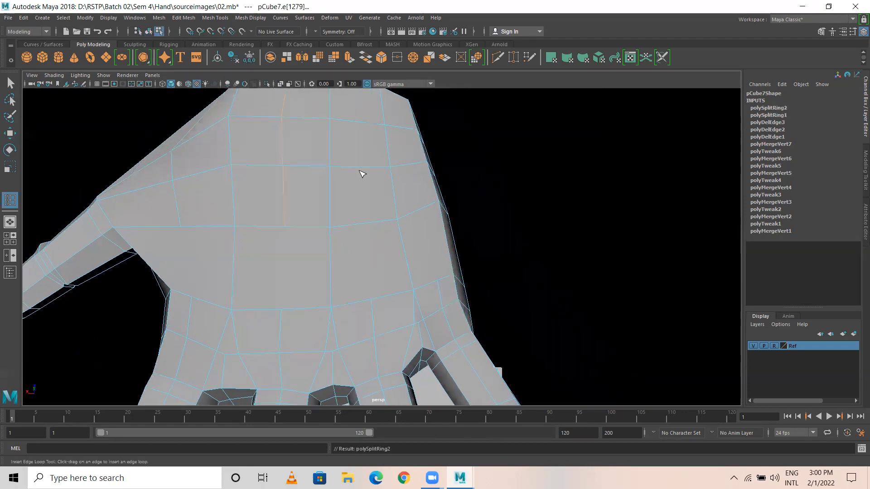
{"action": "left_click_drag", "start_coordinate": [362, 170], "coordinate": [408, 166]}
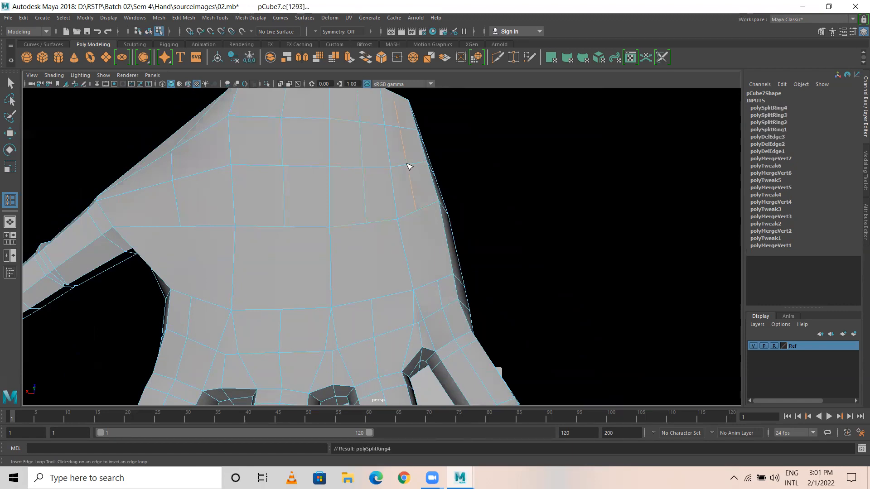
Step: Insert four more edge loops across the palm, from its left edge to the right
{"action": "key", "text": "w"}
{"action": "left_click_drag", "start_coordinate": [390, 285], "coordinate": [348, 136], "text": "alt"}
{"action": "left_click_drag", "start_coordinate": [369, 171], "coordinate": [355, 101], "text": "alt"}
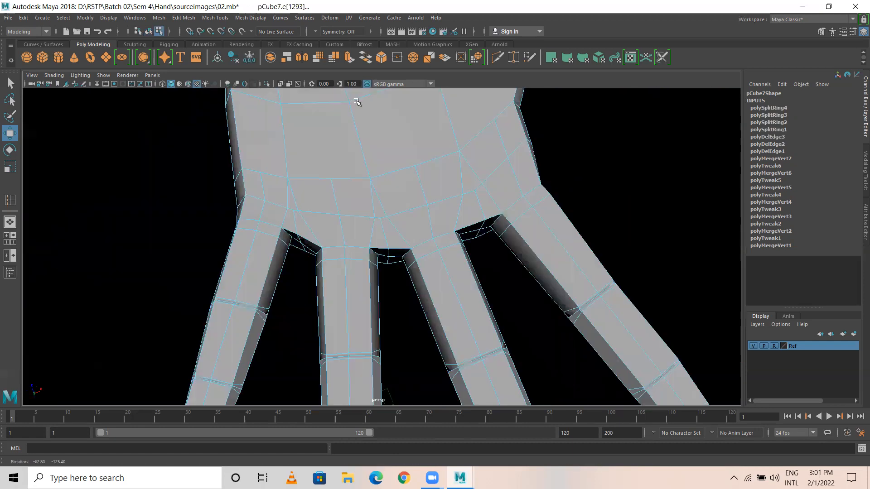
{"action": "left_click_drag", "start_coordinate": [326, 230], "coordinate": [265, 178], "text": "alt"}
{"action": "key", "text": "y"}
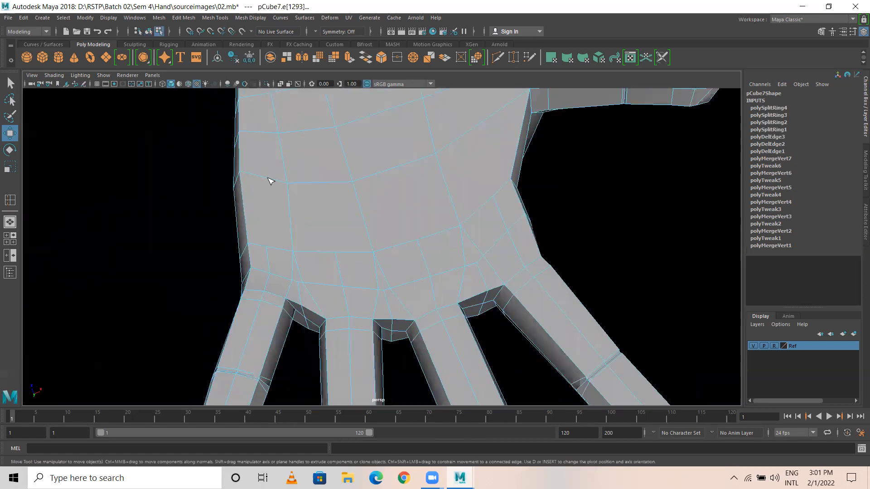
{"action": "left_click", "coordinate": [266, 180]}
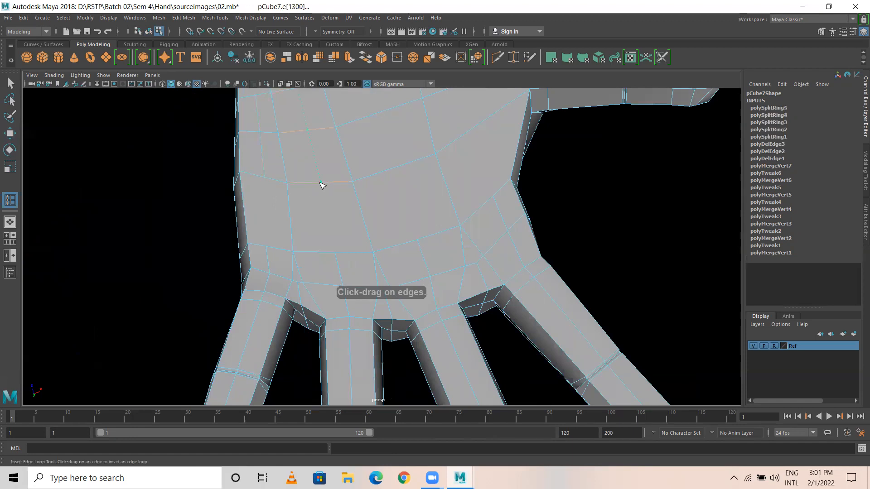
{"action": "left_click", "coordinate": [352, 181]}
{"action": "left_click", "coordinate": [398, 175]}
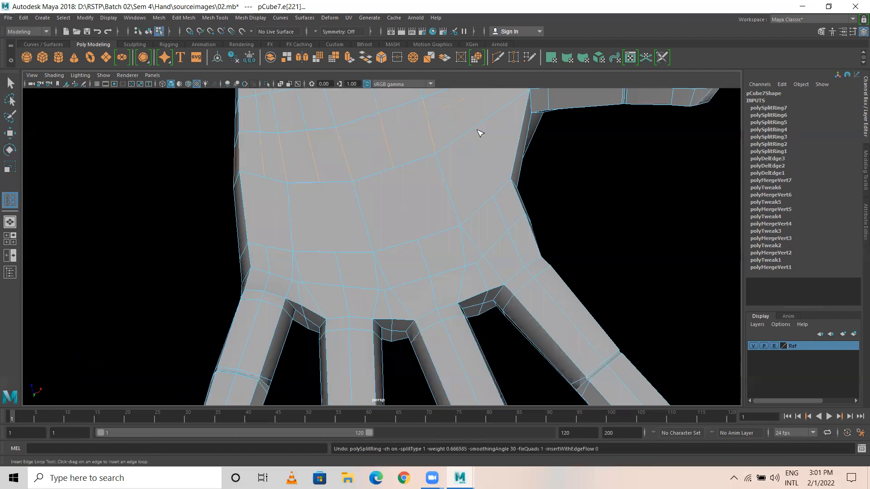
{"action": "left_click", "coordinate": [479, 131]}
{"action": "scroll", "coordinate": [484, 167], "scroll_direction": "down", "scroll_amount": 5}
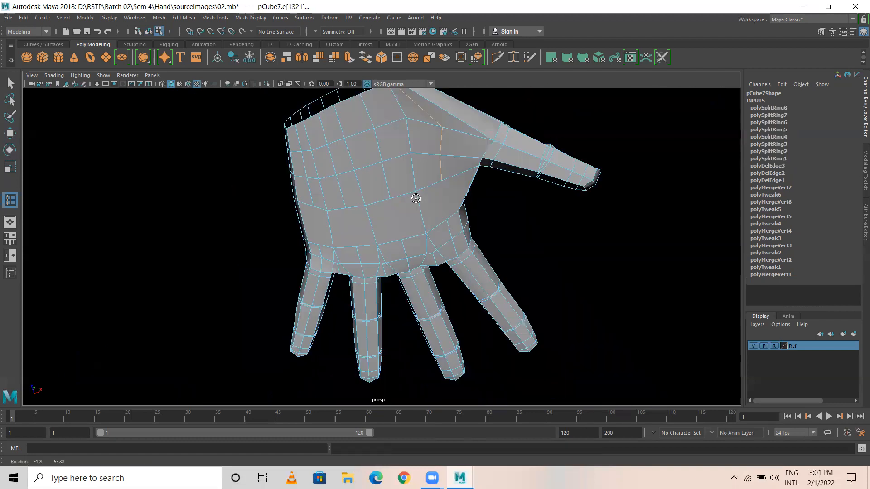
{"action": "left_click_drag", "start_coordinate": [421, 241], "coordinate": [499, 291], "text": "alt"}
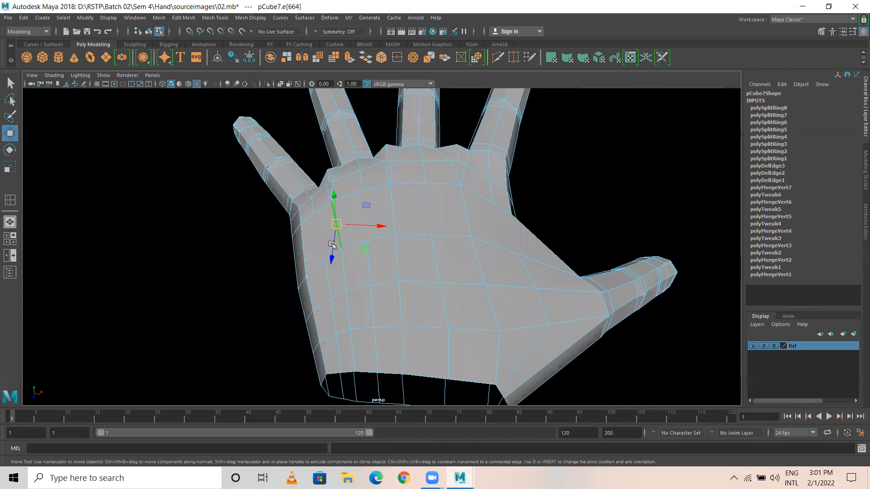
Step: Switch the hand to vertex mode and select a vertex on the palm underside
{"action": "right_click_drag", "start_coordinate": [330, 219], "coordinate": [274, 223]}
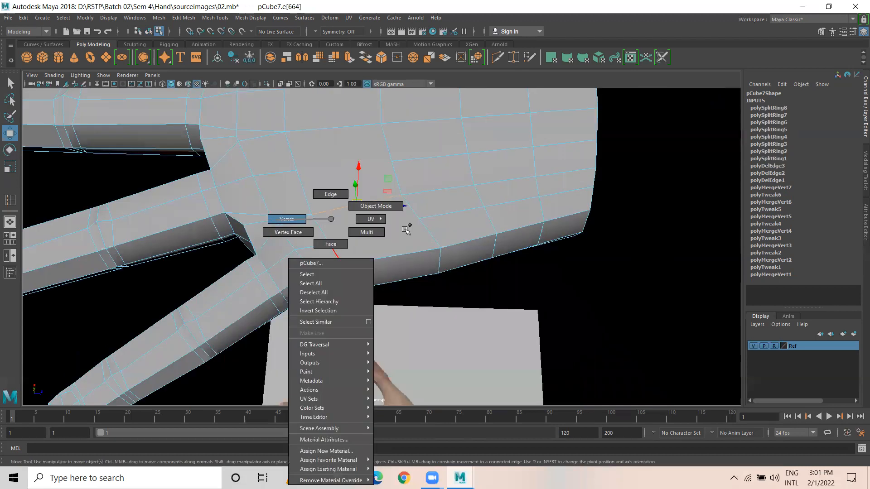
{"action": "right_click_drag", "start_coordinate": [417, 220], "coordinate": [389, 229]}
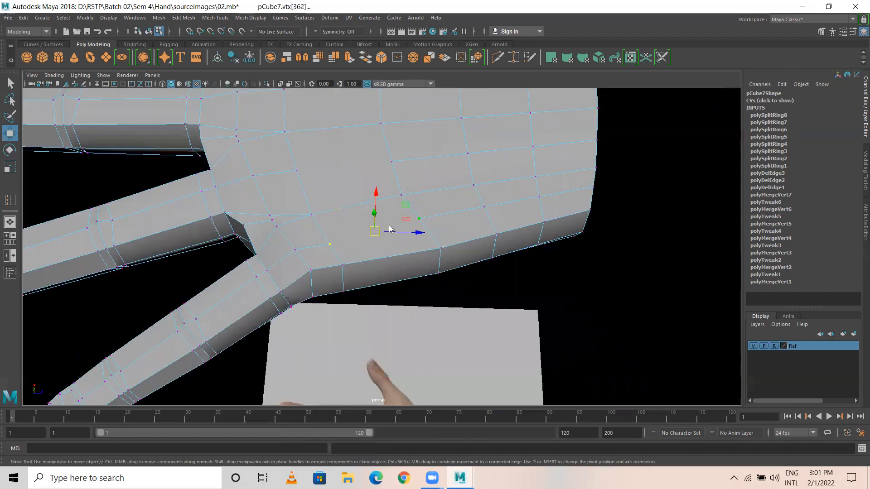
{"action": "right_click", "coordinate": [389, 229], "text": "shift"}
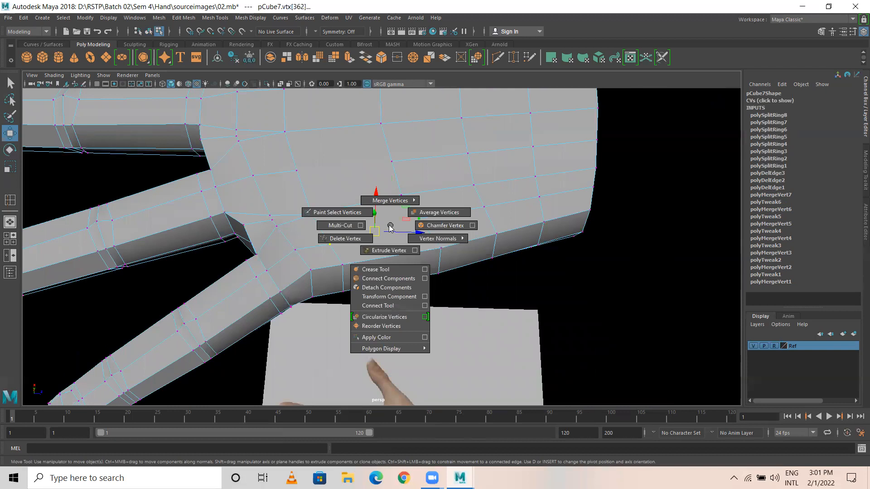
{"action": "left_click", "coordinate": [433, 212]}
{"action": "left_click", "coordinate": [419, 219]}
{"action": "right_click_drag", "start_coordinate": [378, 182], "coordinate": [410, 168]}
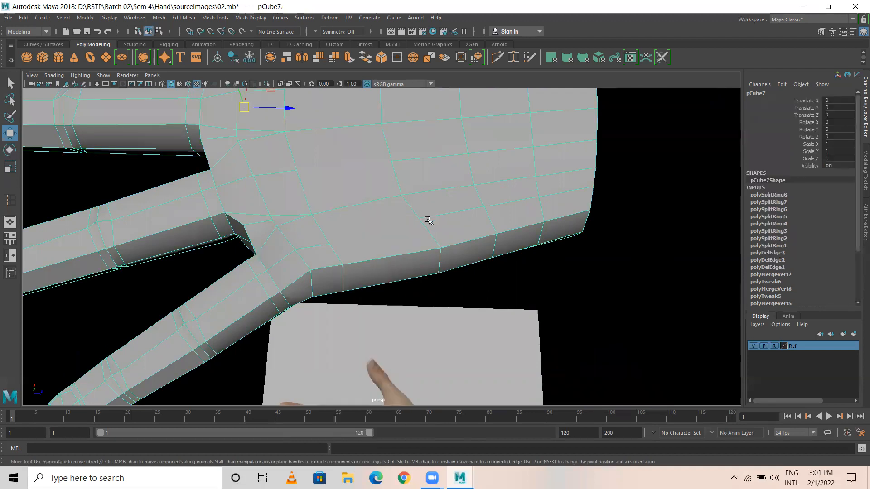
Step: Use Mesh Tools > Connect to join two palm-underside vertices with a new edge
{"action": "right_click", "coordinate": [381, 219]}
{"action": "right_click_drag", "start_coordinate": [421, 219], "coordinate": [381, 219]}
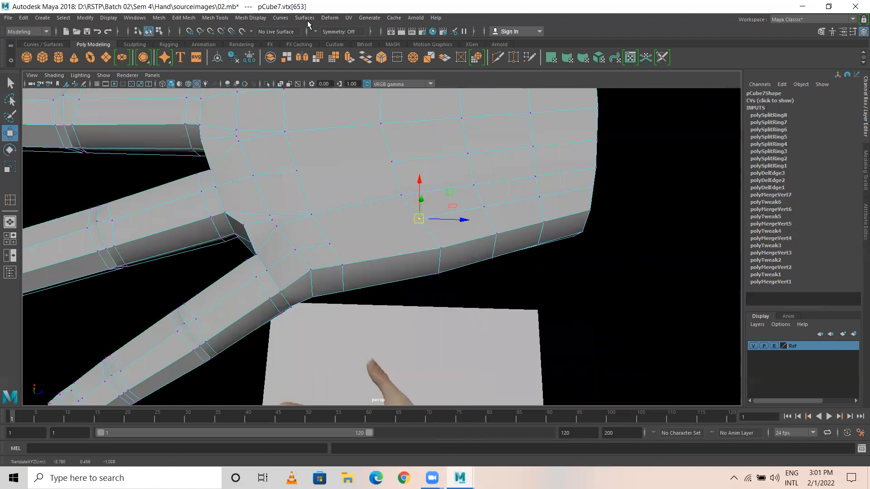
{"action": "left_click", "coordinate": [216, 18]}
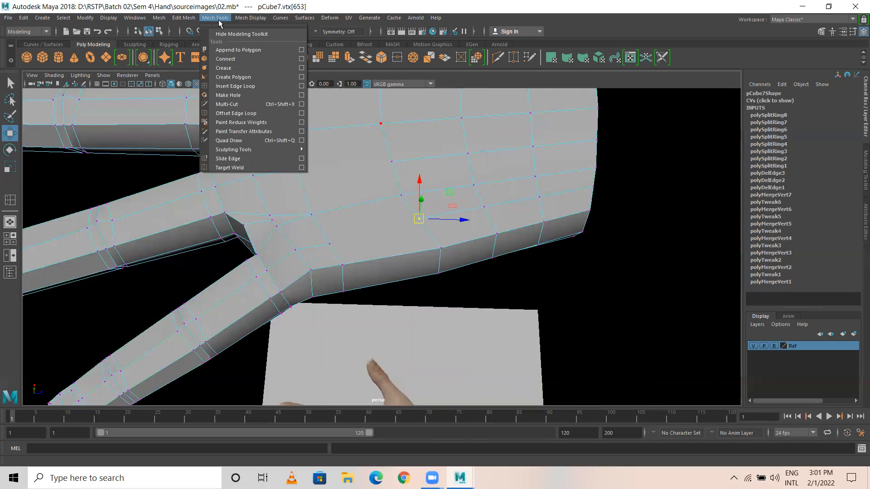
{"action": "left_click", "coordinate": [233, 60]}
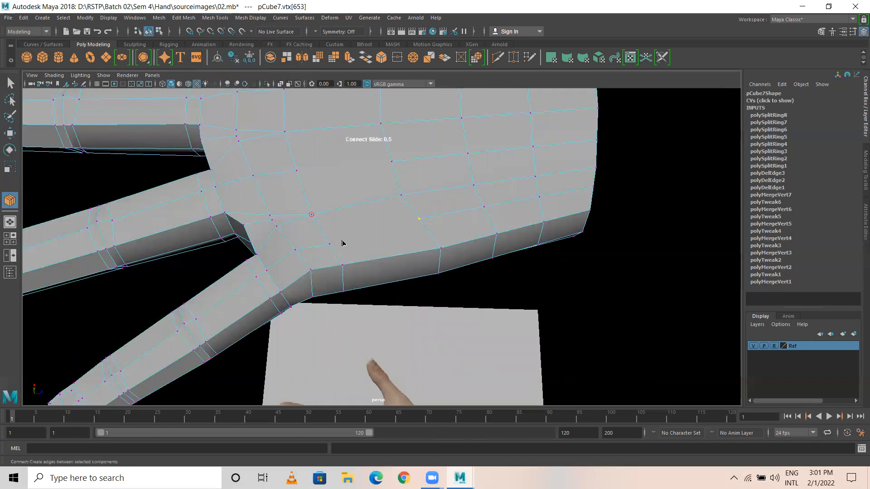
{"action": "left_click", "coordinate": [418, 220]}
{"action": "left_click", "coordinate": [329, 245]}
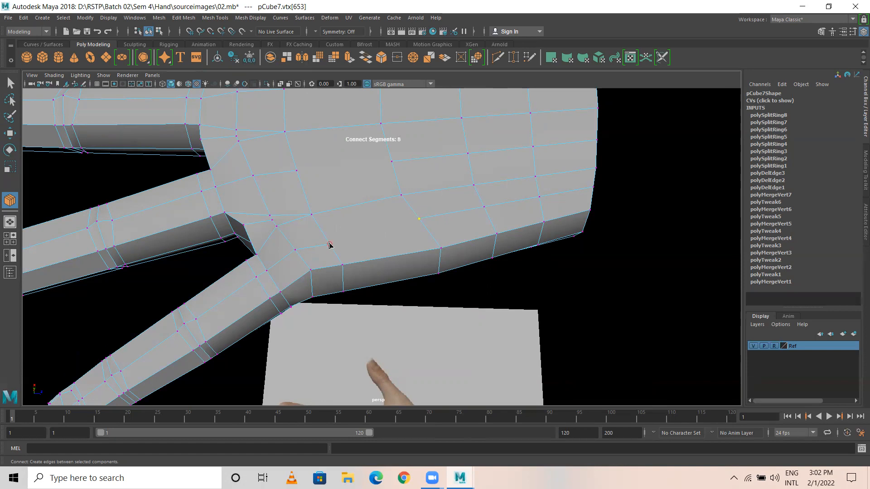
Step: Apply Edit Edge Flow to the palm's centre edge, then undo it
{"action": "key", "text": "w"}
{"action": "left_click", "coordinate": [419, 219]}
{"action": "left_click_drag", "start_coordinate": [421, 229], "coordinate": [363, 202], "text": "alt"}
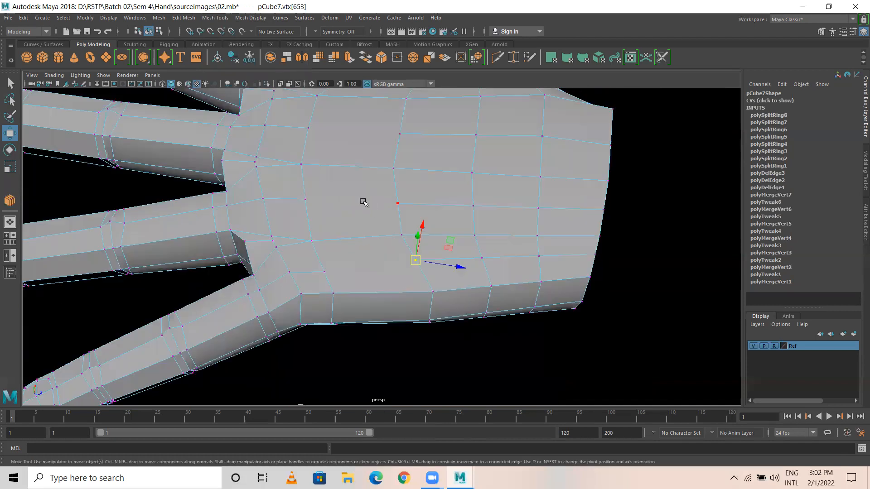
{"action": "right_click", "coordinate": [357, 199], "text": "shift"}
{"action": "right_click_drag", "start_coordinate": [357, 199], "coordinate": [353, 149]}
{"action": "left_click", "coordinate": [412, 253]}
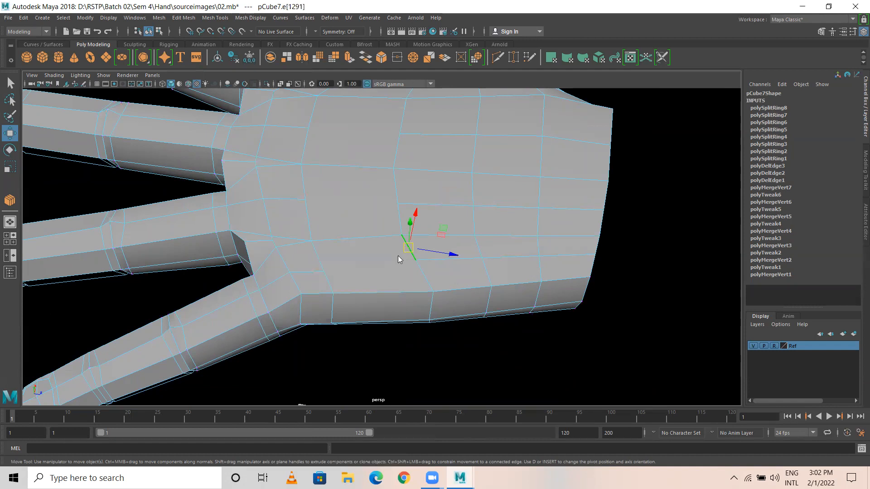
{"action": "right_click", "coordinate": [398, 256], "text": "shift"}
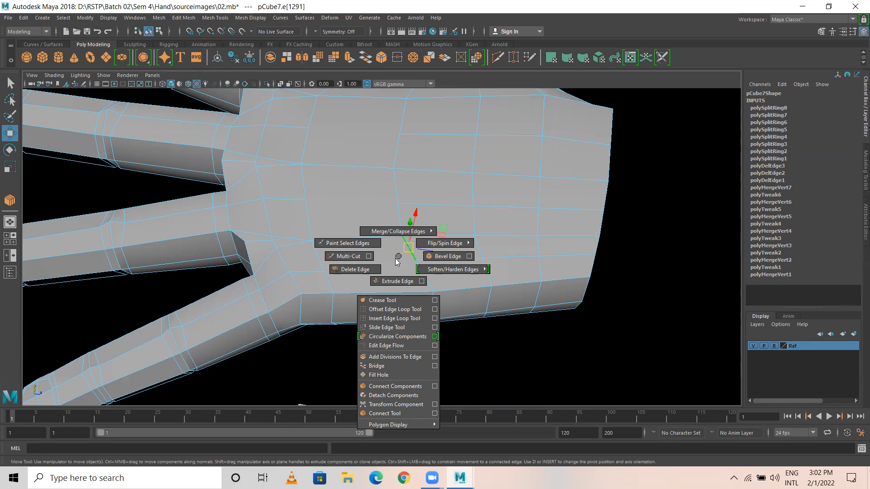
{"action": "right_click_drag", "start_coordinate": [386, 295], "coordinate": [386, 345]}
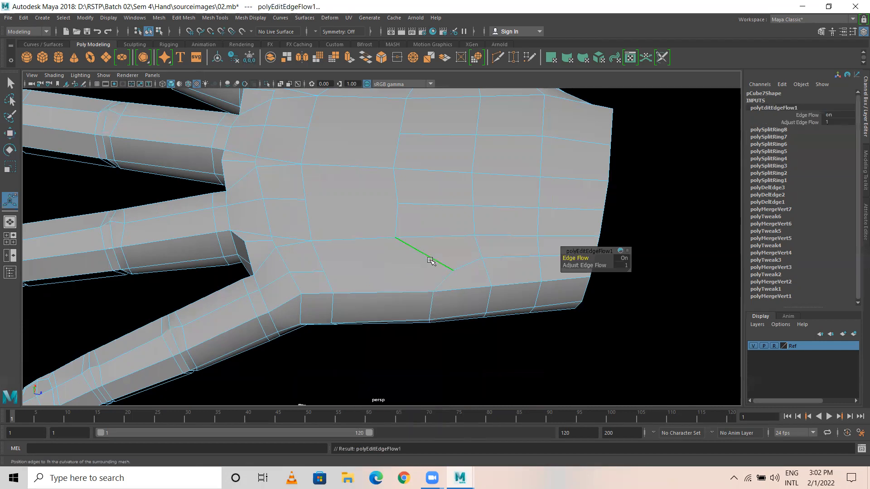
{"action": "key", "text": "ctrl+z"}
Step: Select a lower palm edge and bring up the mesh-editing commands
{"action": "right_click_drag", "start_coordinate": [415, 220], "coordinate": [420, 193]}
{"action": "left_click", "coordinate": [417, 260]}
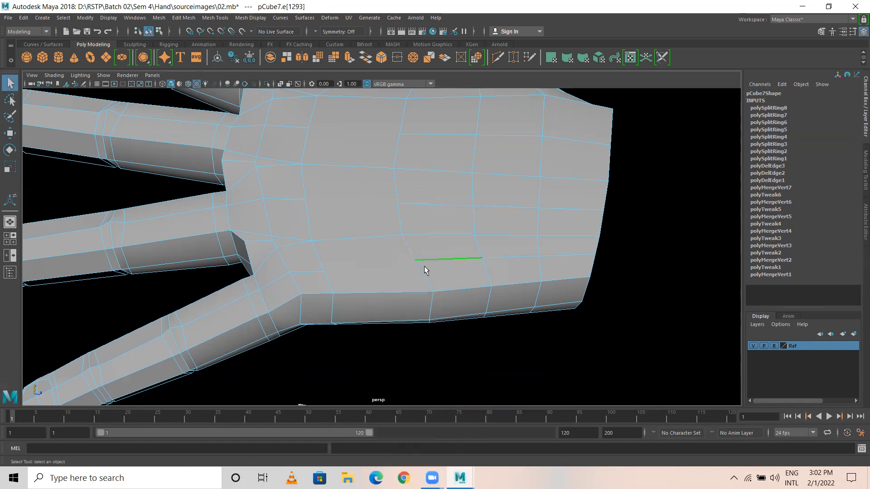
{"action": "left_click_drag", "start_coordinate": [365, 267], "coordinate": [458, 271], "text": "alt"}
{"action": "scroll", "coordinate": [243, 251], "scroll_direction": "up", "scroll_amount": 3}
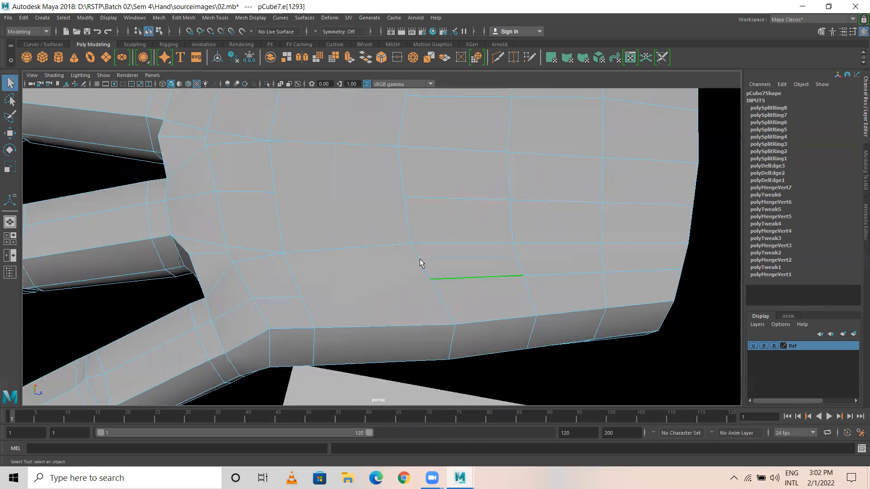
{"action": "left_click", "coordinate": [214, 19]}
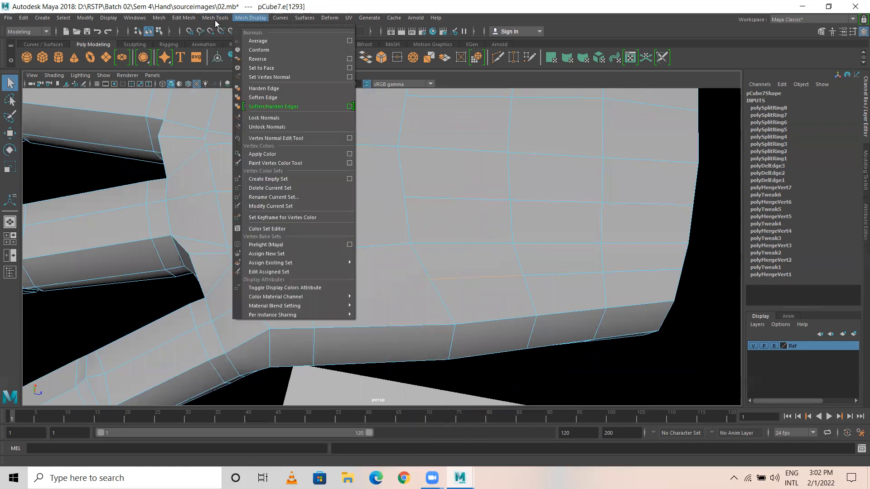
{"action": "mouse_move", "coordinate": [186, 20]}
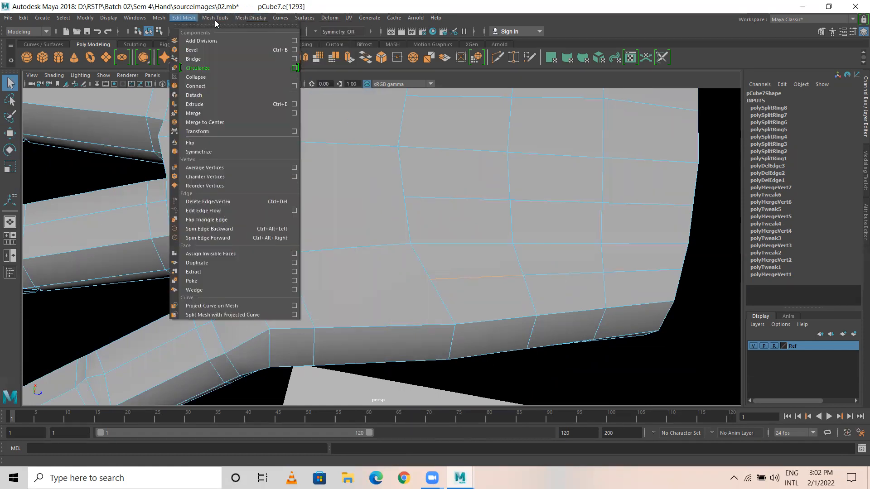
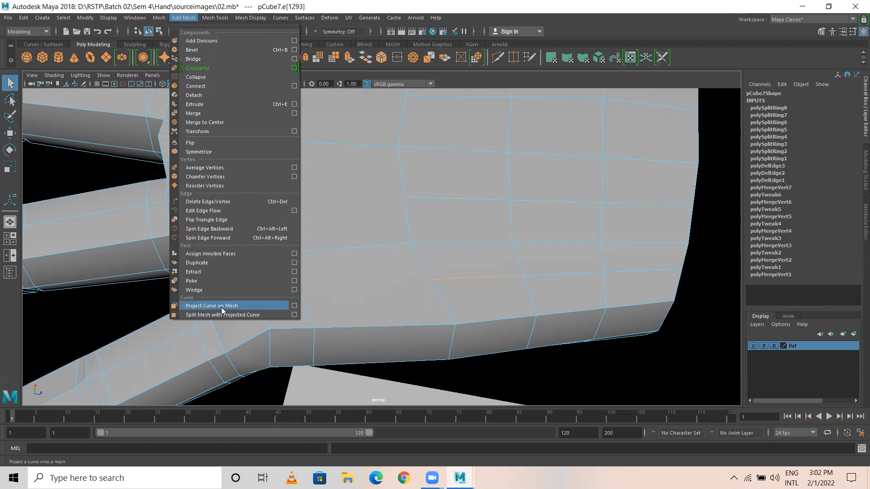
Step: Try Bridge on the palm selection twice, reselecting the vertical palm edge between attempts
{"action": "left_click", "coordinate": [195, 59]}
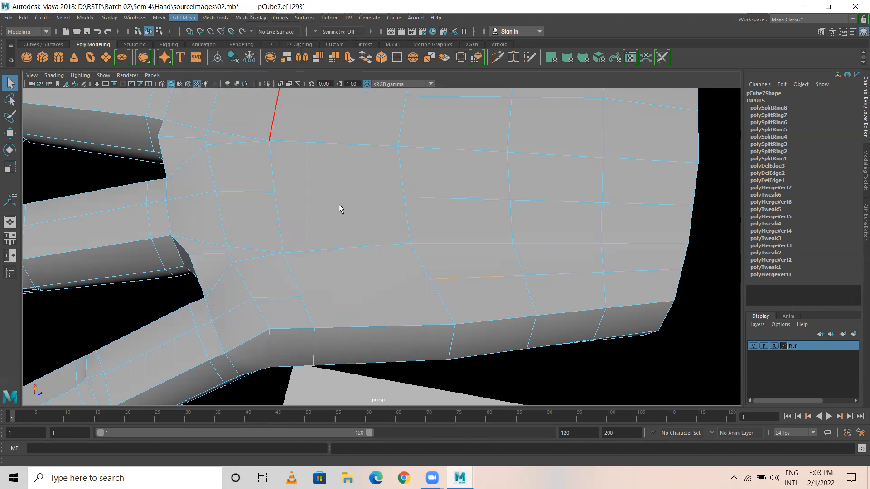
{"action": "left_click", "coordinate": [405, 200]}
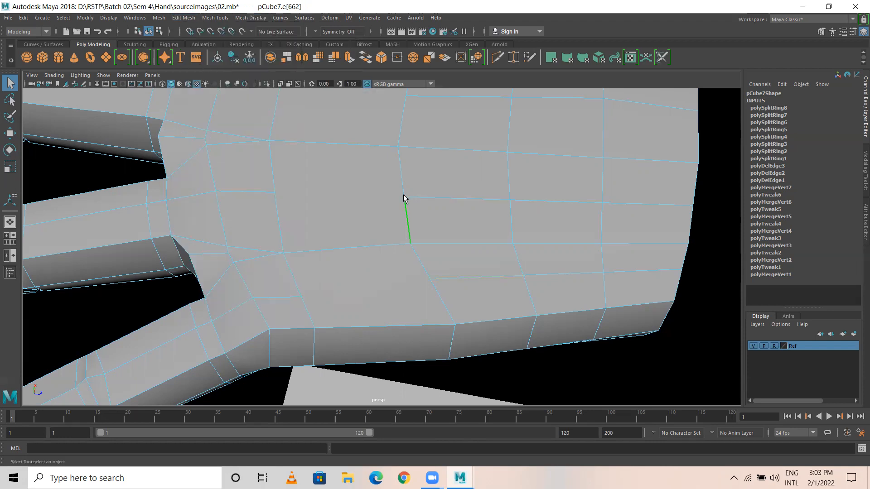
{"action": "right_click_drag", "start_coordinate": [404, 194], "coordinate": [337, 186]}
{"action": "left_click", "coordinate": [406, 200]}
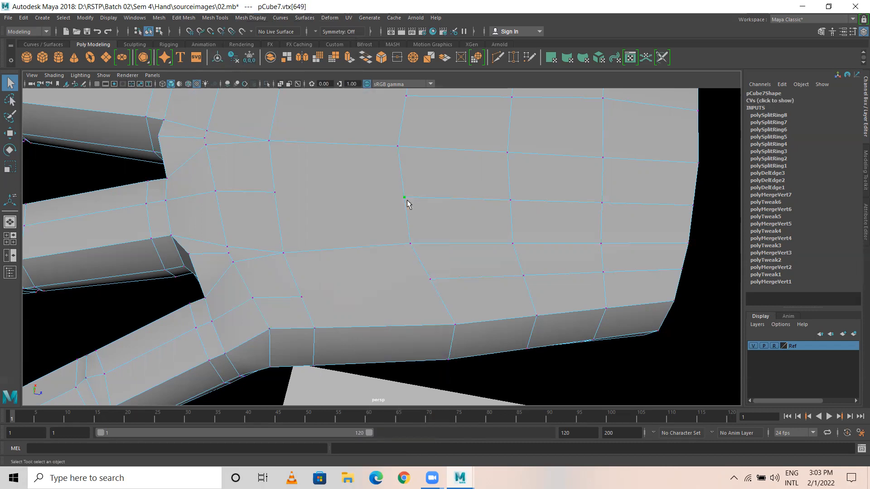
{"action": "left_click", "coordinate": [189, 18]}
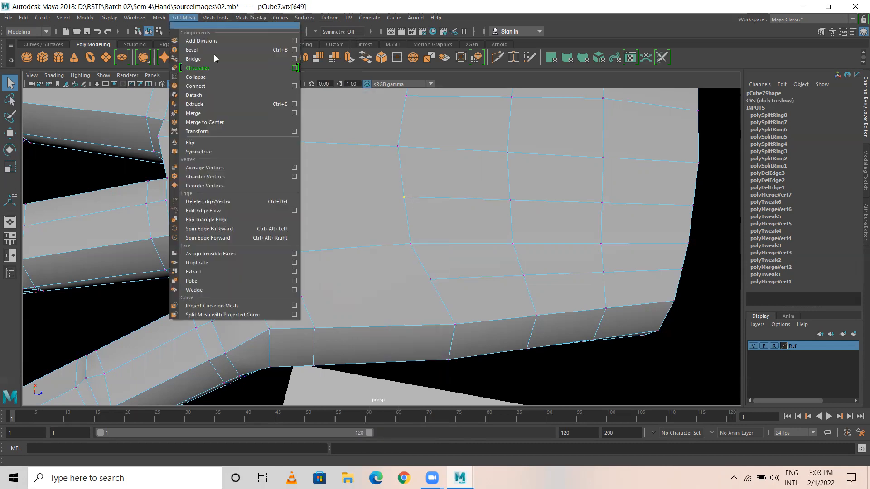
{"action": "left_click", "coordinate": [213, 59]}
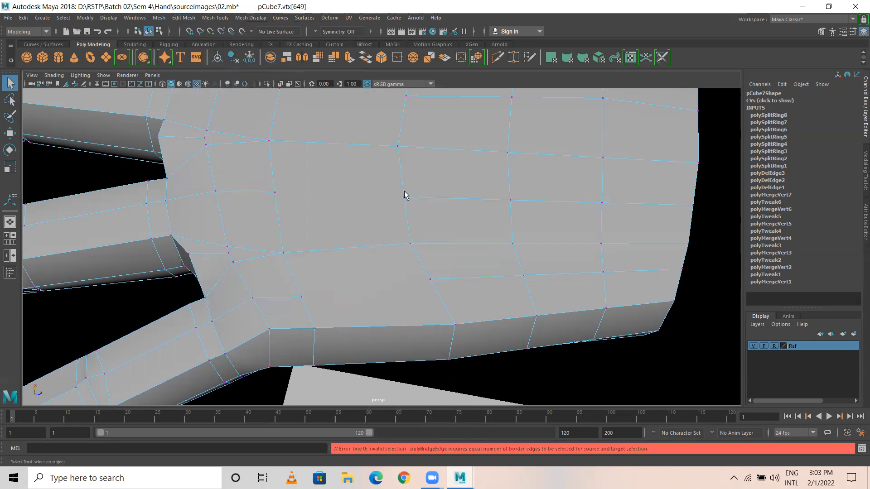
{"action": "right_click_drag", "start_coordinate": [401, 157], "coordinate": [401, 147]}
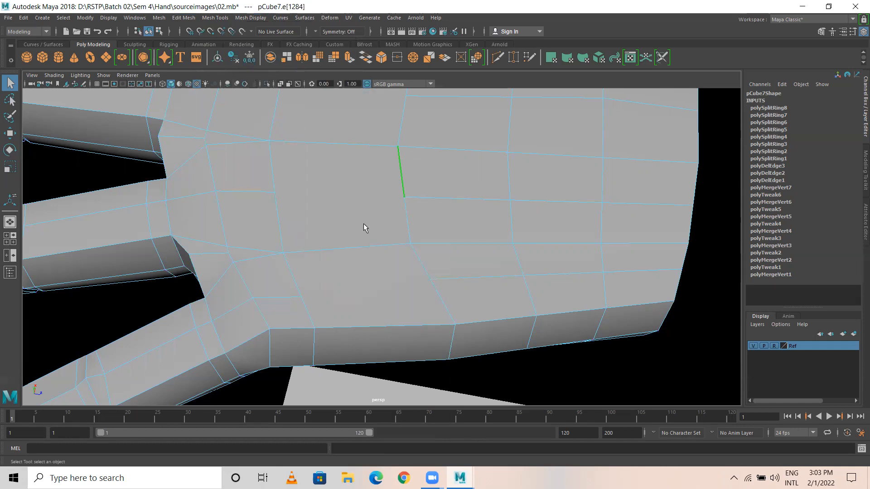
Step: Select a palm edge near the wrist opening and open the Edit Mesh menu
{"action": "left_click_drag", "start_coordinate": [359, 228], "coordinate": [277, 201], "text": "alt"}
{"action": "left_click_drag", "start_coordinate": [338, 224], "coordinate": [317, 224], "text": "alt"}
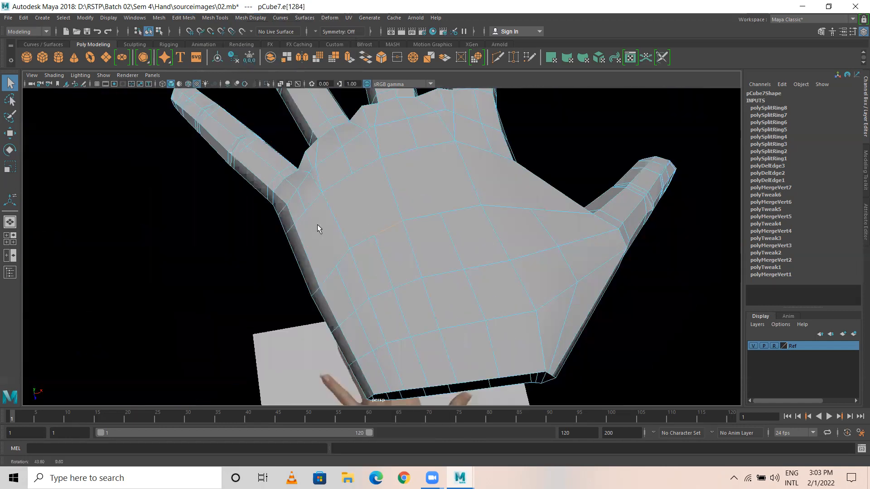
{"action": "left_click_drag", "start_coordinate": [428, 237], "coordinate": [431, 243], "text": "alt"}
{"action": "left_click_drag", "start_coordinate": [357, 245], "coordinate": [343, 248], "text": "alt"}
{"action": "left_click_drag", "start_coordinate": [406, 228], "coordinate": [425, 179], "text": "alt"}
{"action": "left_click", "coordinate": [413, 221]}
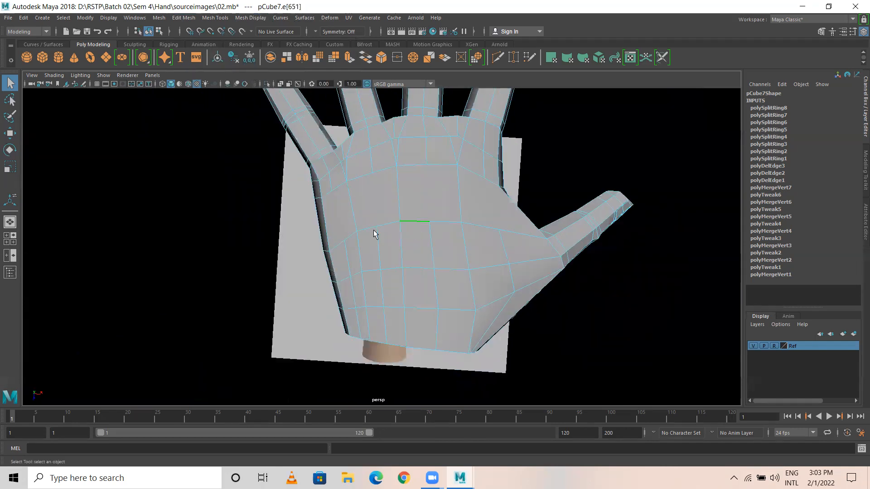
{"action": "left_click_drag", "start_coordinate": [346, 221], "coordinate": [291, 208], "text": "alt"}
{"action": "mouse_move", "coordinate": [296, 249]}
{"action": "left_mouse_down", "text": "alt"}
{"action": "mouse_move", "coordinate": [351, 238]}
{"action": "mouse_move", "coordinate": [289, 250]}
{"action": "left_mouse_up", "text": "alt"}
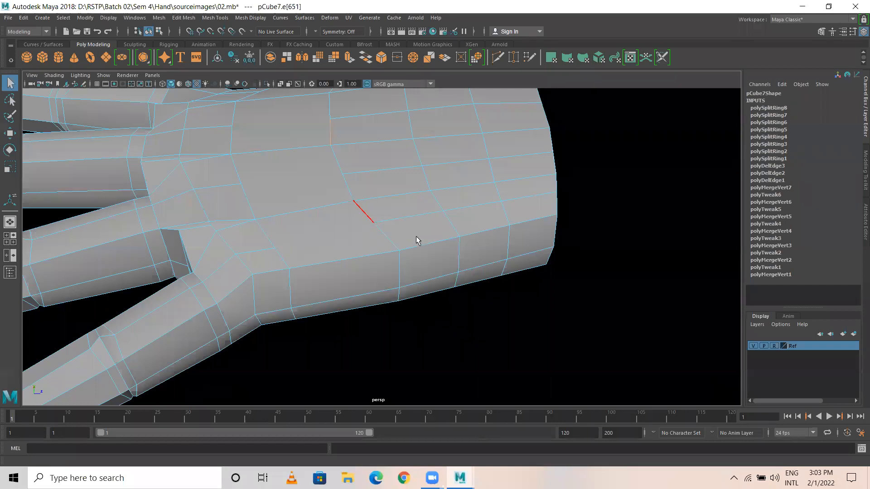
{"action": "right_click_drag", "start_coordinate": [418, 241], "coordinate": [343, 240], "text": "alt"}
{"action": "left_click_drag", "start_coordinate": [342, 240], "coordinate": [312, 214], "text": "alt"}
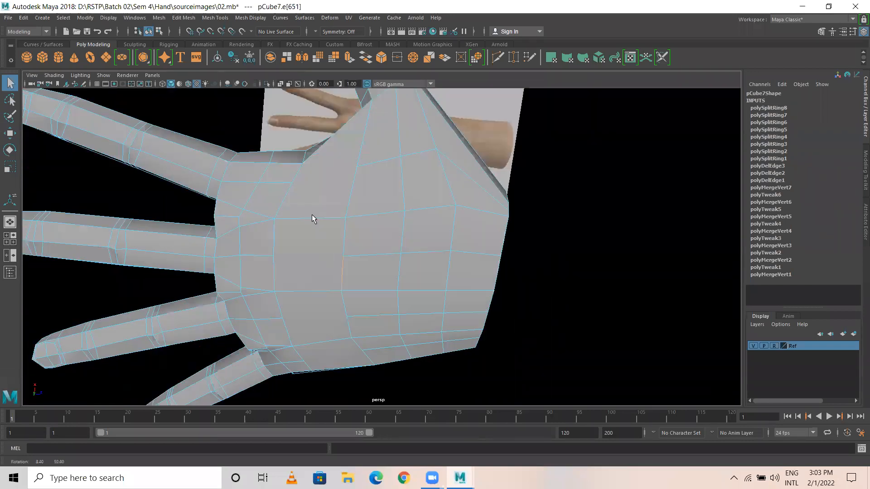
{"action": "left_click", "coordinate": [184, 18]}
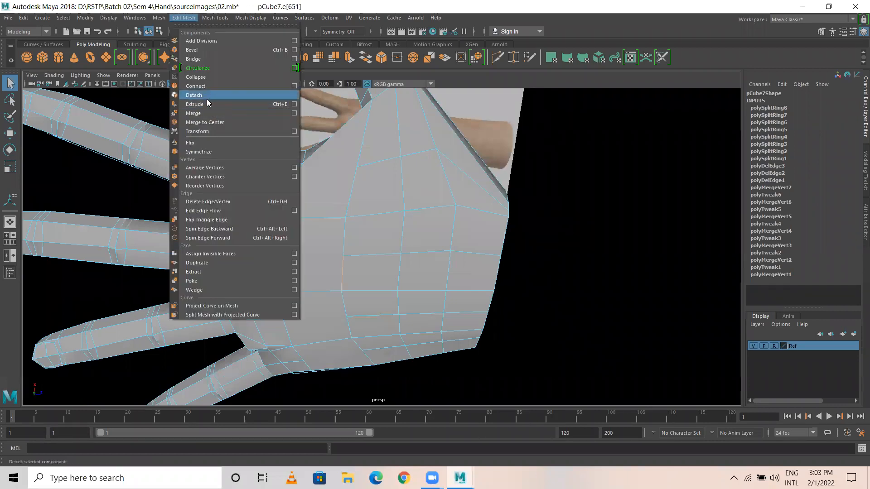
{"action": "left_click", "coordinate": [215, 18]}
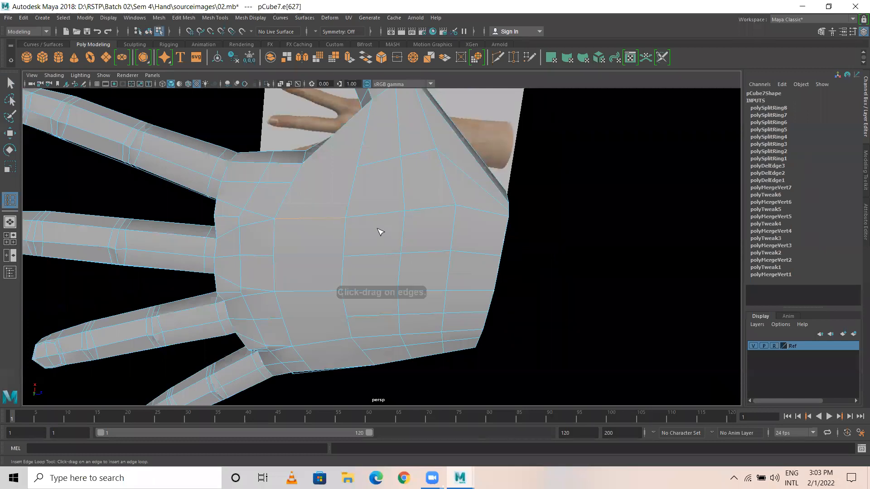
{"action": "left_click_drag", "start_coordinate": [350, 152], "coordinate": [361, 189], "text": "alt"}
{"action": "left_click_drag", "start_coordinate": [315, 231], "coordinate": [301, 182], "text": "alt"}
{"action": "key", "text": "w"}
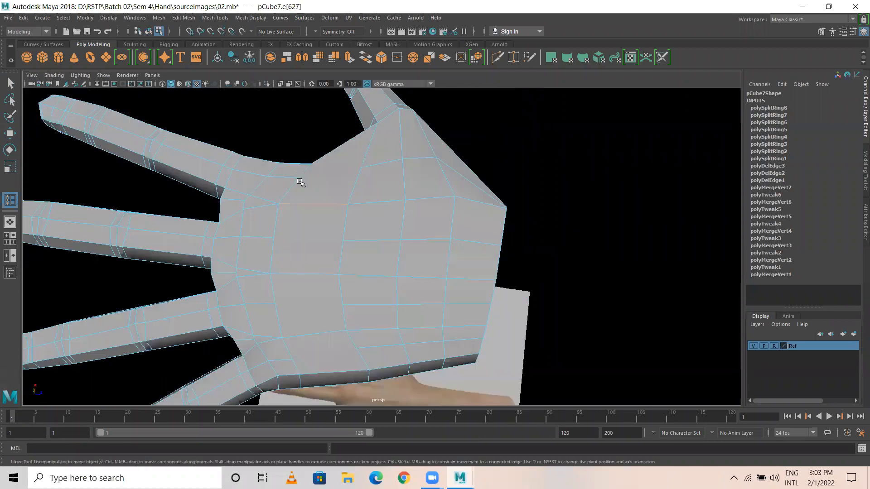
Step: Enlarge the top view over the reference photo and test-select palm vertices and edges
{"action": "key", "text": "space"}
{"action": "key", "text": "space"}
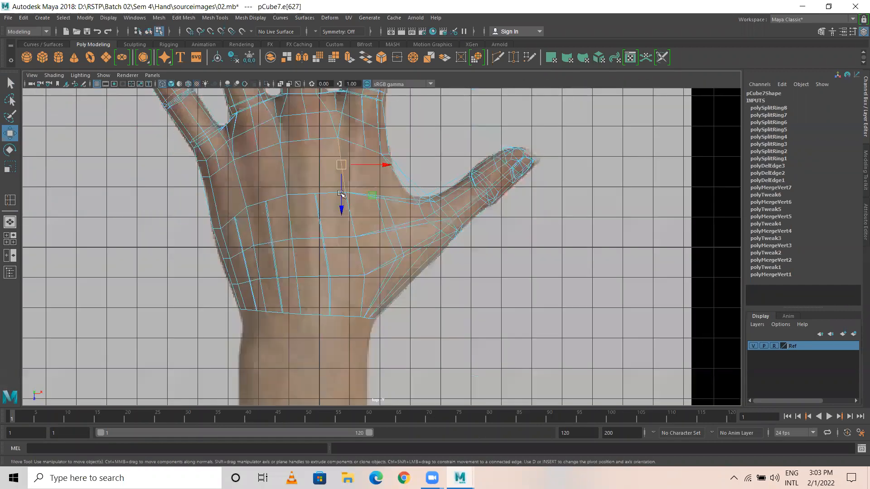
{"action": "middle_click_drag", "start_coordinate": [335, 145], "coordinate": [342, 163], "text": "alt"}
{"action": "right_click_drag", "start_coordinate": [339, 158], "coordinate": [294, 155]}
{"action": "left_click", "coordinate": [272, 219]}
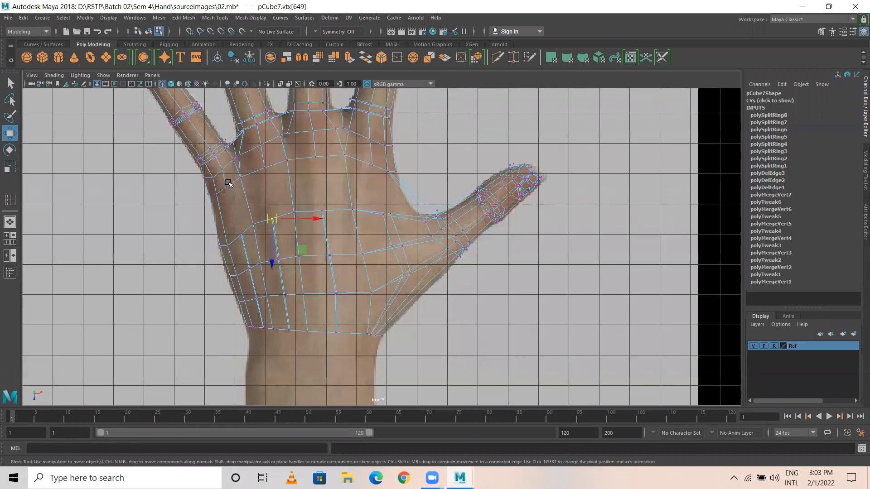
{"action": "left_click_drag", "start_coordinate": [204, 189], "coordinate": [231, 221]}
{"action": "right_click_drag", "start_coordinate": [251, 174], "coordinate": [251, 140]}
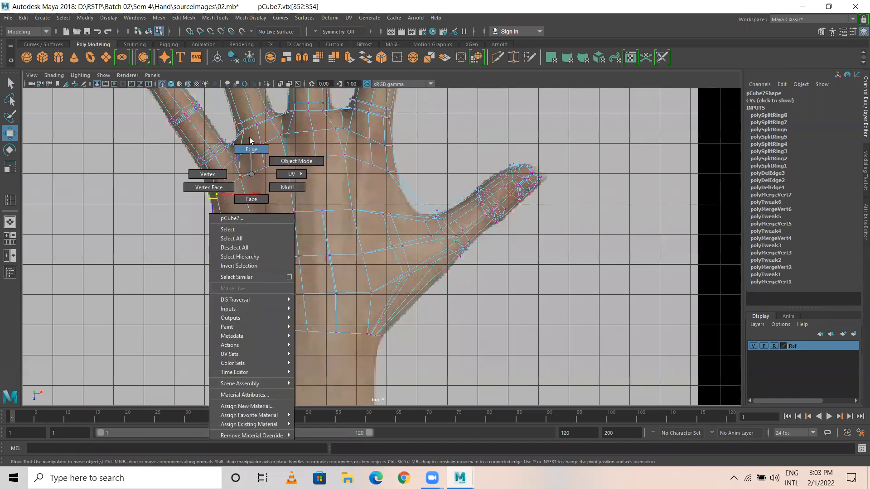
{"action": "right_click_drag", "start_coordinate": [255, 177], "coordinate": [252, 149]}
{"action": "left_click", "coordinate": [295, 167]}
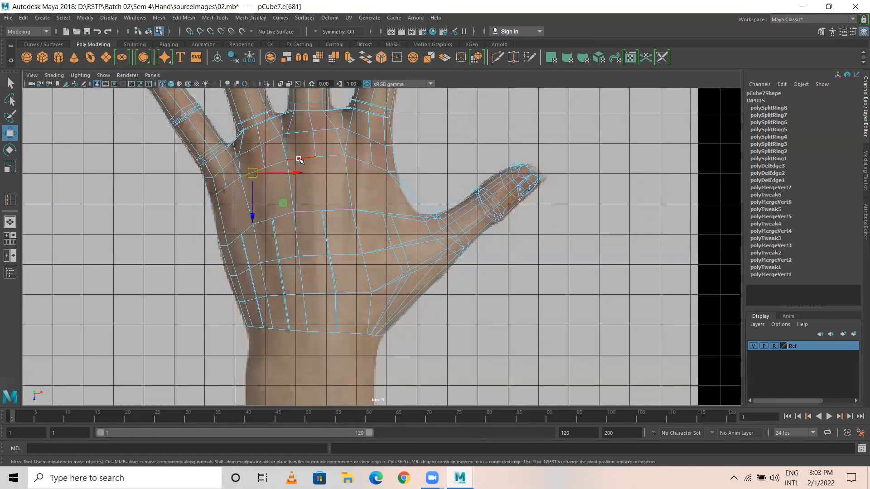
Step: Shift-marquee every vertex in the upper palm row, left to right
{"action": "left_click", "coordinate": [217, 203]}
{"action": "right_click_drag", "start_coordinate": [216, 203], "coordinate": [200, 191]}
{"action": "left_click_drag", "start_coordinate": [204, 188], "coordinate": [231, 212]}
{"action": "left_click_drag", "start_coordinate": [241, 181], "coordinate": [221, 196], "text": "shift"}
{"action": "left_click_drag", "start_coordinate": [257, 165], "coordinate": [237, 187], "text": "shift"}
{"action": "left_click_drag", "start_coordinate": [294, 154], "coordinate": [258, 182], "text": "shift"}
{"action": "left_click_drag", "start_coordinate": [357, 145], "coordinate": [300, 179], "text": "shift"}
{"action": "left_click_drag", "start_coordinate": [399, 162], "coordinate": [360, 186], "text": "shift"}
Step: Drag the palm row down in Z to the knuckle line, then select a palm edge
{"action": "left_click_drag", "start_coordinate": [306, 202], "coordinate": [303, 176]}
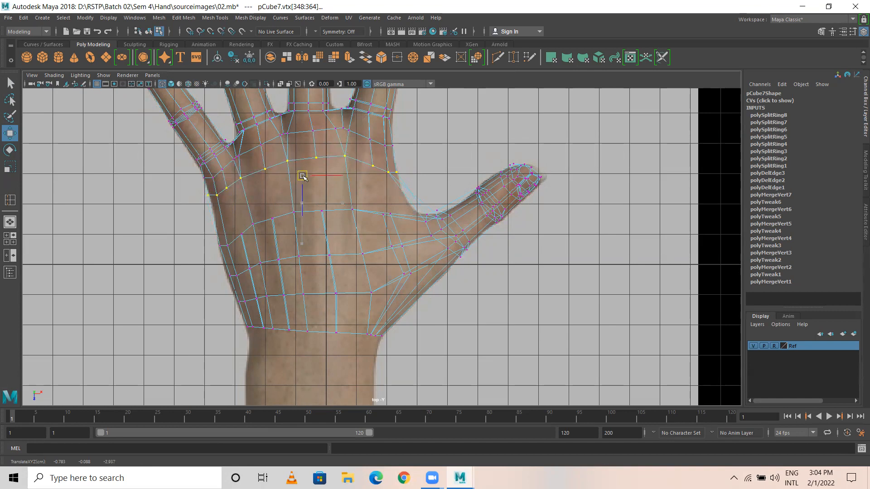
{"action": "mouse_move", "coordinate": [303, 176]}
{"action": "left_mouse_down"}
{"action": "mouse_move", "coordinate": [317, 217]}
{"action": "mouse_move", "coordinate": [304, 170]}
{"action": "left_mouse_up"}
{"action": "right_click_drag", "start_coordinate": [301, 157], "coordinate": [300, 131]}
{"action": "left_click", "coordinate": [308, 156]}
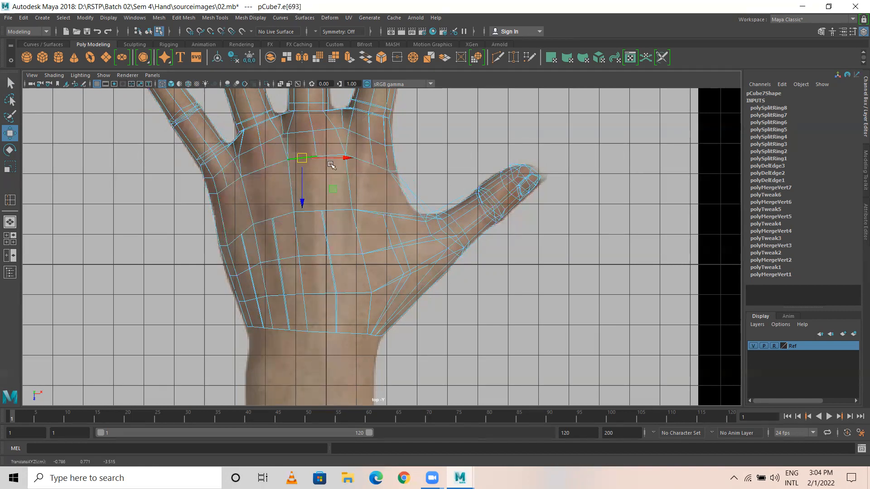
Step: Clear the edge selection and switch the hand to Object Mode, ending near a top-down palm view
{"action": "key", "text": "space"}
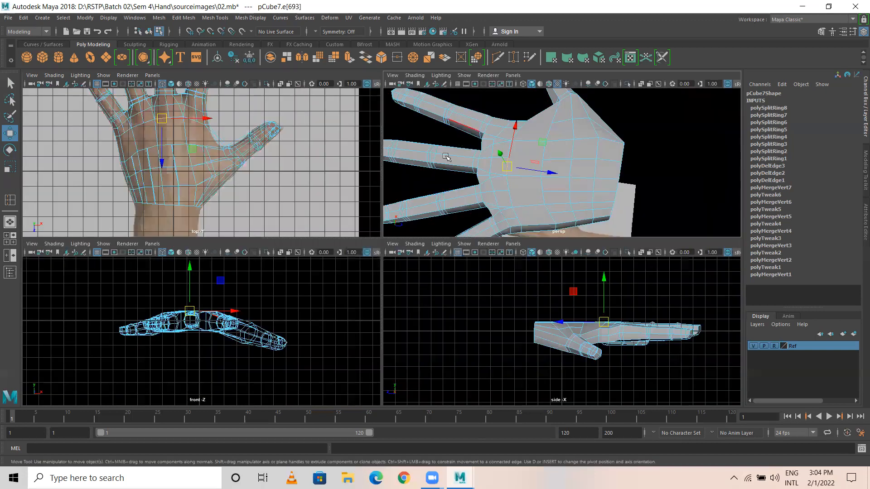
{"action": "key", "text": "space"}
{"action": "left_click_drag", "start_coordinate": [373, 220], "coordinate": [330, 205], "text": "alt"}
{"action": "left_click_drag", "start_coordinate": [366, 180], "coordinate": [427, 235], "text": "alt"}
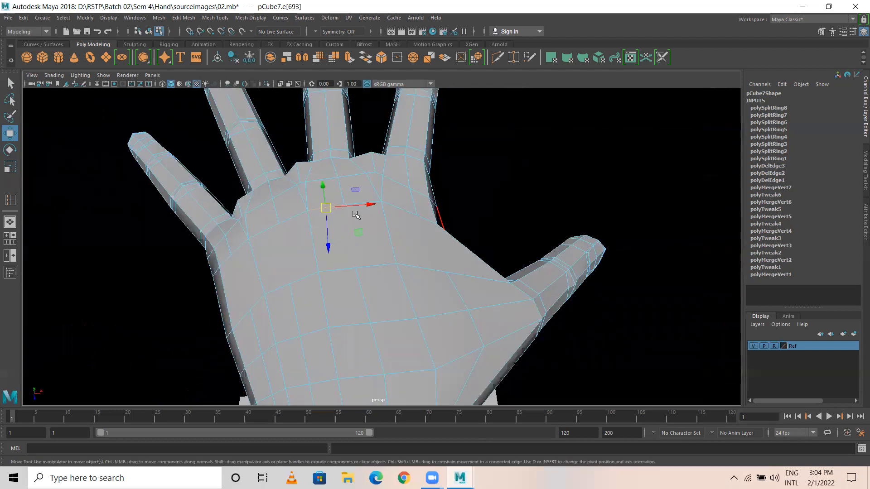
{"action": "left_click_drag", "start_coordinate": [311, 286], "coordinate": [306, 292], "text": "alt"}
{"action": "left_click_drag", "start_coordinate": [478, 284], "coordinate": [407, 94], "text": "alt"}
{"action": "left_click", "coordinate": [431, 154]}
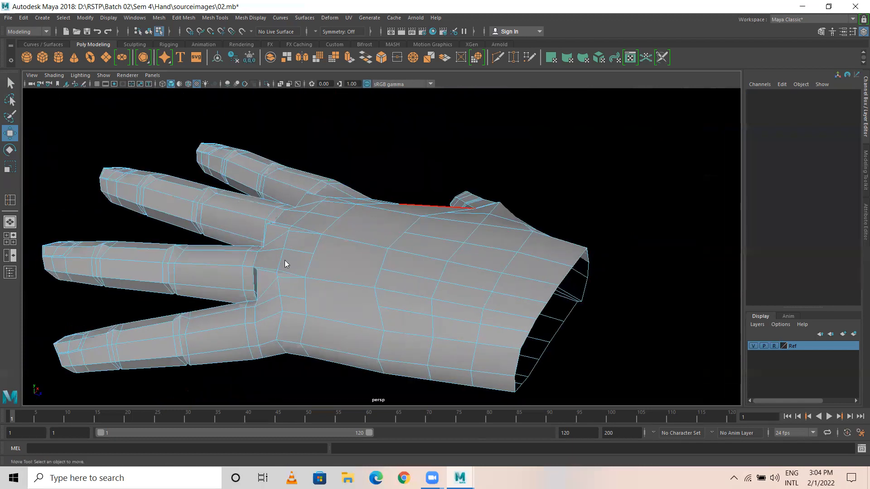
{"action": "right_click_drag", "start_coordinate": [249, 180], "coordinate": [299, 153]}
{"action": "left_click_drag", "start_coordinate": [295, 233], "coordinate": [345, 285], "text": "alt"}
{"action": "left_click_drag", "start_coordinate": [411, 238], "coordinate": [370, 172], "text": "alt"}
{"action": "middle_click_drag", "start_coordinate": [396, 218], "coordinate": [363, 172], "text": "alt"}
{"action": "left_click_drag", "start_coordinate": [364, 172], "coordinate": [358, 213], "text": "alt"}
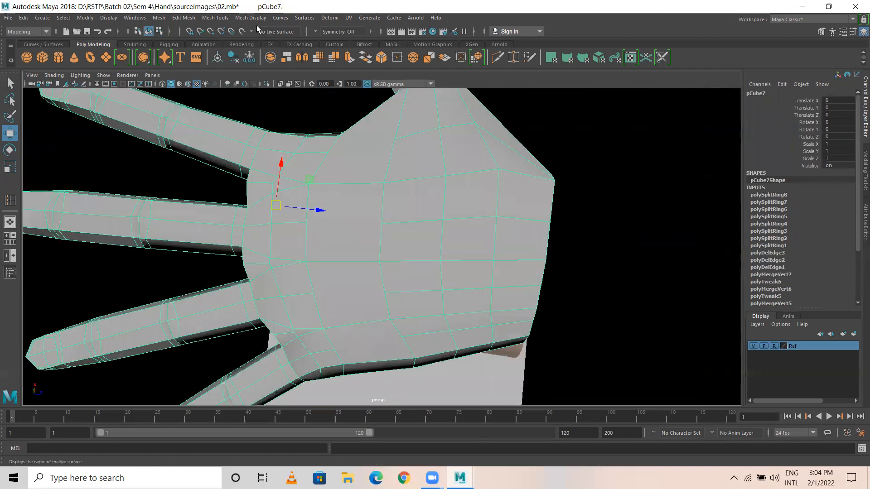
Step: Start and cancel Create Polygon, reselect pCube7, and show the Modeling Toolkit
{"action": "left_click", "coordinate": [228, 21]}
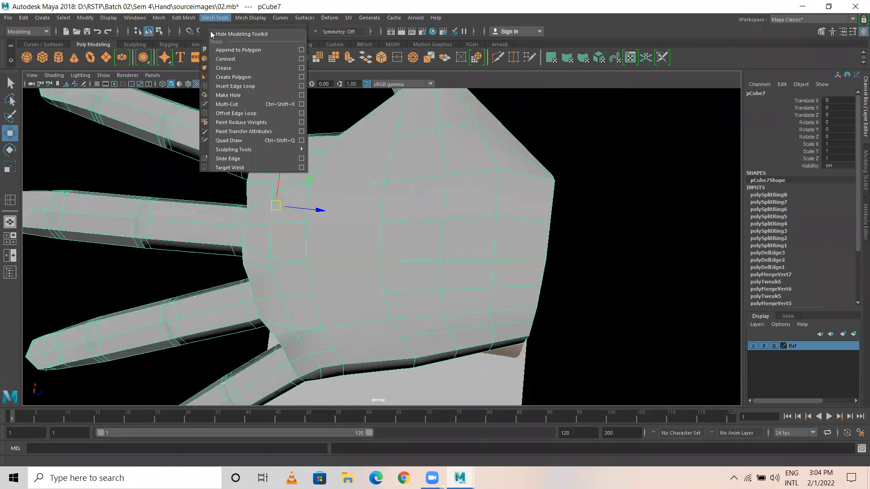
{"action": "left_click", "coordinate": [248, 78]}
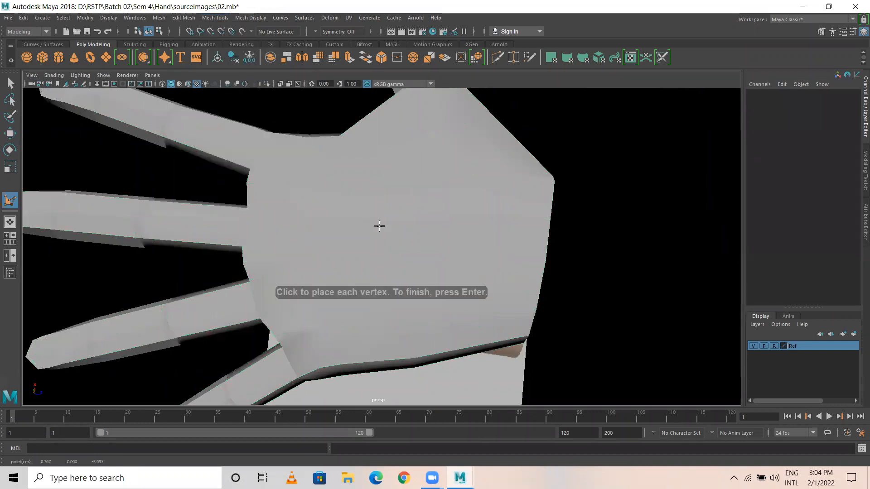
{"action": "key", "text": "w"}
{"action": "left_click", "coordinate": [362, 210]}
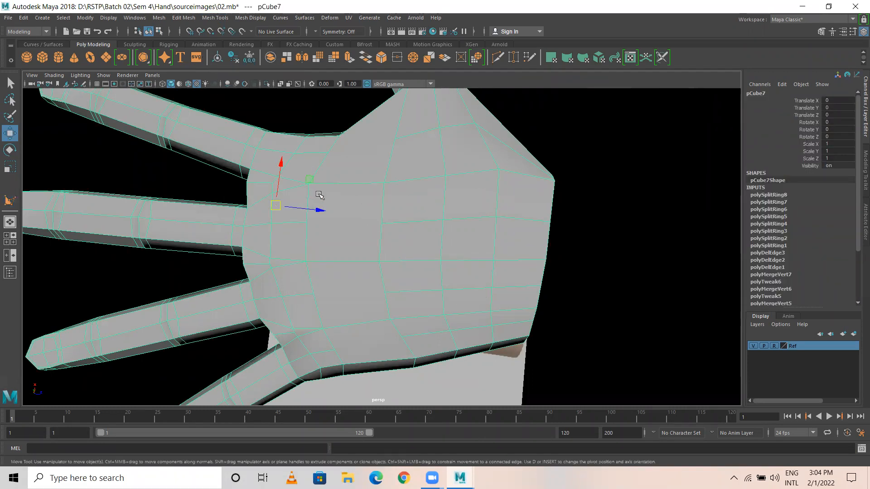
{"action": "left_click", "coordinate": [821, 32]}
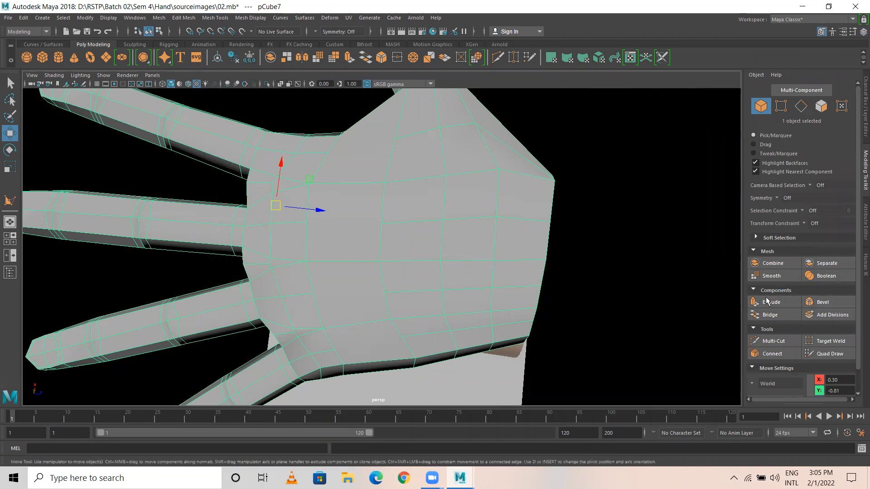
Step: Activate the Connect tool, try connecting across a palm face, then undo it
{"action": "middle_click_drag", "start_coordinate": [488, 257], "coordinate": [489, 207], "text": "alt"}
{"action": "left_click", "coordinate": [770, 341]}
{"action": "left_click", "coordinate": [773, 353]}
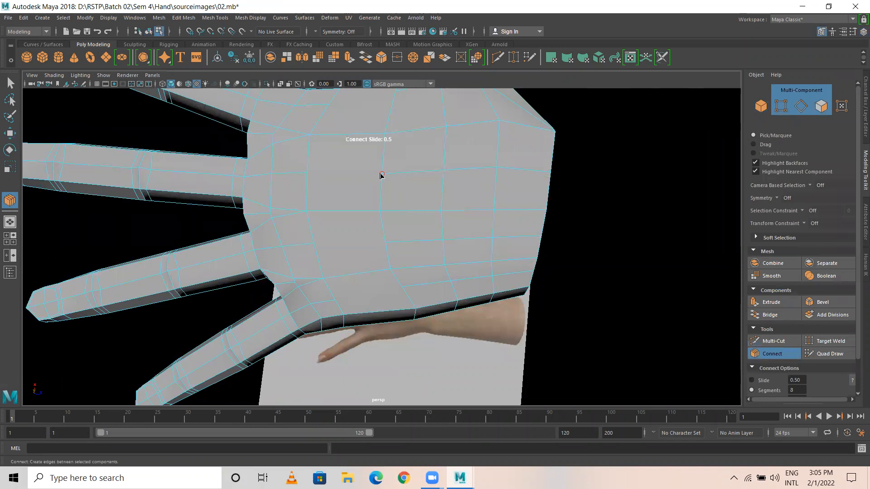
{"action": "left_click", "coordinate": [325, 181]}
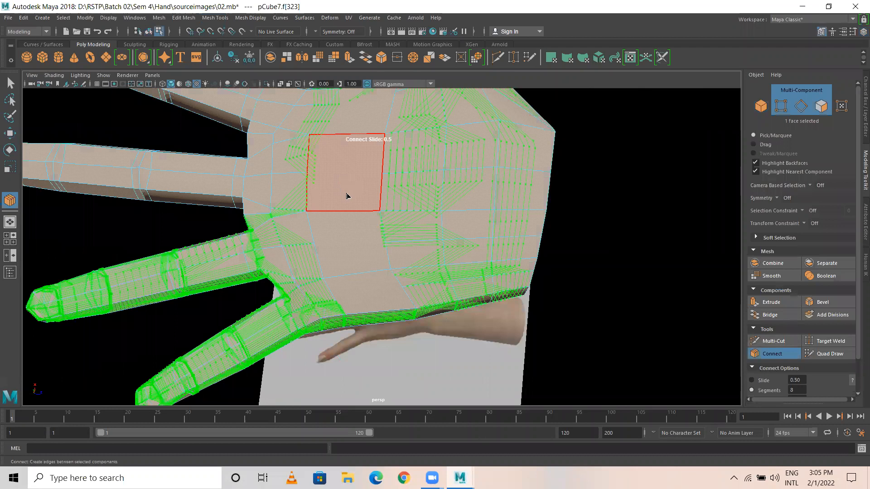
{"action": "left_click_drag", "start_coordinate": [352, 190], "coordinate": [363, 142], "text": "alt"}
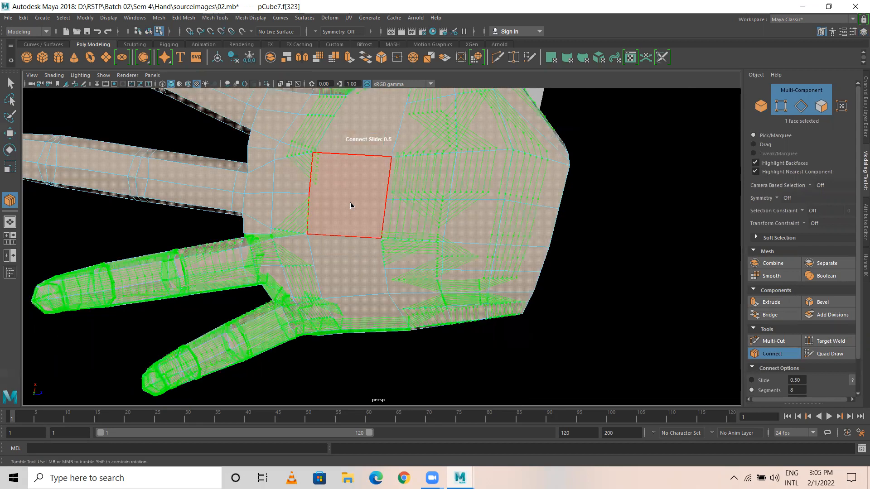
{"action": "key", "text": "ctrl+z"}
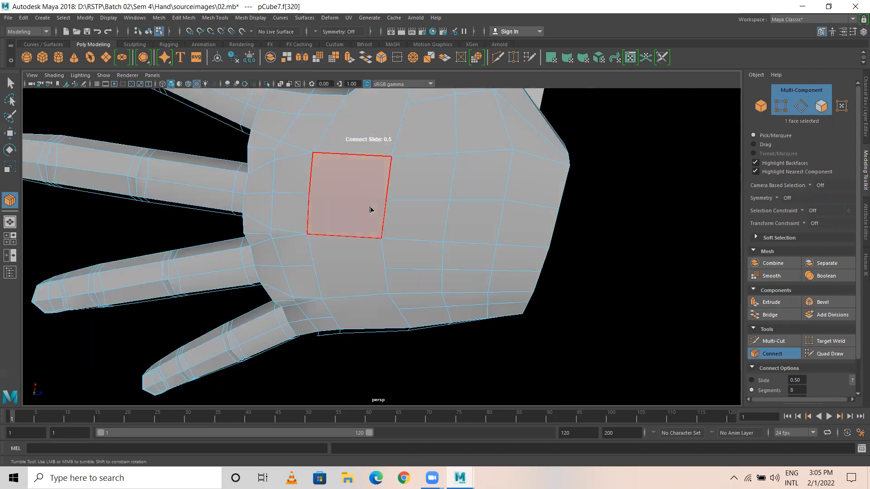
Step: Connect a palm vertex to a vertex on the opposite edge with a new edge
{"action": "left_click_drag", "start_coordinate": [386, 200], "coordinate": [330, 160]}
{"action": "left_click", "coordinate": [331, 198]}
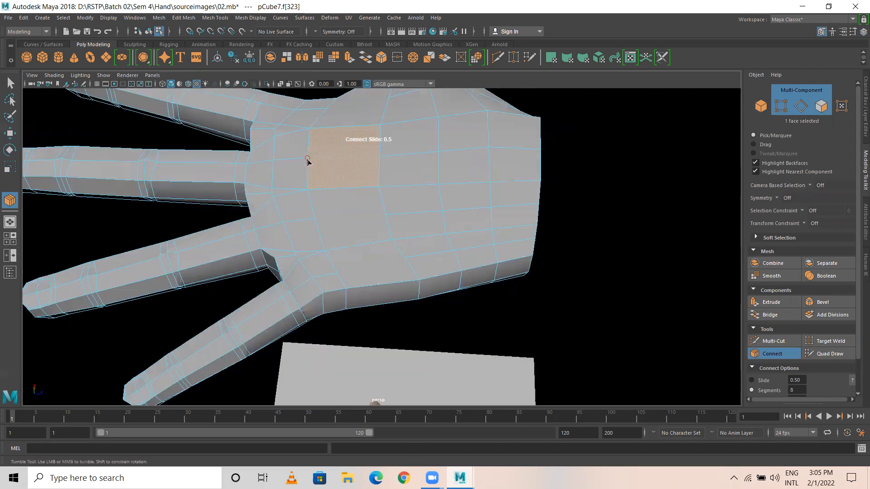
{"action": "left_click", "coordinate": [307, 159]}
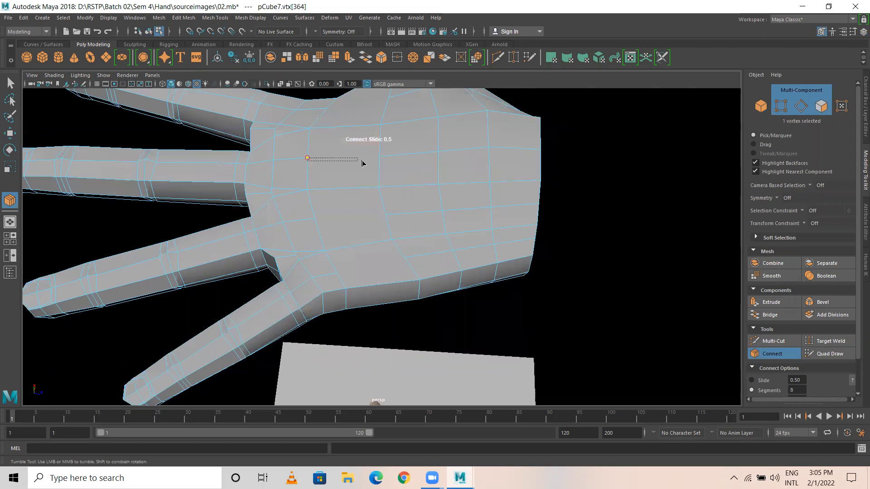
{"action": "left_click", "coordinate": [380, 158]}
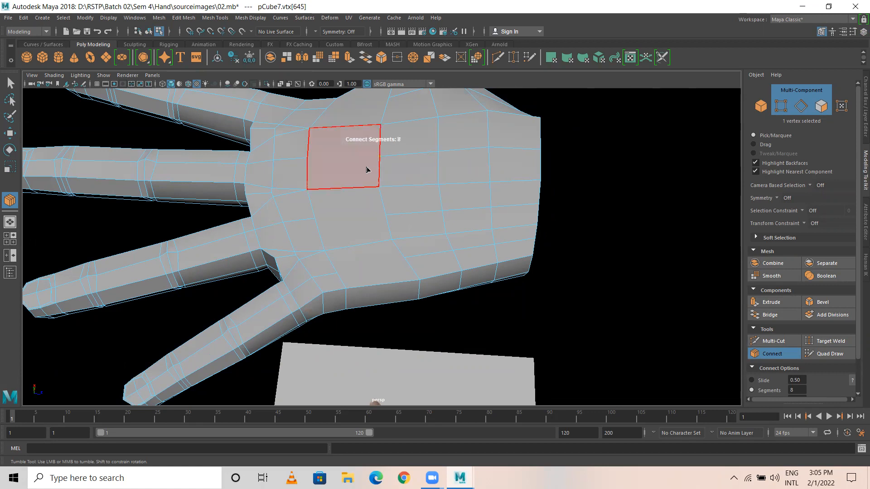
{"action": "mouse_move", "coordinate": [354, 162]}
{"action": "left_mouse_down", "text": "alt"}
{"action": "mouse_move", "coordinate": [344, 160]}
{"action": "mouse_move", "coordinate": [362, 159]}
{"action": "left_mouse_up", "text": "alt"}
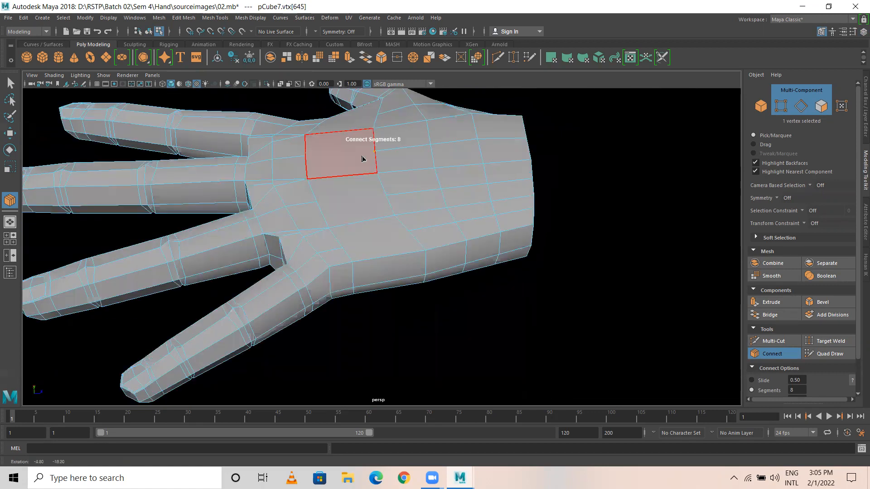
Step: Check the hand's underside, select a palm face and activate Quad Draw with auto-weld 10
{"action": "key", "text": "w"}
{"action": "key", "text": "ctrl+a"}
{"action": "left_click", "coordinate": [866, 174]}
{"action": "left_click_drag", "start_coordinate": [368, 174], "coordinate": [322, 241], "text": "alt"}
{"action": "left_click", "coordinate": [374, 221]}
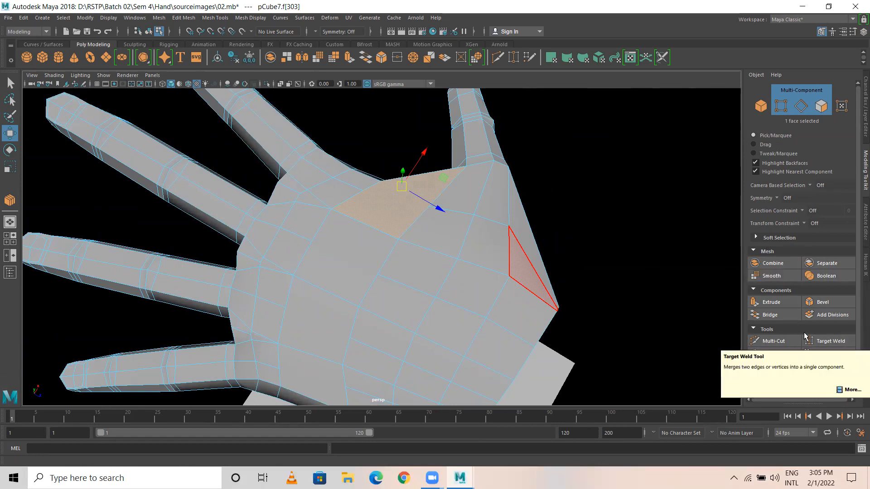
{"action": "left_click", "coordinate": [829, 353]}
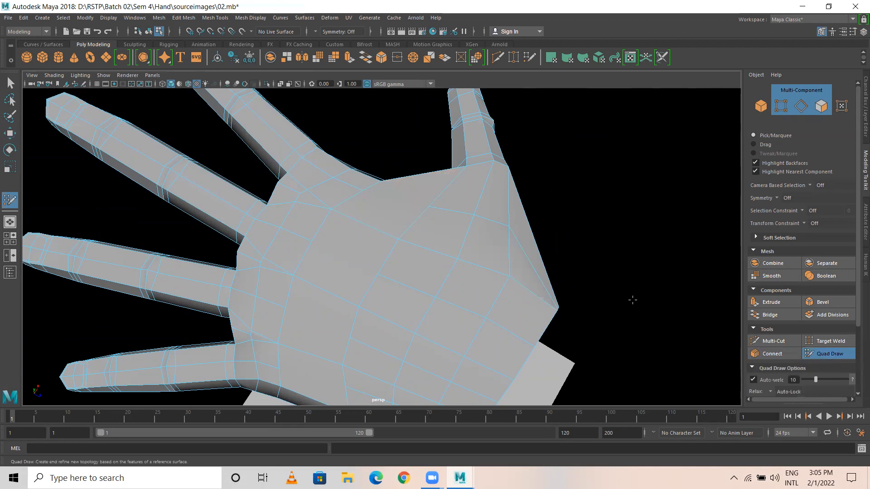
Step: Toggle Quad Draw off and on, drag two palm vertices, and undo each tweak
{"action": "left_click", "coordinate": [822, 352]}
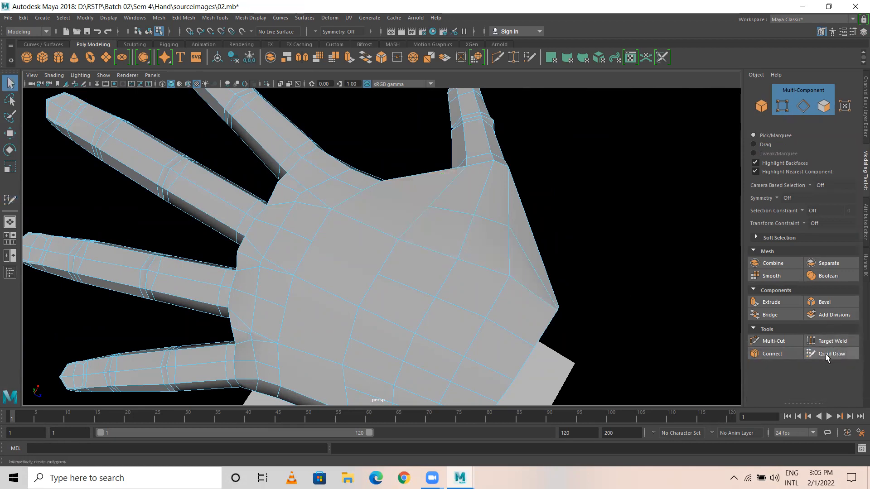
{"action": "left_click", "coordinate": [826, 355]}
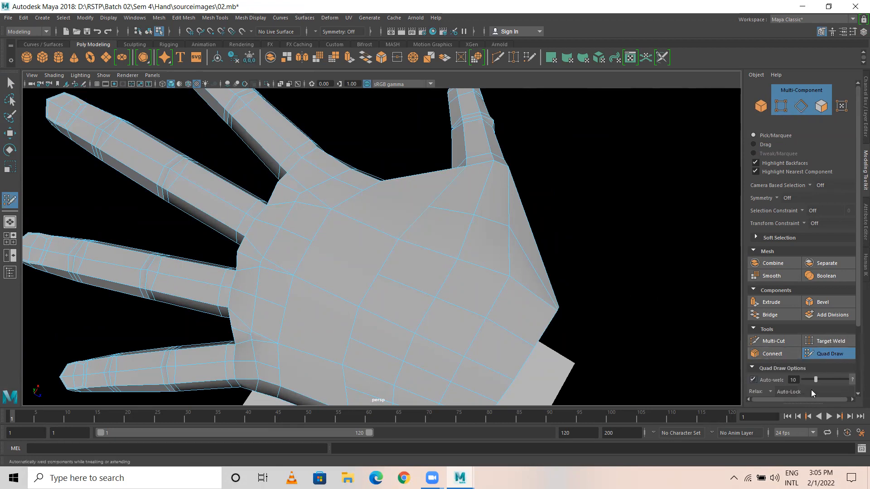
{"action": "scroll", "coordinate": [854, 357], "scroll_direction": "down", "scroll_amount": 3}
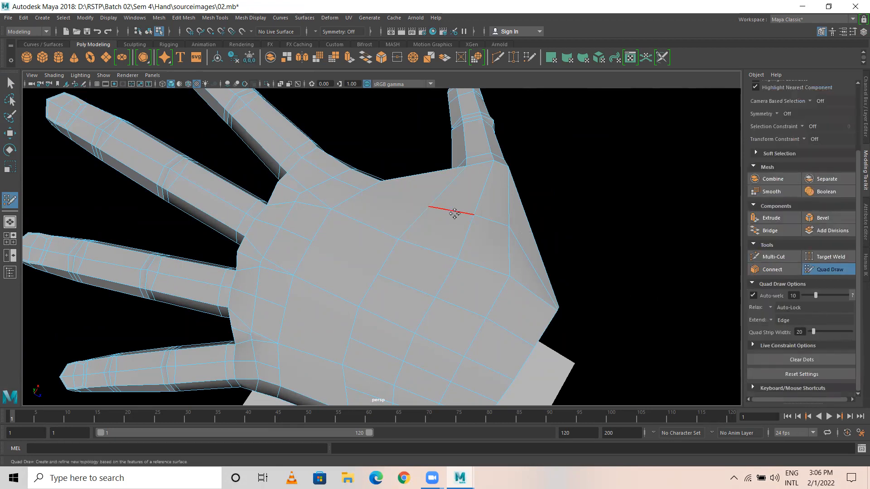
{"action": "left_click_drag", "start_coordinate": [429, 207], "coordinate": [363, 193]}
{"action": "key", "text": "ctrl+z"}
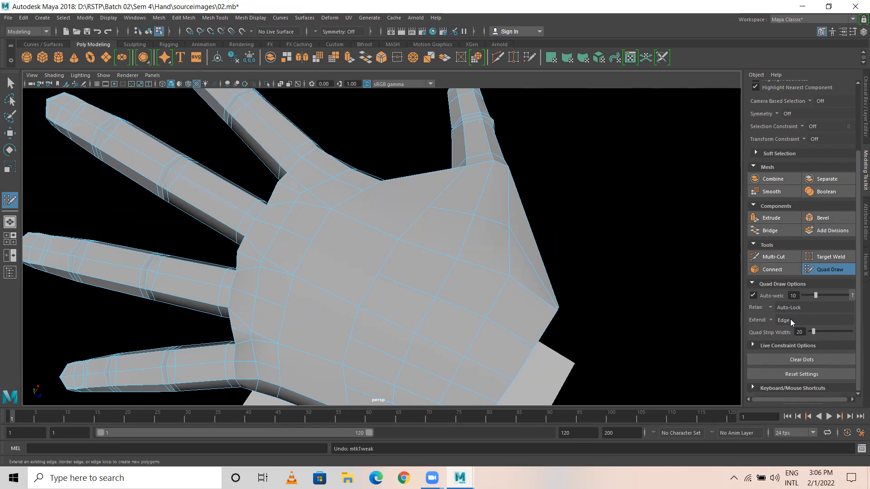
{"action": "left_click_drag", "start_coordinate": [378, 273], "coordinate": [311, 244]}
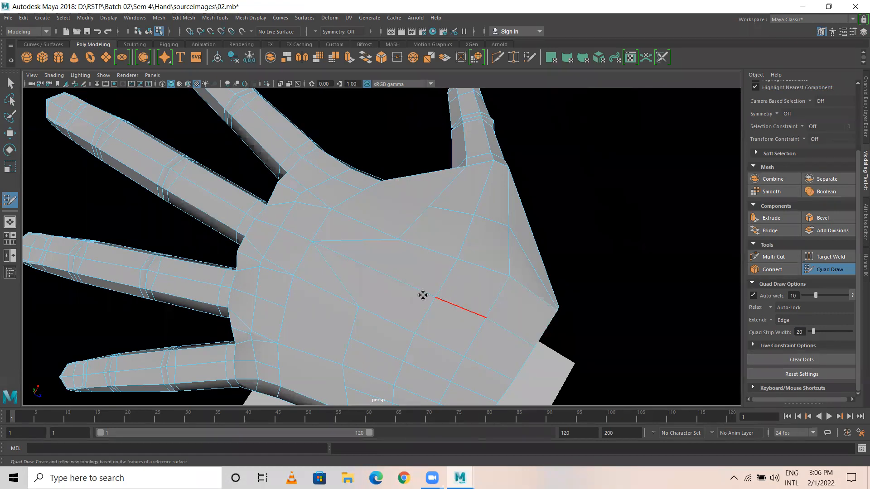
{"action": "key", "text": "ctrl+z"}
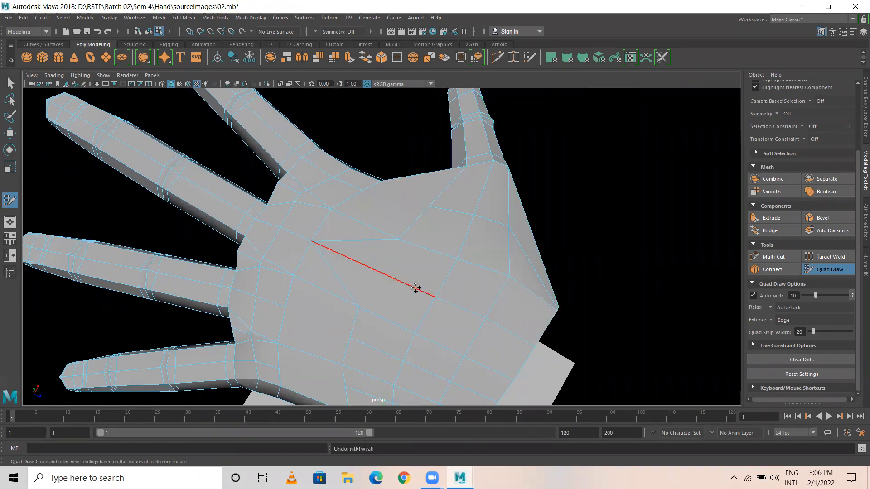
{"action": "key", "text": "ctrl+z"}
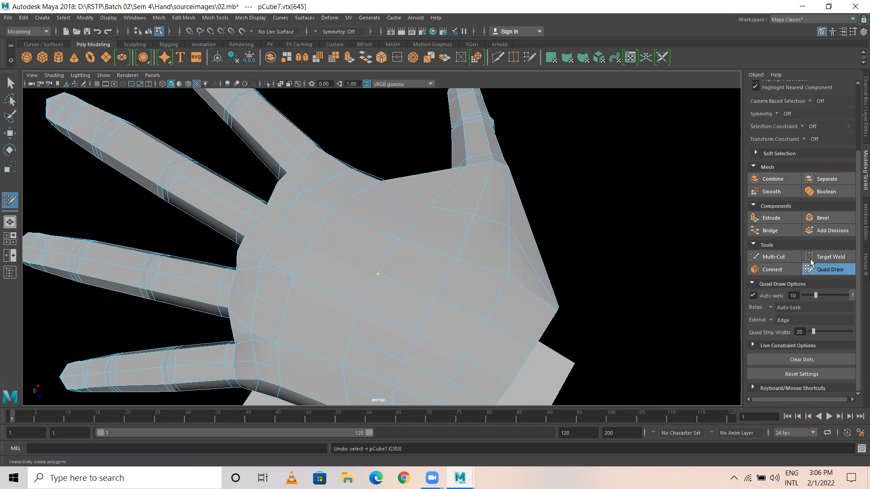
Step: With Multi-Cut, cut and commit an edge between two palm vertices
{"action": "left_click", "coordinate": [773, 258]}
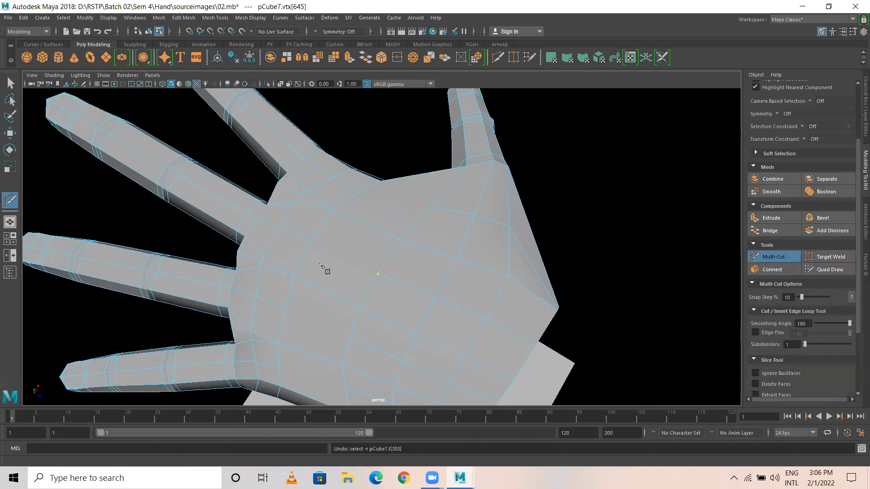
{"action": "left_click", "coordinate": [311, 241]}
{"action": "left_click", "coordinate": [379, 275]}
{"action": "right_click", "coordinate": [485, 316]}
{"action": "left_click", "coordinate": [486, 317]}
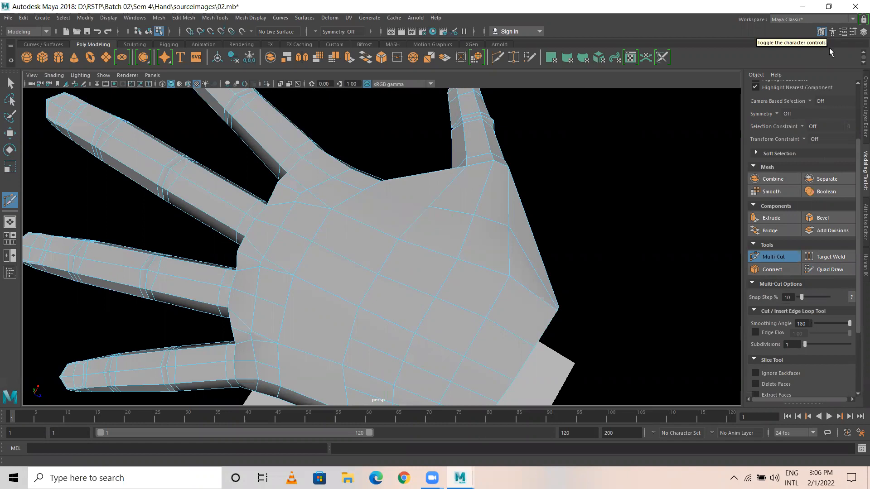
Step: Reactivate Multi-Cut and cut a new edge across the lower palm
{"action": "scroll", "coordinate": [830, 156], "scroll_direction": "up", "scroll_amount": 3}
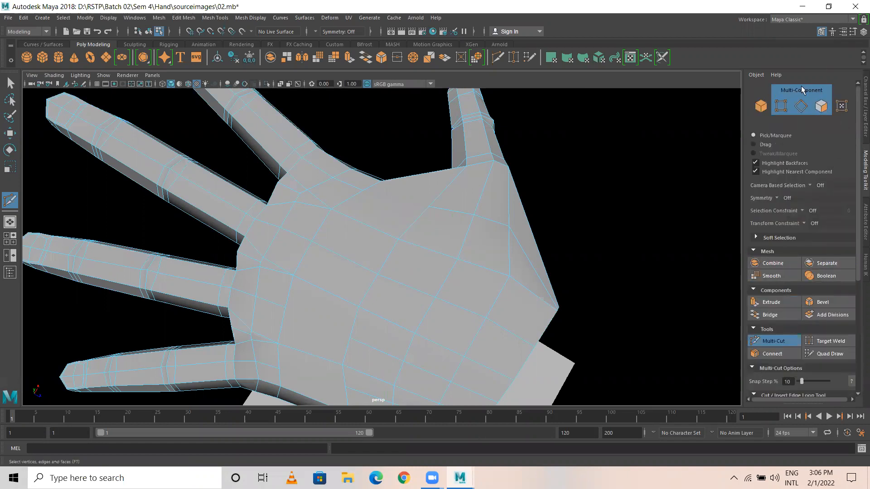
{"action": "scroll", "coordinate": [798, 181], "scroll_direction": "down", "scroll_amount": 5}
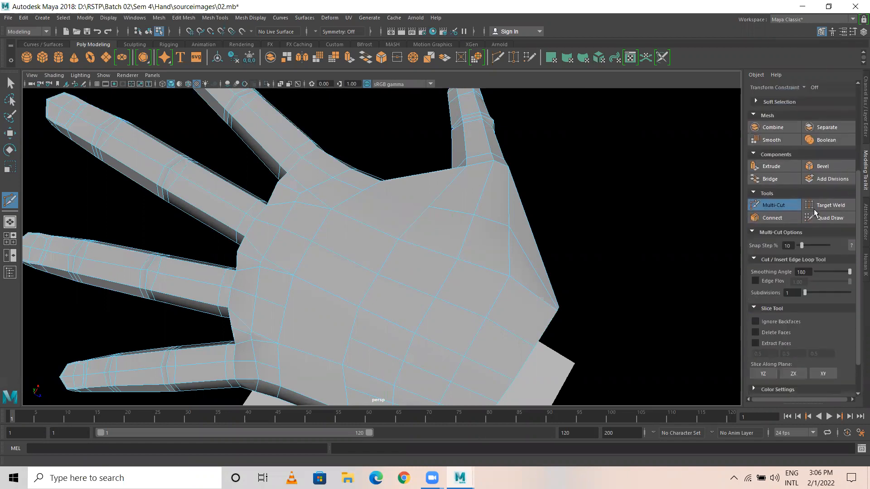
{"action": "left_click", "coordinate": [763, 207]}
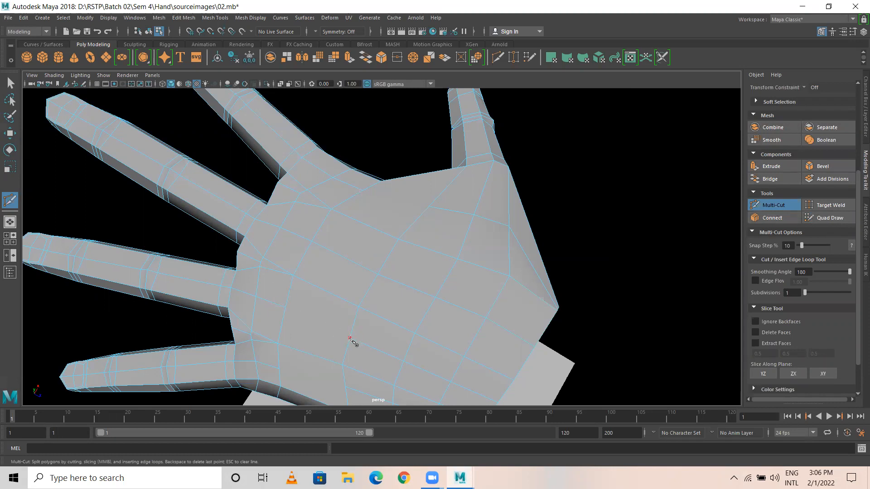
{"action": "left_click", "coordinate": [353, 325]}
{"action": "left_click", "coordinate": [285, 308]}
{"action": "right_click", "coordinate": [427, 262]}
Step: Undo the last palm cut and place new Multi-Cut points along palm edges
{"action": "key", "text": "ctrl+z"}
{"action": "left_click_drag", "start_coordinate": [356, 345], "coordinate": [462, 295], "text": "alt"}
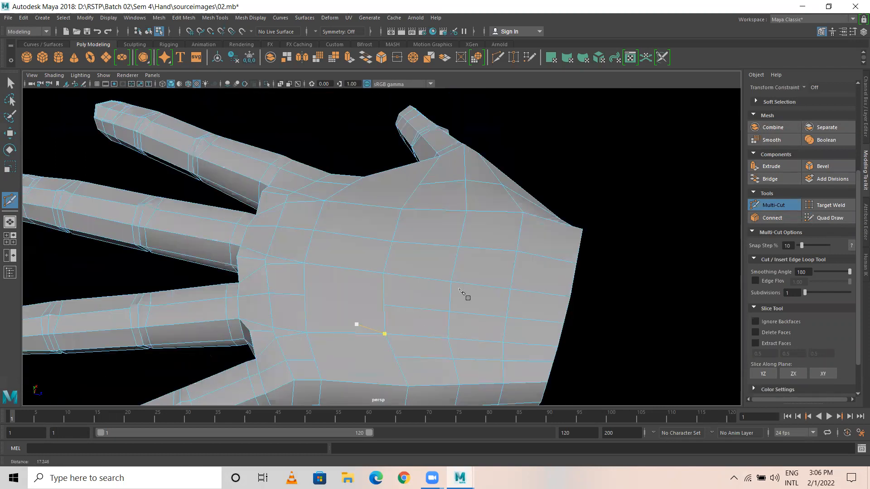
{"action": "scroll", "coordinate": [463, 295], "scroll_direction": "up", "scroll_amount": 3}
{"action": "middle_click_drag", "start_coordinate": [463, 295], "coordinate": [461, 303], "text": "alt"}
{"action": "left_click", "coordinate": [447, 304]}
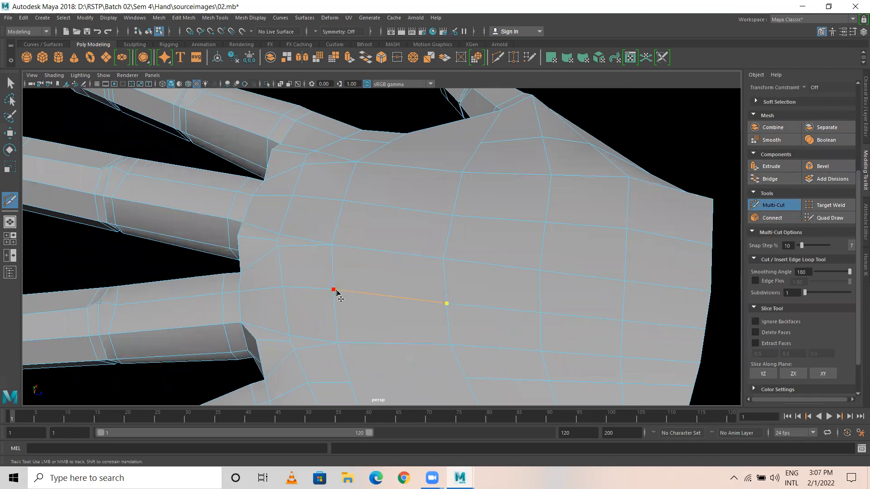
{"action": "left_click_drag", "start_coordinate": [458, 175], "coordinate": [469, 231], "text": "alt"}
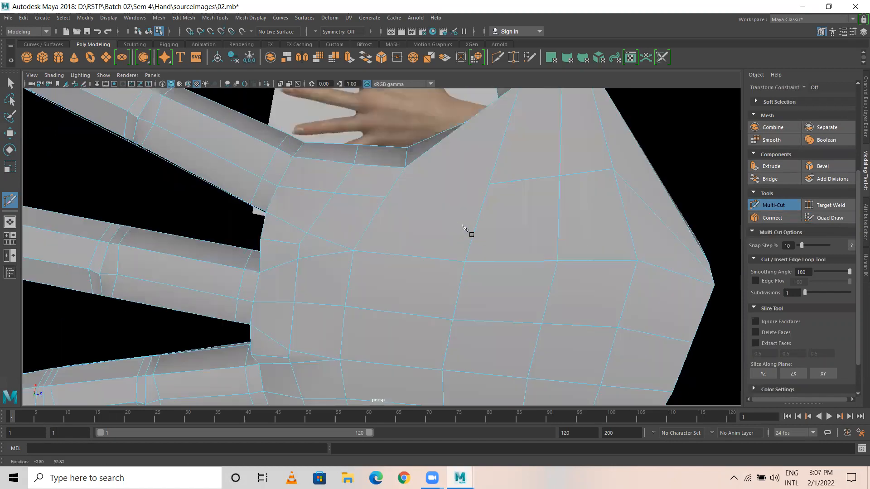
{"action": "left_click", "coordinate": [488, 184]}
{"action": "left_click", "coordinate": [386, 198]}
Step: Cut two new edges across palm faces, committing each with Enter
{"action": "left_click_drag", "start_coordinate": [485, 188], "coordinate": [442, 337], "text": "alt"}
{"action": "left_click", "coordinate": [412, 325]}
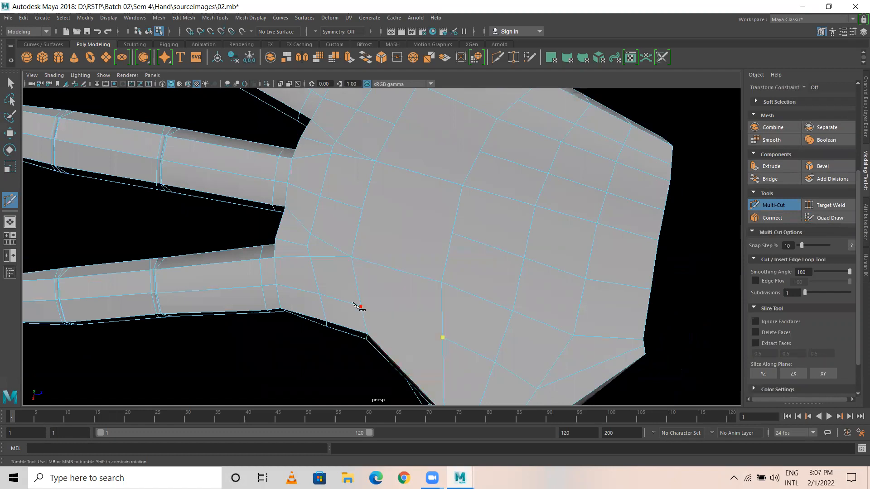
{"action": "left_click", "coordinate": [361, 307]}
{"action": "key", "text": "Return"}
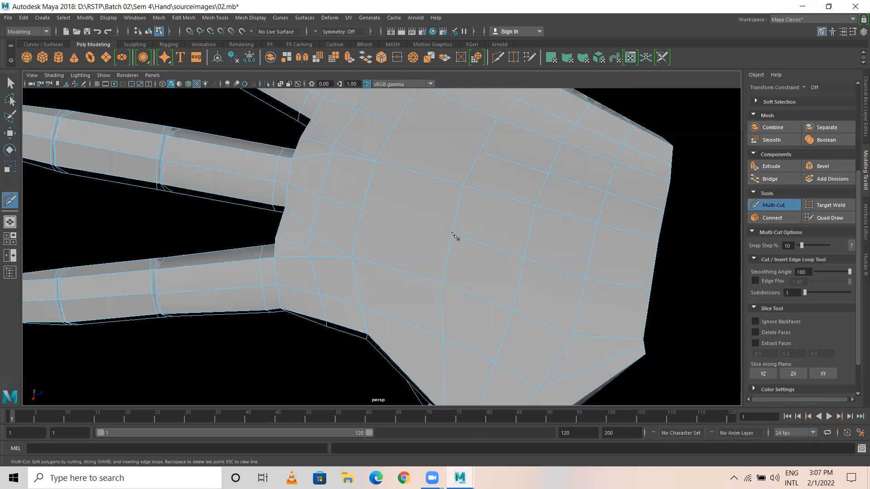
{"action": "left_click", "coordinate": [441, 231]}
{"action": "key", "text": "Return"}
Step: Cancel the unfinished cut and switch to the Move tool
{"action": "left_click_drag", "start_coordinate": [432, 188], "coordinate": [466, 147], "text": "alt"}
{"action": "middle_click_drag", "start_coordinate": [465, 147], "coordinate": [434, 256], "text": "alt"}
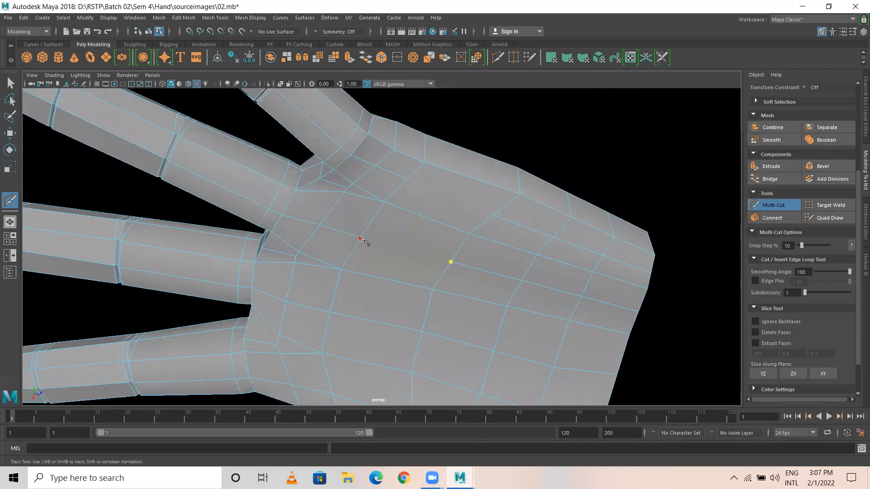
{"action": "key", "text": "Escape"}
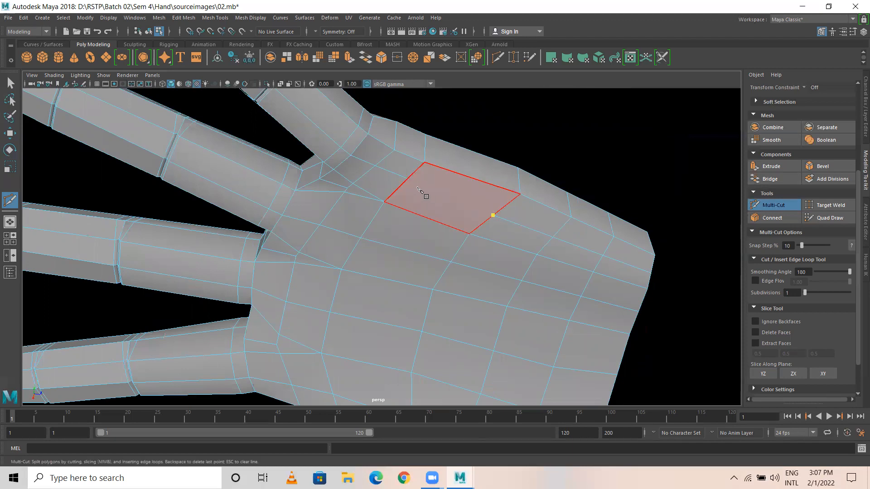
{"action": "left_click_drag", "start_coordinate": [529, 195], "coordinate": [410, 237], "text": "alt"}
{"action": "key", "text": "w"}
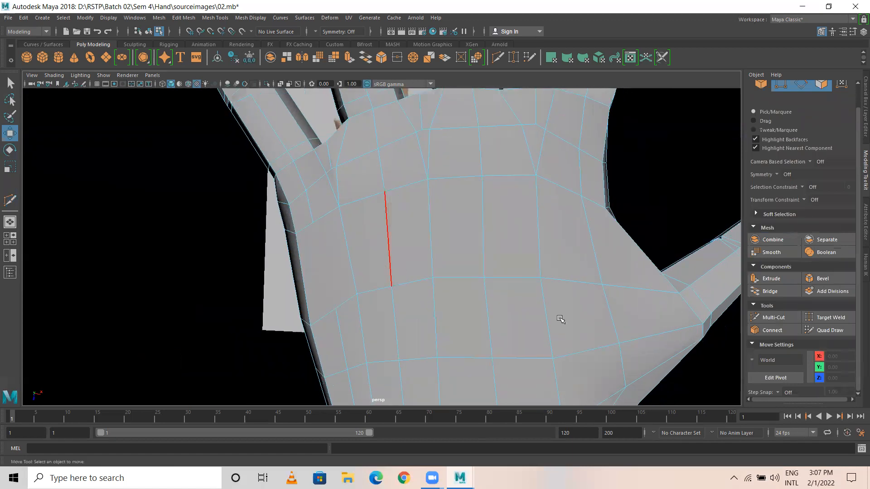
Step: Reactivate Multi-Cut, start a cut on a palm edge, and view the whole hand
{"action": "left_click", "coordinate": [771, 317]}
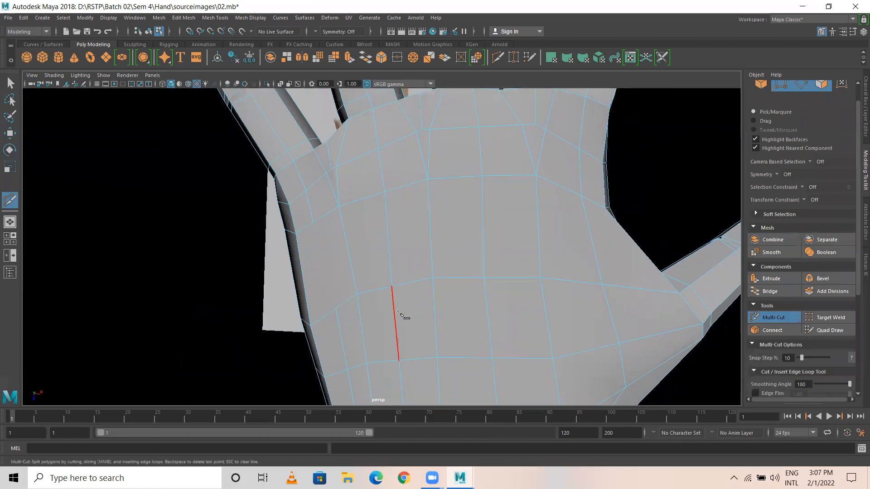
{"action": "left_click", "coordinate": [335, 309]}
{"action": "left_click_drag", "start_coordinate": [515, 268], "coordinate": [302, 272], "text": "alt"}
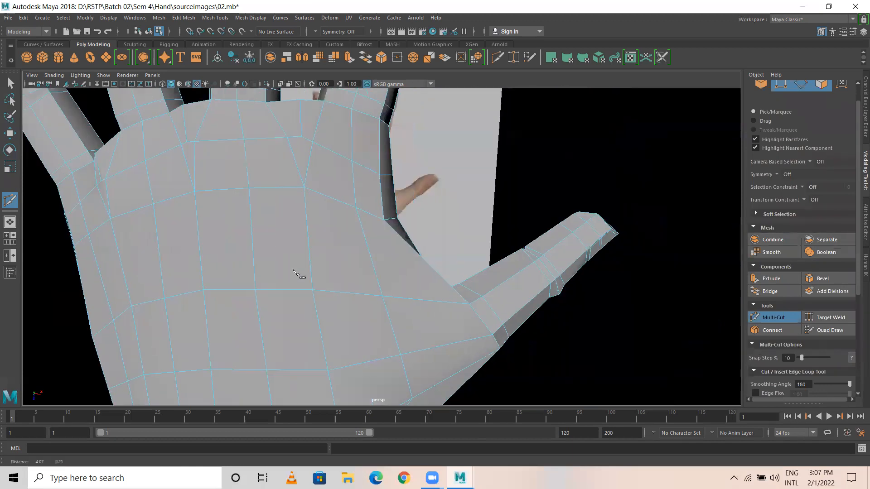
{"action": "left_click_drag", "start_coordinate": [188, 233], "coordinate": [224, 308], "text": "alt"}
{"action": "left_click_drag", "start_coordinate": [173, 316], "coordinate": [319, 278], "text": "alt"}
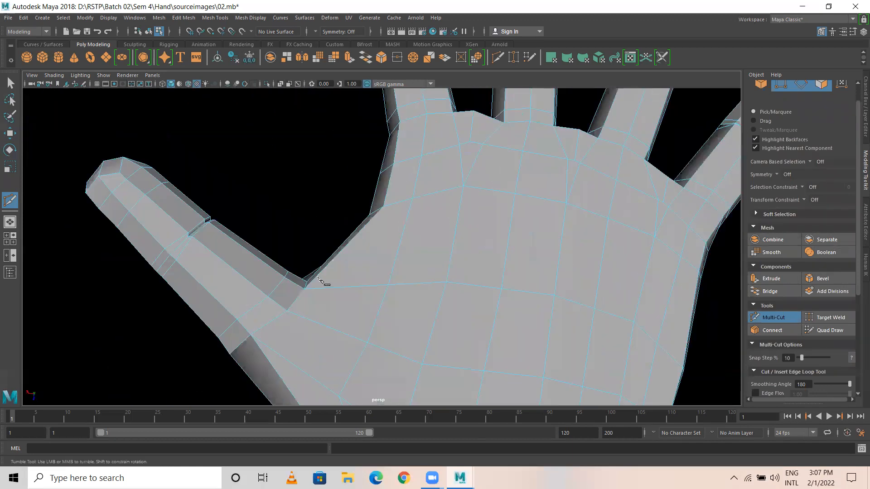
{"action": "middle_click_drag", "start_coordinate": [700, 340], "coordinate": [488, 305], "text": "alt"}
Step: Switch to the Move tool and select a palm edge, checking the fingers from front and side
{"action": "key", "text": "w"}
{"action": "scroll", "coordinate": [414, 264], "scroll_direction": "down", "scroll_amount": 5}
{"action": "left_click_drag", "start_coordinate": [440, 265], "coordinate": [275, 349], "text": "alt"}
{"action": "left_click_drag", "start_coordinate": [462, 311], "coordinate": [462, 254], "text": "alt"}
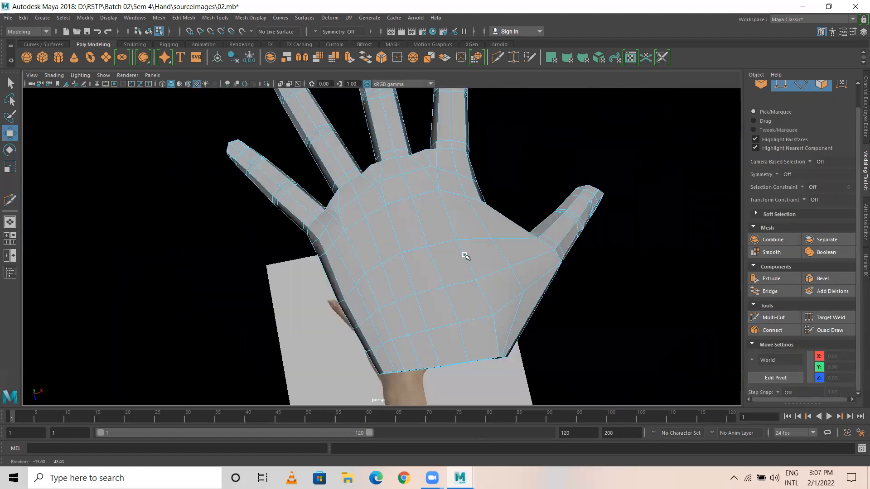
{"action": "left_click_drag", "start_coordinate": [399, 279], "coordinate": [417, 217], "text": "alt"}
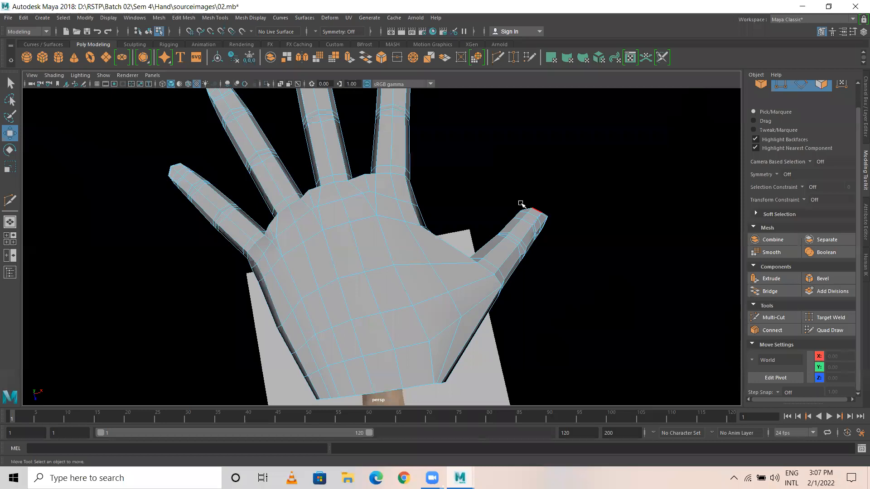
{"action": "left_click", "coordinate": [330, 254]}
{"action": "left_click_drag", "start_coordinate": [319, 298], "coordinate": [418, 202], "text": "alt"}
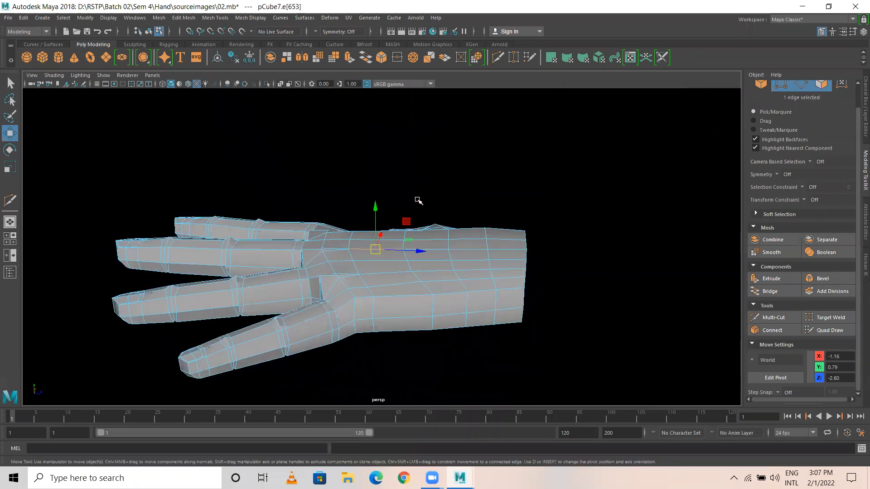
{"action": "left_click_drag", "start_coordinate": [338, 236], "coordinate": [146, 161], "text": "alt"}
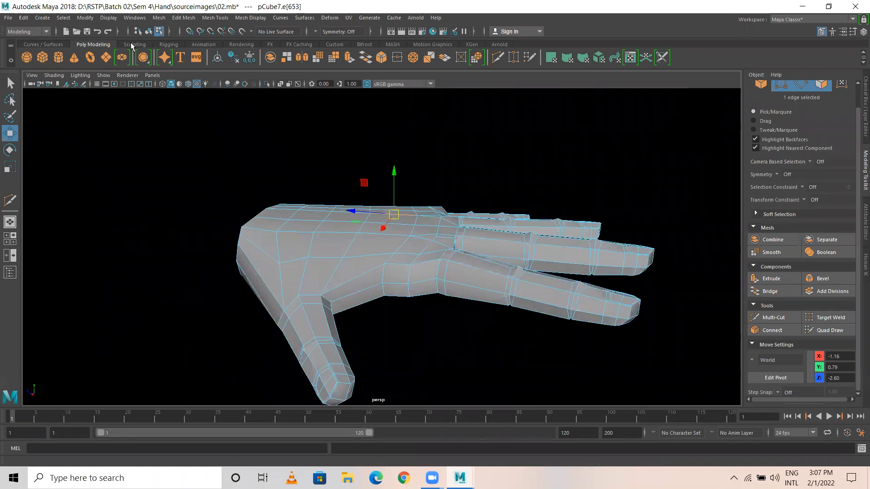
Step: From the Sculpting shelf, switch to Object Mode and raise the Sculpt Tool brush size to 27.016
{"action": "left_click", "coordinate": [129, 45]}
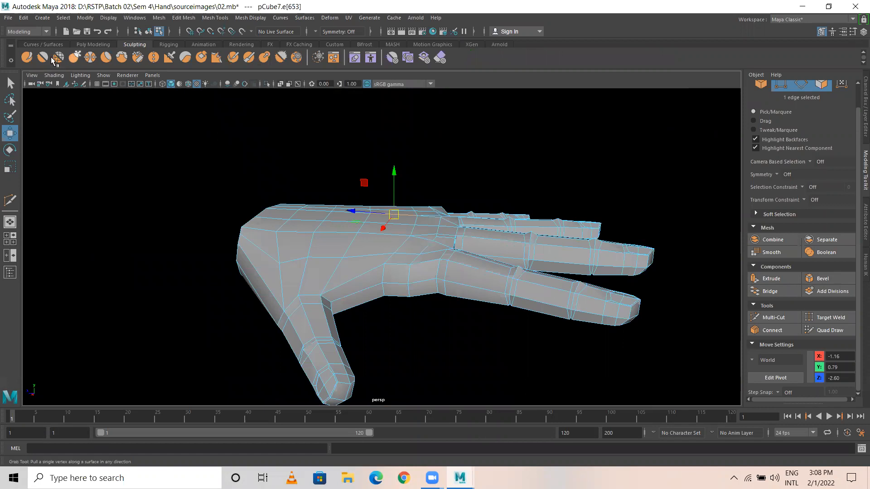
{"action": "right_click_drag", "start_coordinate": [326, 206], "coordinate": [297, 191]}
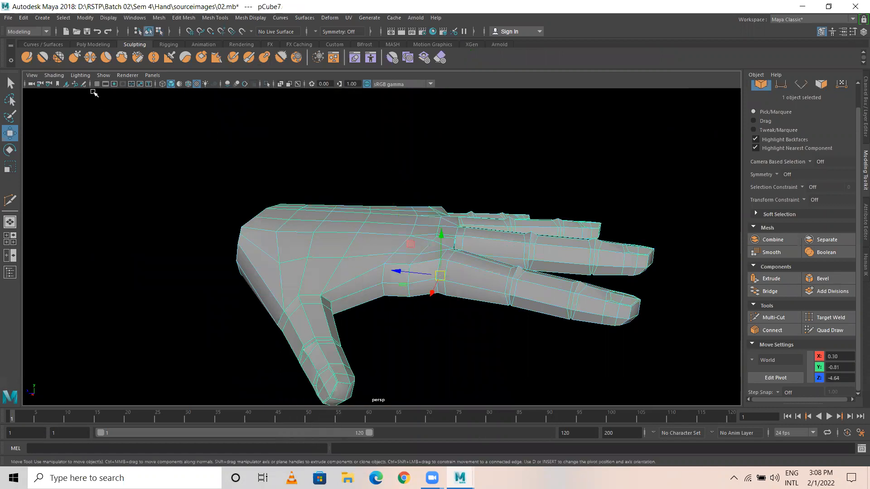
{"action": "double_click", "coordinate": [28, 57]}
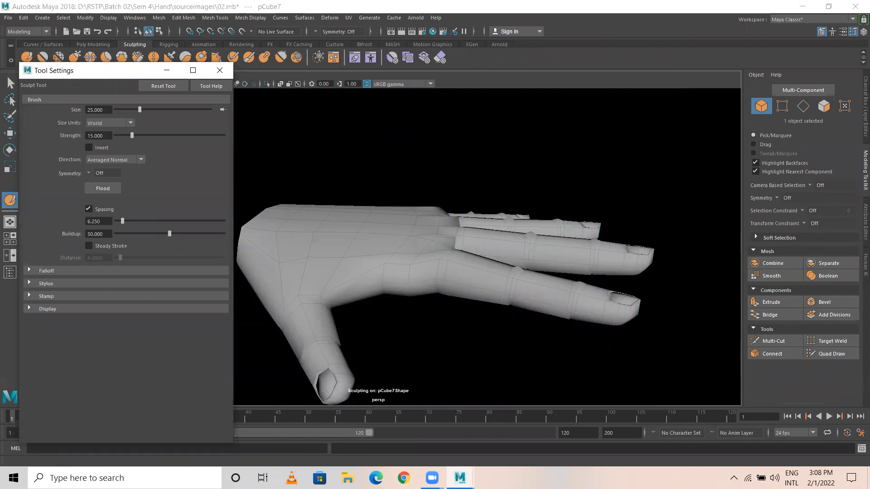
{"action": "mouse_move", "coordinate": [372, 193]}
{"action": "left_mouse_down", "text": "alt"}
{"action": "mouse_move", "coordinate": [367, 269]}
{"action": "mouse_move", "coordinate": [345, 268]}
{"action": "left_mouse_up", "text": "alt"}
{"action": "scroll", "coordinate": [367, 269], "scroll_direction": "up", "scroll_amount": 2}
{"action": "key", "text": "b"}
{"action": "key", "text": "b"}
{"action": "left_click_drag", "start_coordinate": [373, 242], "coordinate": [378, 242]}
Step: Close Tool Settings and activate Mesh Tools > Sculpting Tools > Sculpt Tool on the hand
{"action": "key", "text": "w"}
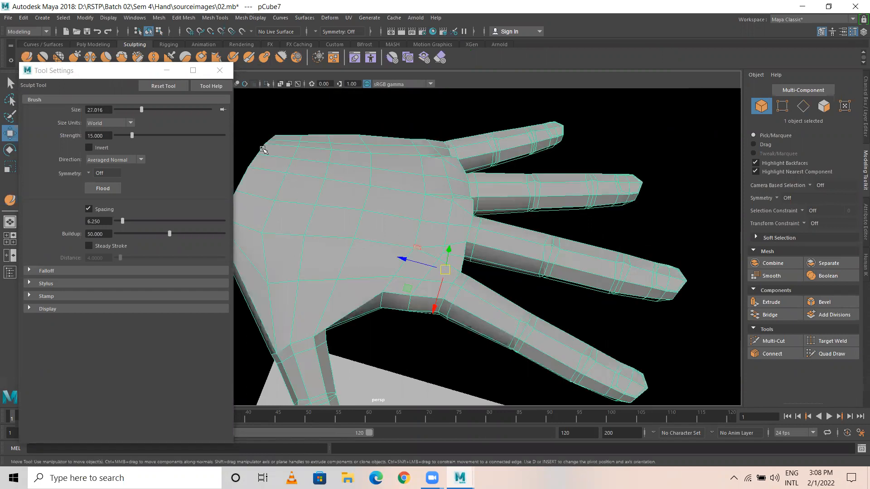
{"action": "left_click", "coordinate": [220, 70]}
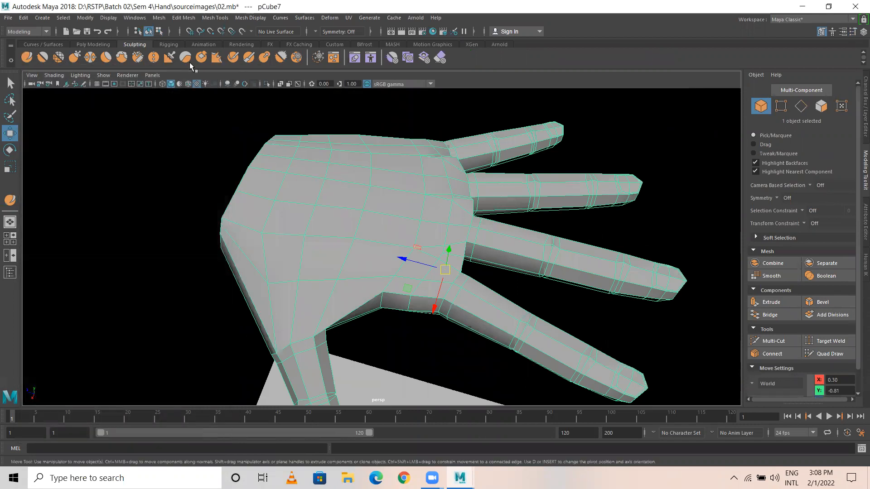
{"action": "left_click", "coordinate": [93, 44]}
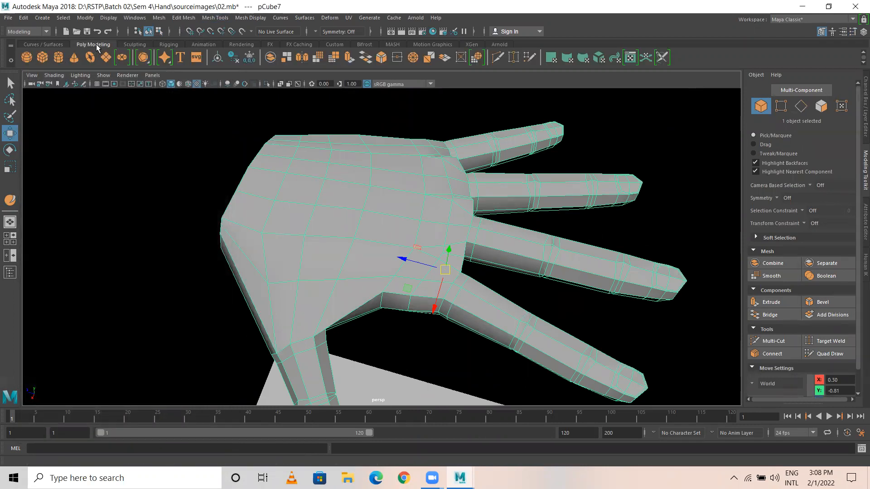
{"action": "left_click", "coordinate": [183, 18]}
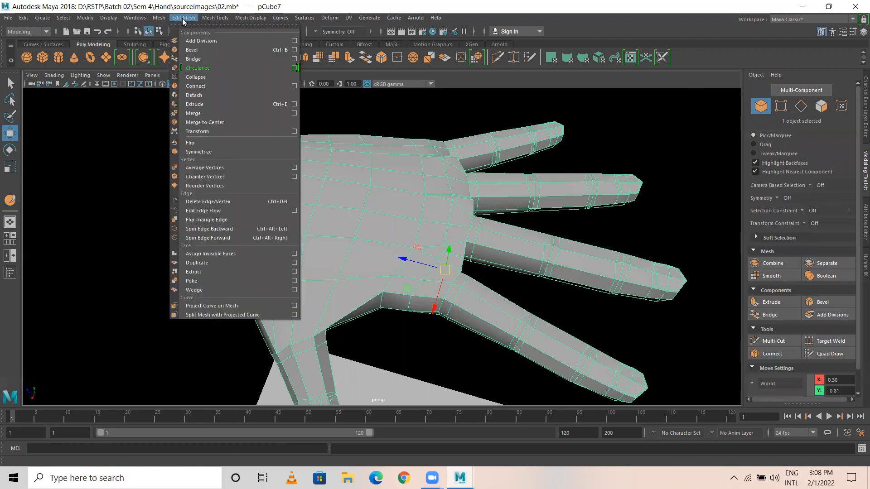
{"action": "mouse_move", "coordinate": [159, 18]}
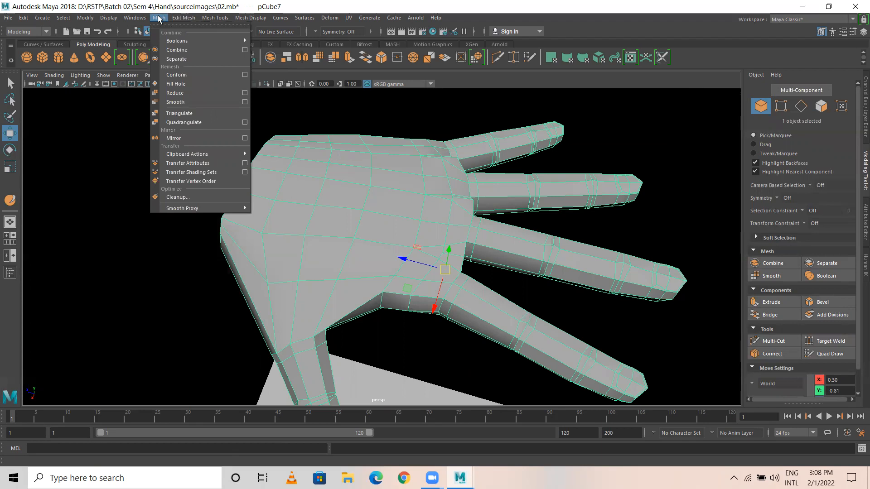
{"action": "mouse_move", "coordinate": [216, 20]}
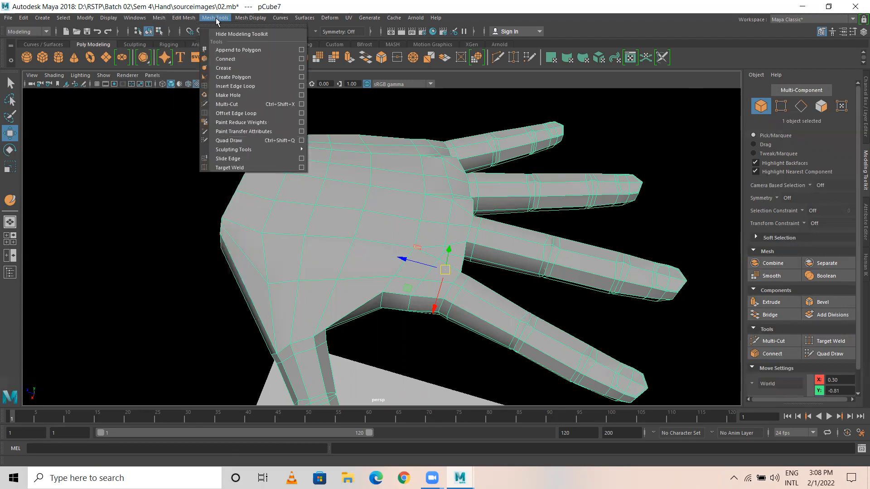
{"action": "mouse_move", "coordinate": [295, 154]}
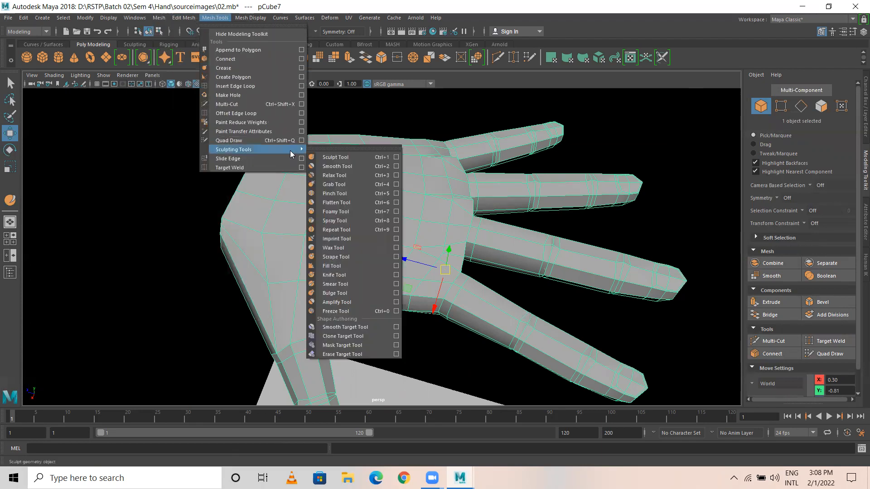
{"action": "left_click", "coordinate": [337, 157]}
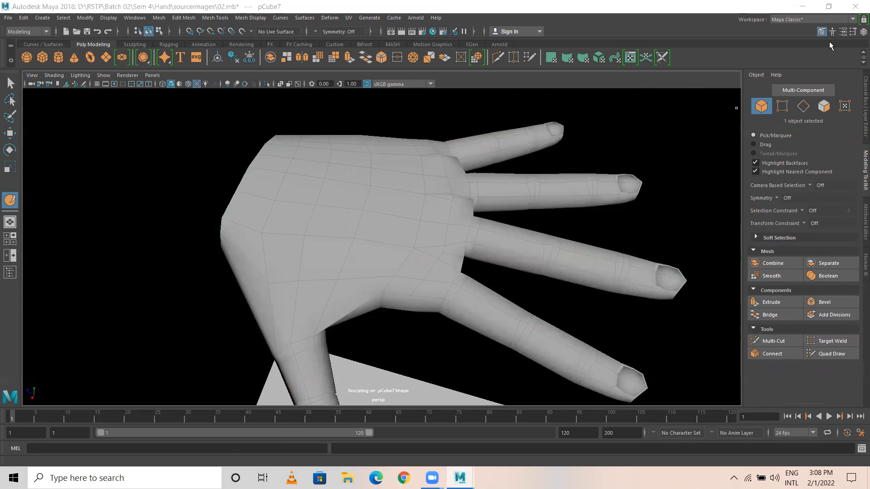
Step: Reset the Sculpt Tool brush to its default settings, size 25
{"action": "left_click", "coordinate": [854, 32]}
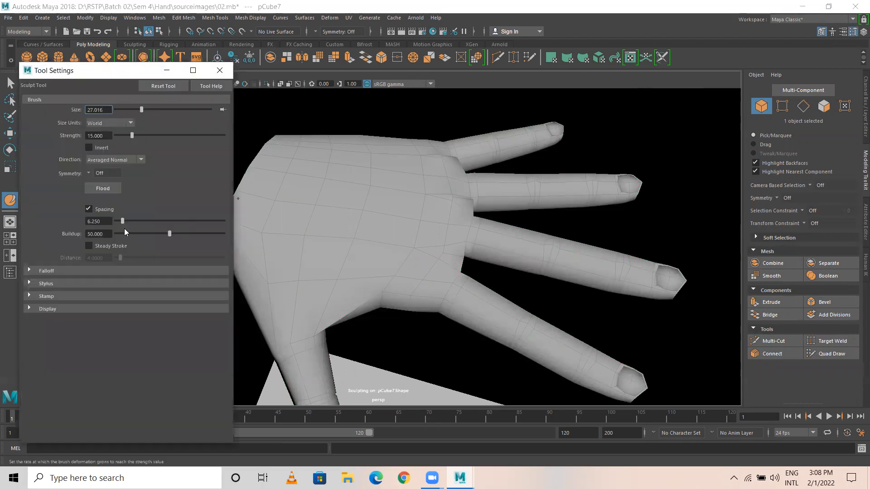
{"action": "mouse_move", "coordinate": [252, 216]}
{"action": "middle_mouse_down", "text": "alt"}
{"action": "mouse_move", "coordinate": [365, 214]}
{"action": "mouse_move", "coordinate": [283, 214]}
{"action": "middle_mouse_up", "text": "alt"}
{"action": "left_click", "coordinate": [161, 86]}
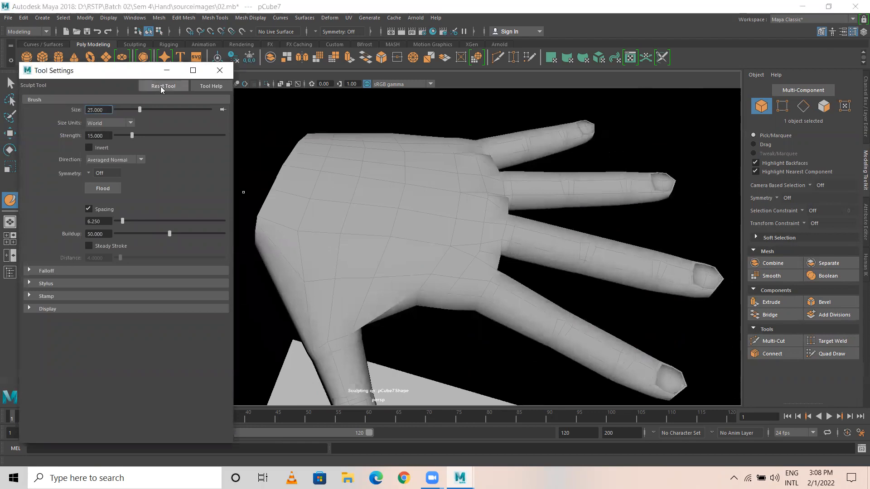
Step: Make a trial sculpt stroke across the hand, then undo it in the top view
{"action": "mouse_move", "coordinate": [311, 271]}
{"action": "left_mouse_down"}
{"action": "mouse_move", "coordinate": [336, 258]}
{"action": "mouse_move", "coordinate": [310, 261]}
{"action": "mouse_move", "coordinate": [416, 250]}
{"action": "mouse_move", "coordinate": [394, 177]}
{"action": "mouse_move", "coordinate": [386, 216]}
{"action": "mouse_move", "coordinate": [453, 195]}
{"action": "mouse_move", "coordinate": [462, 162]}
{"action": "left_mouse_up"}
{"action": "scroll", "coordinate": [416, 250], "scroll_direction": "down", "scroll_amount": 3}
{"action": "key", "text": "w"}
{"action": "key", "text": "space"}
{"action": "key", "text": "space"}
{"action": "key", "text": "ctrl+z"}
{"action": "key", "text": "ctrl+z"}
{"action": "key", "text": "ctrl+z"}
{"action": "key", "text": "ctrl+z"}
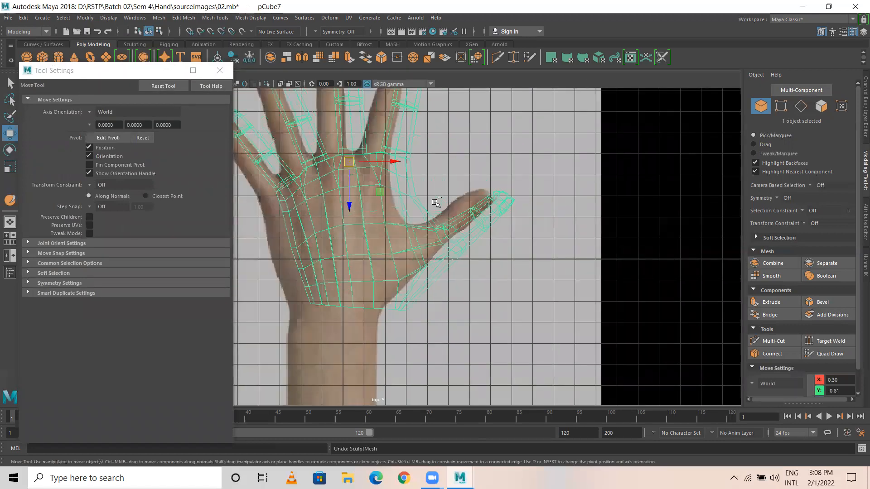
{"action": "left_click", "coordinate": [599, 171]}
{"action": "key", "text": "space"}
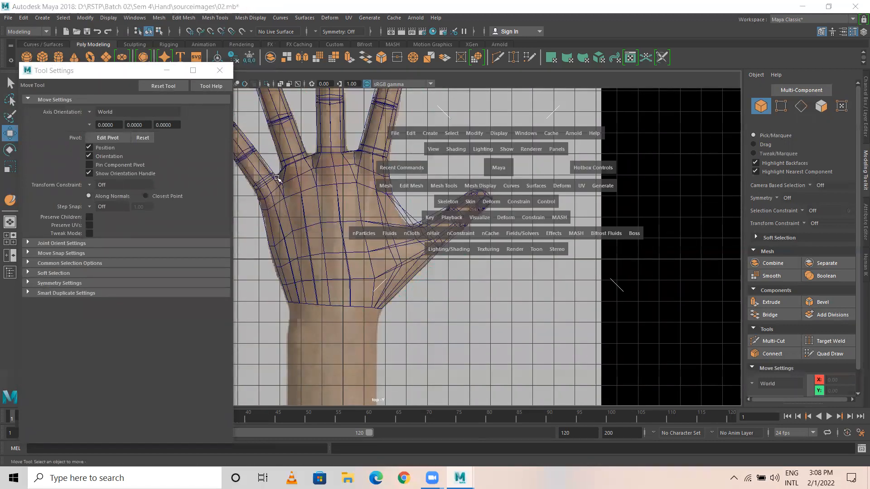
Step: Enter Vertex mode on the hand and raise three palm-edge vertices along Y
{"action": "left_click", "coordinate": [588, 161]}
{"action": "key", "text": "space"}
{"action": "left_click_drag", "start_coordinate": [390, 254], "coordinate": [230, 184], "text": "alt"}
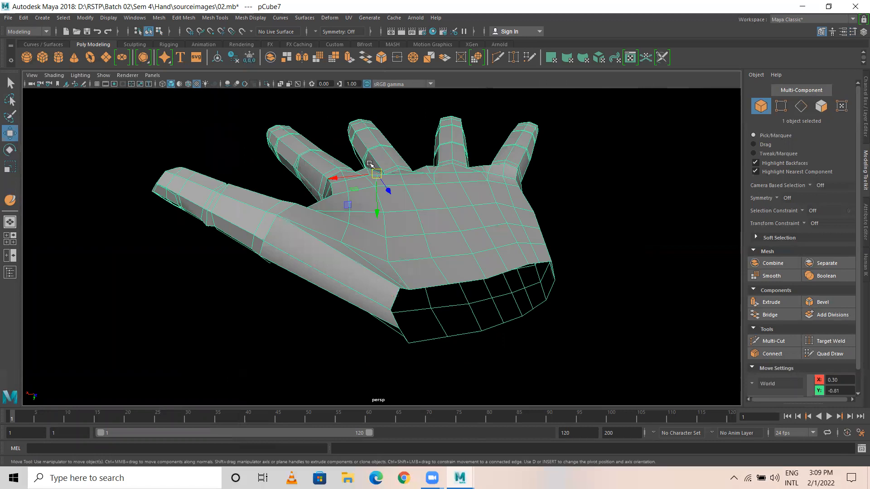
{"action": "left_click_drag", "start_coordinate": [370, 165], "coordinate": [291, 191], "text": "alt"}
{"action": "mouse_move", "coordinate": [291, 191]}
{"action": "right_mouse_down", "text": "alt"}
{"action": "mouse_move", "coordinate": [344, 190]}
{"action": "mouse_move", "coordinate": [345, 180]}
{"action": "mouse_move", "coordinate": [276, 186]}
{"action": "right_mouse_up", "text": "alt"}
{"action": "left_click", "coordinate": [344, 181]}
{"action": "left_click_drag", "start_coordinate": [344, 211], "coordinate": [335, 176]}
{"action": "left_click", "coordinate": [300, 189]}
{"action": "left_click_drag", "start_coordinate": [307, 226], "coordinate": [306, 194]}
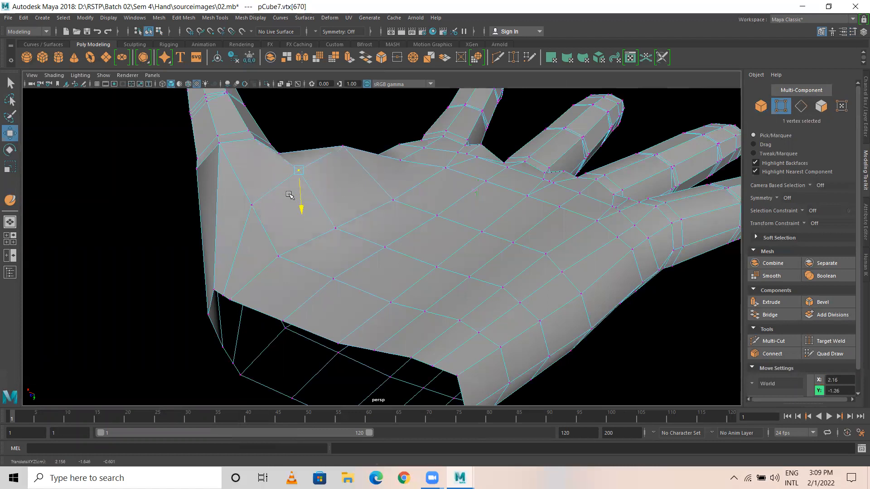
{"action": "left_click", "coordinate": [252, 205]}
{"action": "left_click_drag", "start_coordinate": [255, 241], "coordinate": [255, 231]}
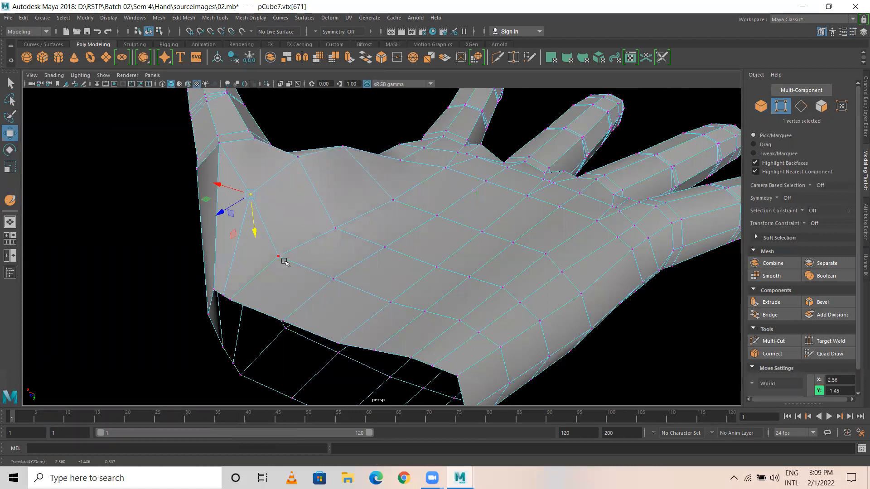
Step: Lift vertices near the wrist opening and along the palm to match the hand shape
{"action": "left_click", "coordinate": [277, 255]}
{"action": "left_click_drag", "start_coordinate": [303, 278], "coordinate": [366, 250], "text": "alt"}
{"action": "left_click_drag", "start_coordinate": [368, 218], "coordinate": [297, 211], "text": "alt"}
{"action": "left_click", "coordinate": [326, 205]}
{"action": "left_click_drag", "start_coordinate": [326, 244], "coordinate": [327, 215]}
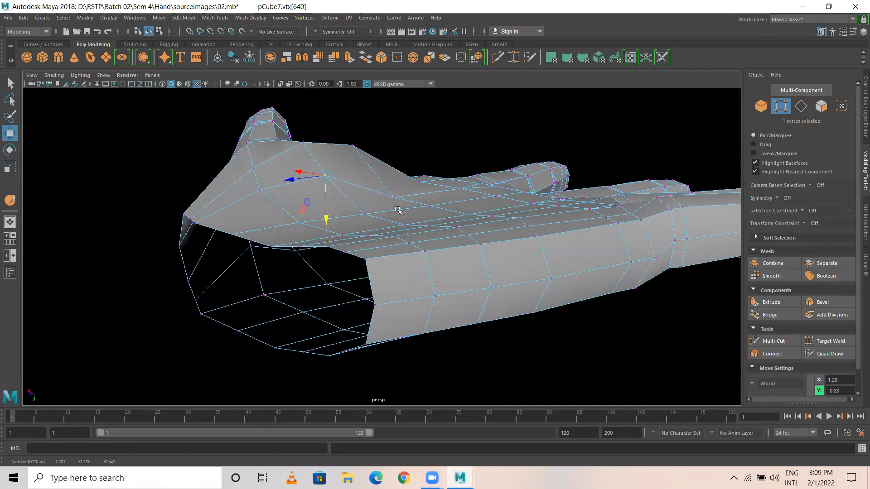
{"action": "left_click", "coordinate": [395, 198]}
{"action": "left_click_drag", "start_coordinate": [391, 232], "coordinate": [388, 207]}
Step: Pick vertices on the hand's top edge, then return to Object Mode
{"action": "left_click_drag", "start_coordinate": [316, 175], "coordinate": [405, 138], "text": "alt"}
{"action": "left_click", "coordinate": [403, 139]}
{"action": "left_click_drag", "start_coordinate": [422, 167], "coordinate": [427, 193], "text": "alt"}
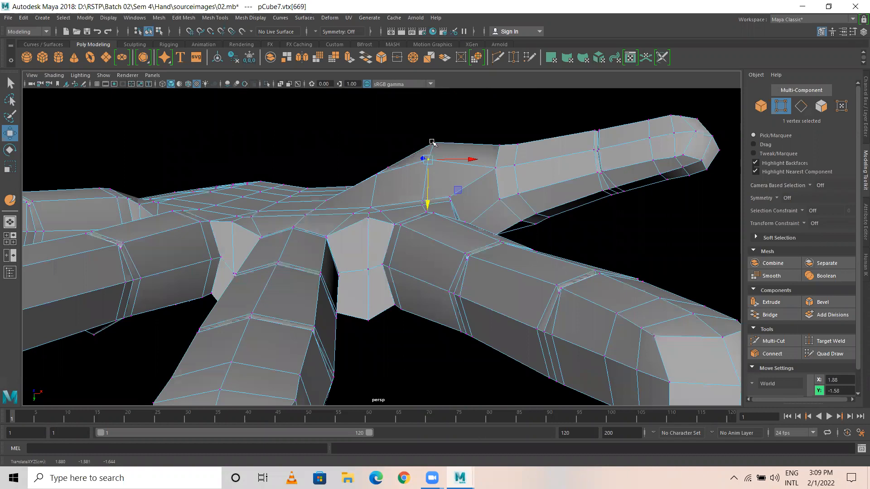
{"action": "left_click", "coordinate": [431, 141]}
{"action": "left_click_drag", "start_coordinate": [269, 181], "coordinate": [359, 194], "text": "alt"}
{"action": "right_click_drag", "start_coordinate": [359, 194], "coordinate": [394, 197]}
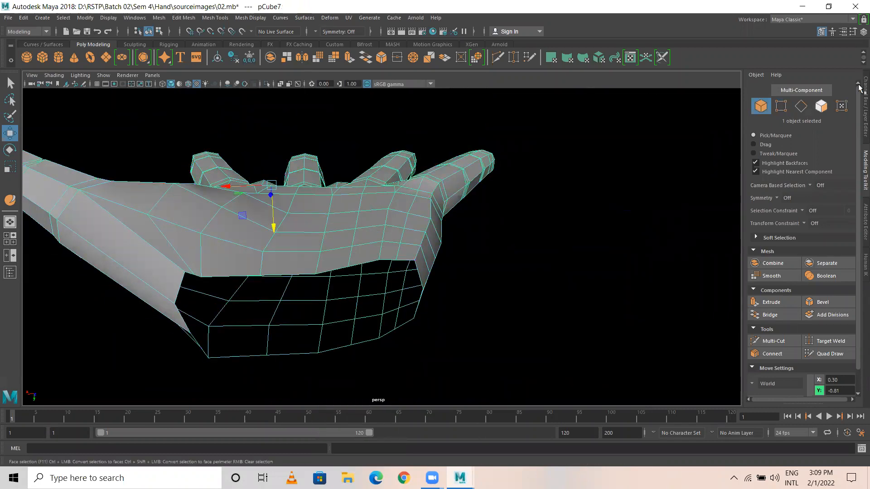
Step: Delete the hand mesh's construction history
{"action": "left_click", "coordinate": [862, 36]}
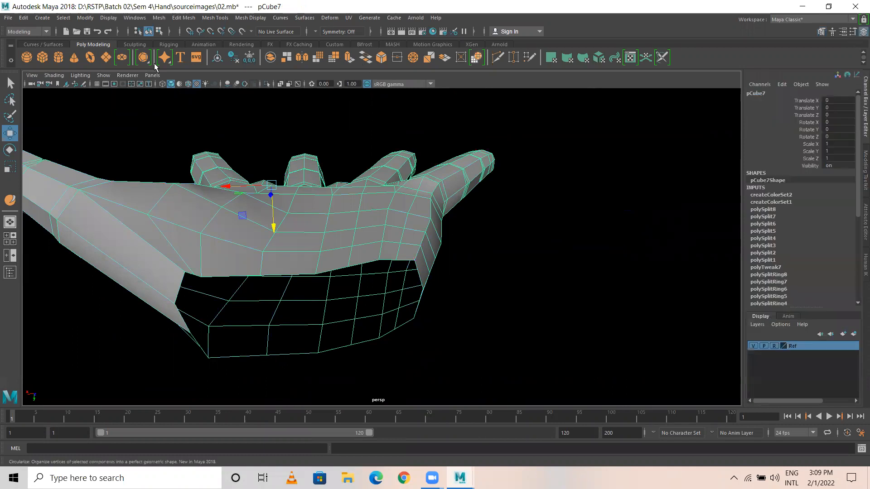
{"action": "left_click", "coordinate": [23, 18]}
{"action": "mouse_move", "coordinate": [70, 124]}
{"action": "left_click", "coordinate": [194, 132]}
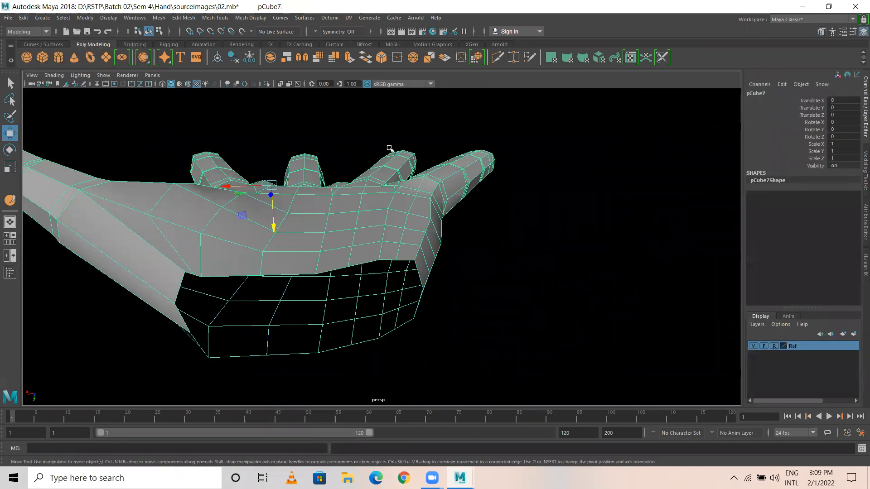
Step: Activate the Sculpt Tool and set its brush size to 0.971
{"action": "left_click", "coordinate": [135, 45]}
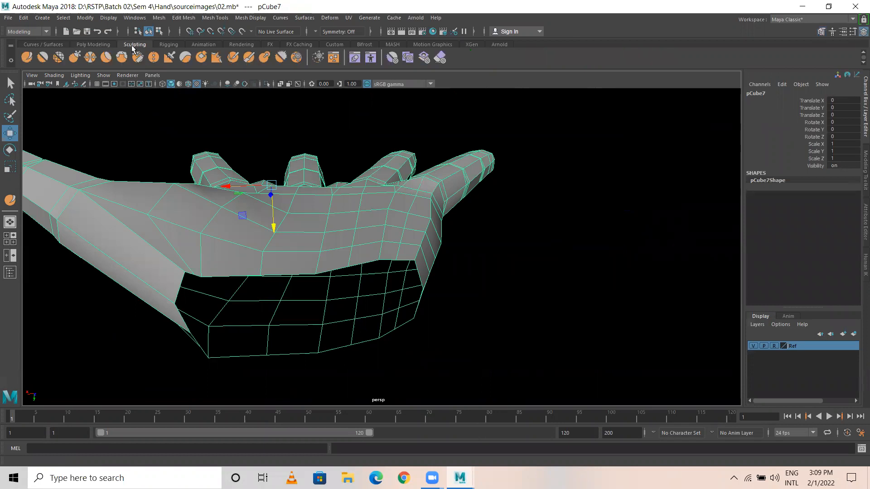
{"action": "double_click", "coordinate": [27, 57]}
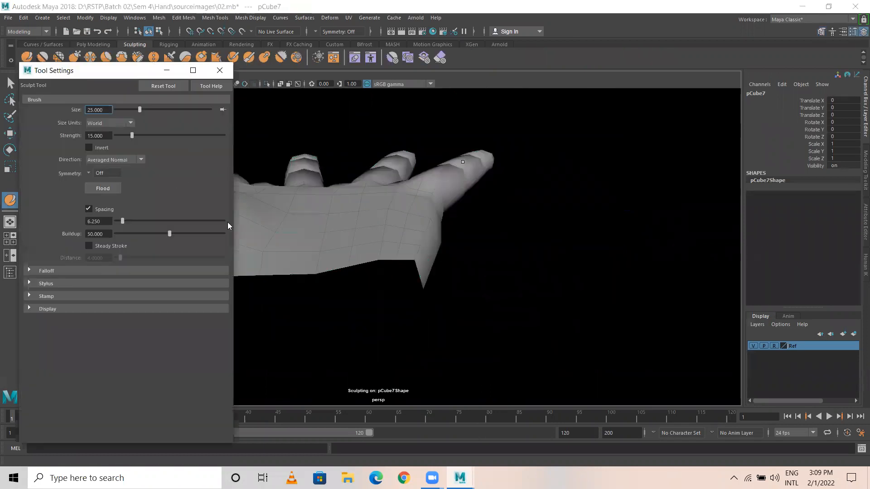
{"action": "key", "text": "w"}
{"action": "left_click_drag", "start_coordinate": [330, 209], "coordinate": [387, 229], "text": "alt"}
{"action": "key", "text": "y"}
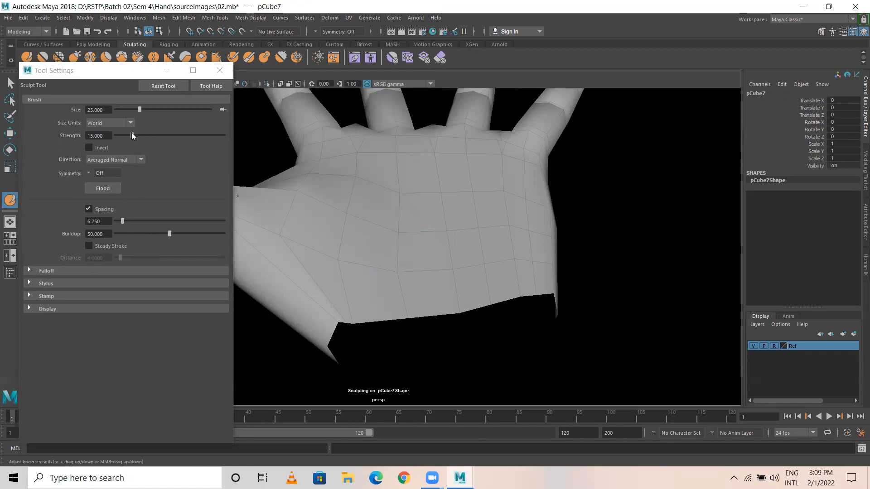
{"action": "mouse_move", "coordinate": [140, 109]}
{"action": "left_mouse_down"}
{"action": "mouse_move", "coordinate": [175, 113]}
{"action": "mouse_move", "coordinate": [118, 110]}
{"action": "left_mouse_up"}
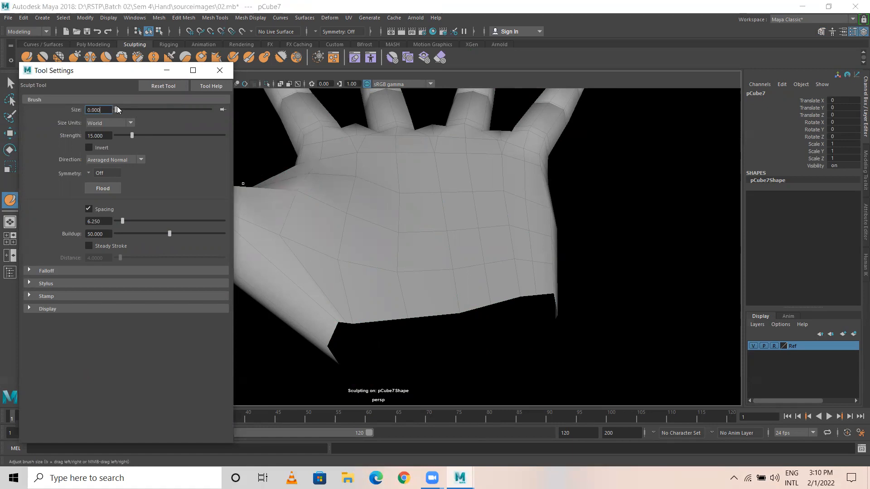
Step: Test a sculpt stroke near the thumb base, undo it, and float Tool Settings
{"action": "left_click_drag", "start_coordinate": [355, 240], "coordinate": [341, 252]}
{"action": "key", "text": "ctrl+z"}
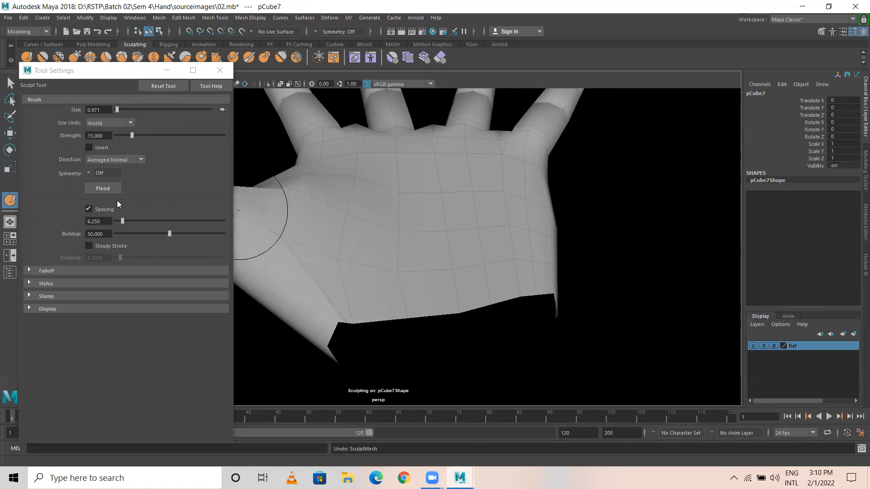
{"action": "left_click_drag", "start_coordinate": [87, 76], "coordinate": [127, 137]}
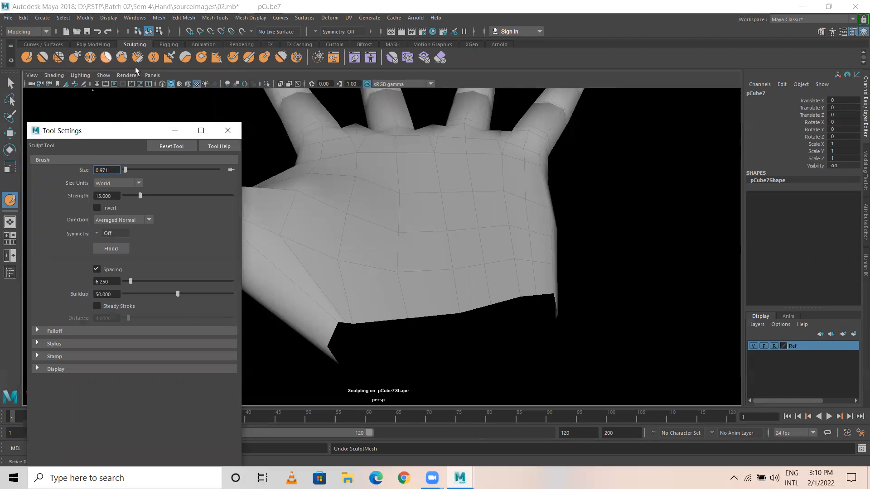
Step: Apply Smooth to the hand from the Modeling Toolkit, then undo it
{"action": "left_click", "coordinate": [832, 33]}
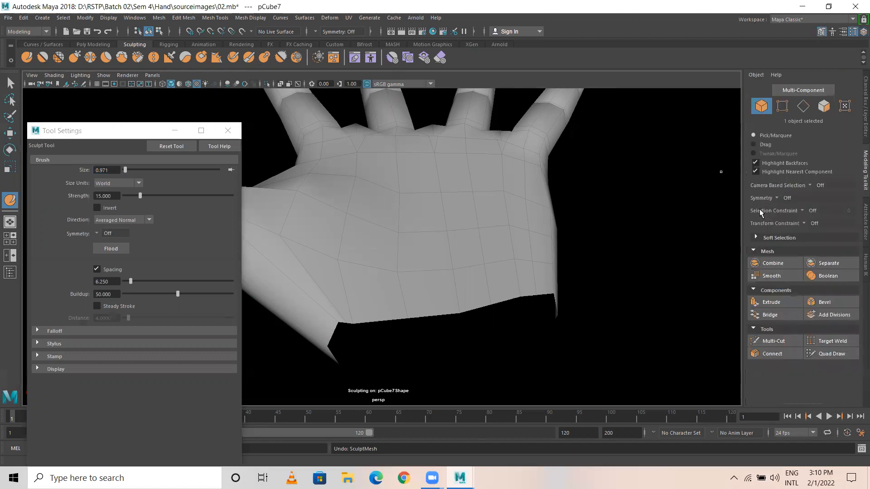
{"action": "left_click", "coordinate": [770, 275]}
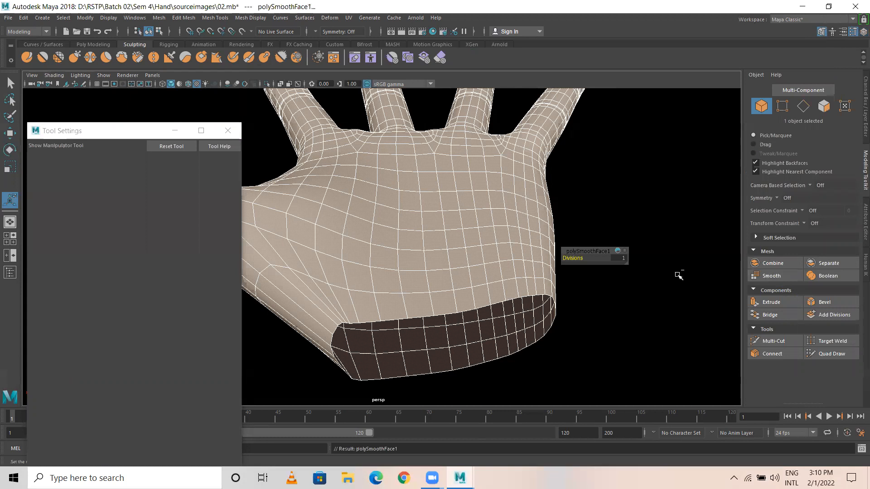
{"action": "key", "text": "ctrl+z"}
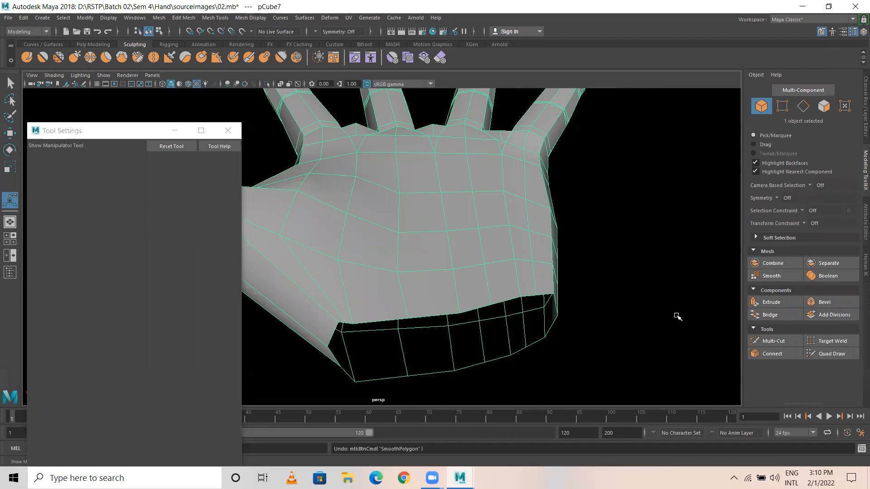
Step: Activate the Smooth sculpt brush (size 0.971, strength 100) and tumble around the hand
{"action": "left_click", "coordinate": [41, 58]}
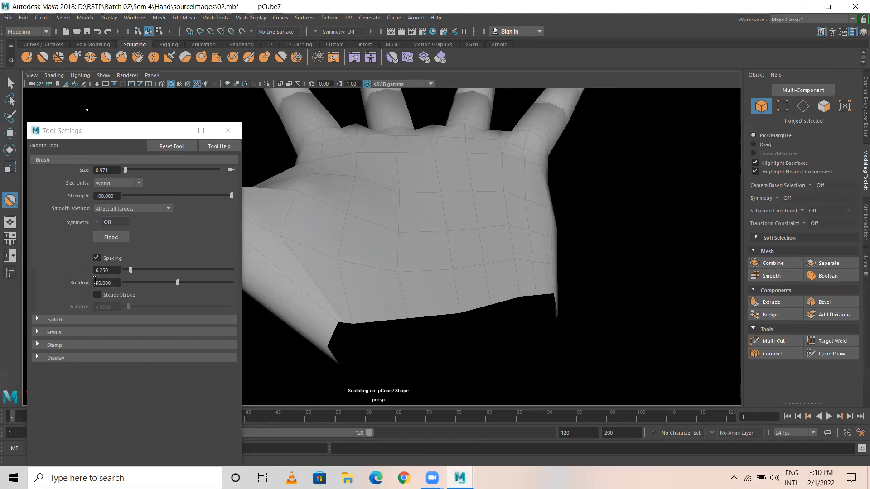
{"action": "left_click", "coordinate": [35, 319]}
{"action": "left_click", "coordinate": [34, 319]}
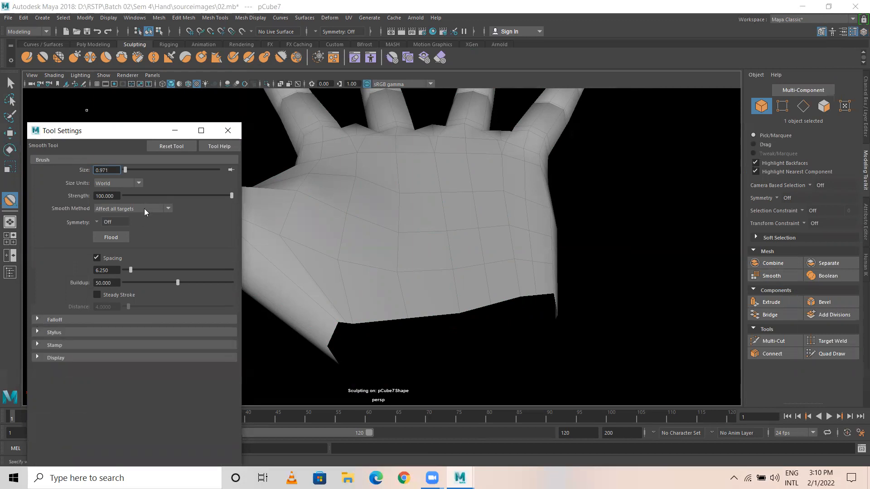
{"action": "left_click", "coordinate": [314, 208]}
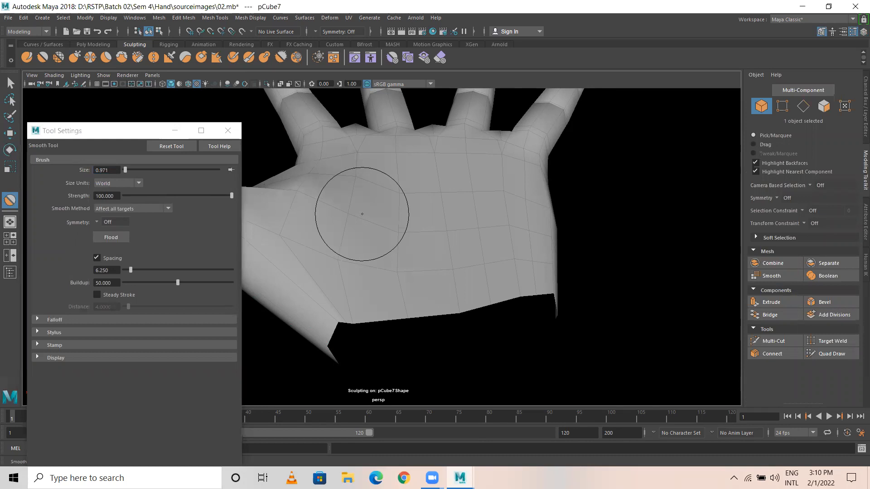
{"action": "mouse_move", "coordinate": [518, 174]}
{"action": "left_mouse_down", "text": "alt"}
{"action": "mouse_move", "coordinate": [524, 263]}
{"action": "mouse_move", "coordinate": [609, 306]}
{"action": "left_mouse_up", "text": "alt"}
{"action": "middle_click_drag", "start_coordinate": [624, 313], "coordinate": [586, 222], "text": "alt"}
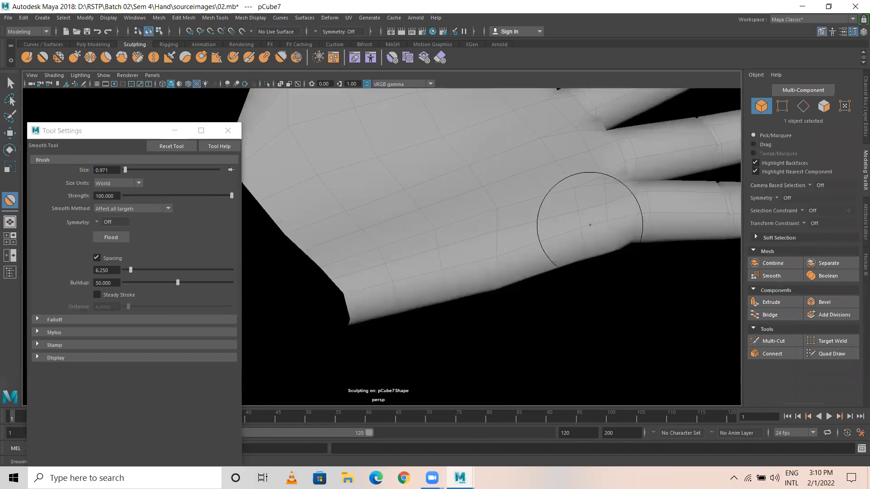
{"action": "mouse_move", "coordinate": [564, 265]}
{"action": "left_mouse_down", "text": "alt"}
{"action": "mouse_move", "coordinate": [586, 171]}
{"action": "mouse_move", "coordinate": [585, 193]}
{"action": "left_mouse_up", "text": "alt"}
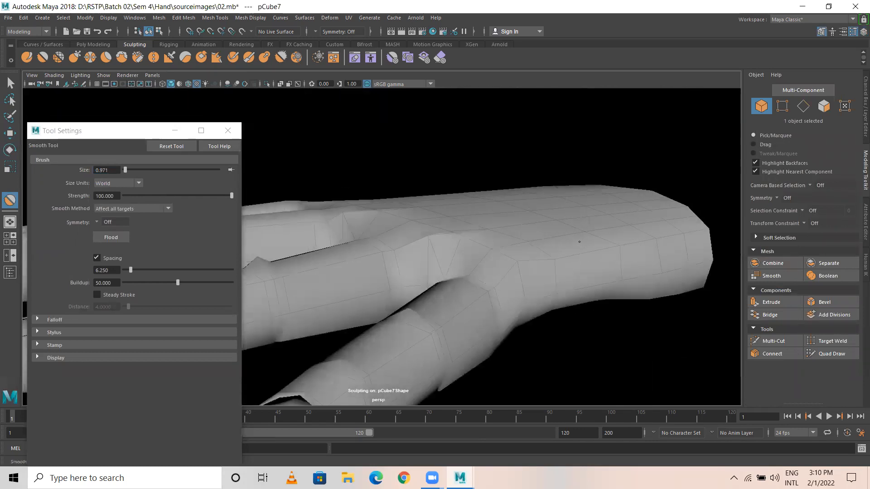
{"action": "mouse_move", "coordinate": [678, 244]}
{"action": "left_mouse_down", "text": "alt"}
{"action": "mouse_move", "coordinate": [472, 218]}
{"action": "mouse_move", "coordinate": [366, 224]}
{"action": "mouse_move", "coordinate": [483, 213]}
{"action": "mouse_move", "coordinate": [375, 258]}
{"action": "left_mouse_up", "text": "alt"}
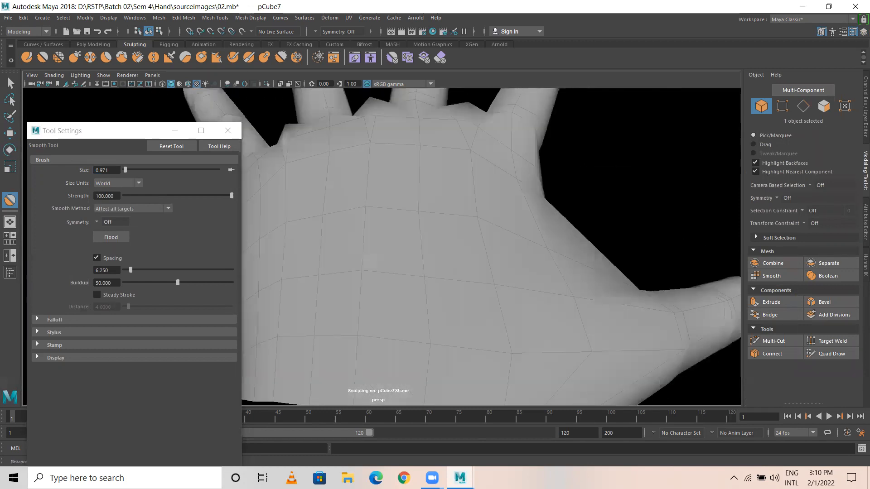
{"action": "scroll", "coordinate": [400, 208], "scroll_direction": "down", "scroll_amount": 4}
{"action": "left_click_drag", "start_coordinate": [401, 209], "coordinate": [404, 240], "text": "alt"}
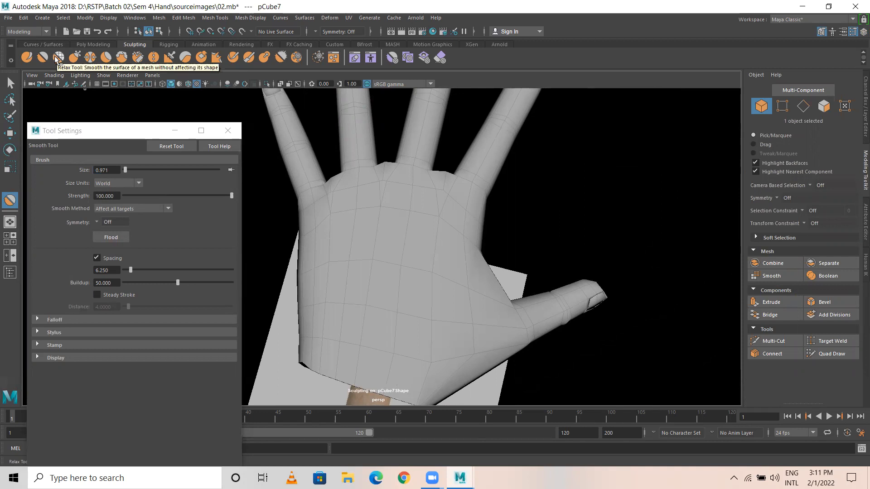
Step: Switch to the Sculpt Tool, lowering Strength to 2.966 and Buildup to 18.220
{"action": "key", "text": "alt"}
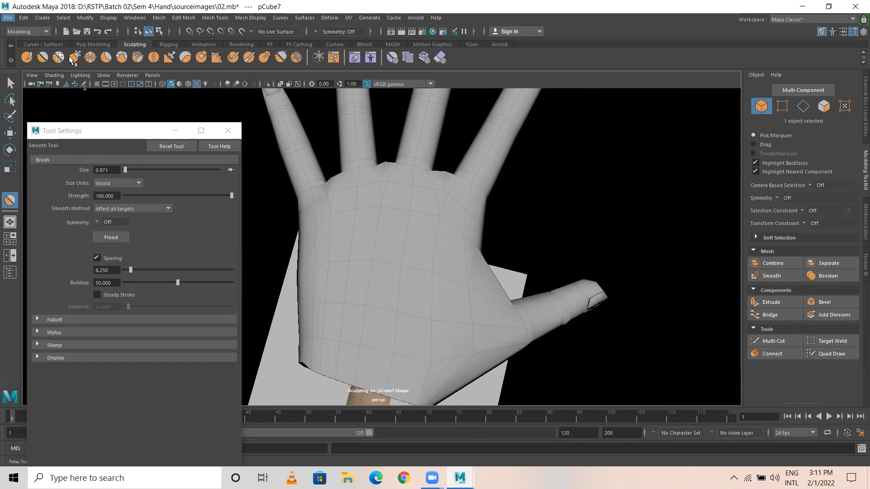
{"action": "left_click", "coordinate": [31, 59]}
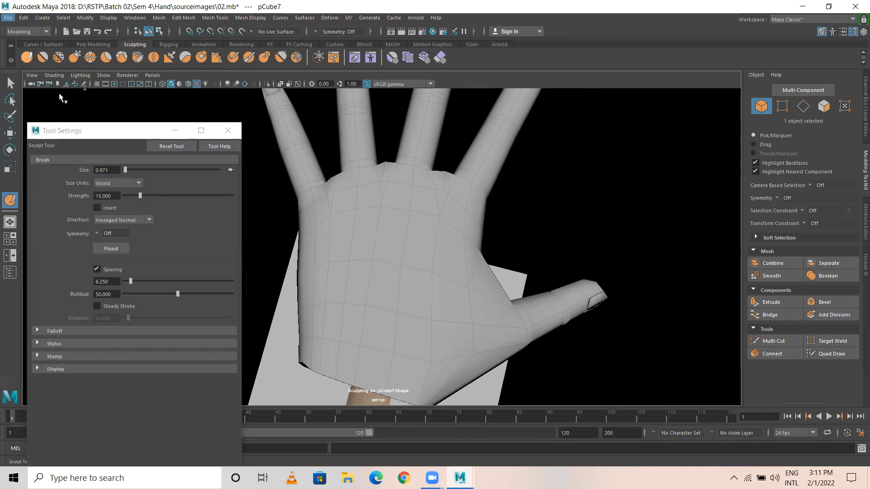
{"action": "left_click_drag", "start_coordinate": [137, 197], "coordinate": [132, 197]}
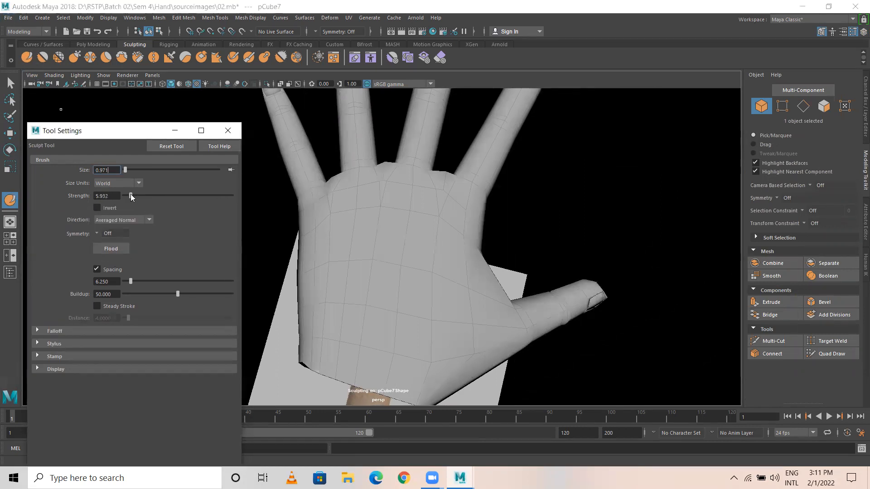
{"action": "mouse_move", "coordinate": [499, 254]}
{"action": "left_mouse_down", "text": "alt"}
{"action": "mouse_move", "coordinate": [511, 258]}
{"action": "mouse_move", "coordinate": [423, 152]}
{"action": "mouse_move", "coordinate": [493, 275]}
{"action": "mouse_move", "coordinate": [329, 203]}
{"action": "mouse_move", "coordinate": [385, 226]}
{"action": "mouse_move", "coordinate": [408, 249]}
{"action": "left_mouse_up", "text": "alt"}
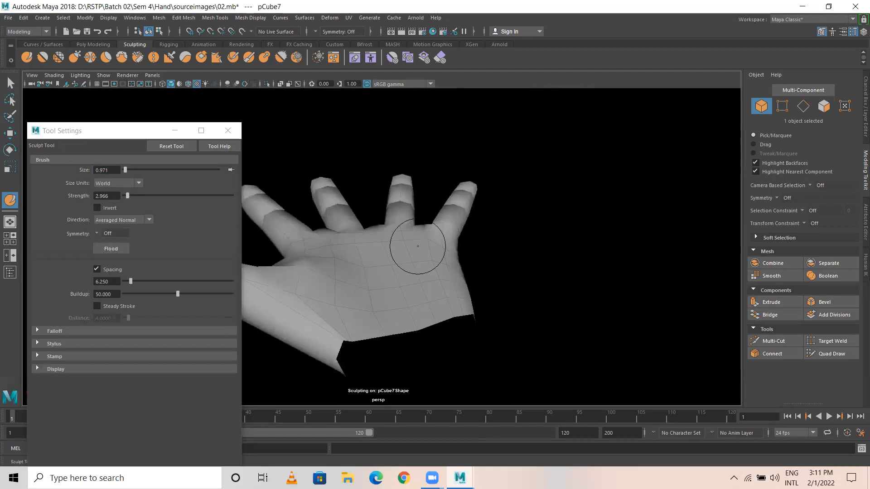
{"action": "key", "text": "ctrl+z"}
{"action": "left_click", "coordinate": [152, 294]}
Step: Lightly sculpt the hand's right edge, then view the fingers from a low side angle
{"action": "left_click_drag", "start_coordinate": [437, 264], "coordinate": [436, 286]}
{"action": "left_click_drag", "start_coordinate": [437, 286], "coordinate": [436, 265]}
{"action": "mouse_move", "coordinate": [436, 266]}
{"action": "left_mouse_down"}
{"action": "mouse_move", "coordinate": [445, 254]}
{"action": "mouse_move", "coordinate": [355, 274]}
{"action": "mouse_move", "coordinate": [439, 285]}
{"action": "mouse_move", "coordinate": [360, 233]}
{"action": "left_mouse_up"}
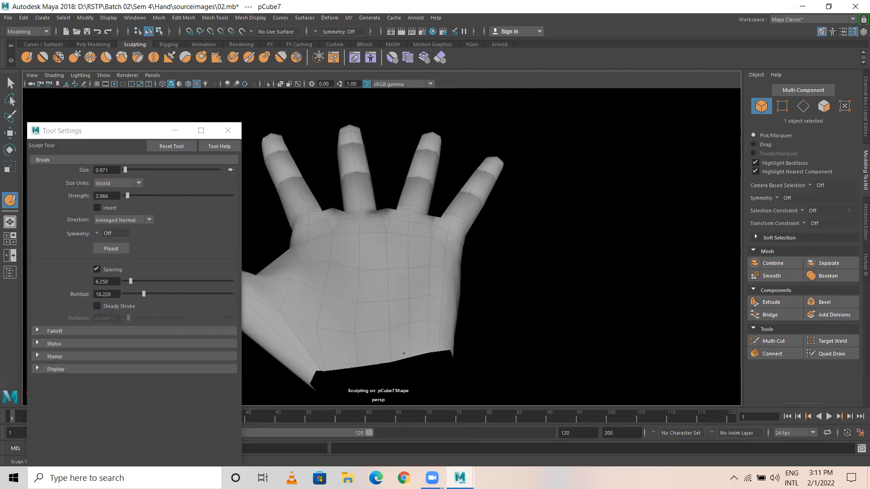
{"action": "mouse_move", "coordinate": [394, 324]}
{"action": "left_mouse_down", "text": "alt"}
{"action": "mouse_move", "coordinate": [421, 116]}
{"action": "mouse_move", "coordinate": [465, 180]}
{"action": "mouse_move", "coordinate": [572, 158]}
{"action": "mouse_move", "coordinate": [627, 179]}
{"action": "mouse_move", "coordinate": [589, 200]}
{"action": "left_mouse_up", "text": "alt"}
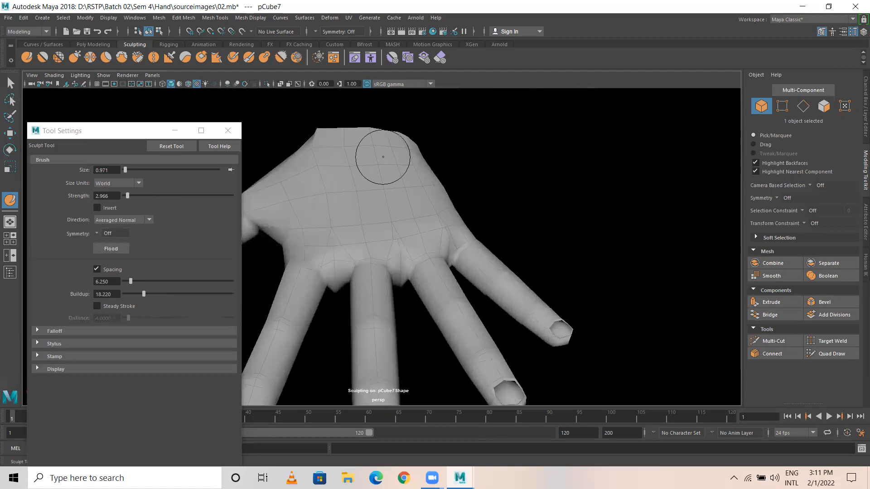
{"action": "mouse_move", "coordinate": [349, 161]}
{"action": "left_mouse_down", "text": "alt"}
{"action": "mouse_move", "coordinate": [422, 190]}
{"action": "mouse_move", "coordinate": [375, 210]}
{"action": "left_mouse_up", "text": "alt"}
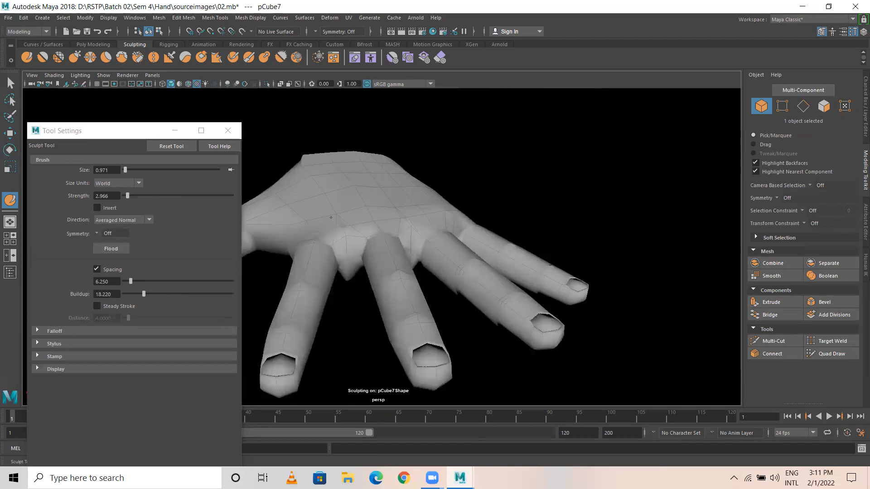
{"action": "left_click_drag", "start_coordinate": [355, 188], "coordinate": [294, 149], "text": "alt"}
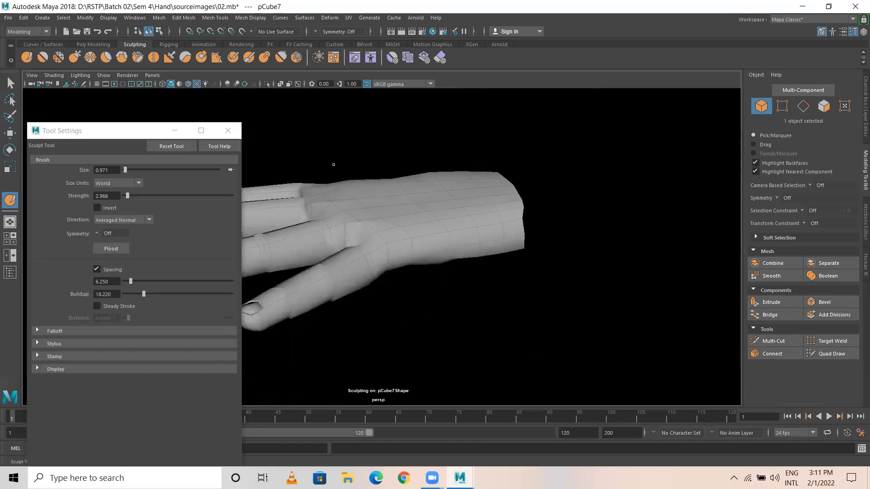
Step: Close the brush settings, switch to the Move tool, and enter Vertex mode at the wrist
{"action": "left_click", "coordinate": [228, 131]}
{"action": "key", "text": "w"}
{"action": "left_click_drag", "start_coordinate": [392, 199], "coordinate": [400, 251], "text": "alt"}
{"action": "middle_click_drag", "start_coordinate": [427, 278], "coordinate": [395, 180], "text": "alt"}
{"action": "right_click_drag", "start_coordinate": [391, 158], "coordinate": [388, 191]}
{"action": "right_click_drag", "start_coordinate": [332, 186], "coordinate": [319, 186]}
{"action": "left_click_drag", "start_coordinate": [362, 211], "coordinate": [445, 148], "text": "alt"}
{"action": "middle_click_drag", "start_coordinate": [445, 147], "coordinate": [454, 222], "text": "alt"}
Step: Lower a wrist vertex slightly and pull it inward along X
{"action": "left_click_drag", "start_coordinate": [455, 222], "coordinate": [425, 192], "text": "alt"}
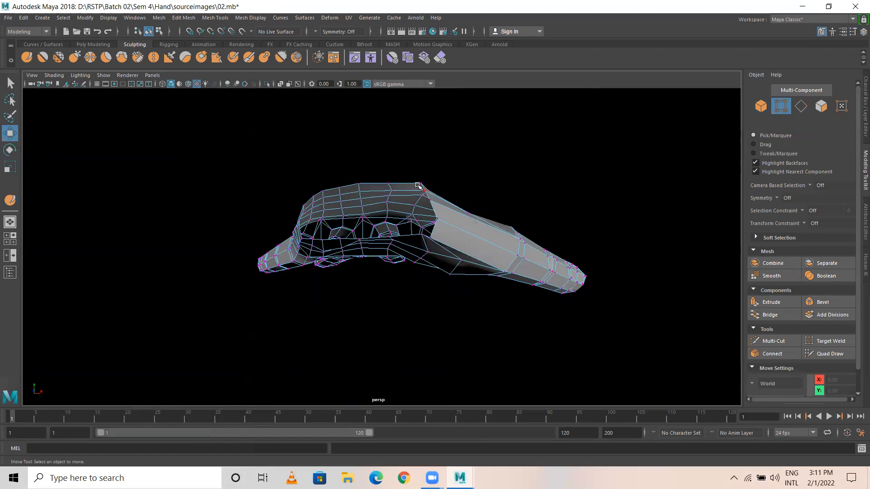
{"action": "left_click", "coordinate": [423, 200]}
{"action": "mouse_move", "coordinate": [425, 157]}
{"action": "left_mouse_down"}
{"action": "mouse_move", "coordinate": [417, 169]}
{"action": "mouse_move", "coordinate": [416, 159]}
{"action": "left_mouse_up"}
{"action": "left_click_drag", "start_coordinate": [458, 203], "coordinate": [281, 93]}
{"action": "left_click", "coordinate": [453, 274]}
{"action": "left_click_drag", "start_coordinate": [408, 263], "coordinate": [397, 230], "text": "alt"}
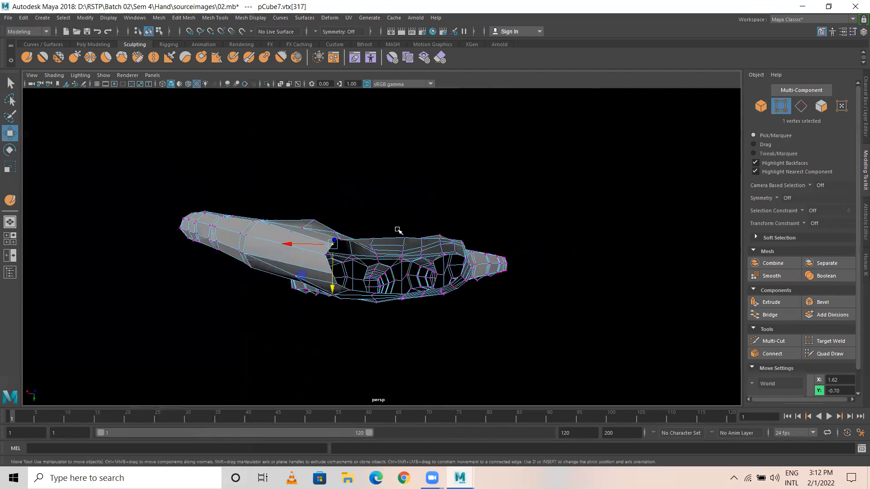
{"action": "left_click", "coordinate": [370, 199]}
{"action": "left_click_drag", "start_coordinate": [370, 199], "coordinate": [340, 284], "text": "alt"}
Step: Raise a vertex beside the wrist opening slightly
{"action": "left_click", "coordinate": [332, 264]}
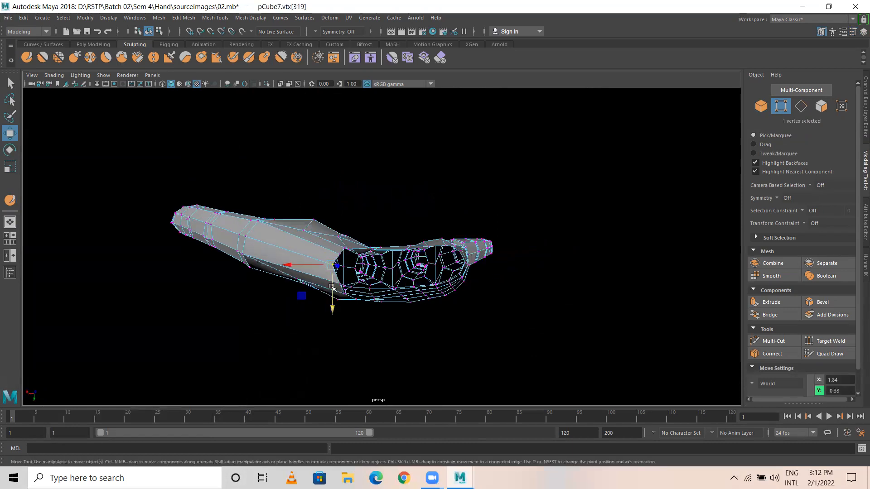
{"action": "left_click", "coordinate": [340, 256]}
{"action": "left_click_drag", "start_coordinate": [343, 284], "coordinate": [296, 293]}
{"action": "left_click", "coordinate": [260, 267]}
{"action": "left_click_drag", "start_coordinate": [261, 268], "coordinate": [347, 286], "text": "alt"}
Step: Nudge two palm-edge vertices near the finger openings upward, then clear the selection
{"action": "left_click", "coordinate": [369, 291]}
{"action": "left_click", "coordinate": [354, 285]}
{"action": "left_click", "coordinate": [370, 290]}
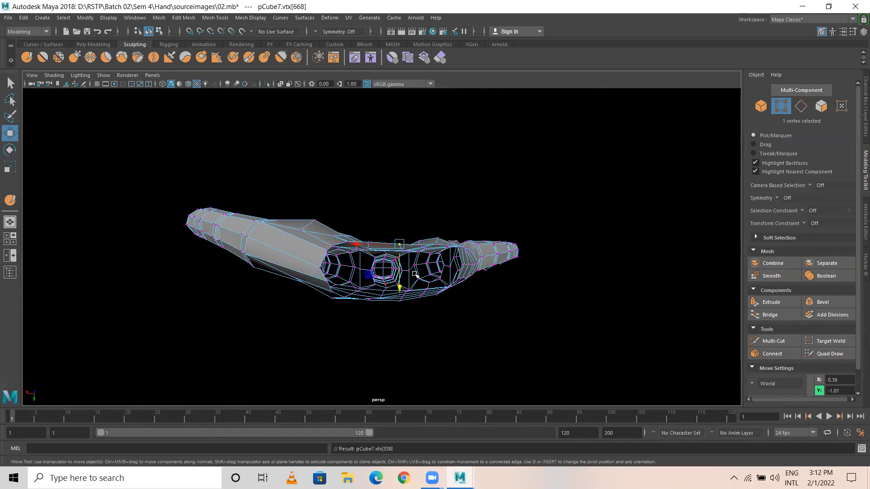
{"action": "left_click_drag", "start_coordinate": [401, 290], "coordinate": [400, 284]}
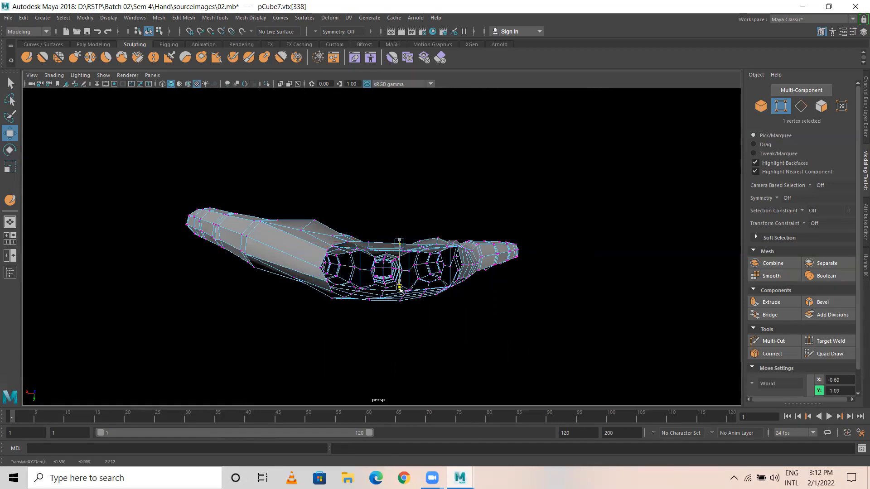
{"action": "left_click", "coordinate": [432, 279]}
{"action": "left_click", "coordinate": [436, 288]}
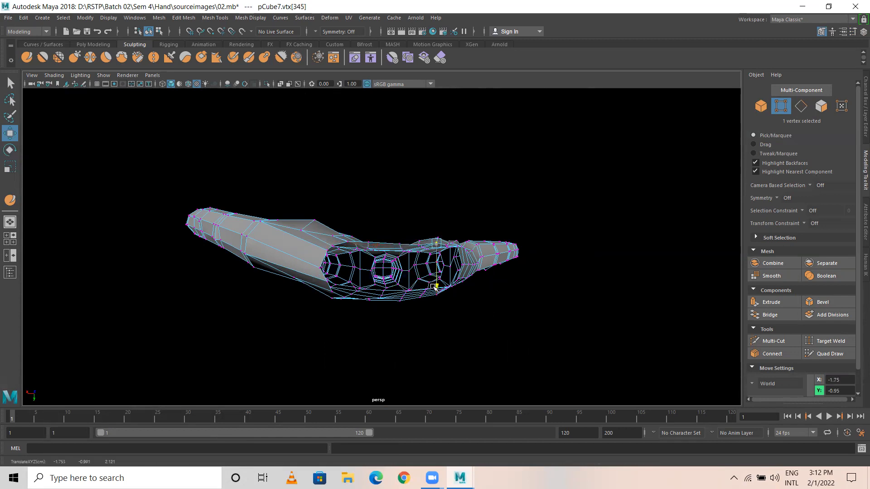
{"action": "left_click_drag", "start_coordinate": [445, 294], "coordinate": [445, 290]}
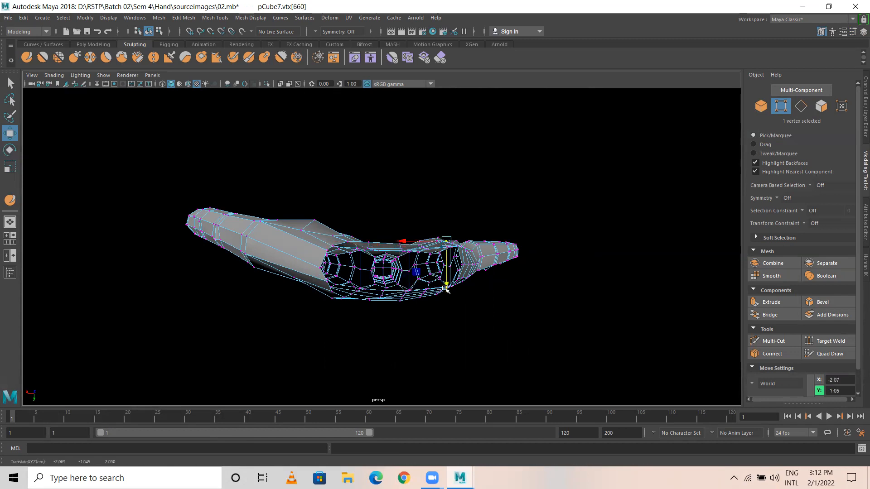
{"action": "left_click", "coordinate": [458, 233]}
Step: Extrude the wrist rim edge loop and pull it down the forearm in the top view
{"action": "left_click_drag", "start_coordinate": [394, 235], "coordinate": [393, 277], "text": "alt"}
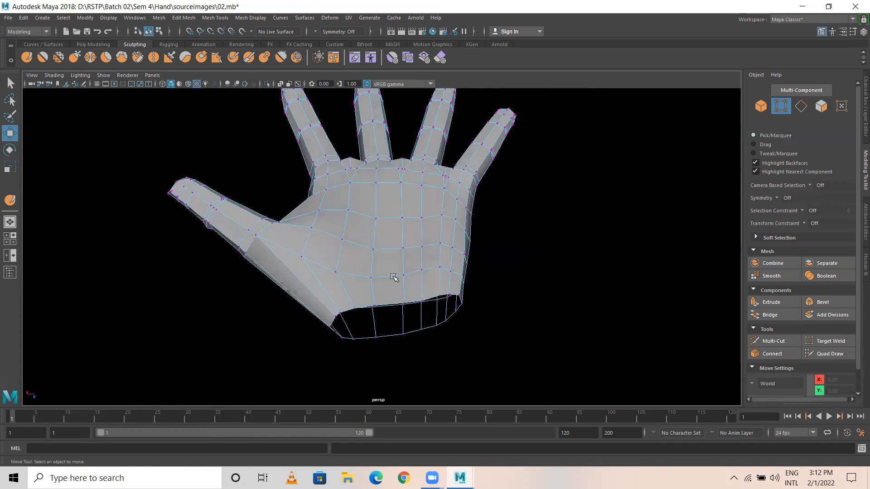
{"action": "right_click_drag", "start_coordinate": [391, 208], "coordinate": [388, 194]}
{"action": "double_click", "coordinate": [401, 305]}
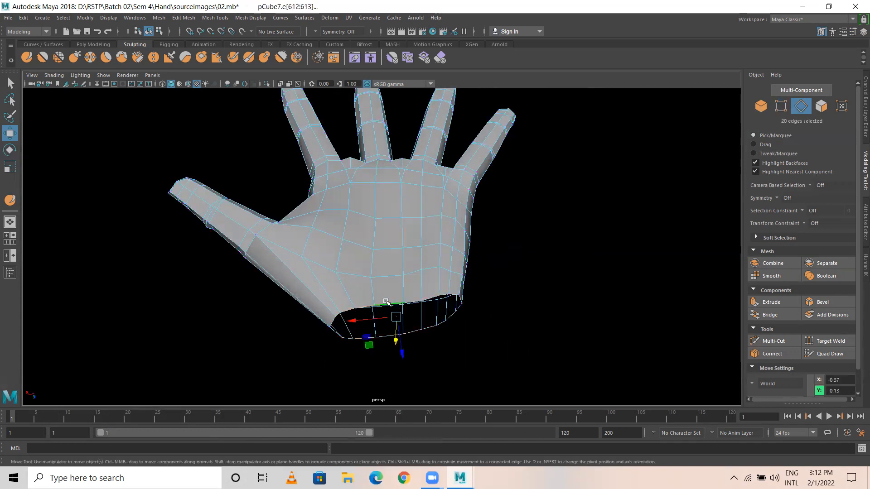
{"action": "key", "text": "space"}
{"action": "key", "text": "space"}
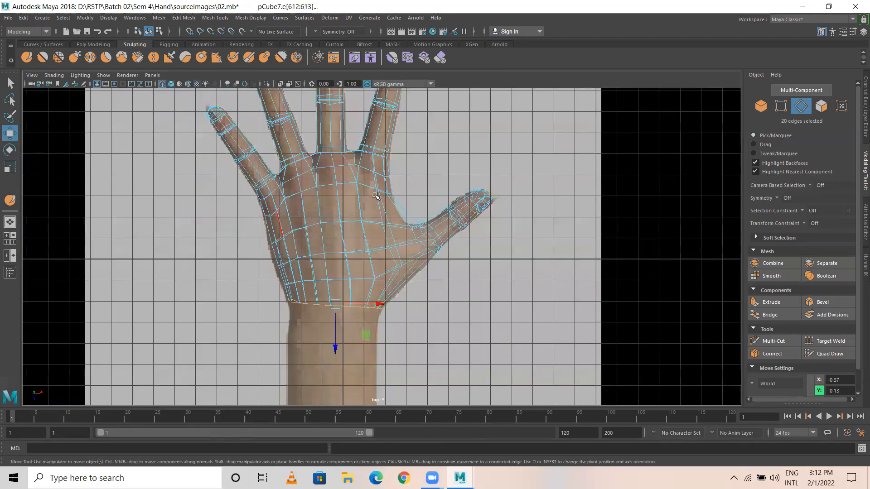
{"action": "middle_click_drag", "start_coordinate": [507, 270], "coordinate": [509, 206], "text": "alt"}
{"action": "right_click_drag", "start_coordinate": [509, 206], "coordinate": [504, 232], "text": "shift"}
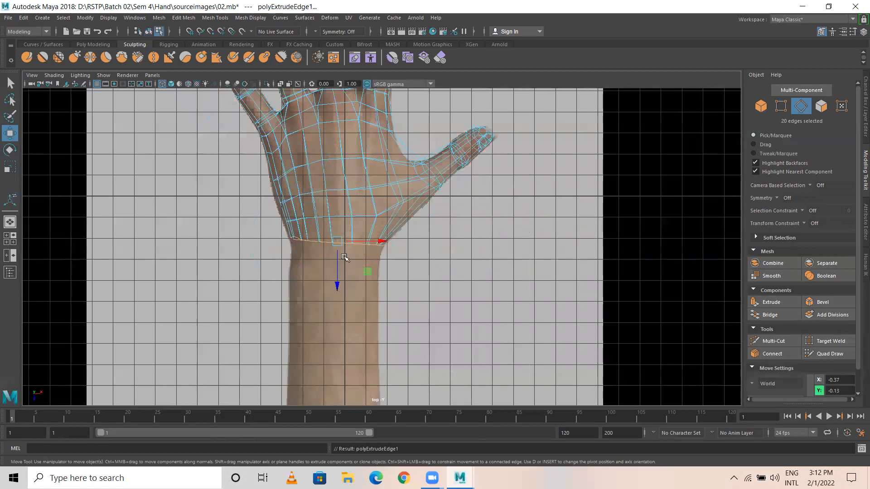
{"action": "left_click_drag", "start_coordinate": [337, 251], "coordinate": [338, 282]}
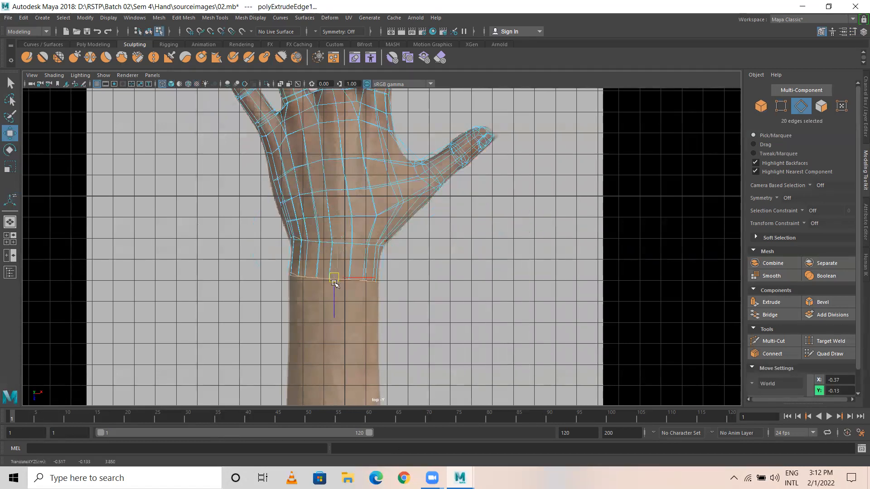
{"action": "key", "text": "r"}
{"action": "left_click", "coordinate": [335, 276]}
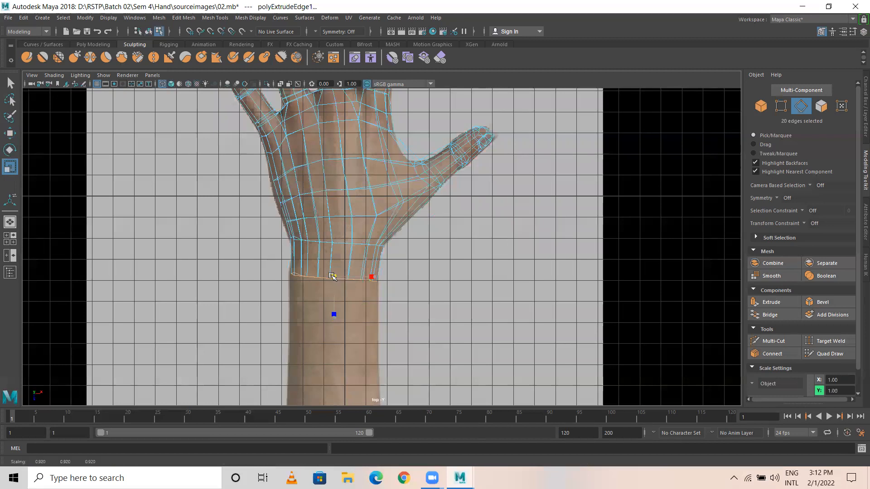
{"action": "key", "text": "w"}
{"action": "left_click_drag", "start_coordinate": [335, 279], "coordinate": [337, 343]}
Step: Extrude the loop a second time and widen it slightly for the forearm
{"action": "key", "text": "ctrl+e"}
{"action": "key", "text": "w"}
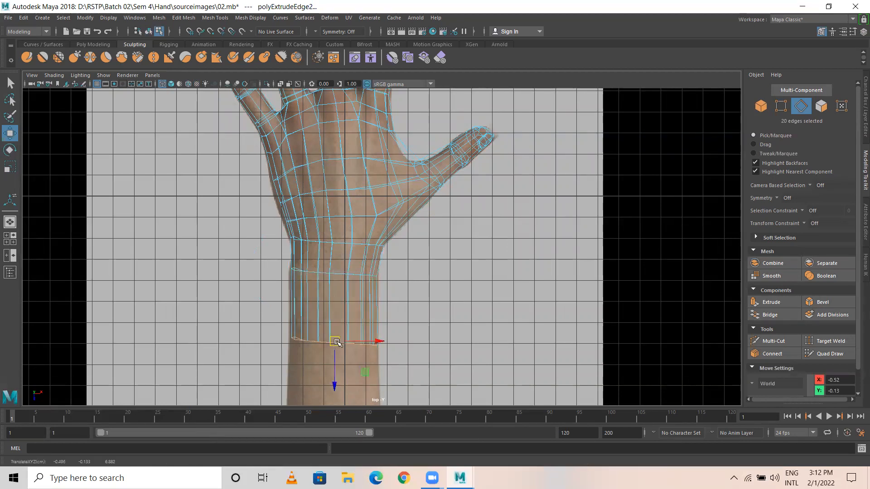
{"action": "key", "text": "r"}
{"action": "left_click_drag", "start_coordinate": [338, 343], "coordinate": [337, 343]}
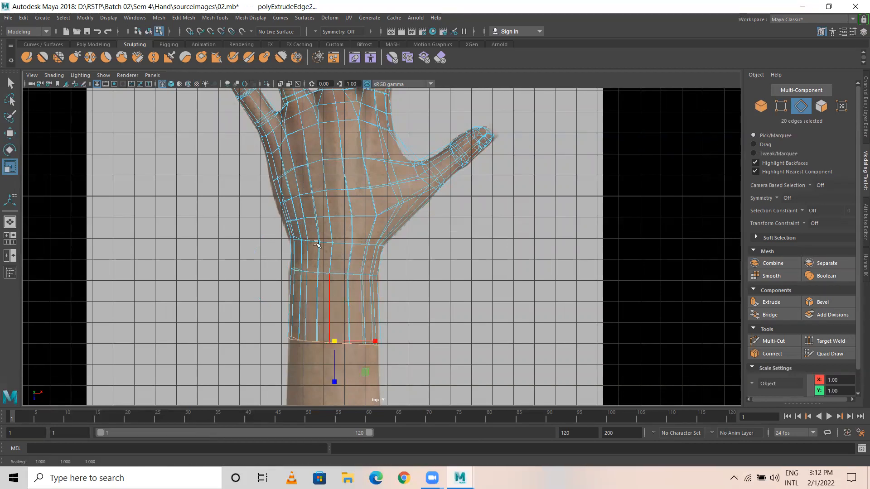
{"action": "right_click_drag", "start_coordinate": [291, 198], "coordinate": [247, 177]}
{"action": "scroll", "coordinate": [334, 237], "scroll_direction": "up", "scroll_amount": 3}
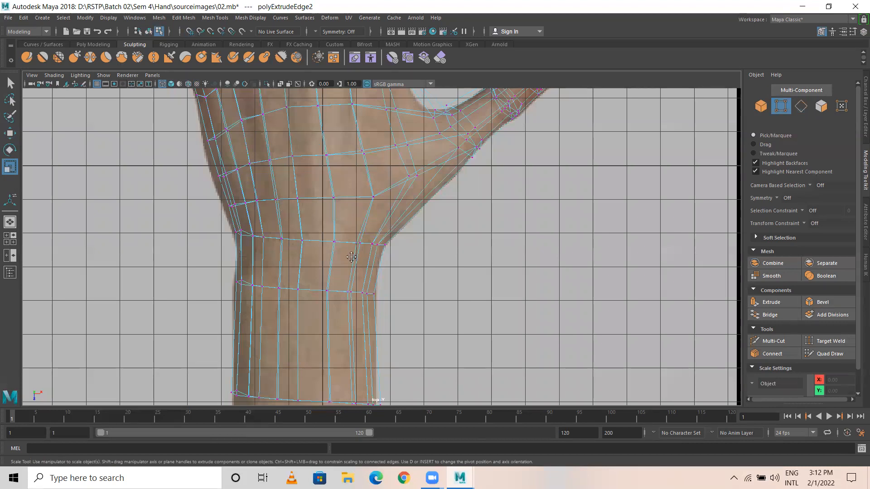
Step: In the top view, shift the wrist-edge vertex row left onto the reference outline
{"action": "middle_click_drag", "start_coordinate": [349, 256], "coordinate": [409, 255], "text": "alt"}
{"action": "middle_click_drag", "start_coordinate": [343, 254], "coordinate": [302, 212], "text": "alt"}
{"action": "left_click_drag", "start_coordinate": [324, 236], "coordinate": [348, 254]}
{"action": "key", "text": "w"}
{"action": "left_click_drag", "start_coordinate": [333, 197], "coordinate": [341, 217]}
{"action": "left_click_drag", "start_coordinate": [312, 149], "coordinate": [320, 203]}
{"action": "key", "text": "x"}
{"action": "key", "text": "ctrl+z"}
Step: Reposition the vertices at the index finger base and across the palm to match the reference
{"action": "middle_click_drag", "start_coordinate": [561, 148], "coordinate": [529, 220], "text": "alt"}
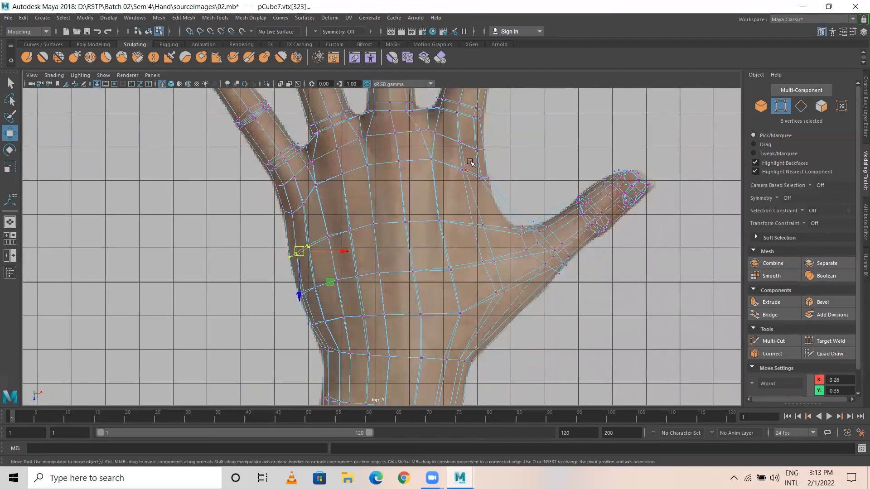
{"action": "left_click_drag", "start_coordinate": [493, 174], "coordinate": [485, 192]}
{"action": "left_click_drag", "start_coordinate": [422, 154], "coordinate": [446, 180]}
{"action": "left_click_drag", "start_coordinate": [358, 157], "coordinate": [417, 194]}
{"action": "mouse_move", "coordinate": [386, 165]}
{"action": "left_mouse_down"}
{"action": "mouse_move", "coordinate": [388, 182]}
{"action": "mouse_move", "coordinate": [388, 174]}
{"action": "left_mouse_up"}
{"action": "left_click_drag", "start_coordinate": [307, 175], "coordinate": [322, 197]}
{"action": "left_click_drag", "start_coordinate": [330, 166], "coordinate": [356, 190]}
{"action": "left_click_drag", "start_coordinate": [343, 174], "coordinate": [314, 218]}
{"action": "left_click_drag", "start_coordinate": [304, 203], "coordinate": [281, 211]}
Step: Fit the thumb-base vertices, thumb-web vertices and thumb edges to the reference outline
{"action": "left_click_drag", "start_coordinate": [472, 175], "coordinate": [483, 189]}
{"action": "left_click_drag", "start_coordinate": [510, 241], "coordinate": [539, 226]}
{"action": "mouse_move", "coordinate": [535, 222]}
{"action": "left_mouse_down"}
{"action": "mouse_move", "coordinate": [514, 228]}
{"action": "mouse_move", "coordinate": [542, 220]}
{"action": "mouse_move", "coordinate": [543, 236]}
{"action": "mouse_move", "coordinate": [529, 230]}
{"action": "left_mouse_up"}
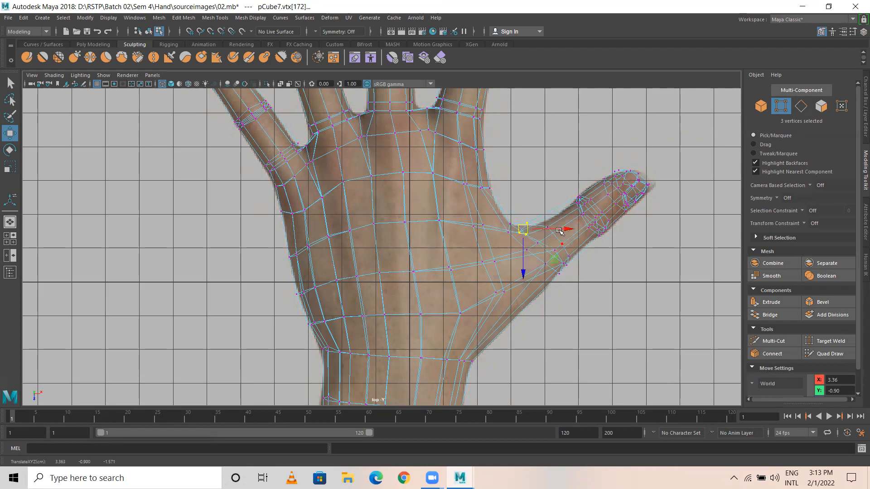
{"action": "right_click_drag", "start_coordinate": [557, 245], "coordinate": [557, 239]}
{"action": "left_click_drag", "start_coordinate": [541, 247], "coordinate": [551, 242]}
{"action": "left_click", "coordinate": [523, 246]}
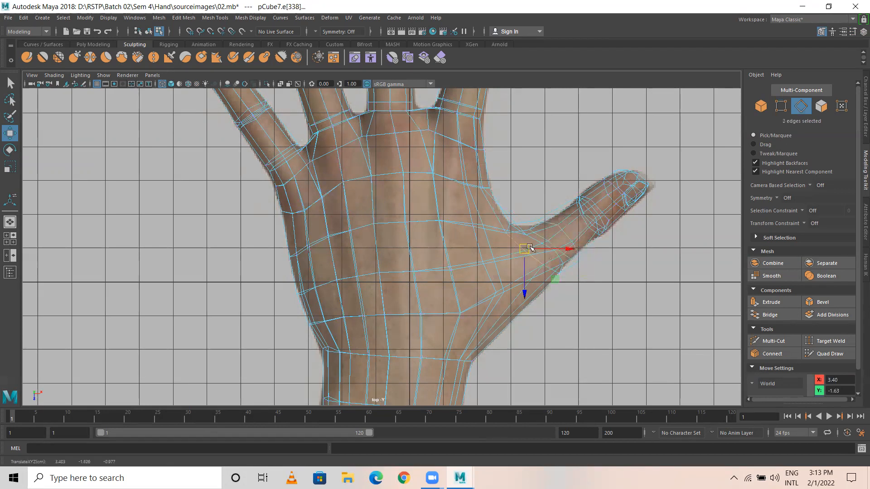
{"action": "left_click", "coordinate": [534, 238]}
{"action": "left_click_drag", "start_coordinate": [543, 250], "coordinate": [537, 253]}
{"action": "right_click_drag", "start_coordinate": [514, 225], "coordinate": [469, 220]}
{"action": "left_click", "coordinate": [517, 229]}
{"action": "left_click", "coordinate": [532, 185]}
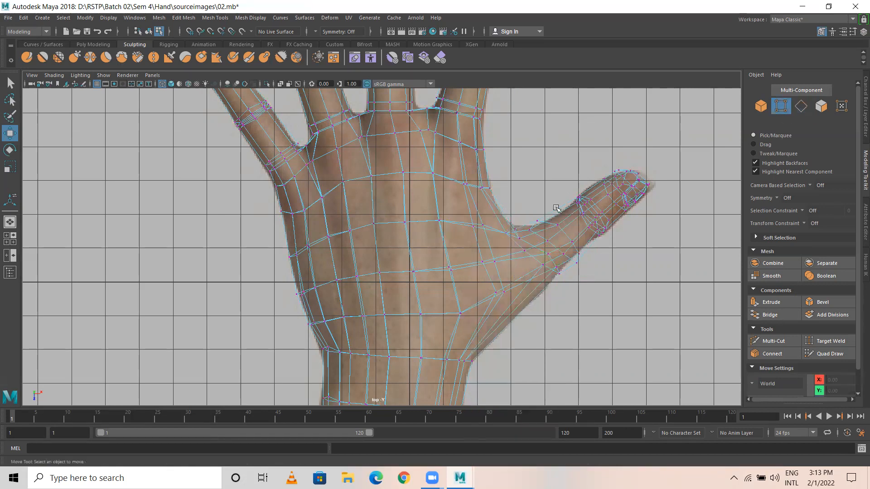
Step: In the perspective view, orbit around the hand and show it with smooth preview (3)
{"action": "scroll", "coordinate": [601, 234], "scroll_direction": "down", "scroll_amount": 1}
{"action": "middle_click_drag", "start_coordinate": [583, 217], "coordinate": [595, 282], "text": "alt"}
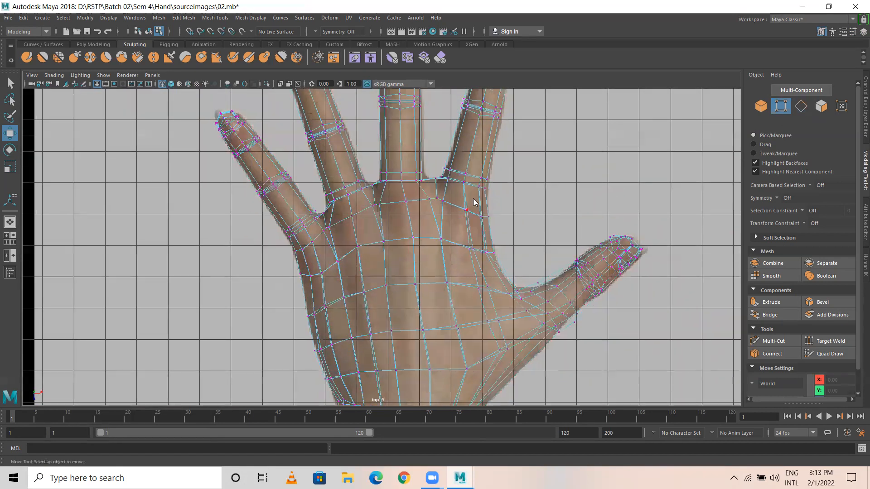
{"action": "key", "text": "space"}
{"action": "key", "text": "space"}
{"action": "right_click_drag", "start_coordinate": [453, 185], "coordinate": [512, 153]}
{"action": "right_click_drag", "start_coordinate": [479, 220], "coordinate": [395, 242], "text": "alt"}
{"action": "left_click_drag", "start_coordinate": [429, 295], "coordinate": [422, 345], "text": "alt"}
{"action": "left_click_drag", "start_coordinate": [372, 242], "coordinate": [388, 194], "text": "alt"}
{"action": "left_click", "coordinate": [399, 241]}
{"action": "key", "text": "3"}
{"action": "left_click", "coordinate": [466, 194]}
Step: Return the hand to low-poly display (1) and inspect it from the back, side and top
{"action": "left_click", "coordinate": [383, 198]}
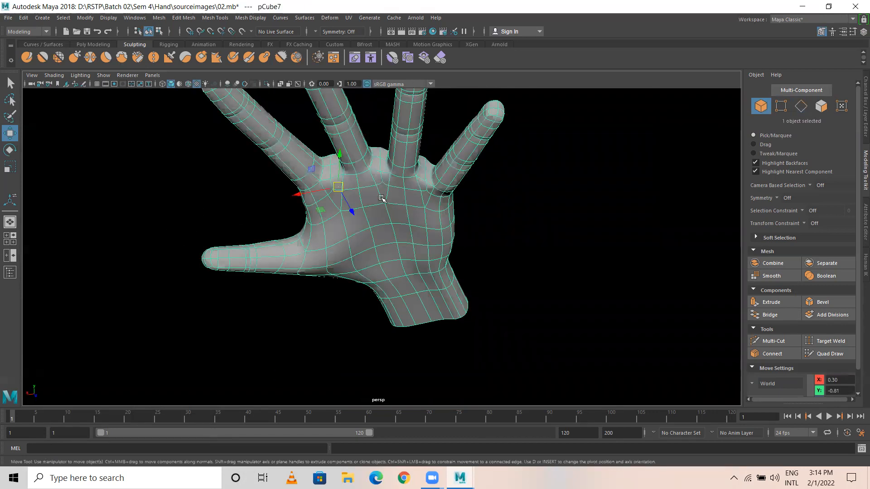
{"action": "key", "text": "1"}
{"action": "left_click_drag", "start_coordinate": [360, 164], "coordinate": [401, 196], "text": "alt"}
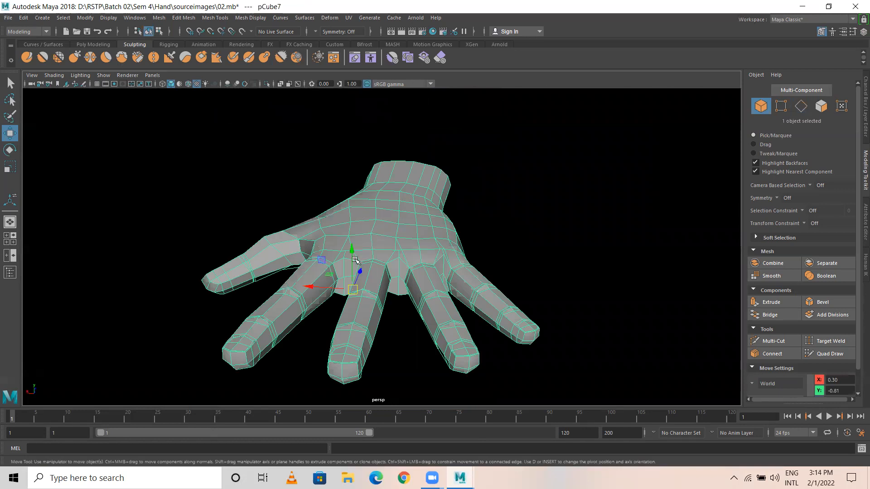
{"action": "left_click_drag", "start_coordinate": [375, 257], "coordinate": [387, 229], "text": "alt"}
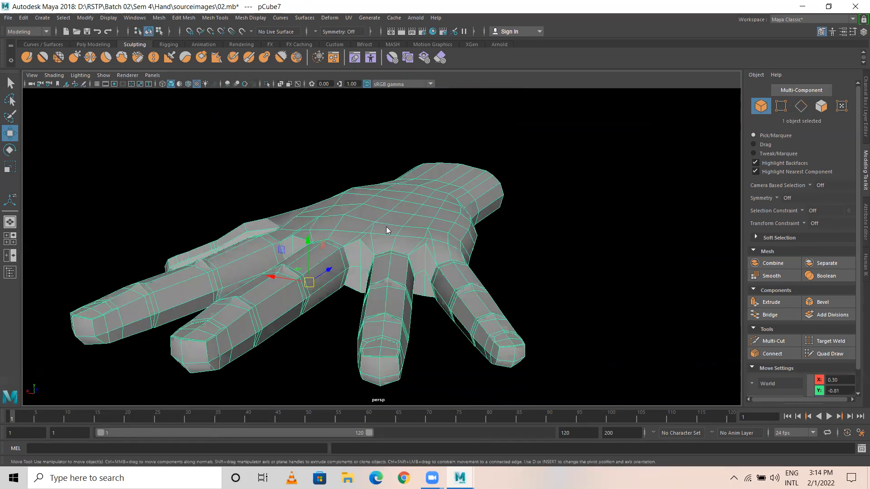
{"action": "left_click_drag", "start_coordinate": [426, 189], "coordinate": [422, 211], "text": "alt"}
Step: Save the scene with Ctrl+S
{"action": "key", "text": "ctrl+s"}
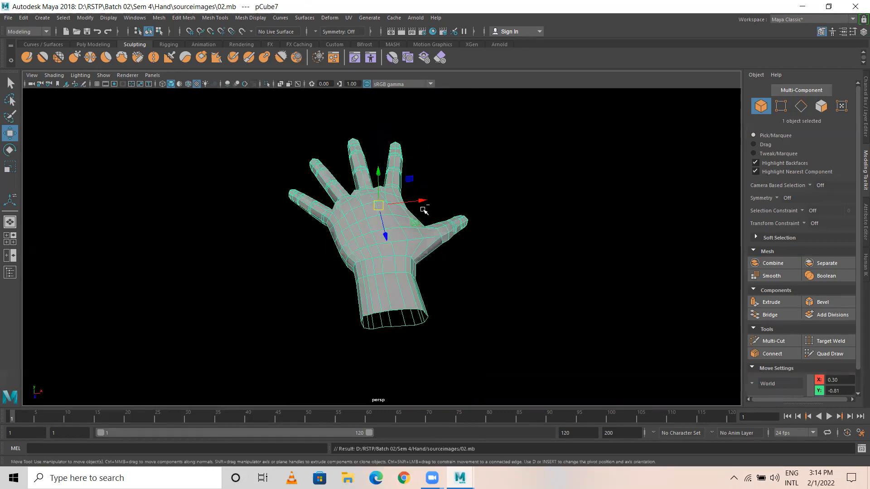
{"action": "left_click", "coordinate": [481, 190]}
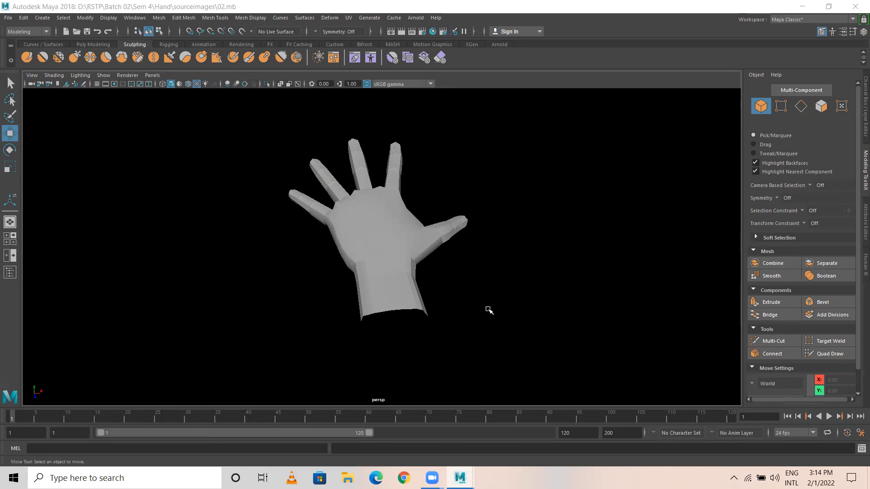
{"action": "left_click", "coordinate": [420, 269]}
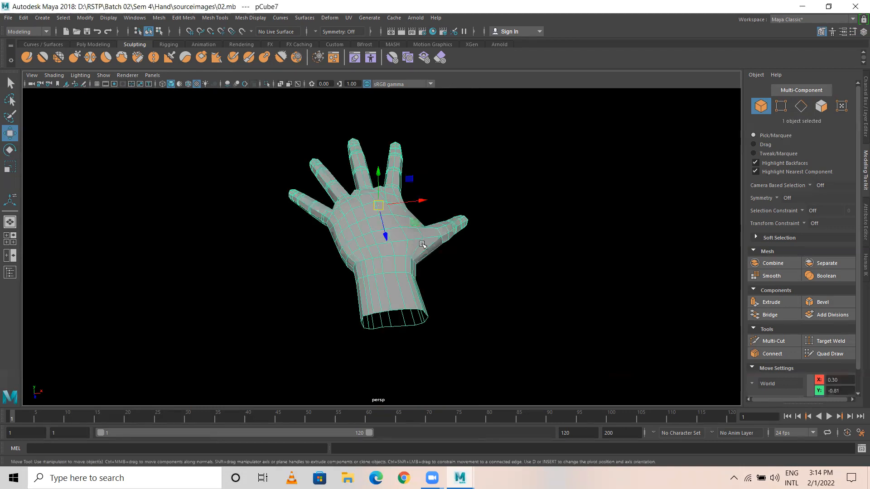
Step: Move the thumb-base vertex inward along X, then return the hand to Object Mode
{"action": "scroll", "coordinate": [423, 245], "scroll_direction": "up", "scroll_amount": 6}
{"action": "right_click_drag", "start_coordinate": [516, 222], "coordinate": [467, 214]}
{"action": "left_click", "coordinate": [505, 221]}
{"action": "left_click_drag", "start_coordinate": [548, 225], "coordinate": [528, 222]}
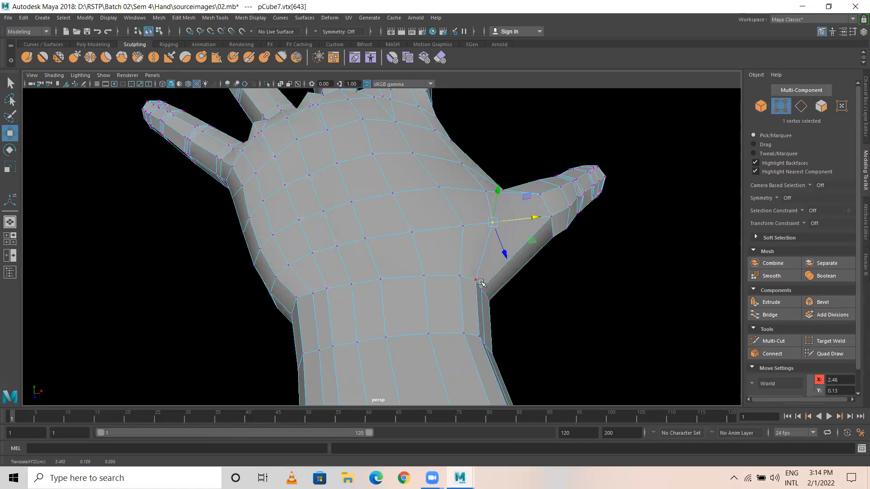
{"action": "left_click", "coordinate": [465, 225]}
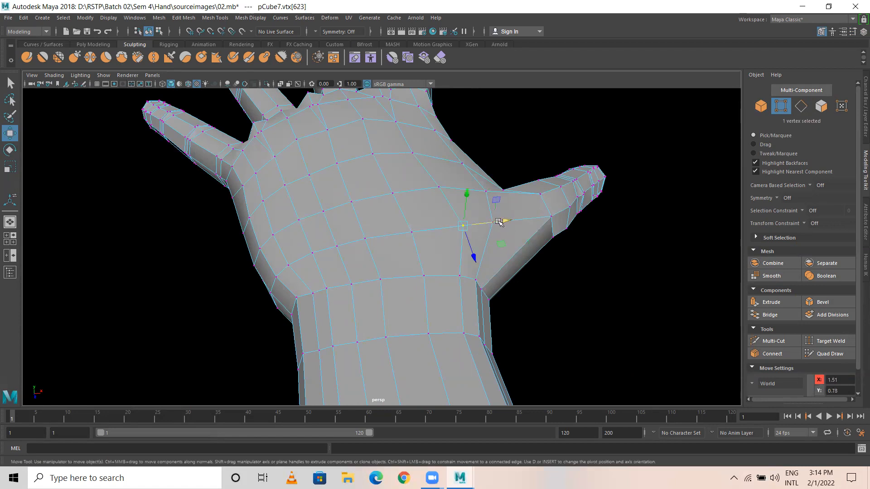
{"action": "scroll", "coordinate": [473, 208], "scroll_direction": "down", "scroll_amount": 3}
{"action": "scroll", "coordinate": [473, 208], "scroll_direction": "down", "scroll_amount": 2}
{"action": "right_click_drag", "start_coordinate": [368, 172], "coordinate": [410, 156]}
{"action": "scroll", "coordinate": [402, 191], "scroll_direction": "up", "scroll_amount": 5}
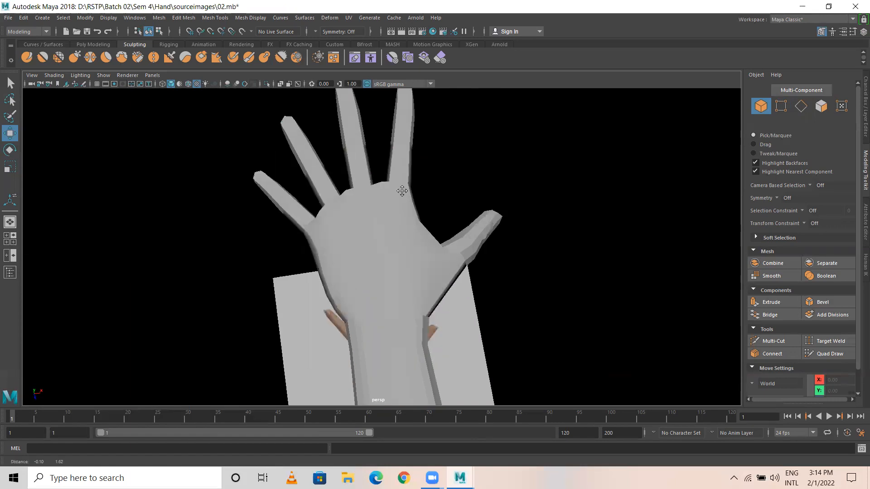
{"action": "scroll", "coordinate": [402, 191], "scroll_direction": "down", "scroll_amount": 2}
{"action": "left_click", "coordinate": [369, 224]}
Step: Save the scene, then delete the hand's history via Edit > Delete by Type > History
{"action": "key", "text": "ctrl+s"}
{"action": "left_click", "coordinate": [863, 32]}
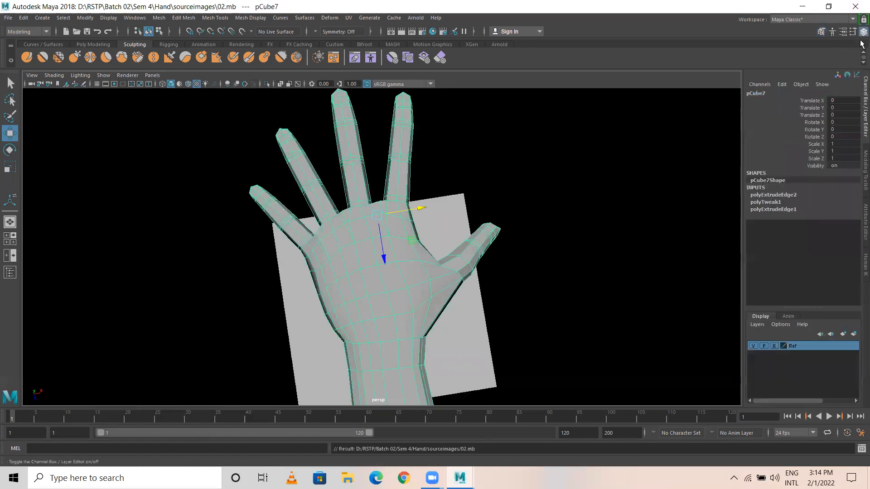
{"action": "left_click", "coordinate": [23, 18]}
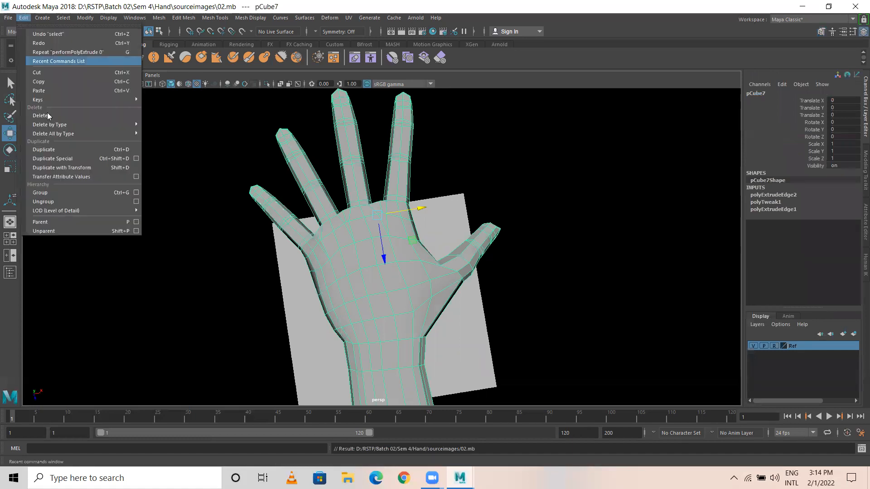
{"action": "mouse_move", "coordinate": [127, 124]}
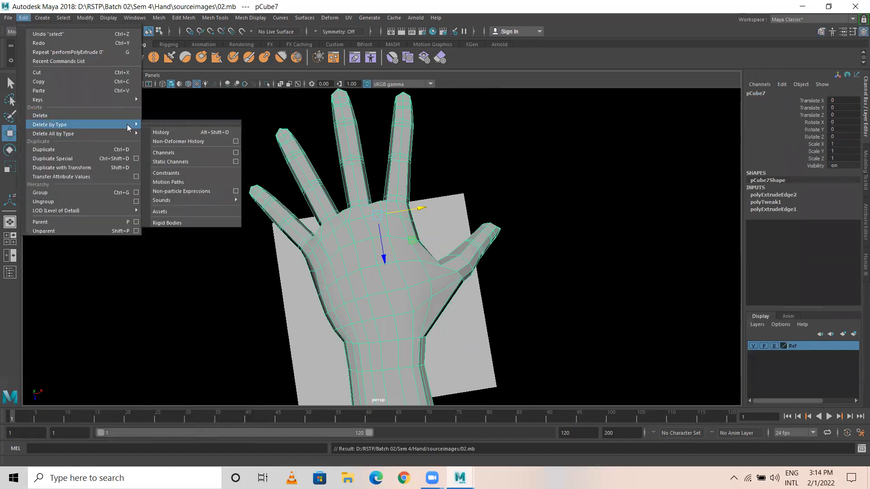
{"action": "left_click", "coordinate": [161, 133]}
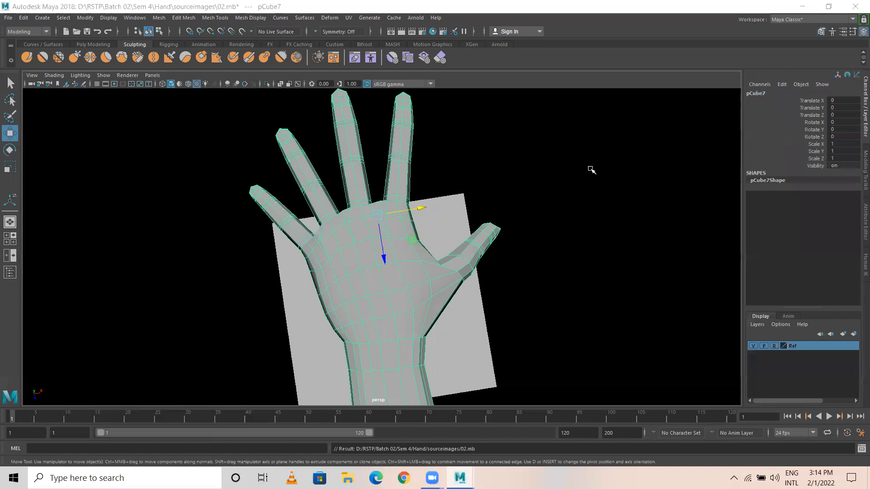